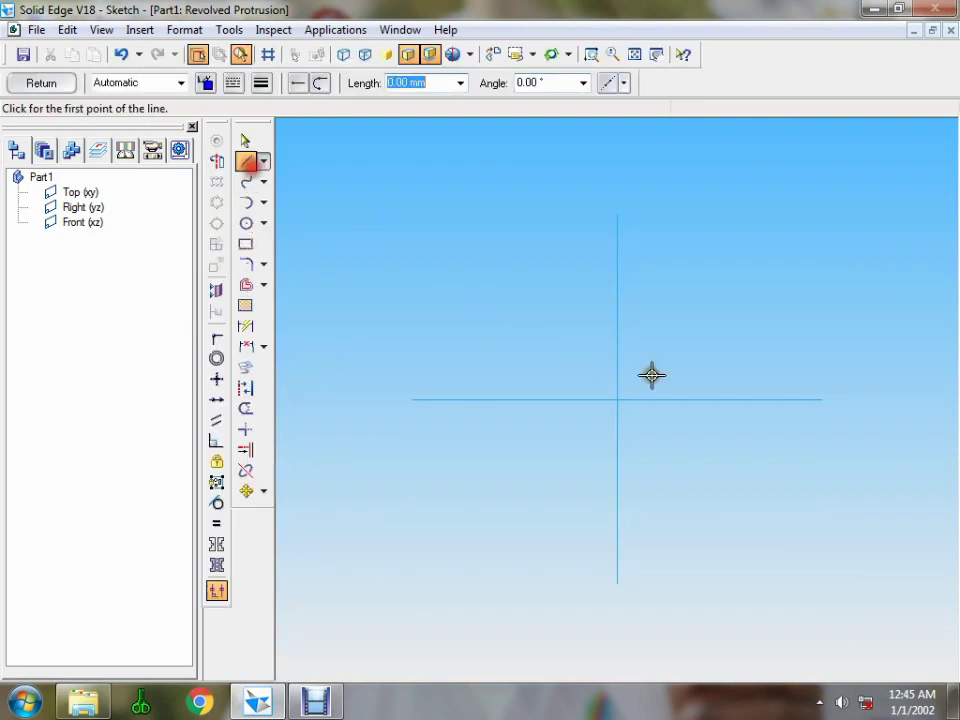
- Draw a vertical construction line 185 mm long upward from the origin at 90°
click(618, 399)
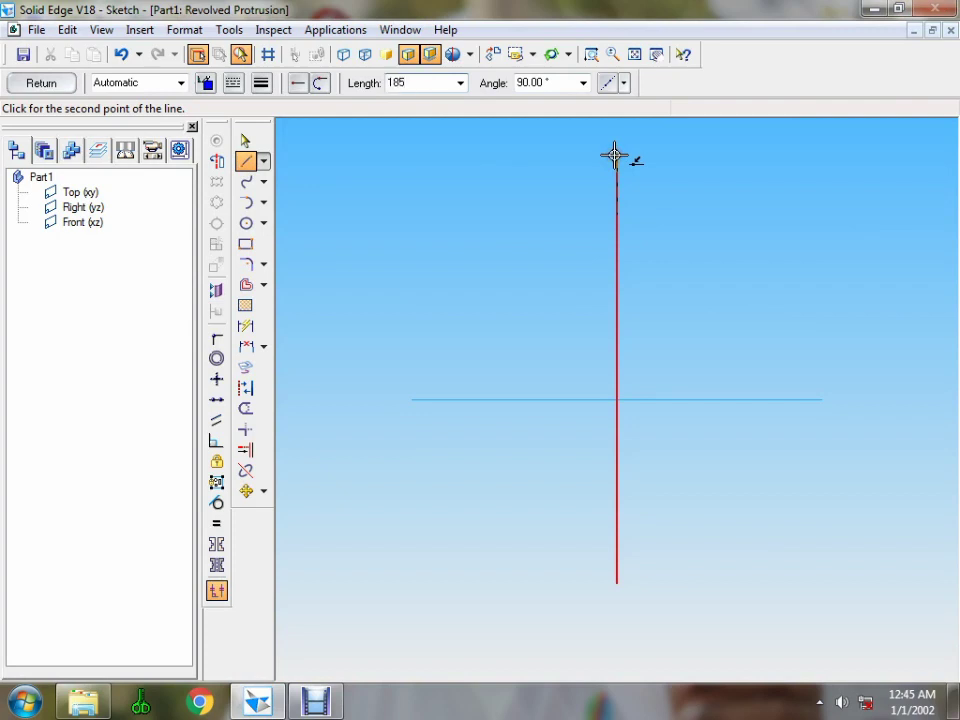
key(Tab)
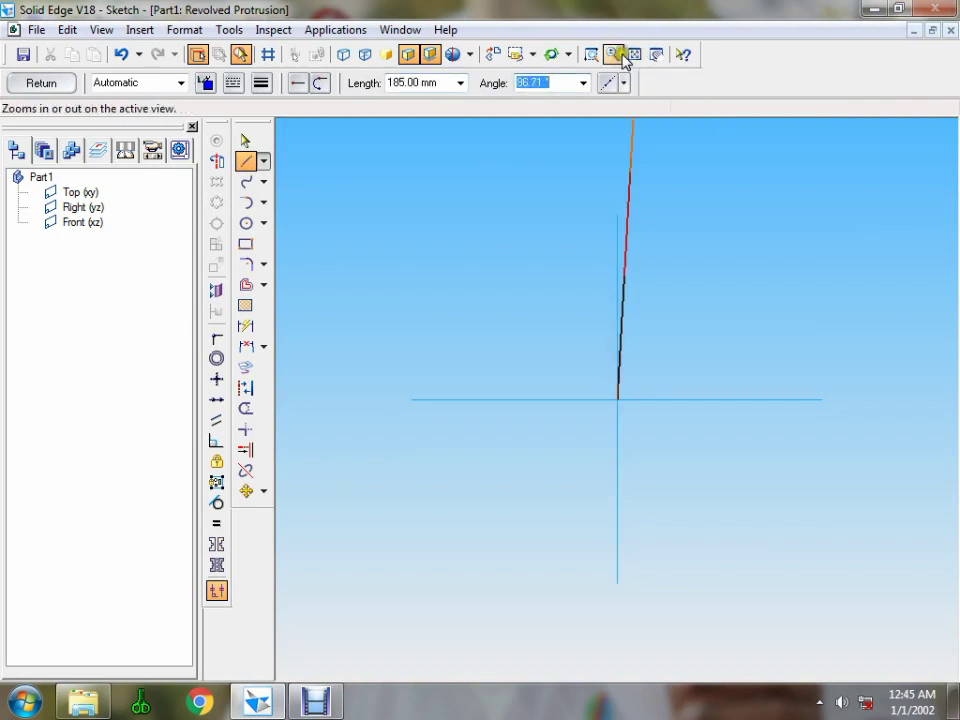
click(617, 157)
click(634, 54)
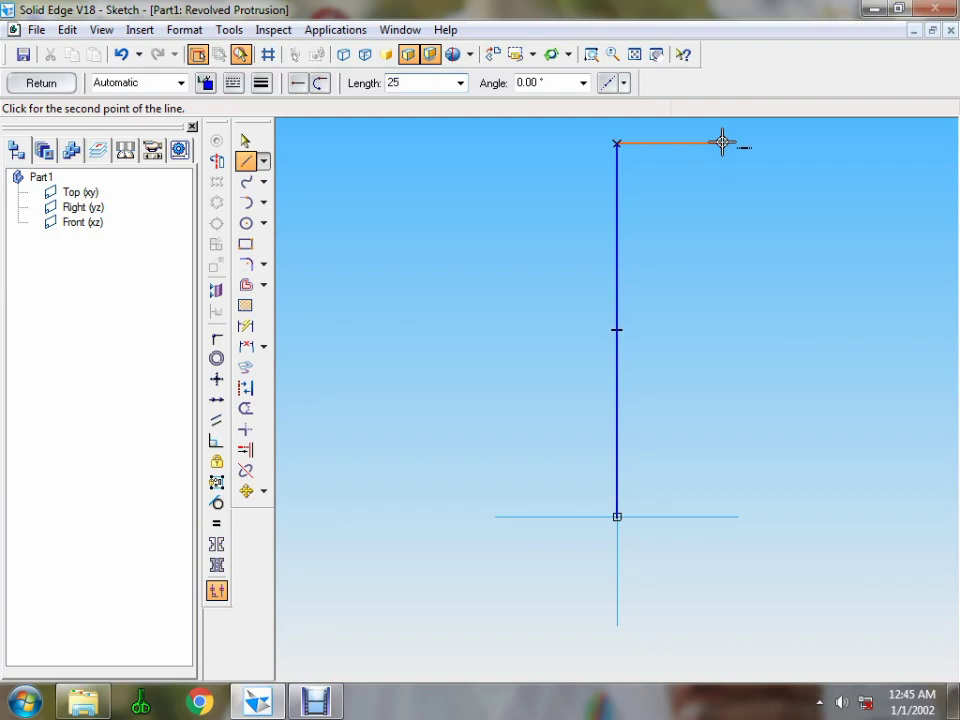
- Continue from the vertical line's upper end with 25 mm and 10 mm horizontal lines rightward and a 40 mm vertical line downward
key(Tab)
key(shift+Tab)
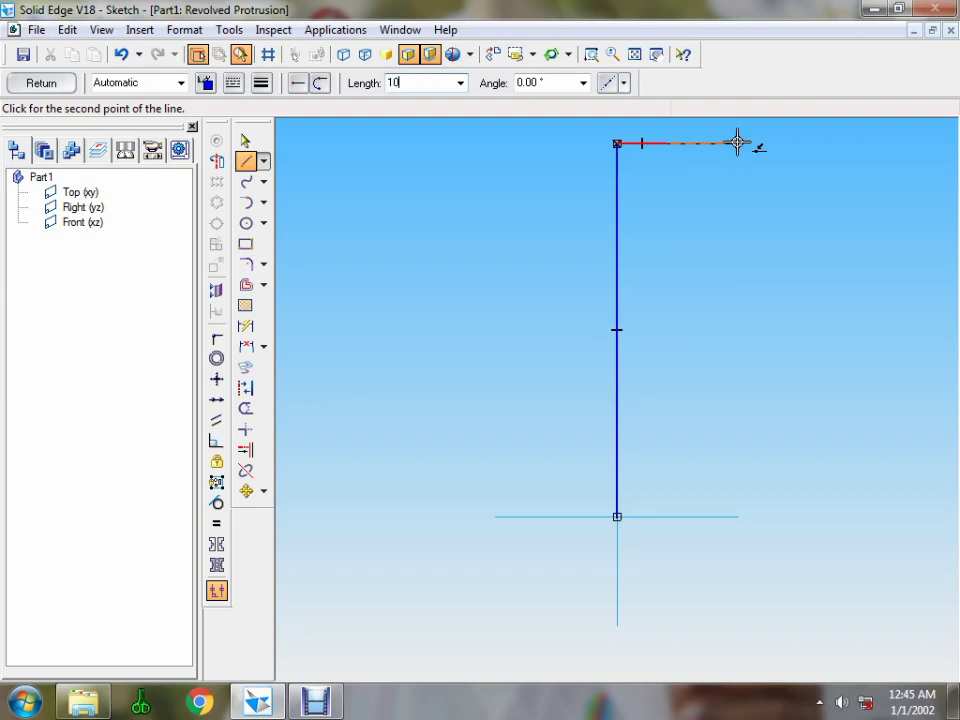
key(Return)
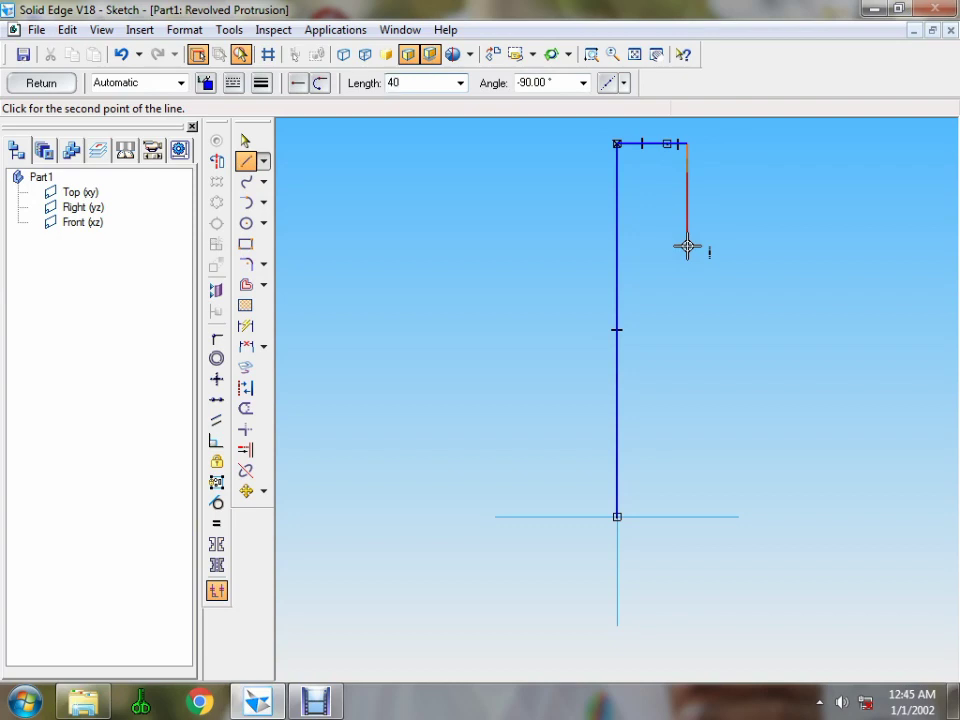
key(Tab)
key(Return)
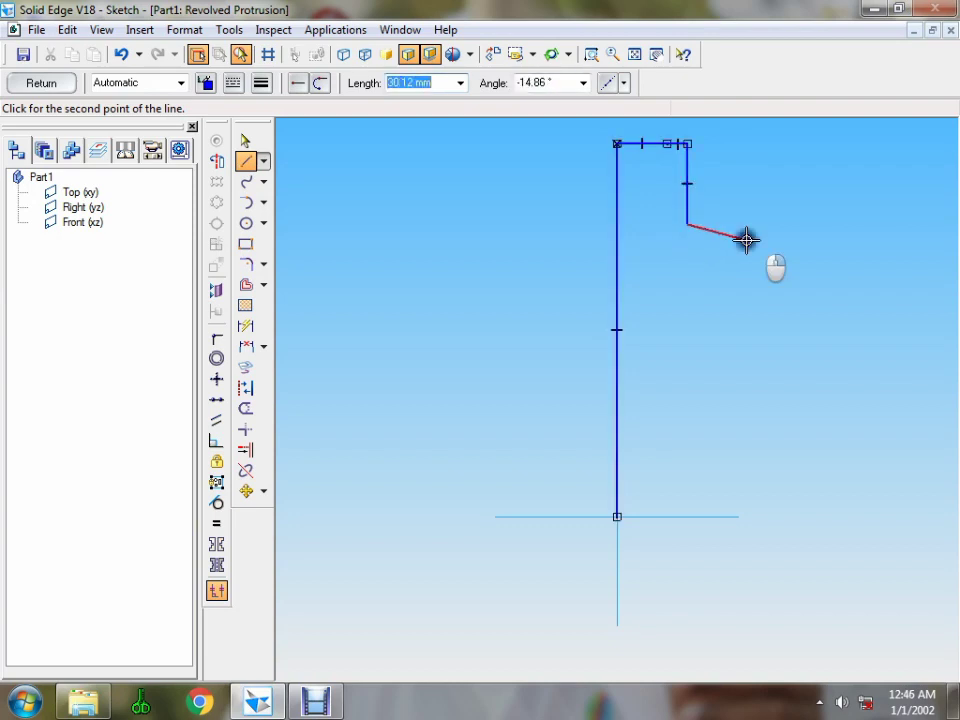
right_click(746, 240)
- Draw connected base lines from the origin: 70 mm rightward, 20 mm upward and 20 mm back toward the axis
click(618, 515)
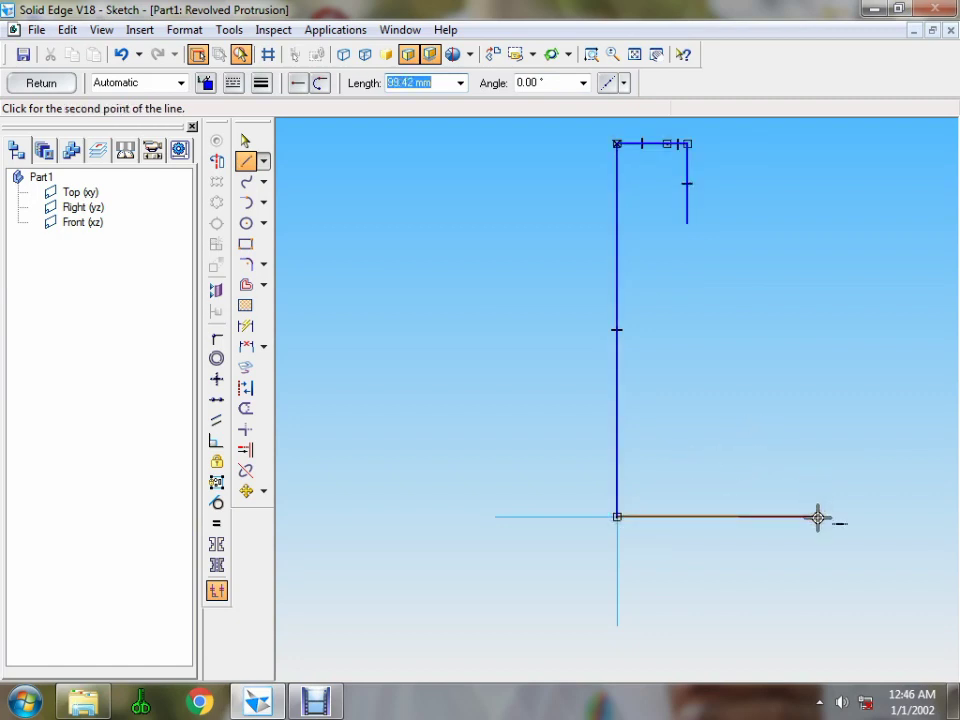
key(Tab)
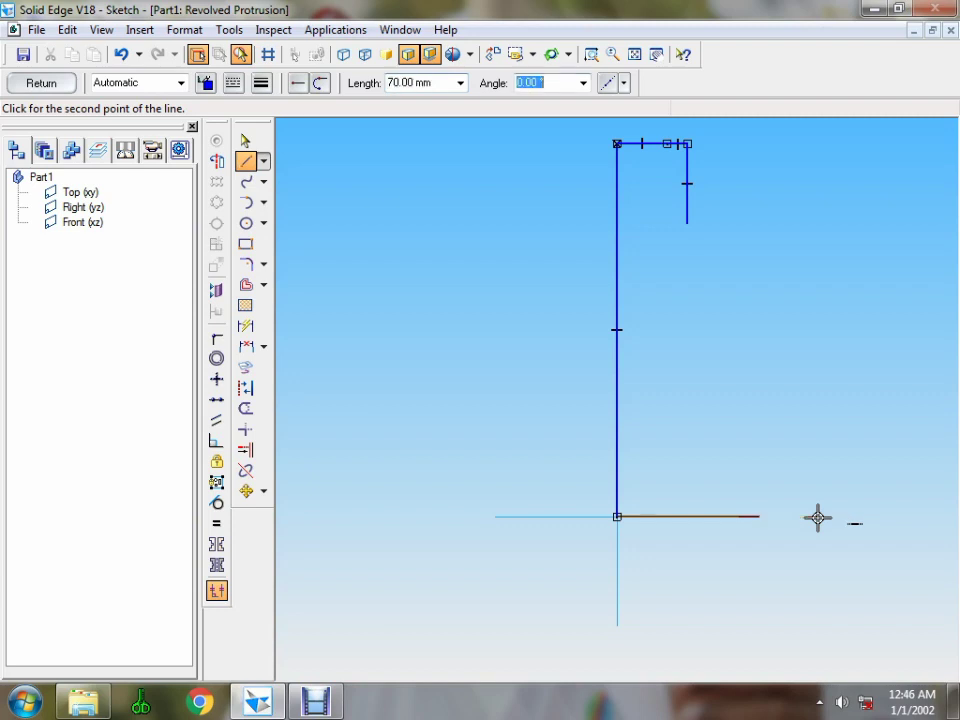
click(818, 517)
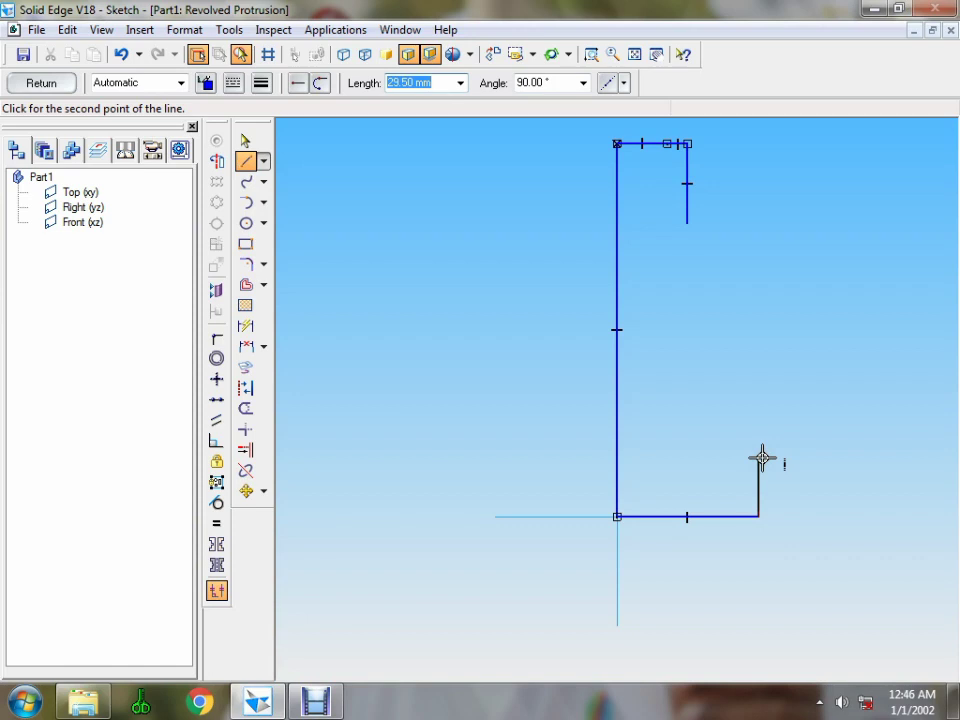
key(Tab)
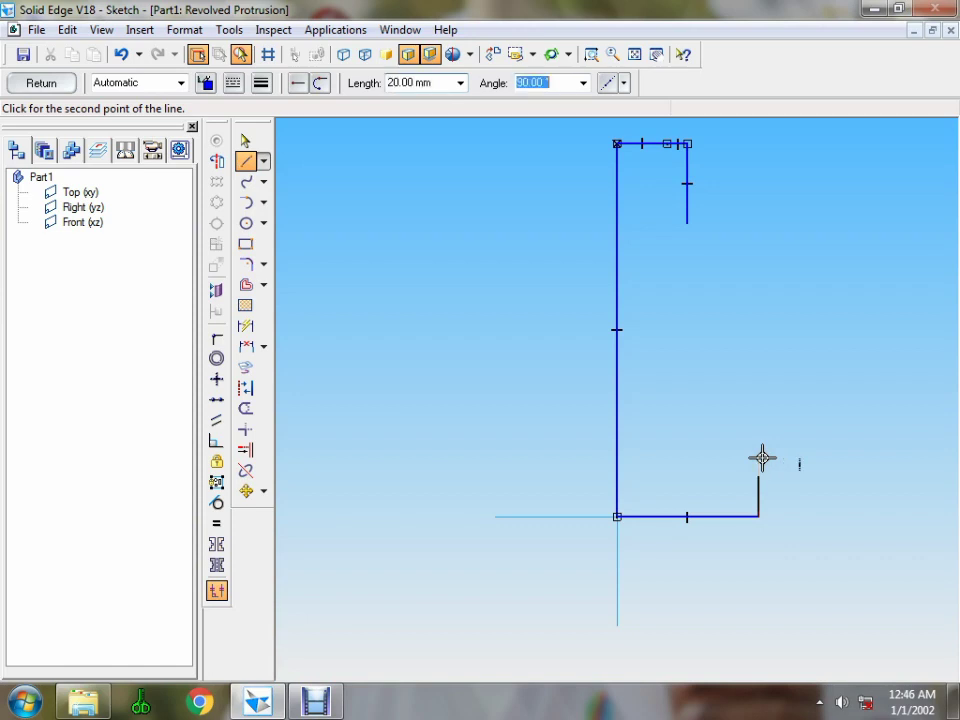
click(762, 458)
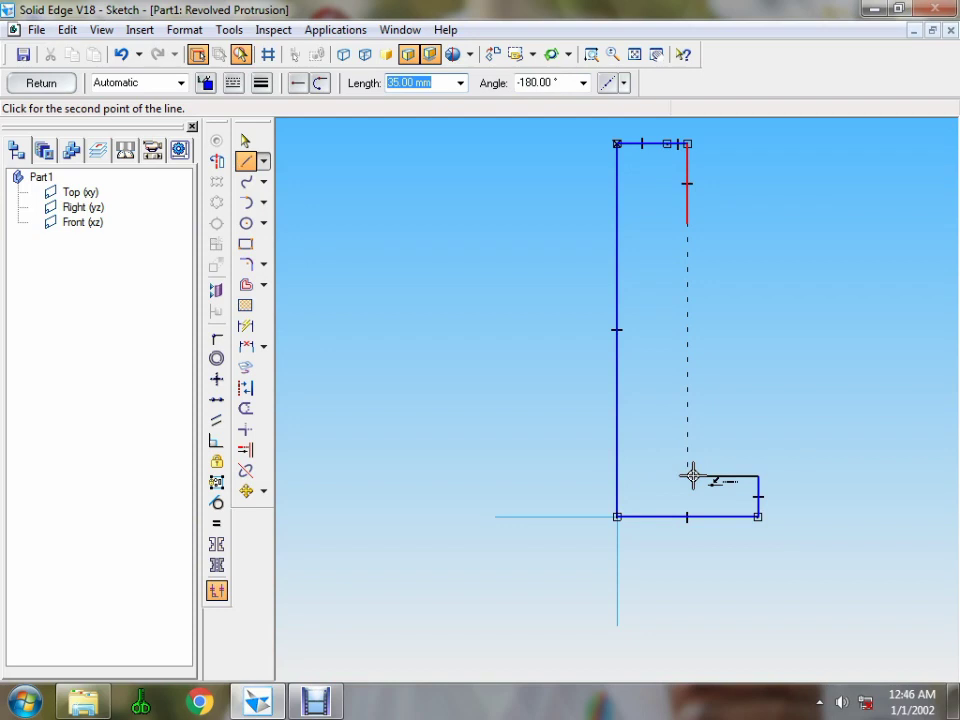
text(20)
key(Tab)
click(693, 476)
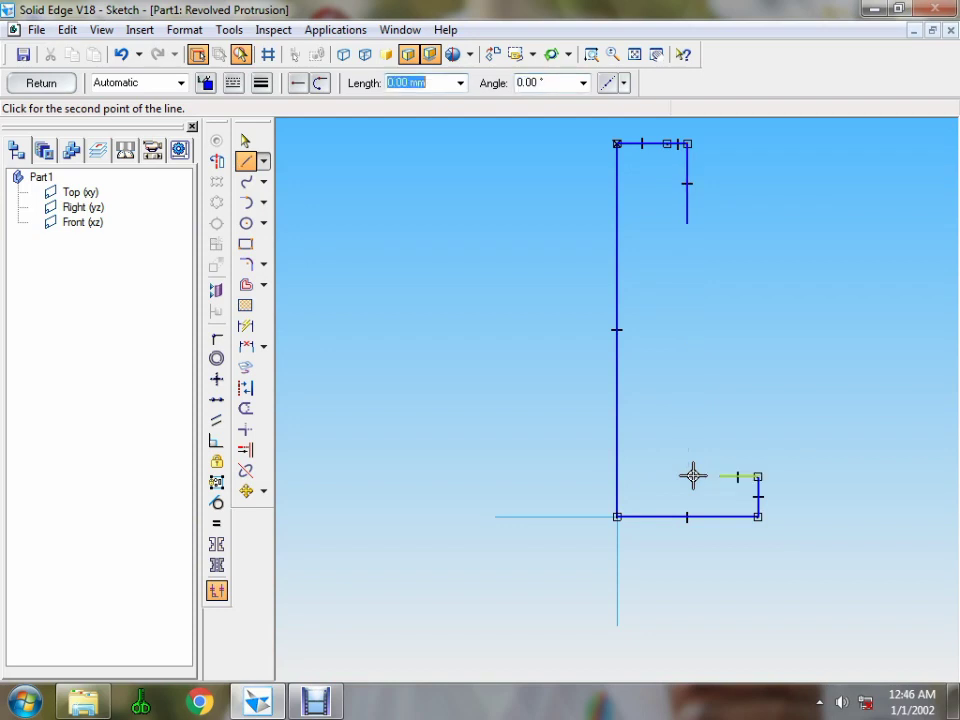
right_click(720, 435)
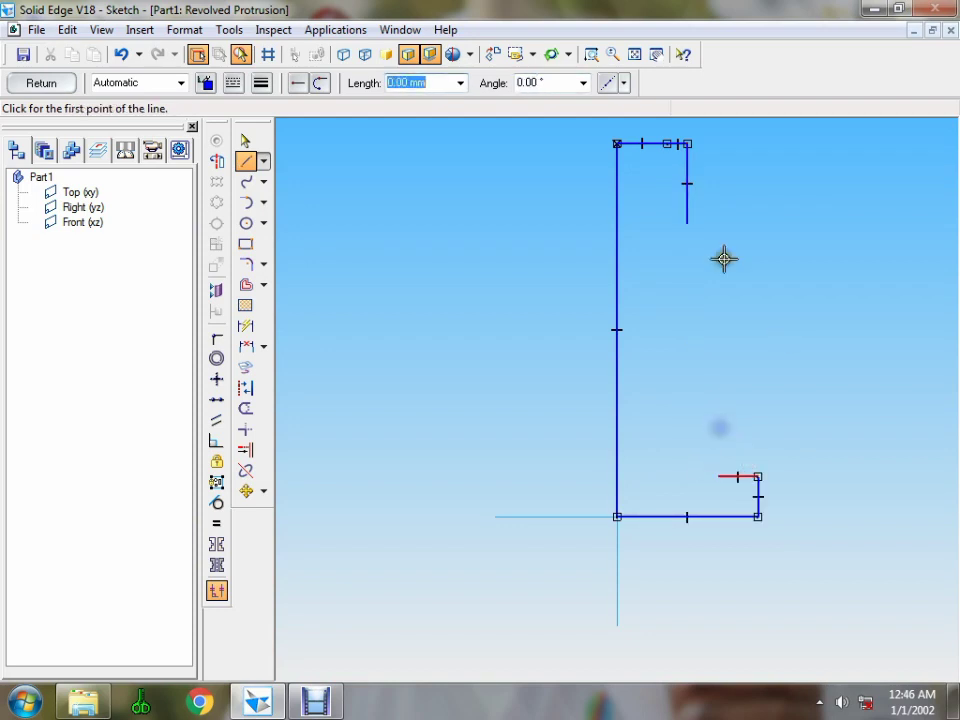
- Draw a 2 mm line inward from the 40 mm edge's lower end, and connect it to the base step's inner end with a sloped line
click(688, 225)
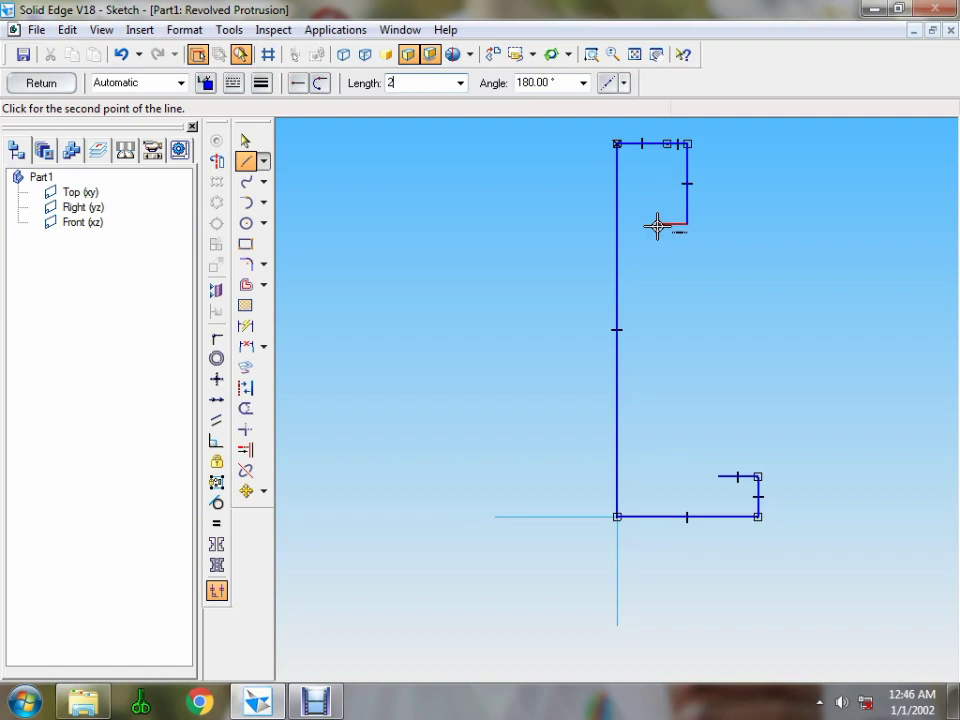
text(2)
key(Tab)
key(Return)
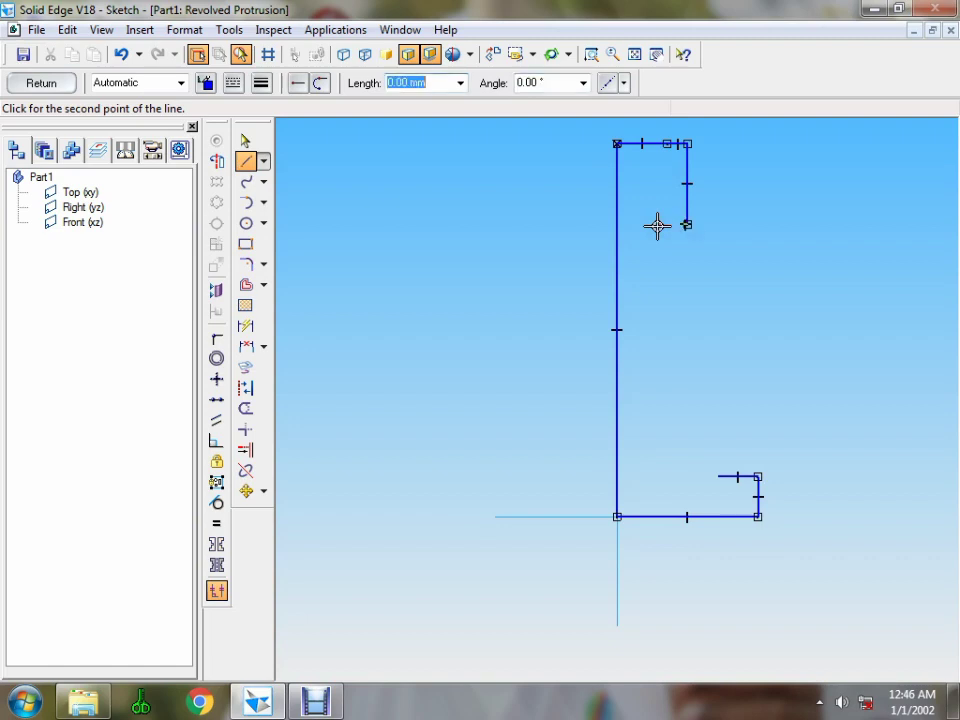
click(718, 477)
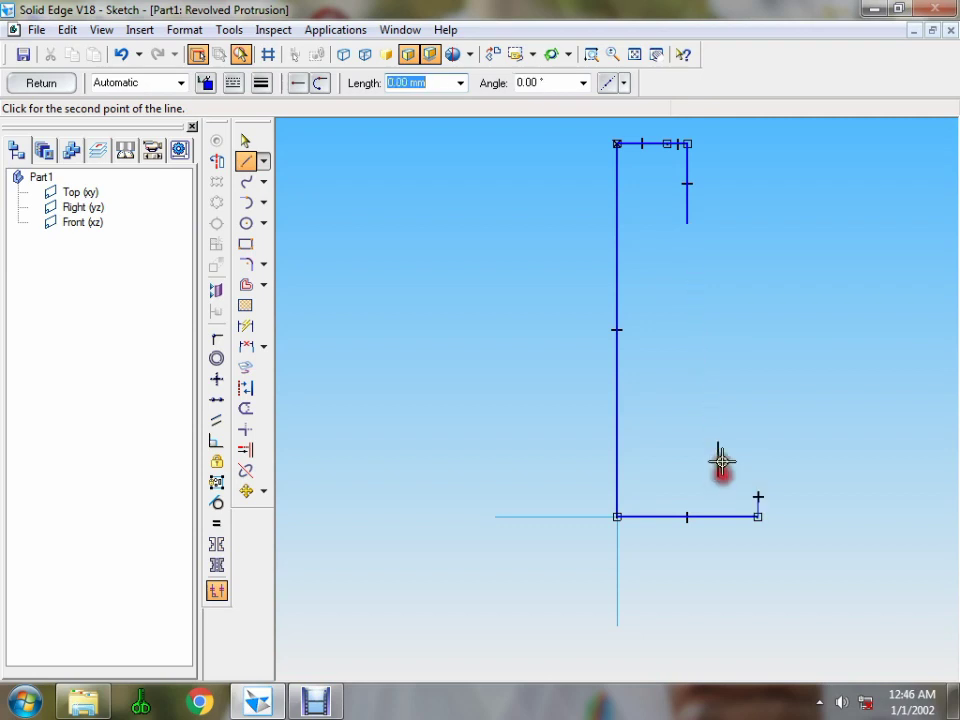
right_click(768, 388)
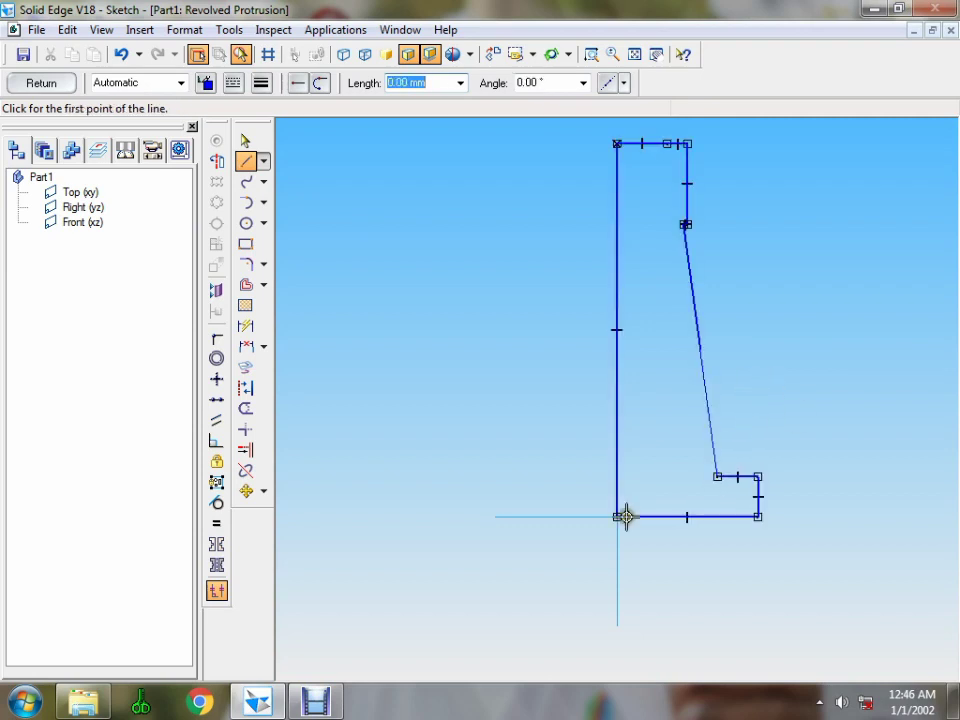
- Trim away the 25 mm horizontal line, the 185 mm vertical line and the 70 mm base line
click(245, 408)
click(635, 145)
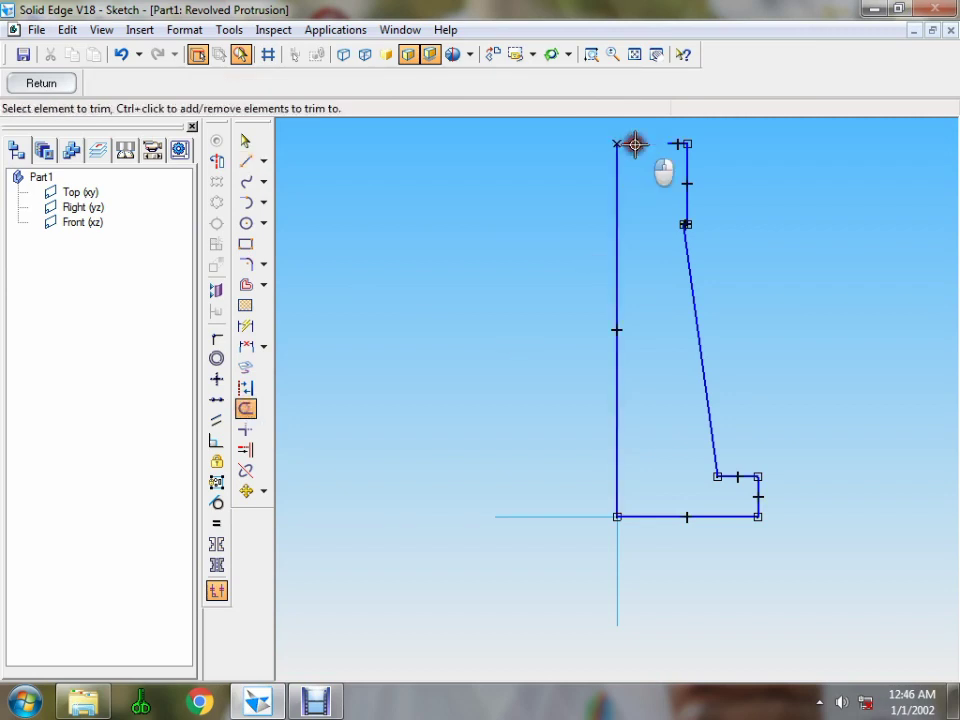
click(618, 195)
click(662, 516)
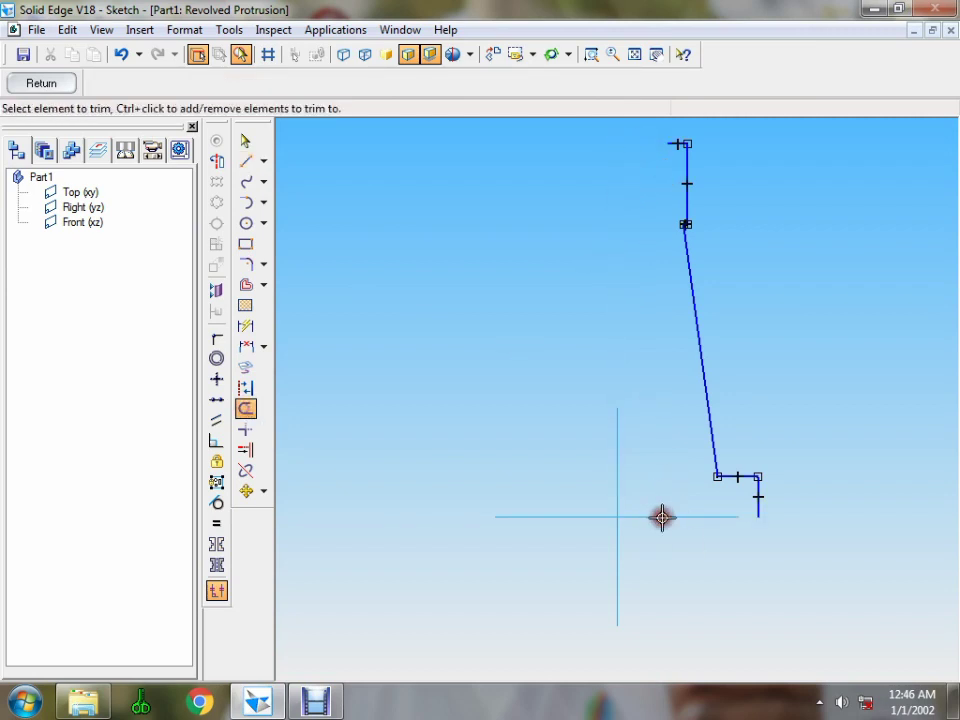
- Draw a 20 mm horizontal line toward the axis from the lower end of the base step's outer edge
click(245, 161)
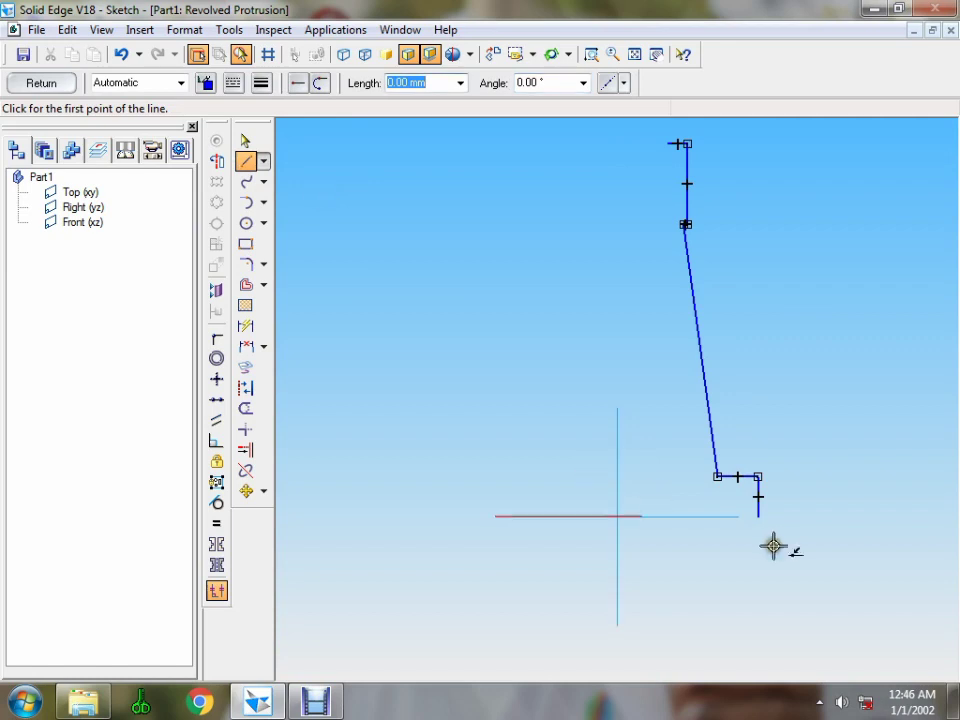
click(758, 516)
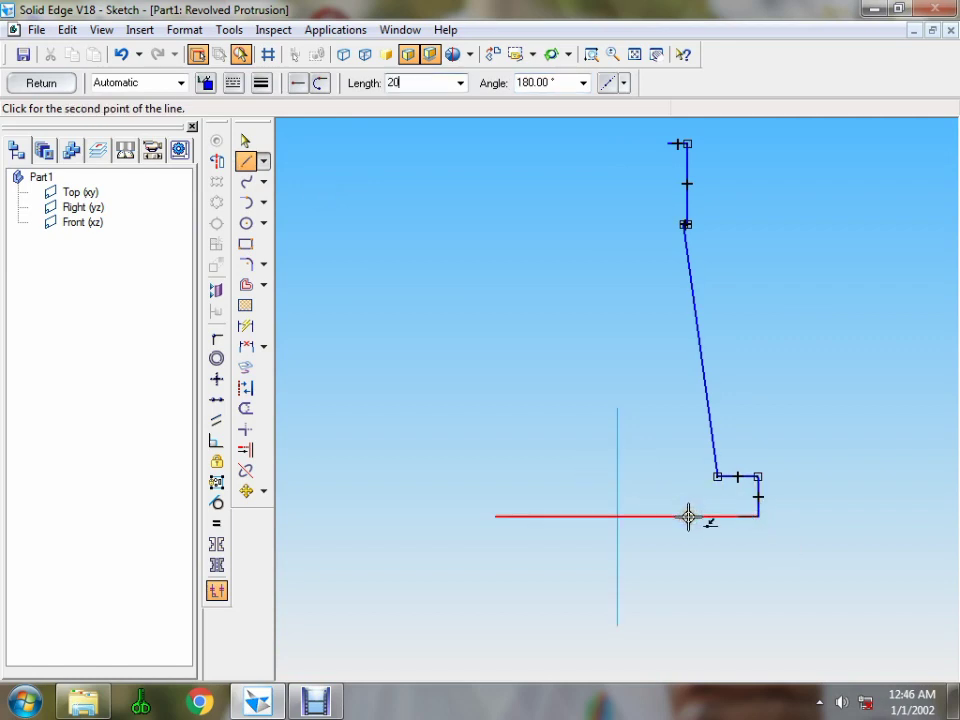
key(Tab)
click(688, 516)
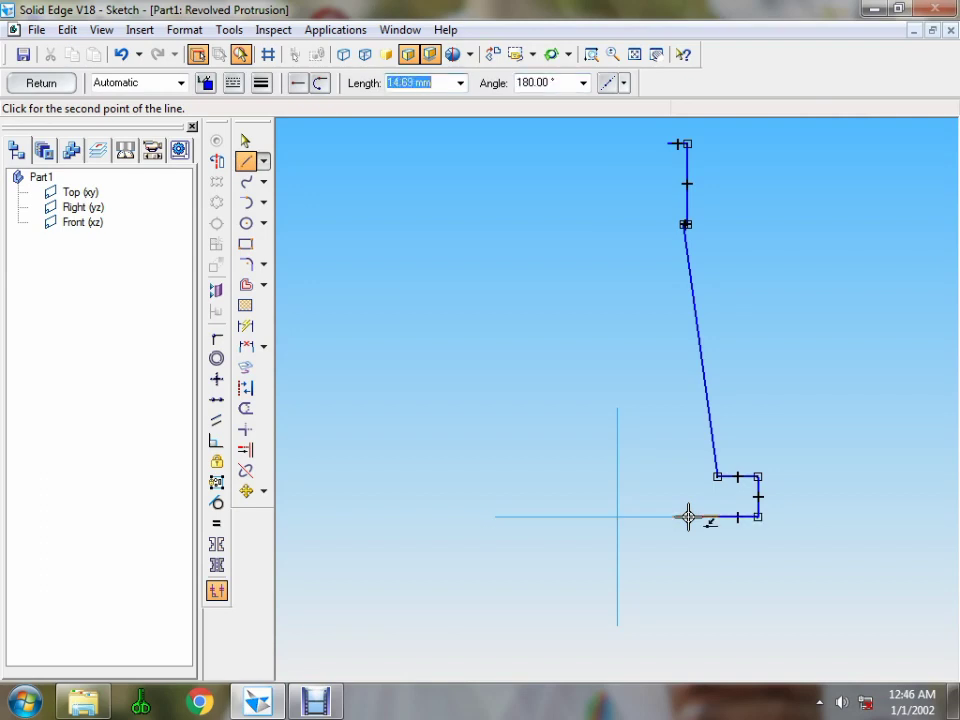
- Continue the bottom line with a 3 mm vertical line upward and a horizontal line extending past the vertical axis
click(736, 485)
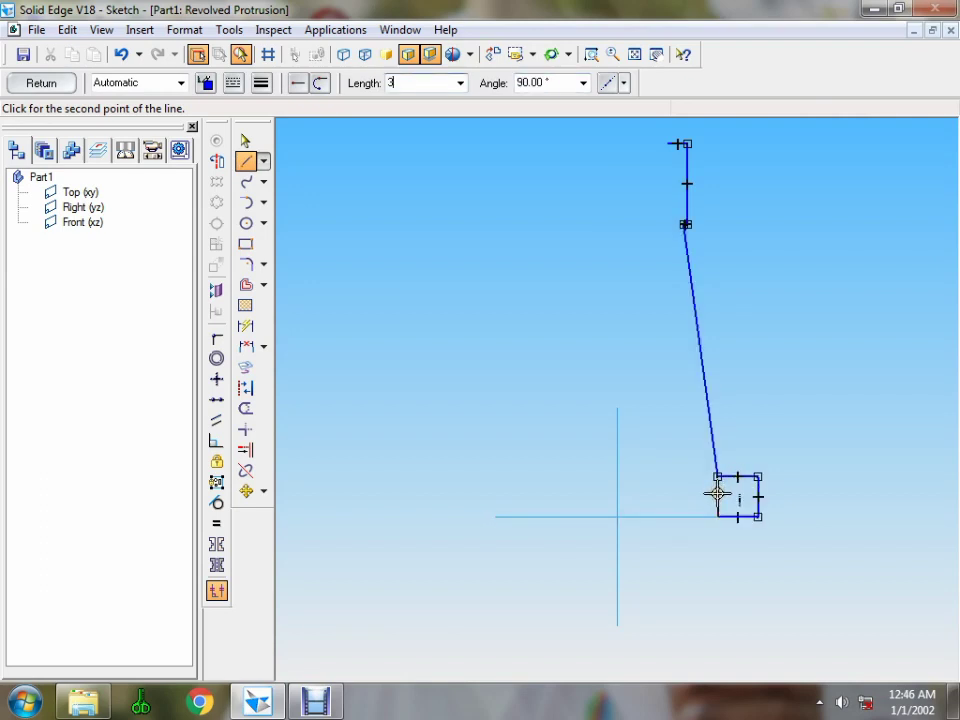
text(3)
key(Tab)
key(Return)
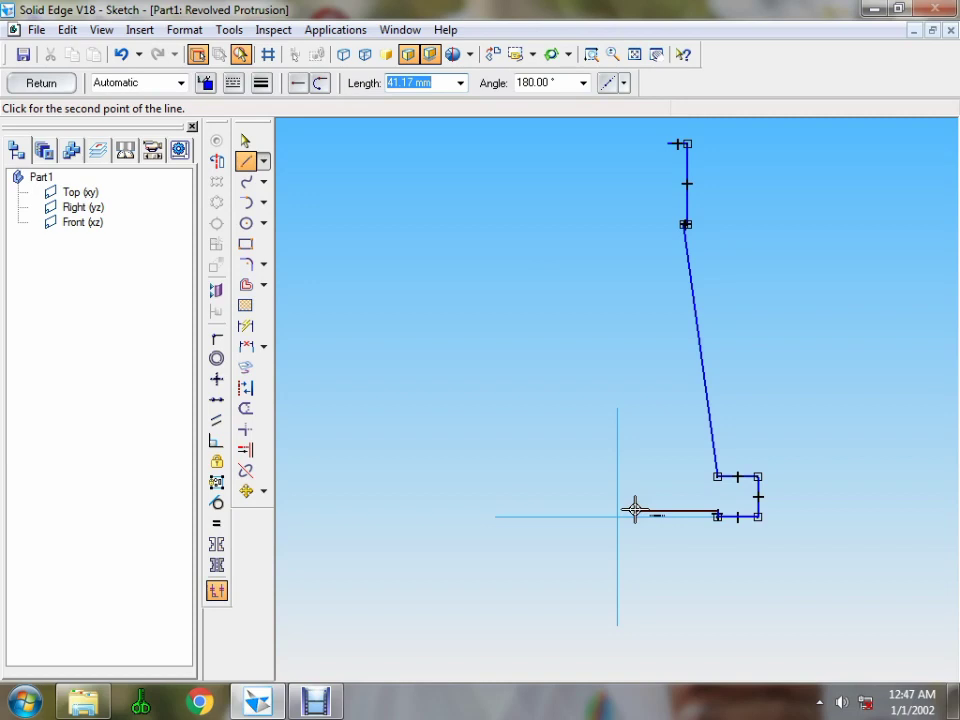
click(591, 511)
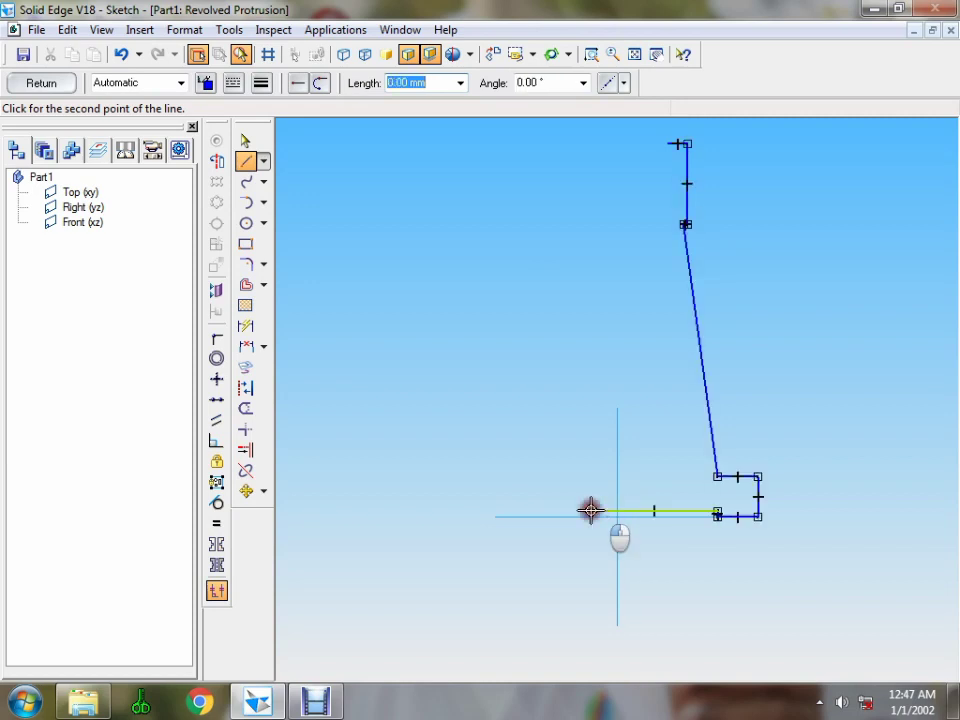
right_click(585, 463)
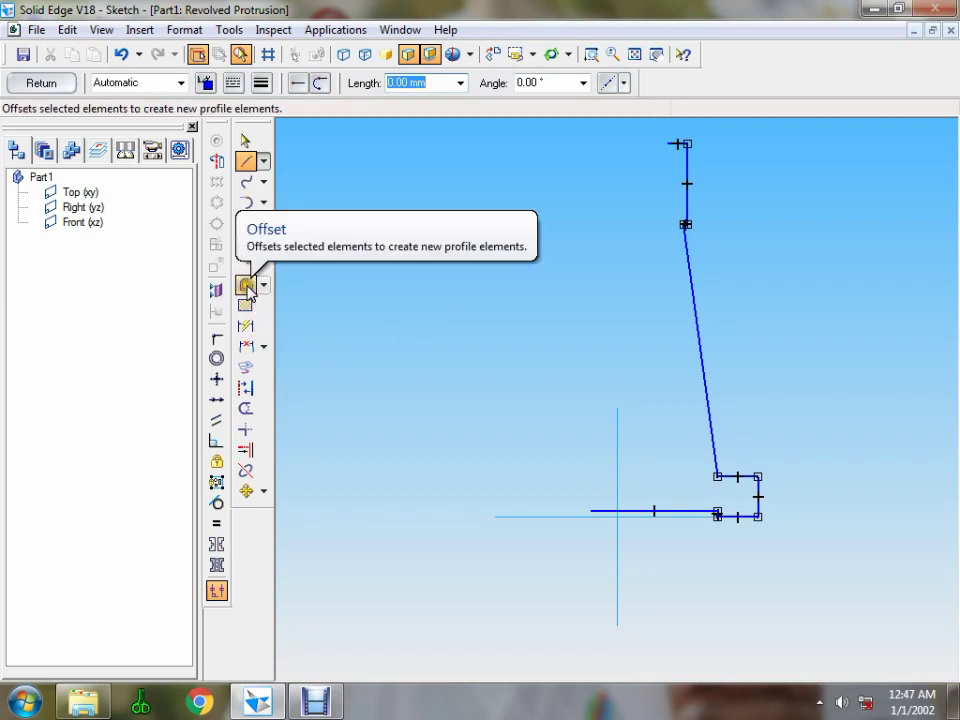
- Offset only the sloped line by 10 mm toward the axis, using the Single selection option
click(247, 286)
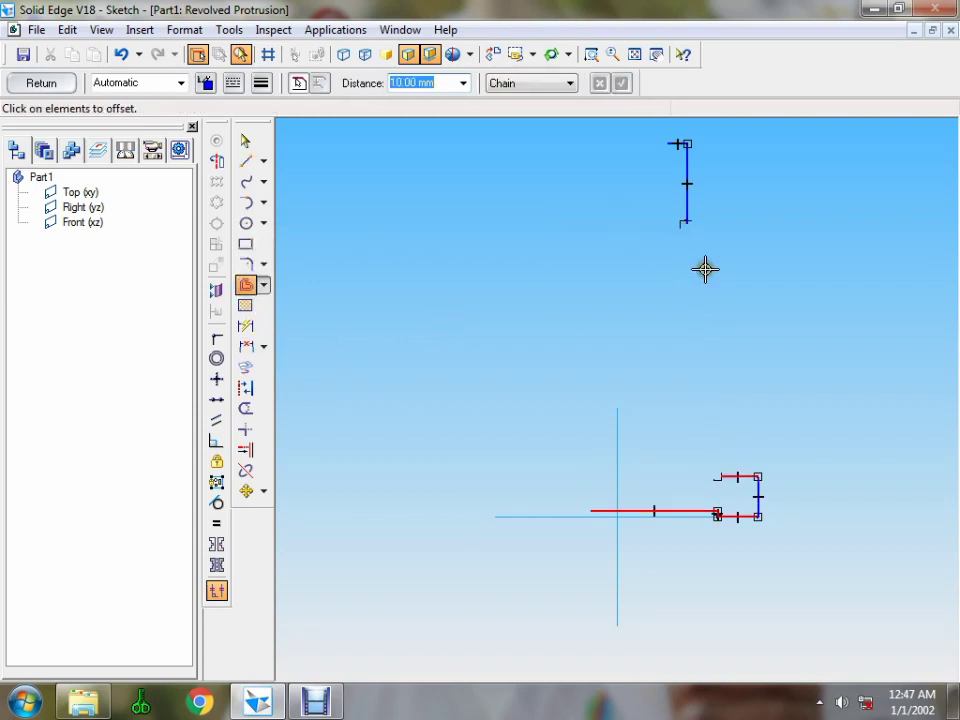
click(570, 86)
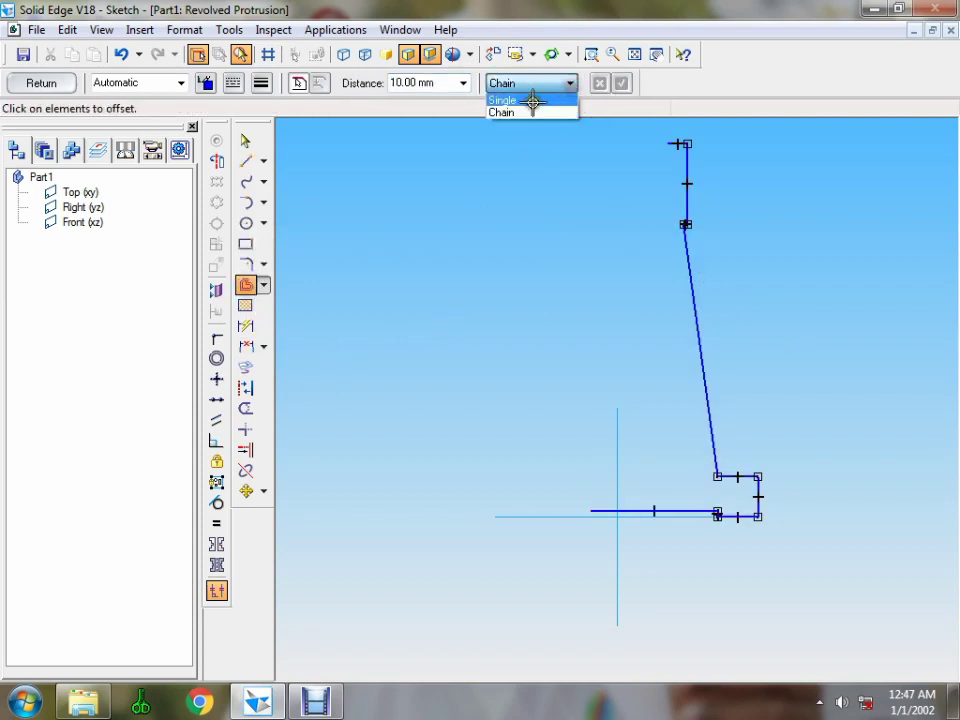
click(530, 96)
click(696, 300)
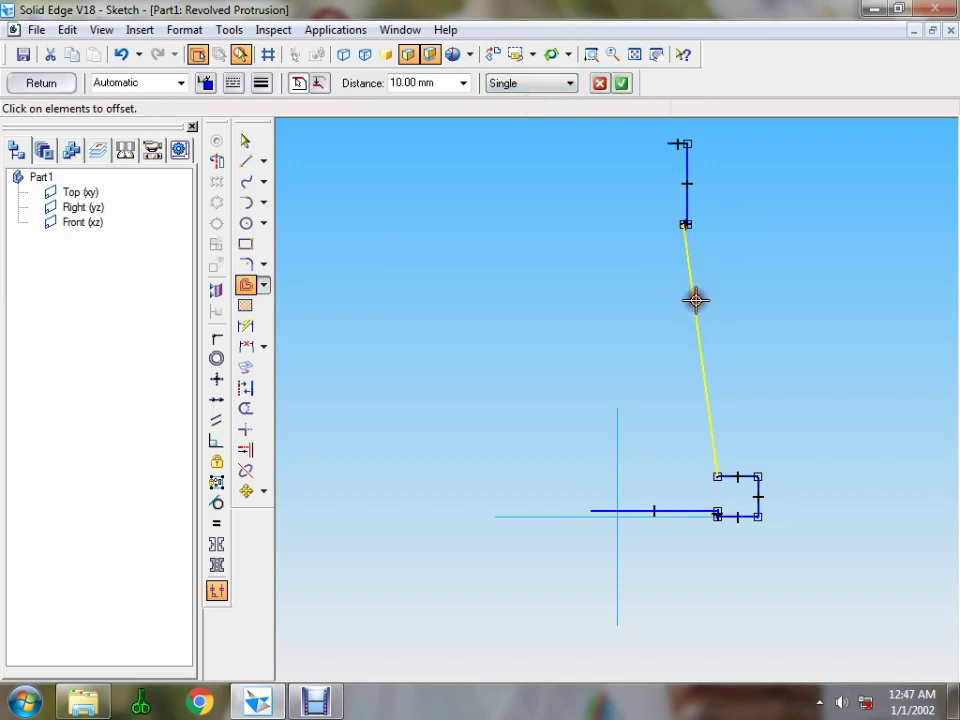
click(452, 82)
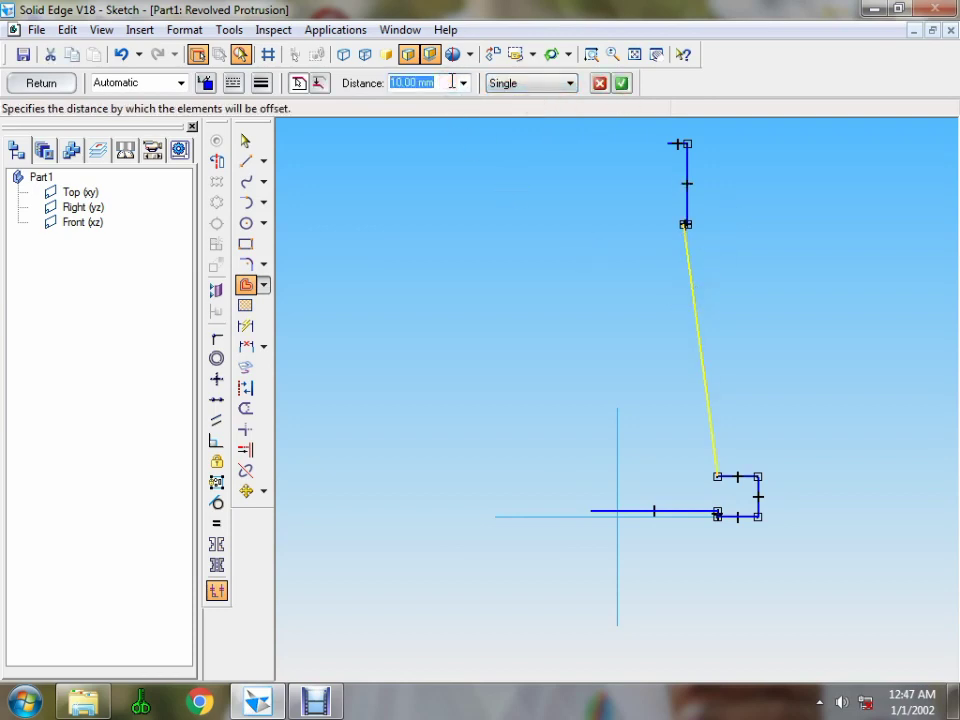
key(Return)
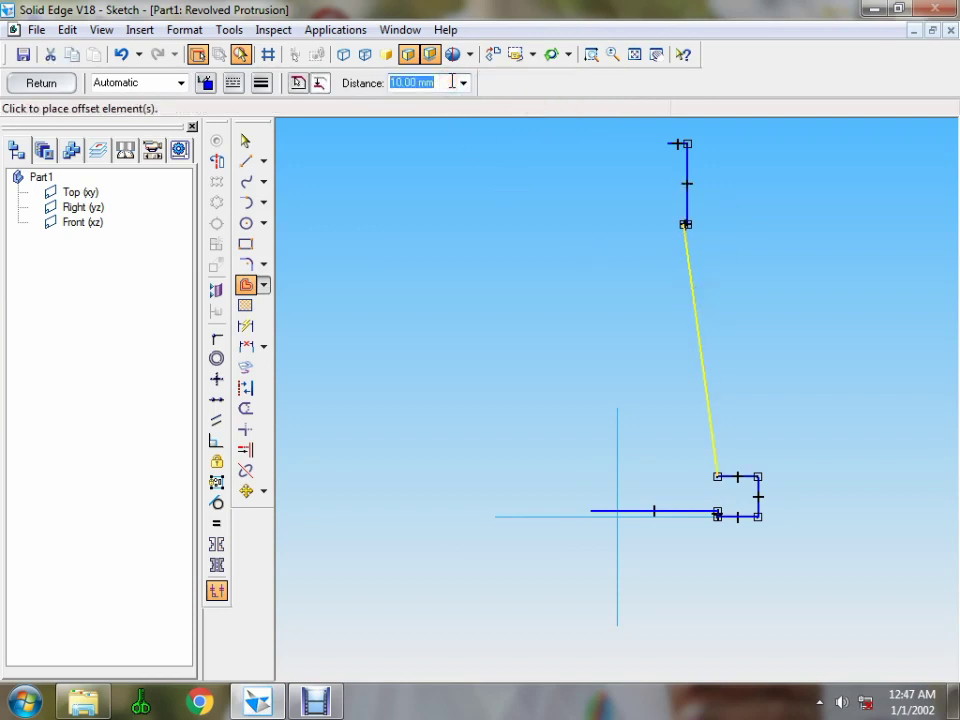
click(541, 323)
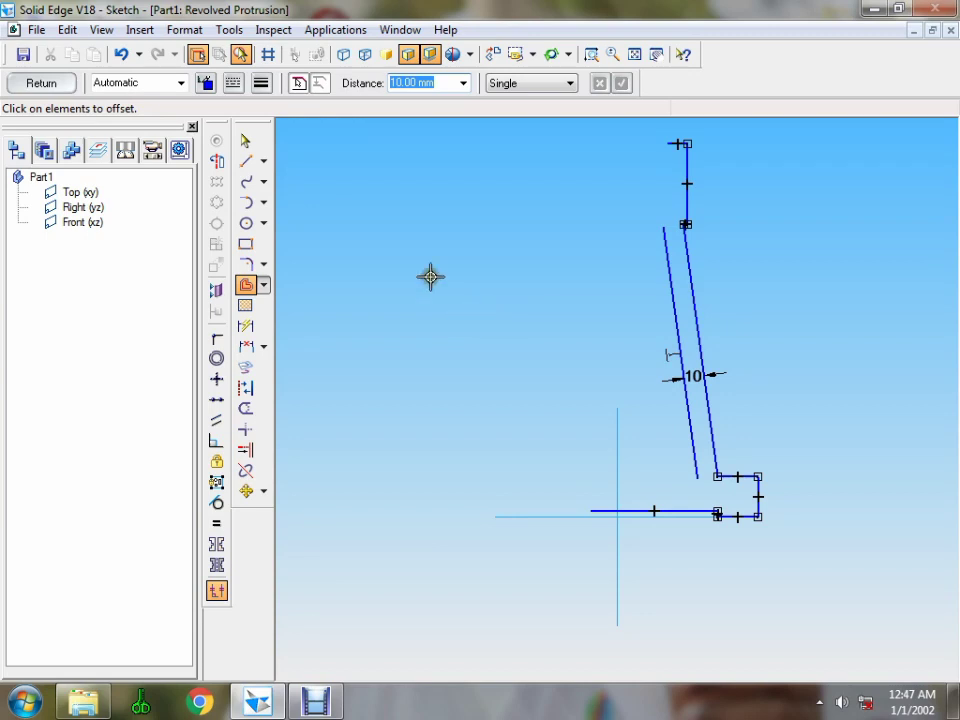
- Extend the offset sloped line's lower end down to the horizontal line near the base
click(246, 451)
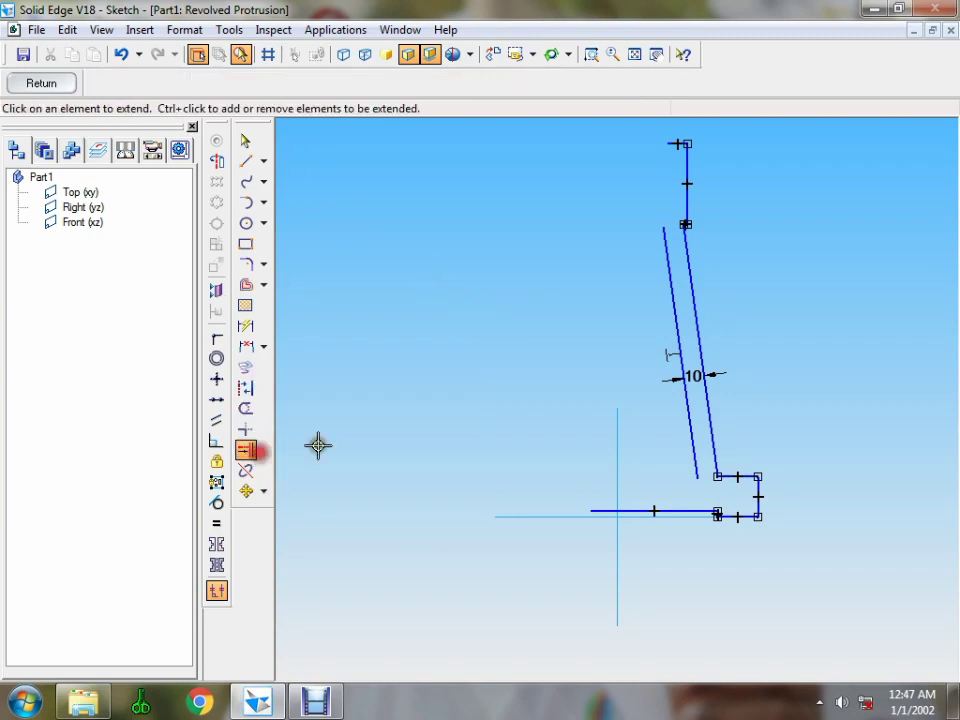
click(692, 441)
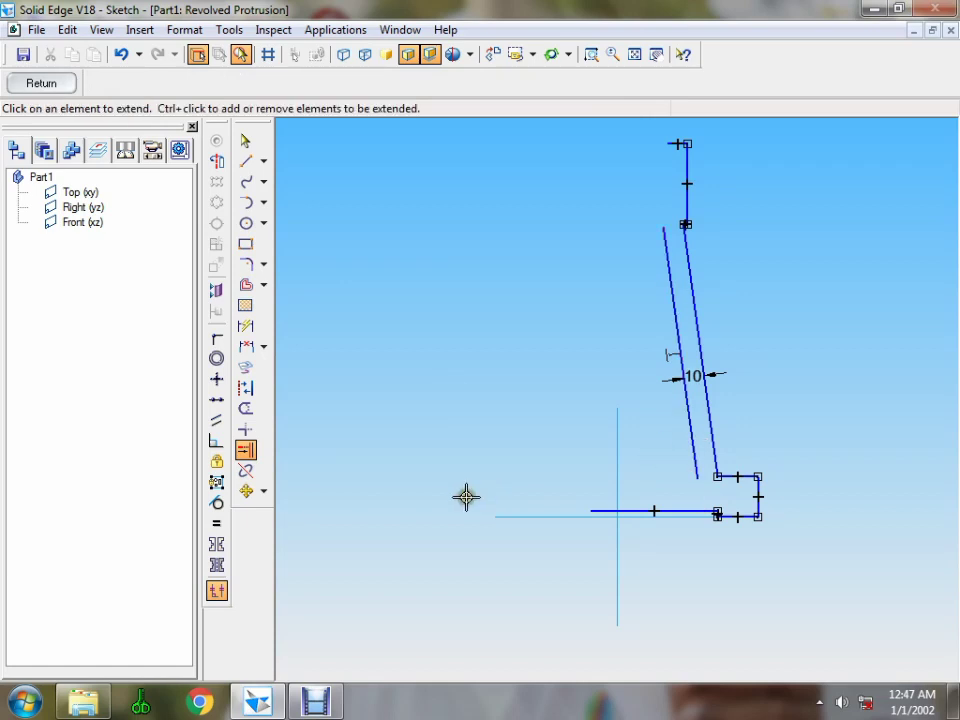
click(692, 438)
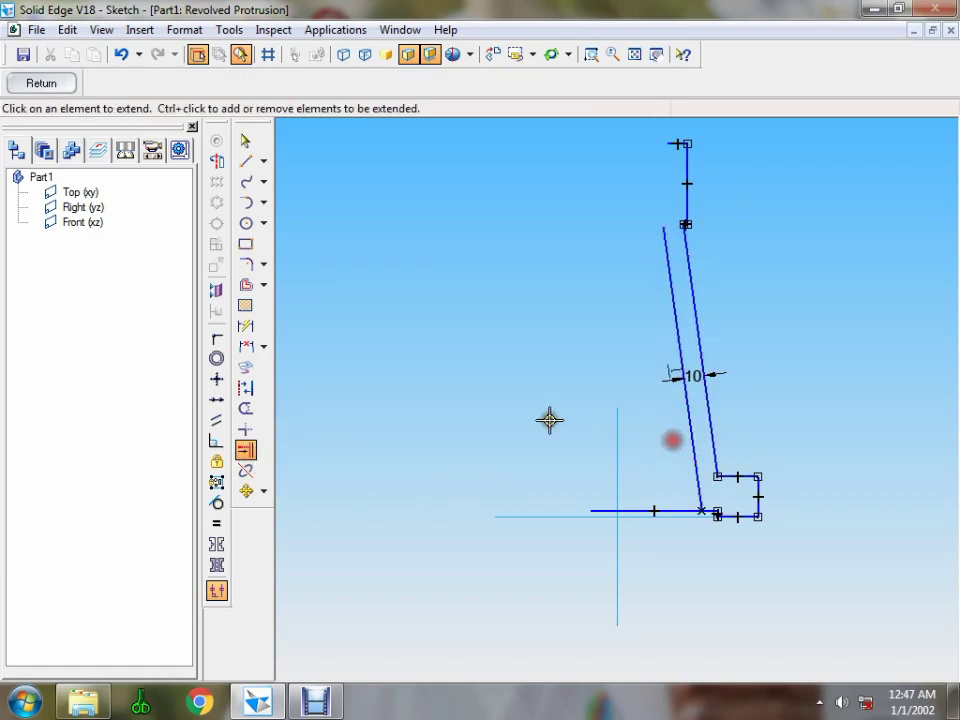
- Draw a vertical line down from the inner end of the top edge, crossing the offset sloped line
click(245, 161)
click(669, 144)
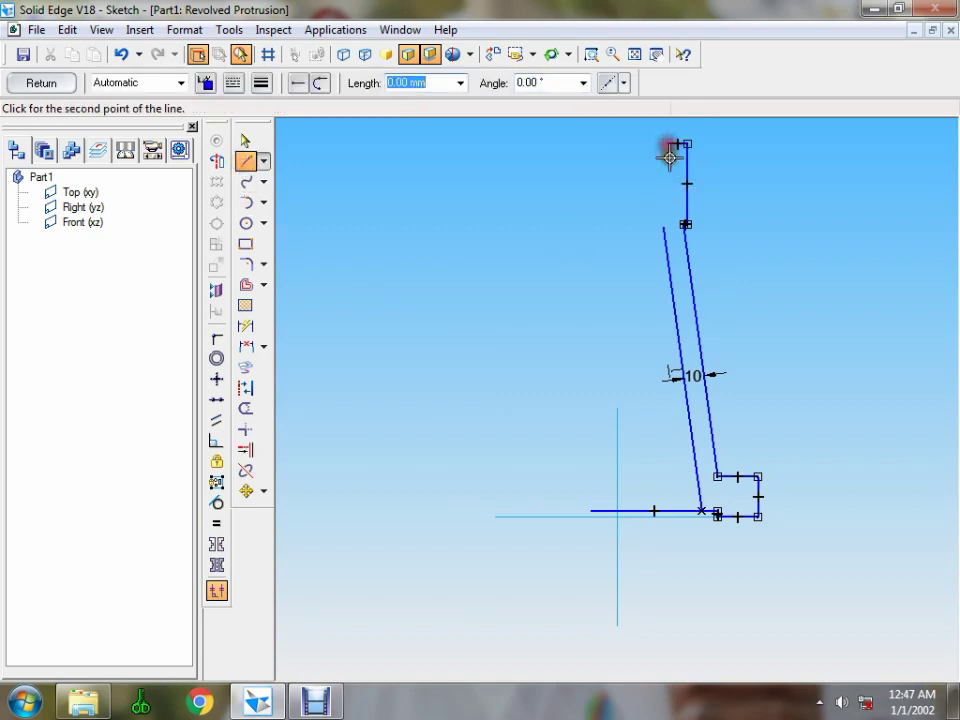
click(665, 291)
right_click(613, 261)
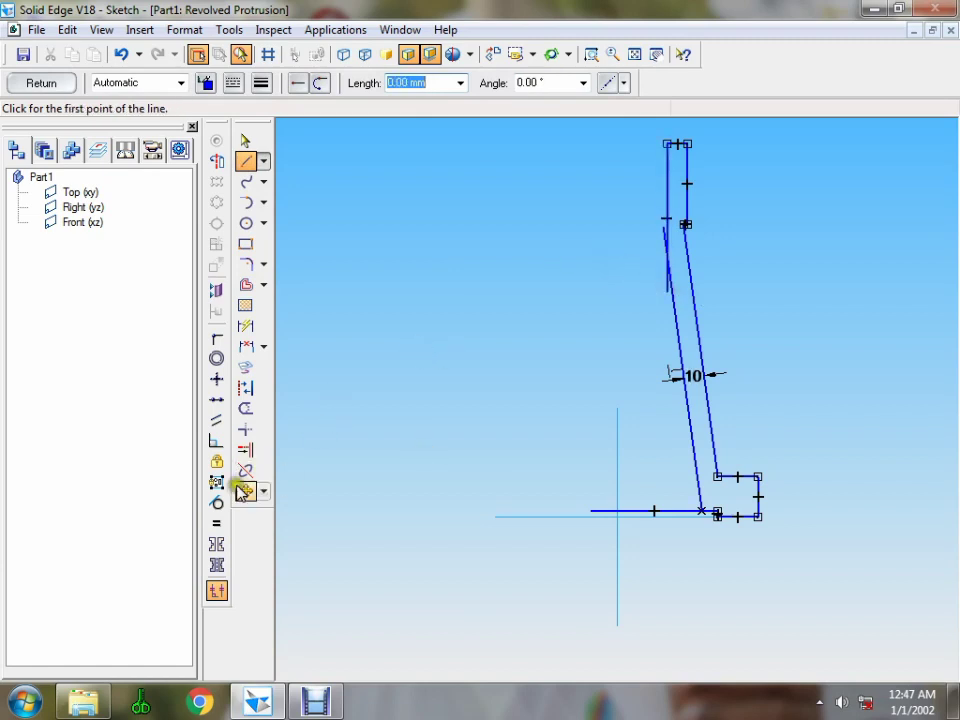
- Trim the overhanging ends of the inner horizontal base line, the new vertical line and the offset sloped line at their intersections
click(245, 408)
click(637, 511)
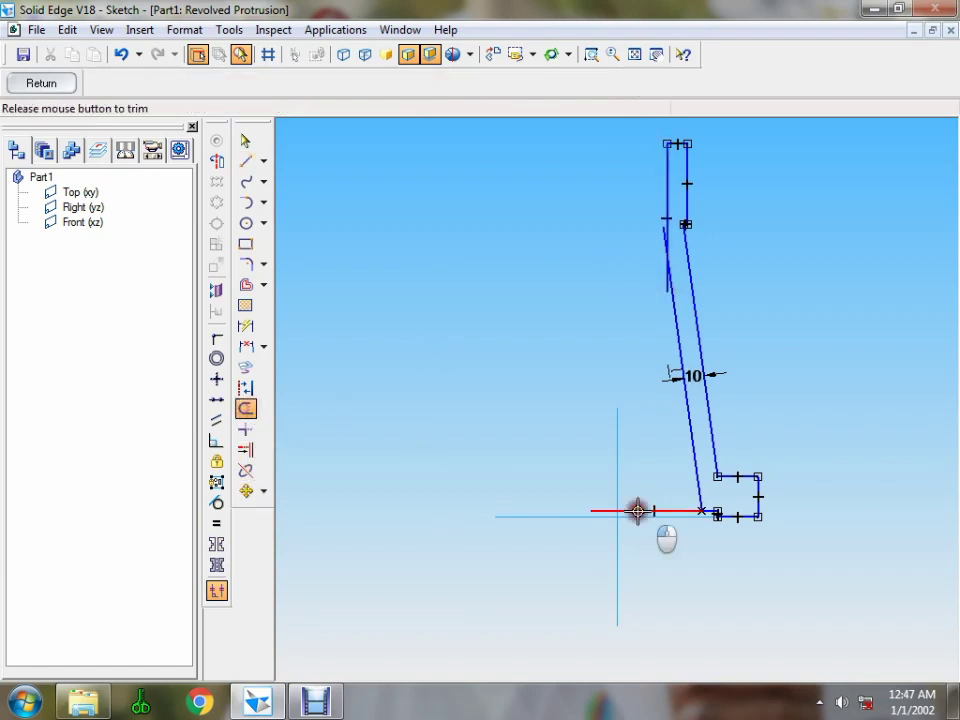
click(664, 290)
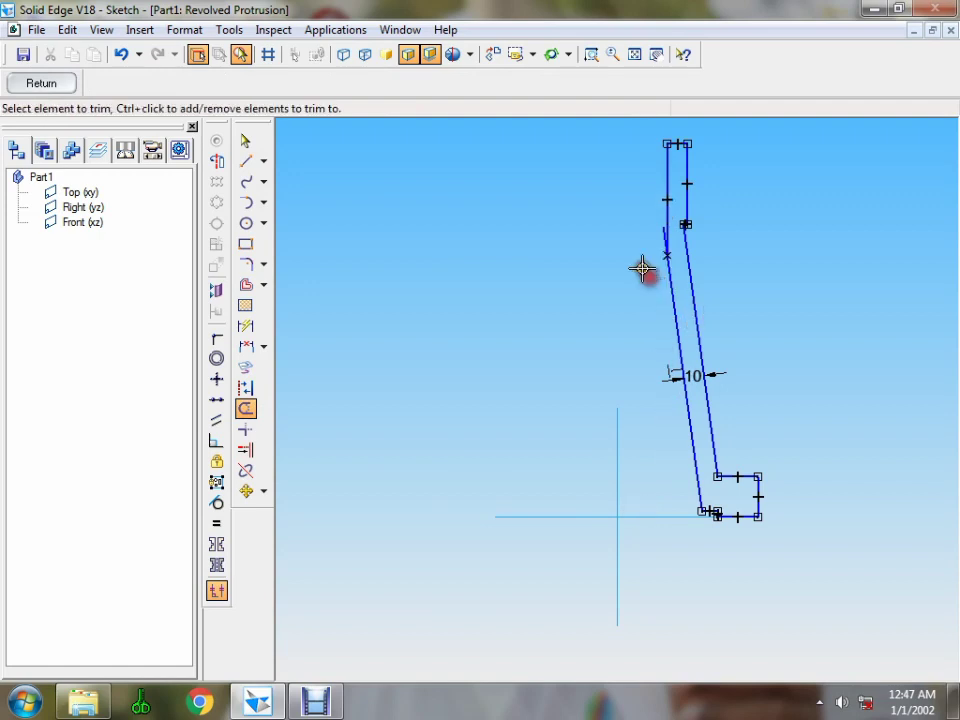
drag(658, 229, 660, 232)
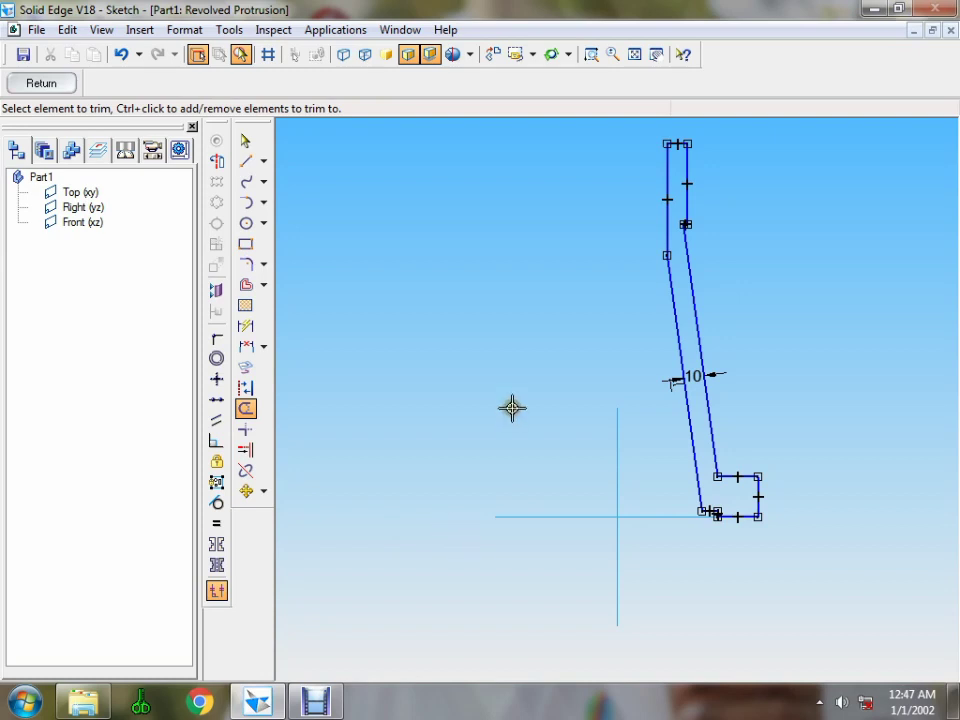
- Fillet the corner between the outer sloped line and the base step's upper edge with an 8 mm radius
click(591, 54)
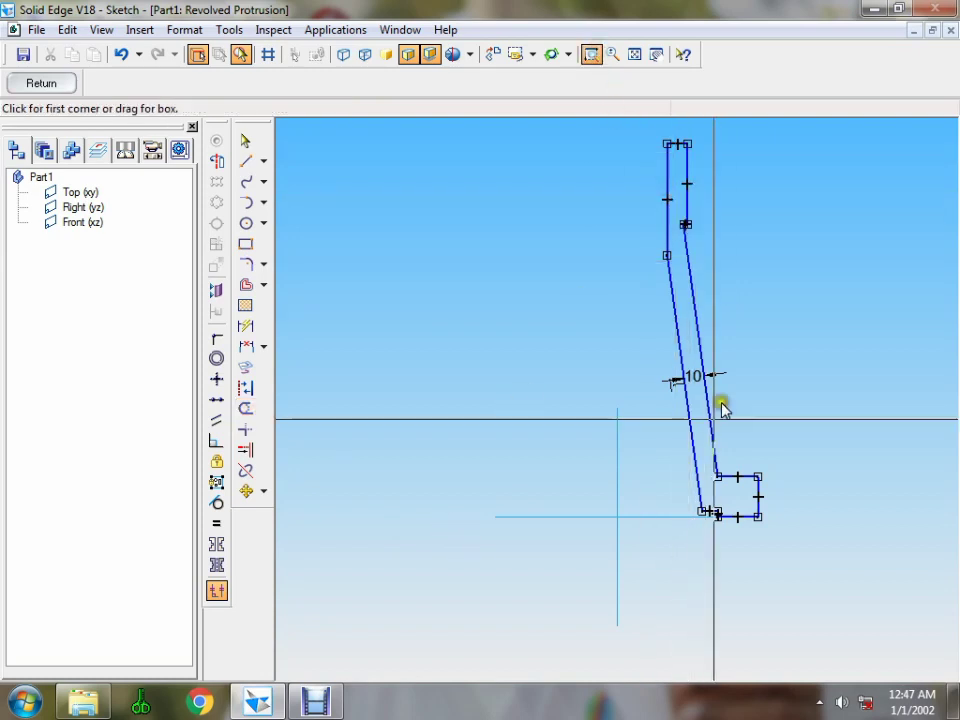
drag(678, 466, 790, 545)
right_click(810, 330)
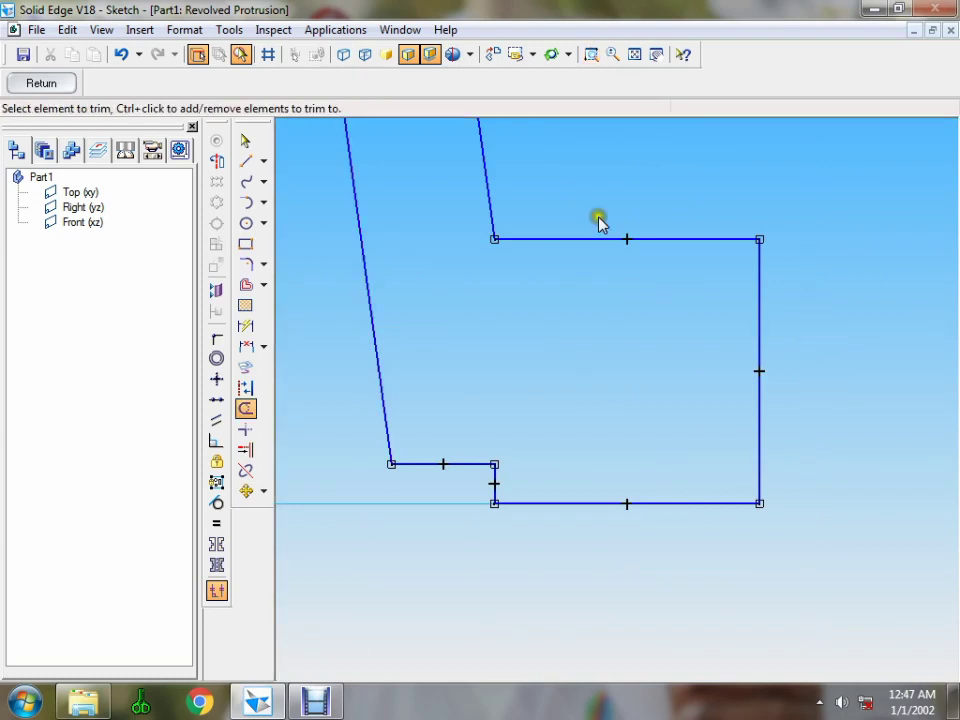
click(656, 54)
drag(665, 156, 716, 258)
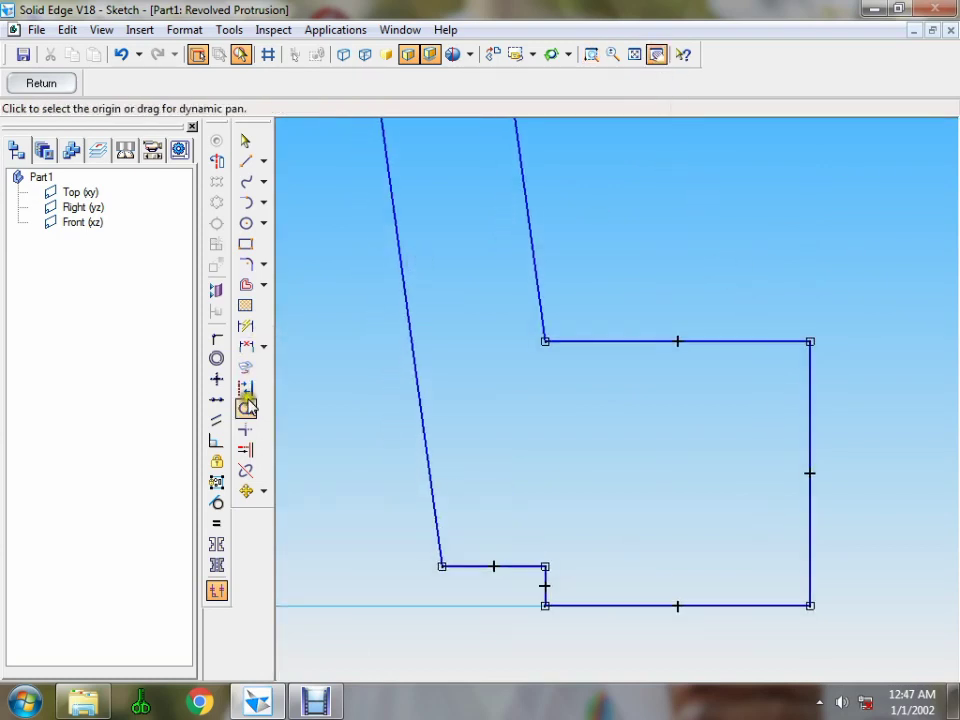
click(264, 265)
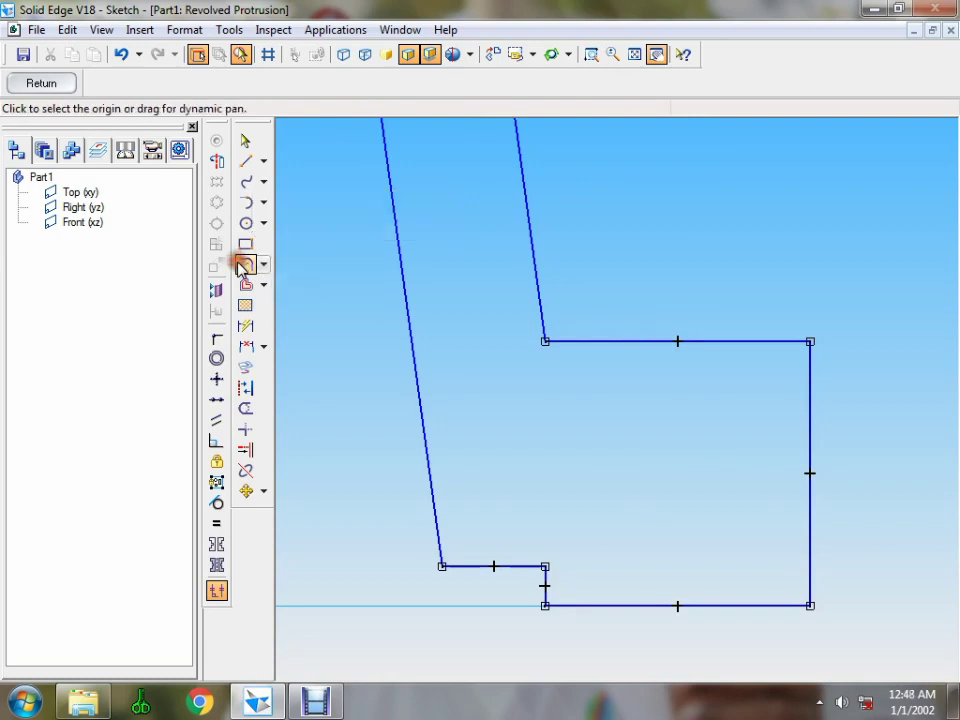
click(243, 265)
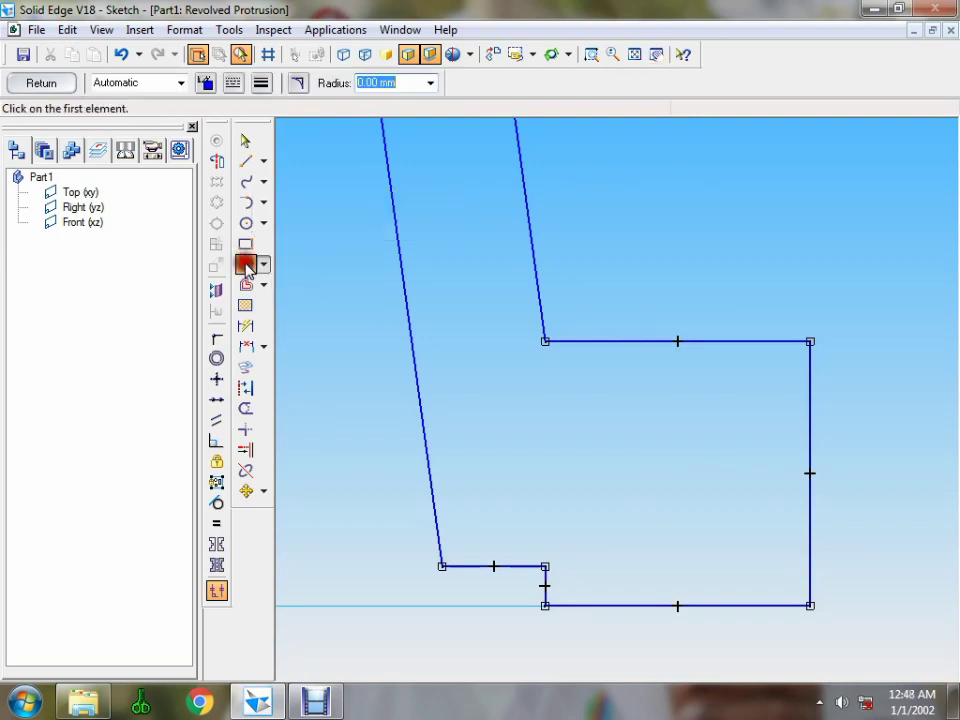
click(581, 344)
click(540, 300)
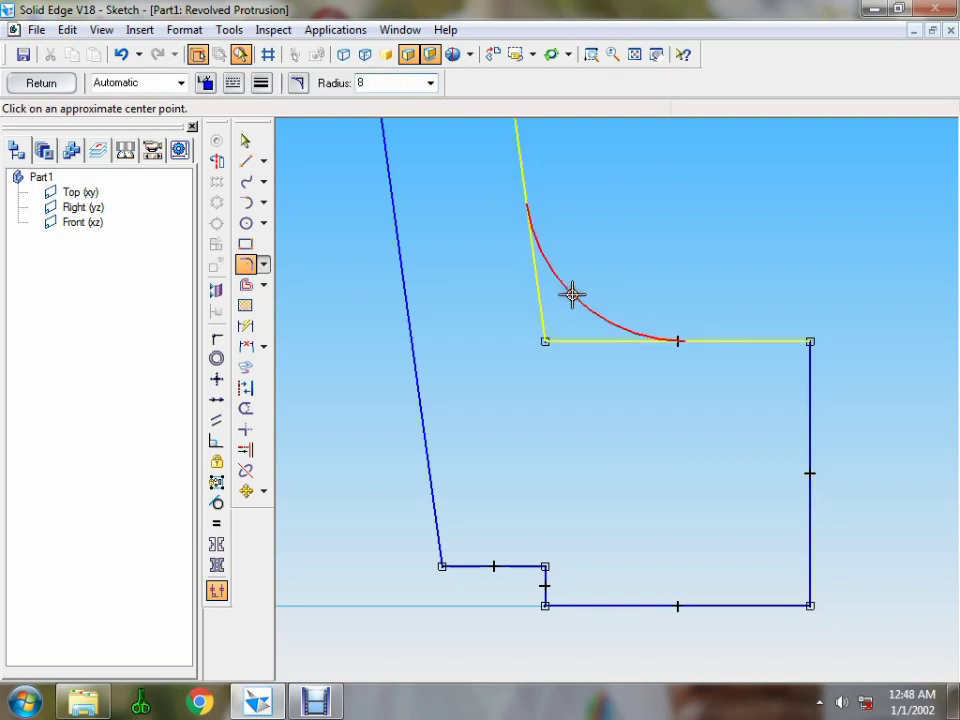
key(Return)
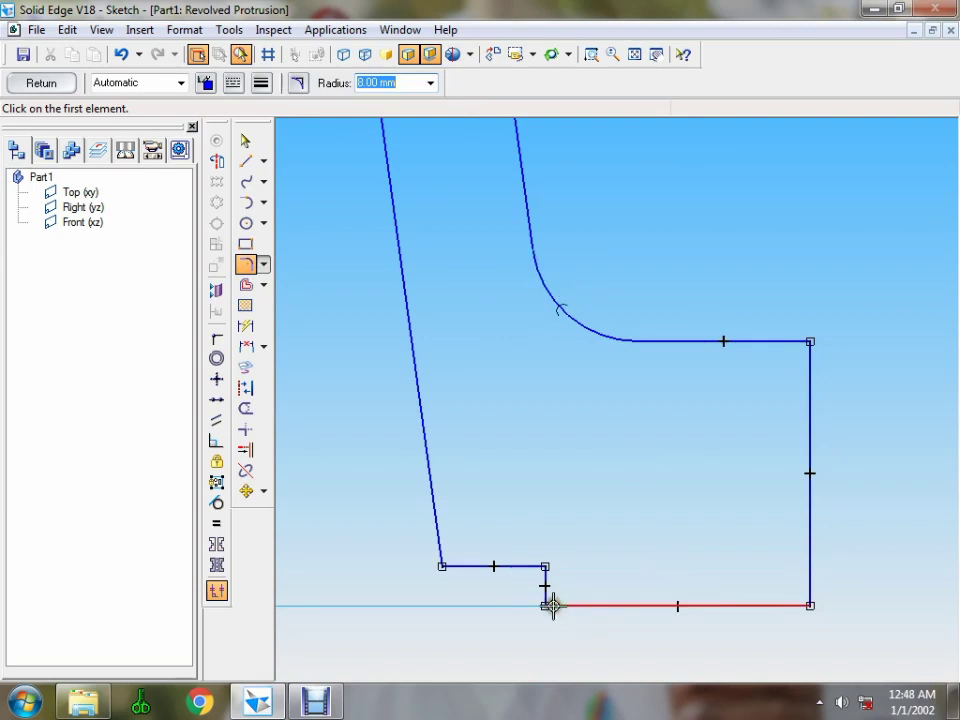
- Fillet the corner between the short inner horizontal line and the 3 mm vertical line with a 1 mm radius
click(247, 266)
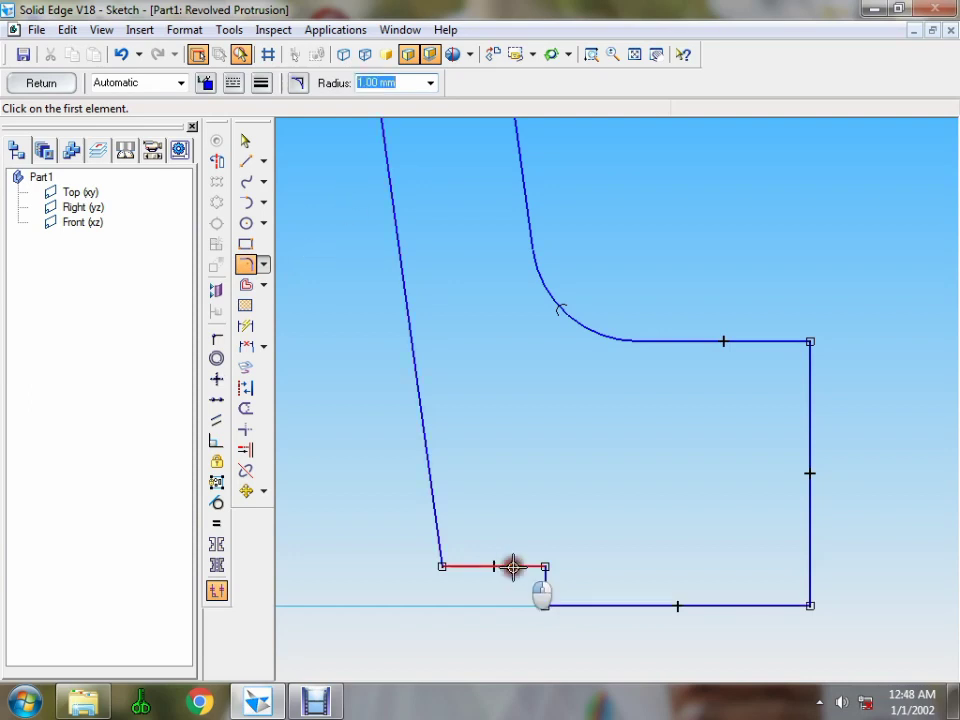
click(515, 566)
click(544, 582)
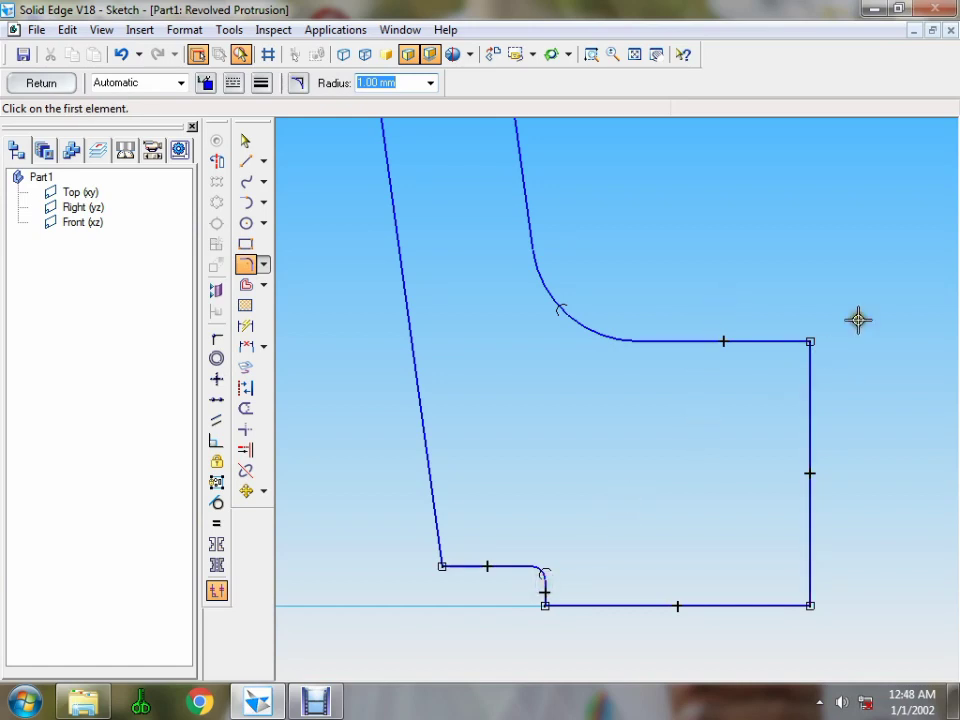
- Fillet the corner between the outer sloped line's upper end and the small horizontal step with a 1 mm radius
click(634, 54)
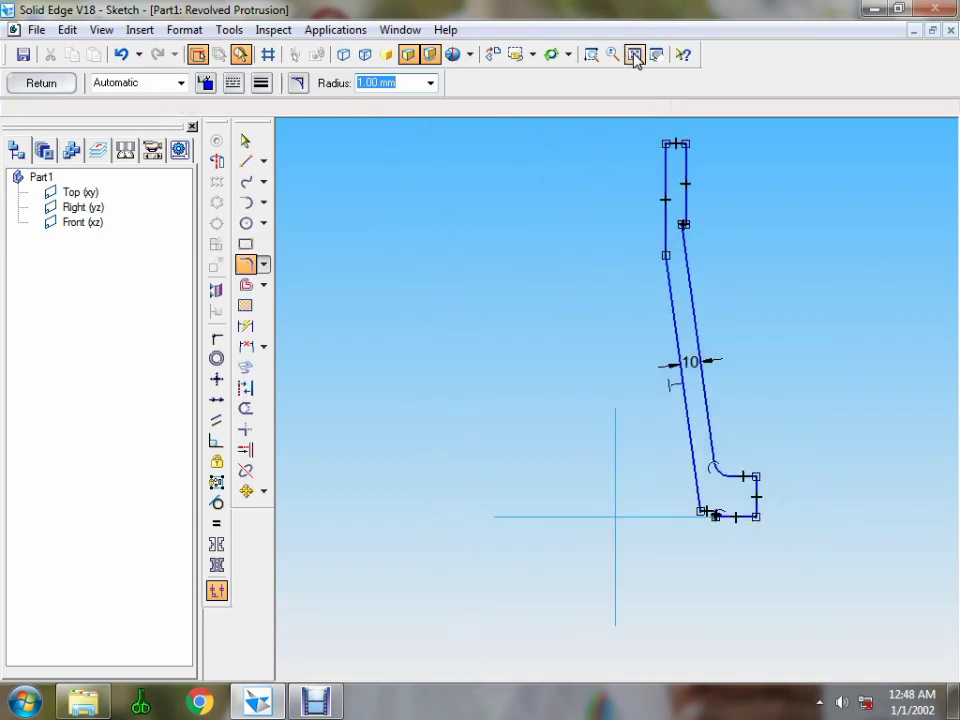
click(591, 54)
drag(677, 214, 763, 216)
key(f)
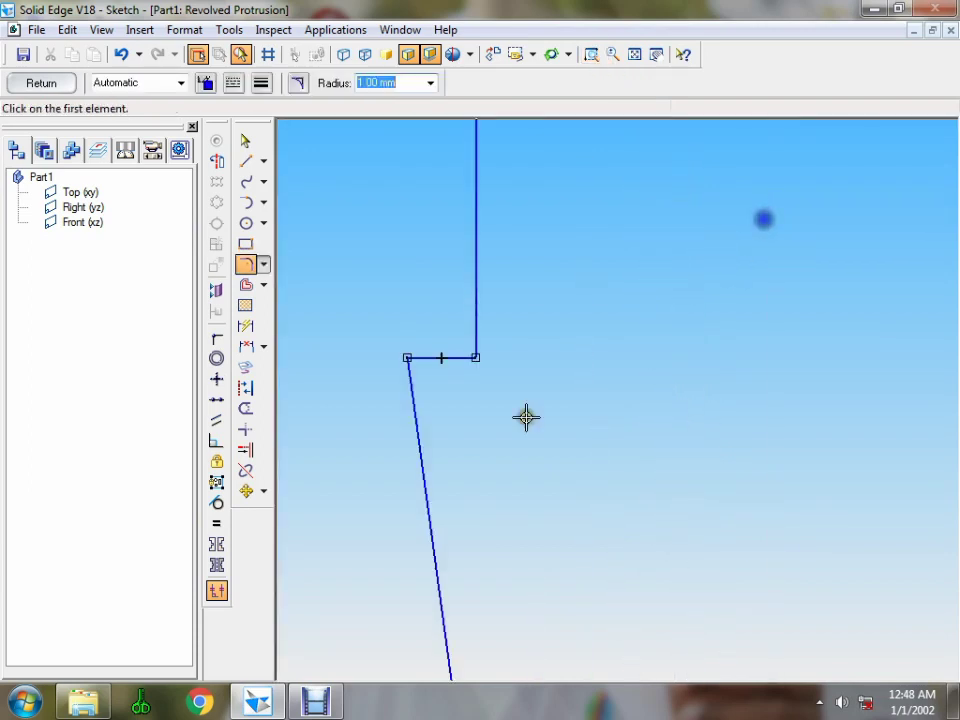
click(412, 393)
click(428, 359)
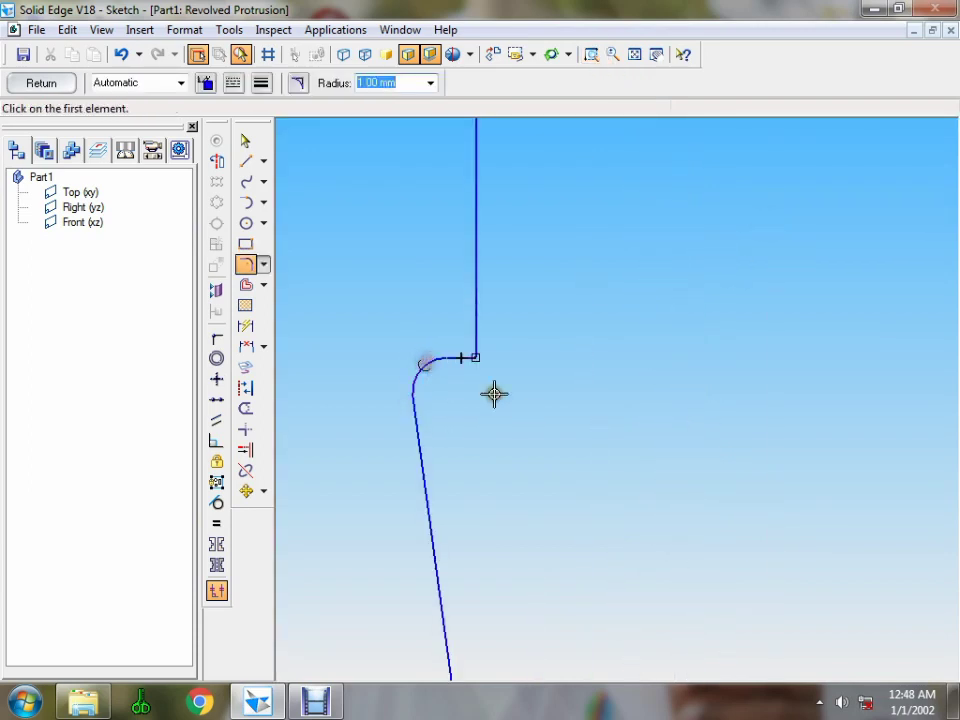
- Define the vertical reference line as the axis of revolution
click(634, 54)
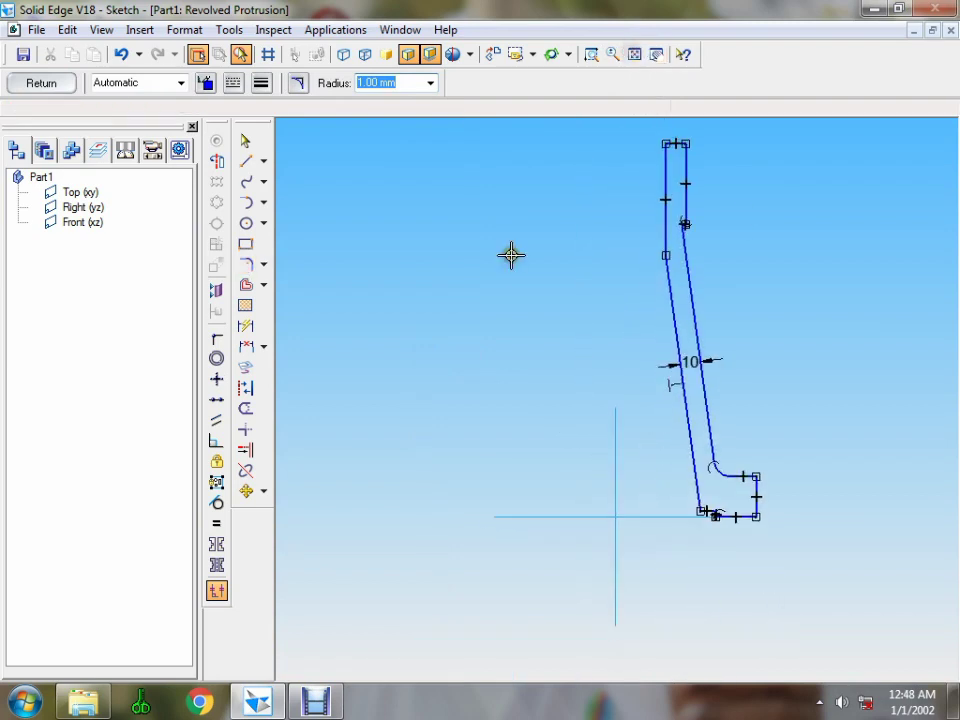
click(218, 161)
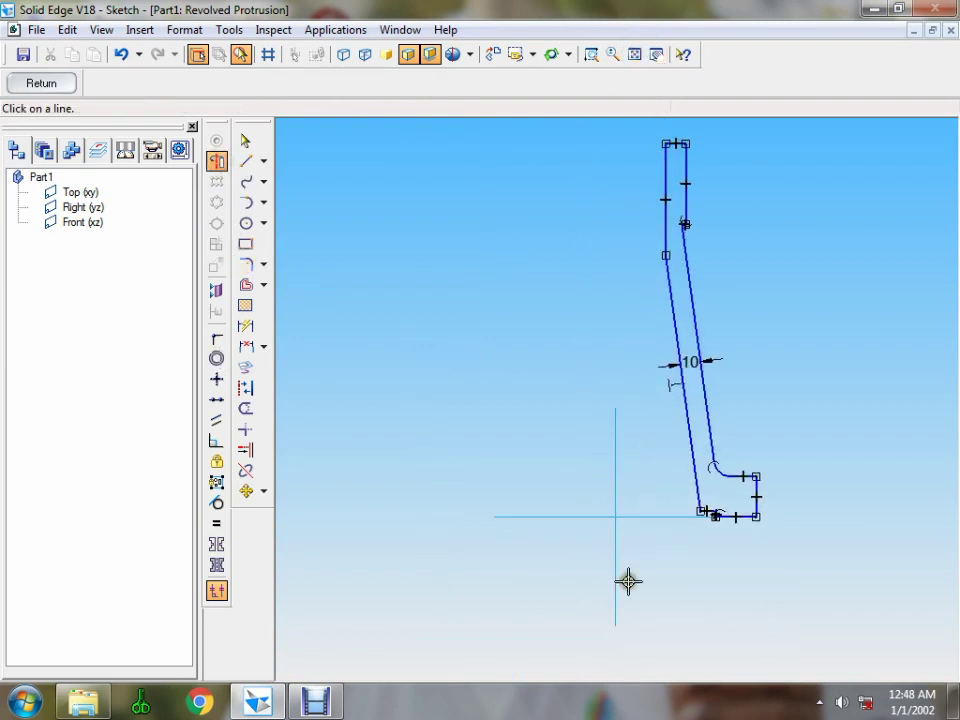
click(615, 468)
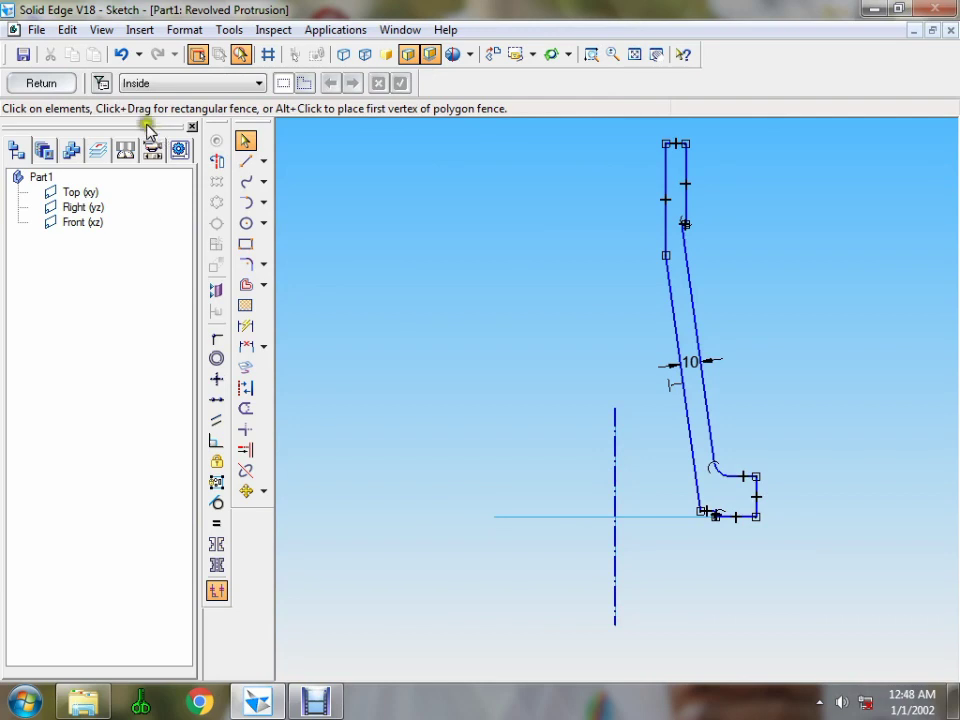
- Close the sketch and revolve the profile a full 360° about the axis, finishing the protrusion
click(62, 85)
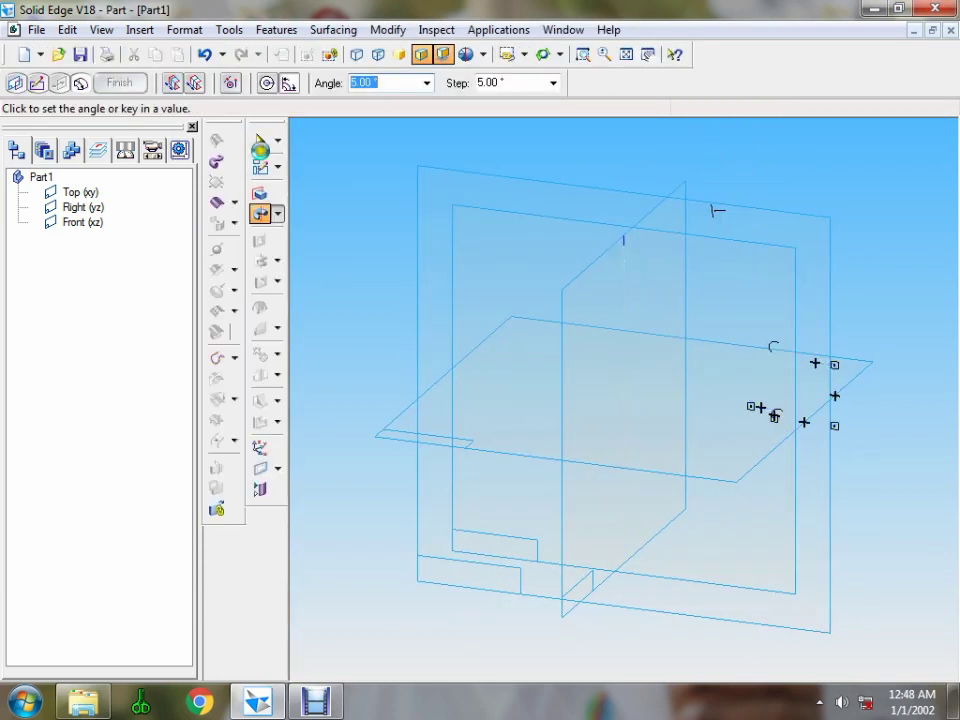
click(268, 86)
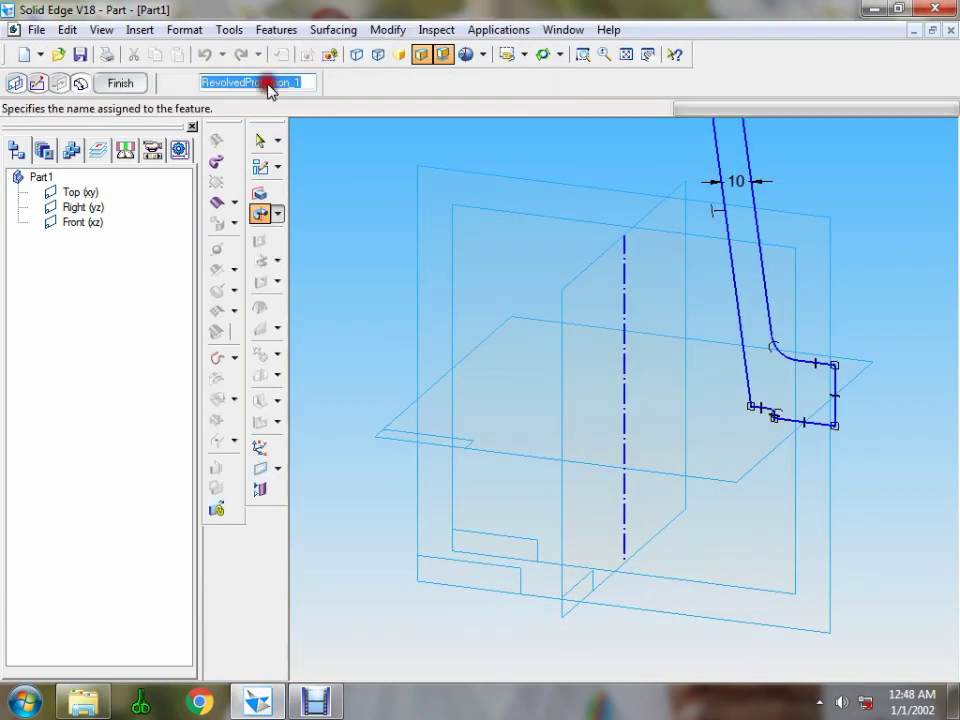
click(625, 55)
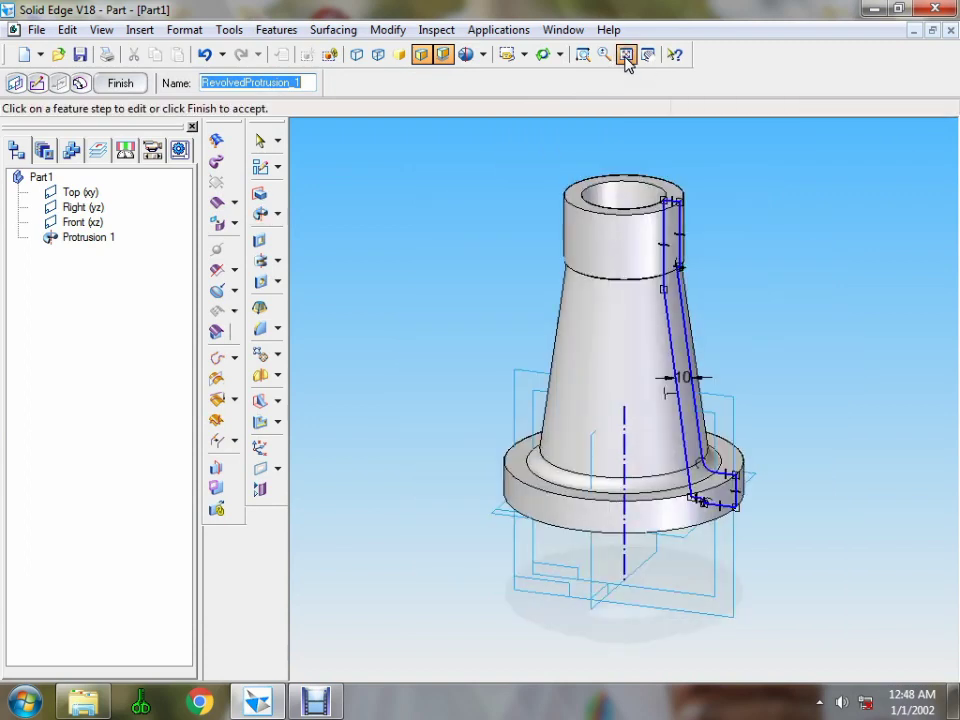
click(128, 86)
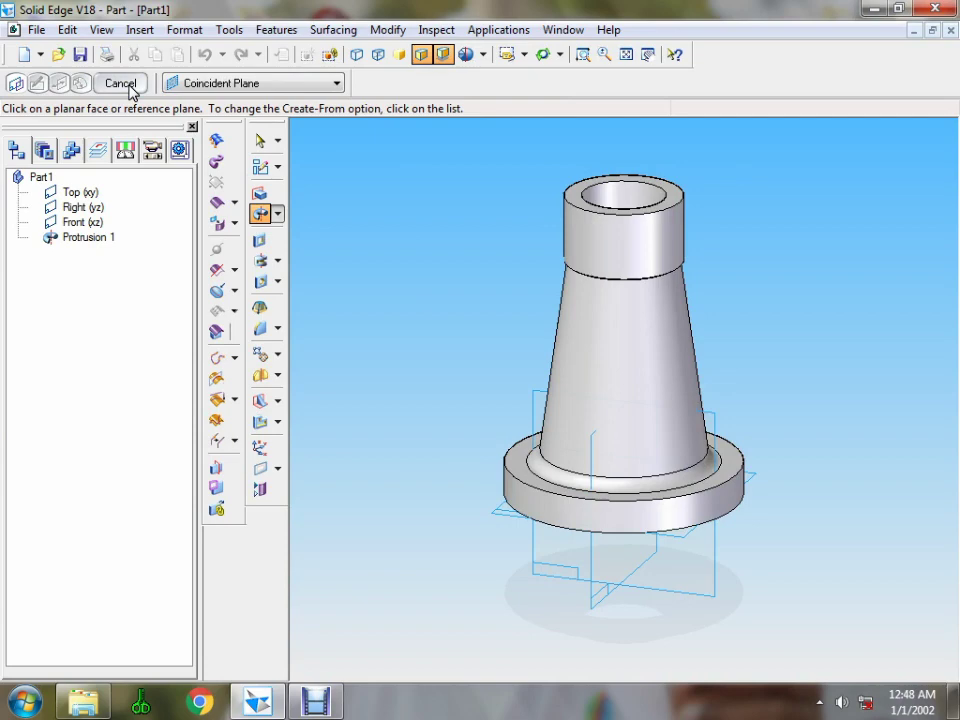
- Save the part as Body.par in the Screw Jack folder on the Desktop, accepting the default file properties
click(80, 54)
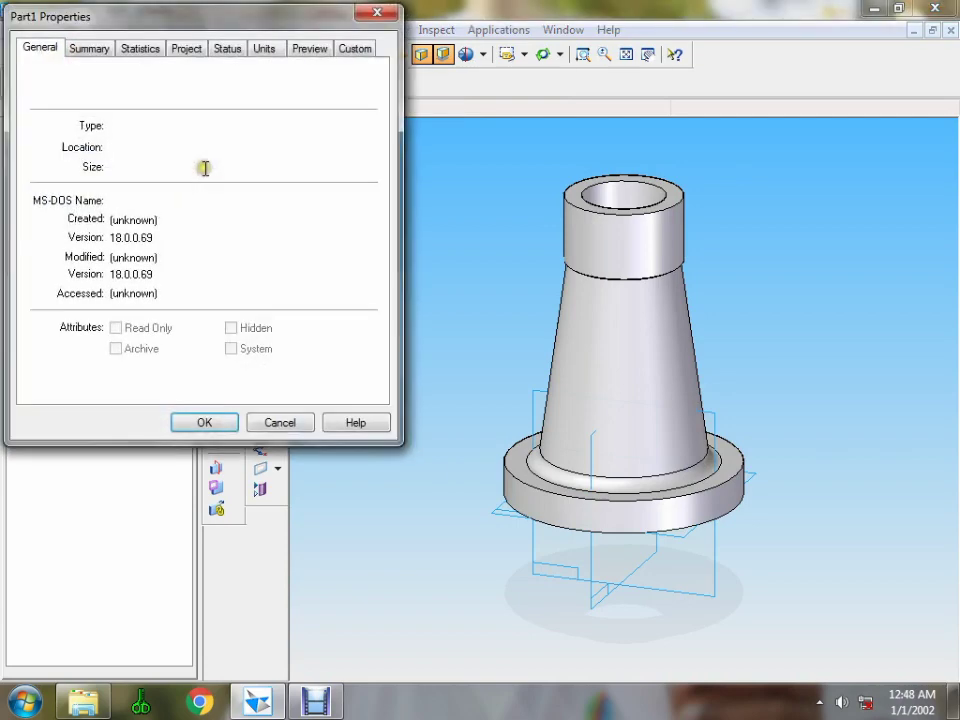
click(201, 424)
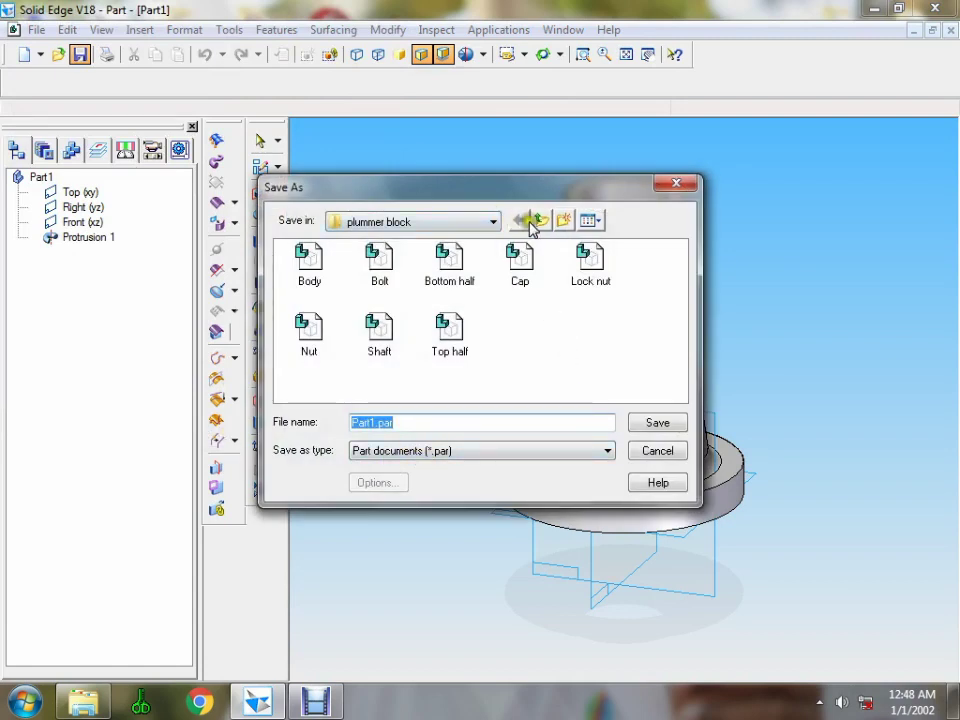
click(497, 222)
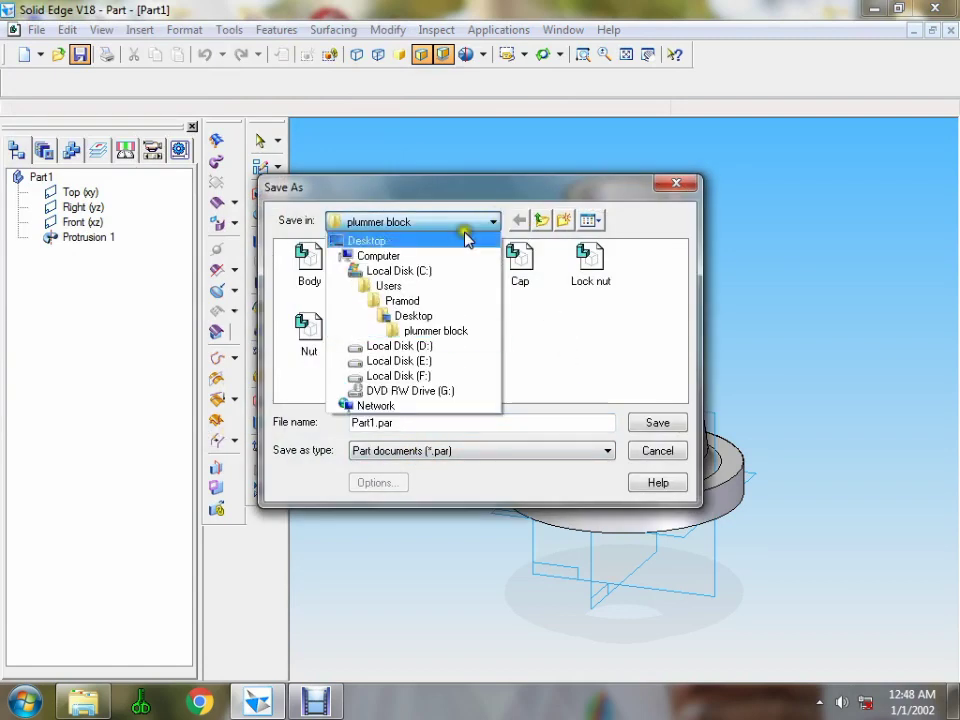
click(418, 316)
drag(678, 320, 686, 360)
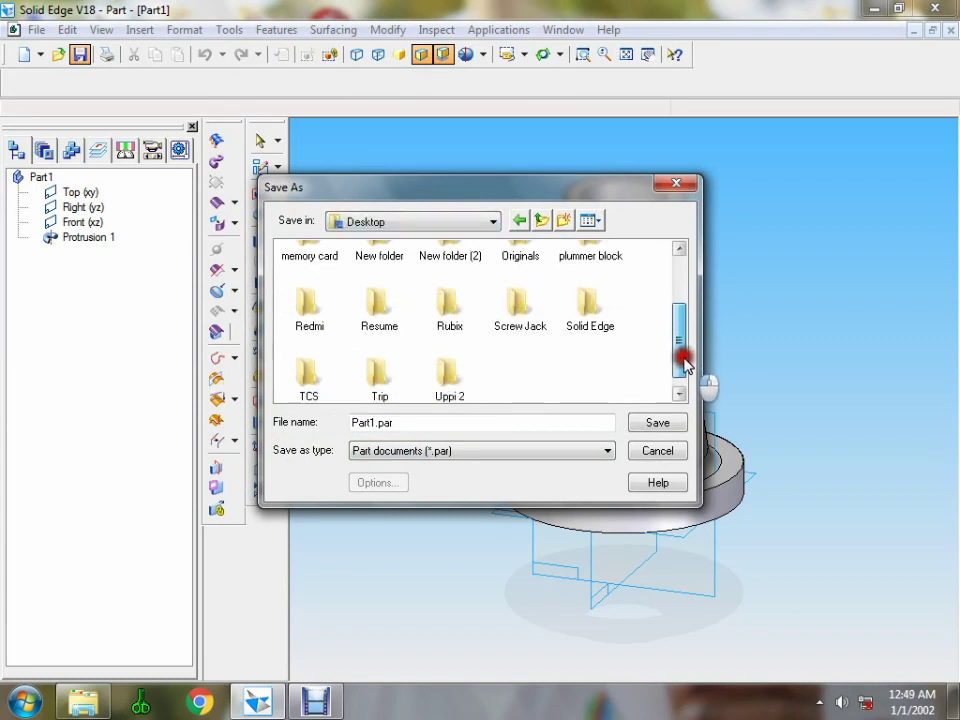
click(522, 308)
double_click(524, 310)
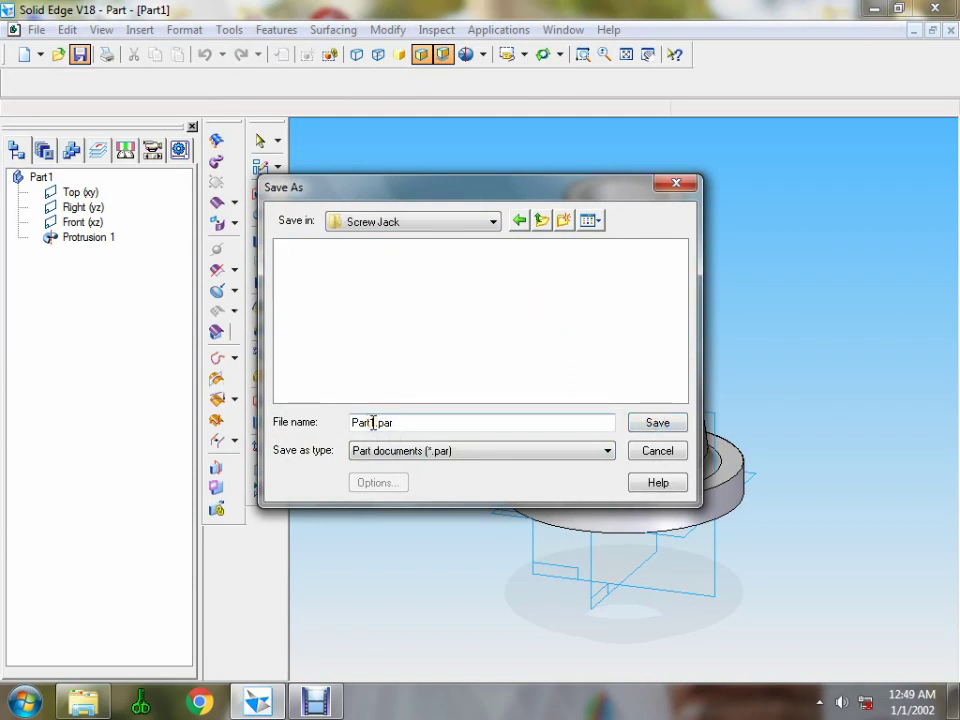
drag(375, 422, 342, 432)
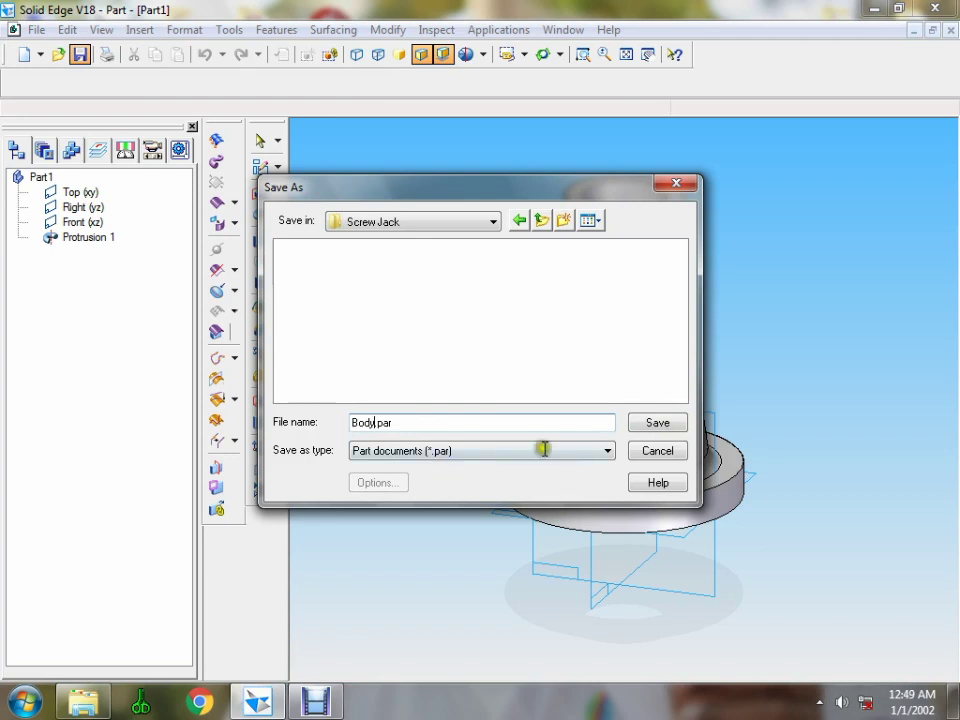
click(658, 423)
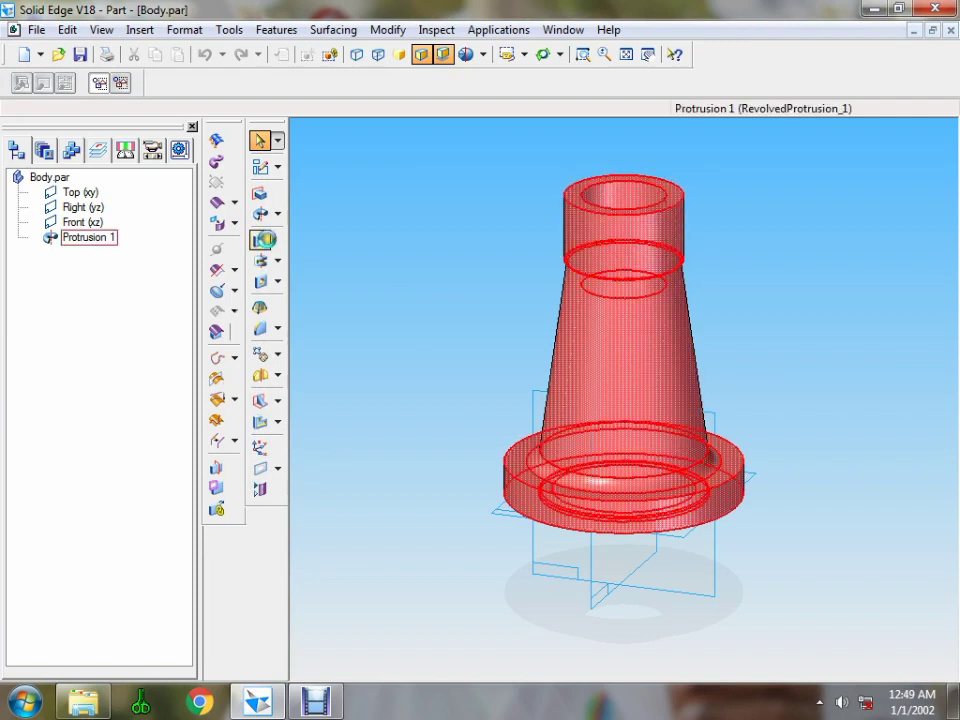
- Create a new part and start a Revolved Protrusion sketch on the Front (xz) plane with the Line tool
click(38, 56)
click(75, 91)
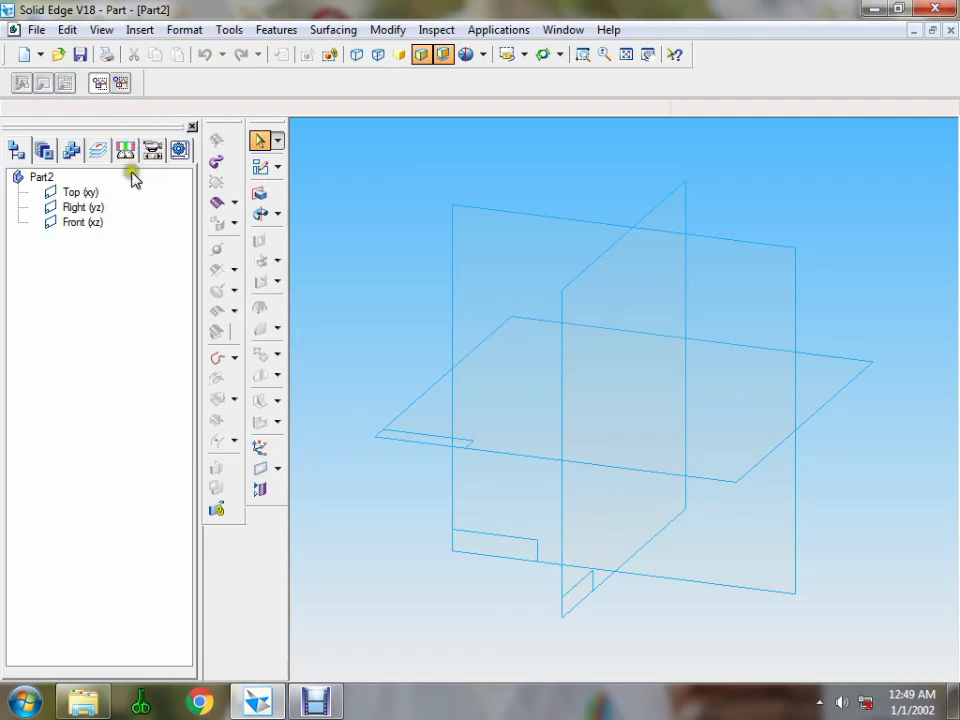
click(263, 214)
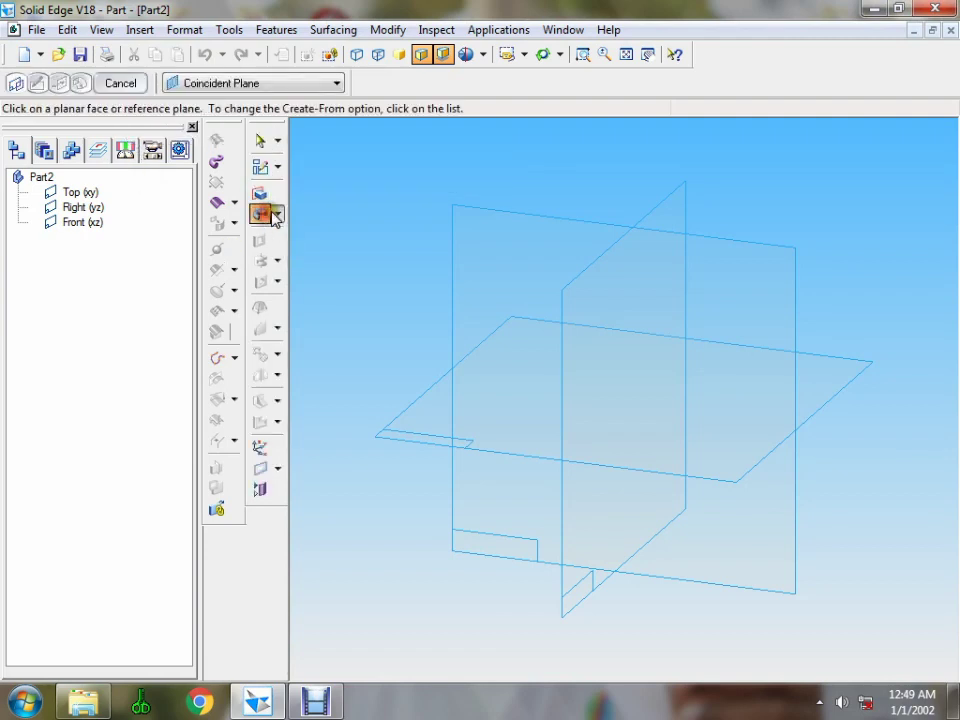
click(479, 300)
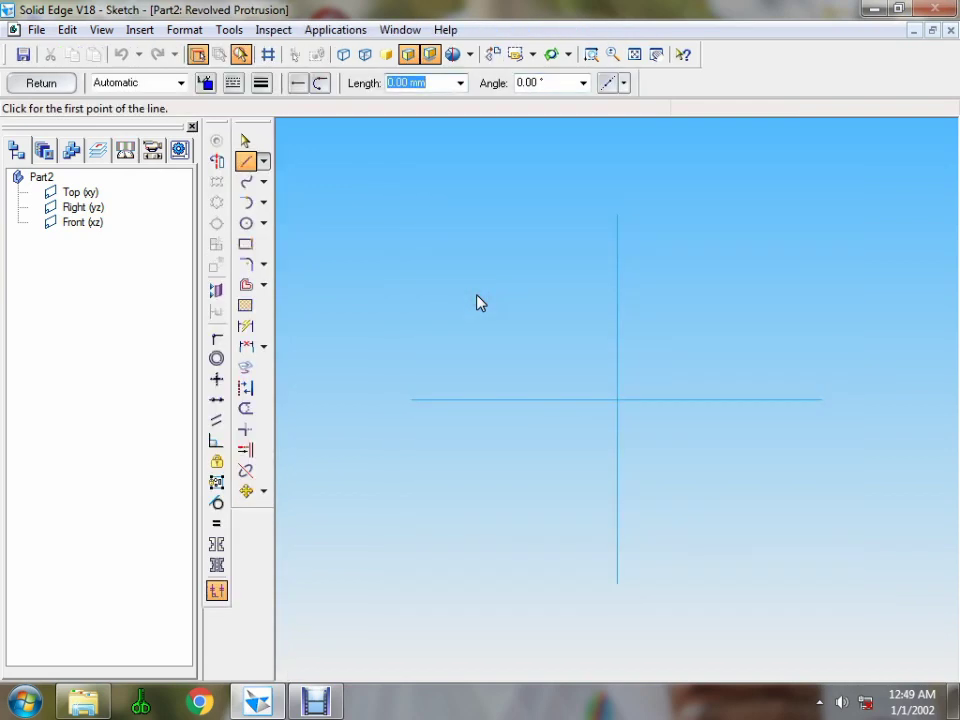
click(245, 161)
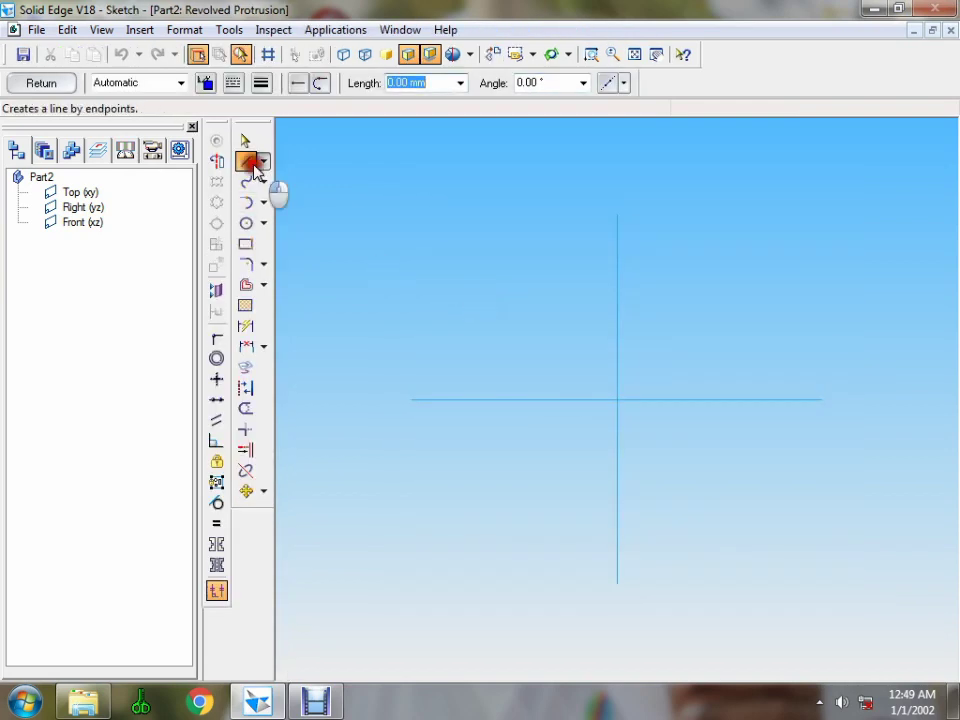
- Draw a 45 mm line vertically up from the origin, continued by a 25 mm horizontal line to the right
click(618, 399)
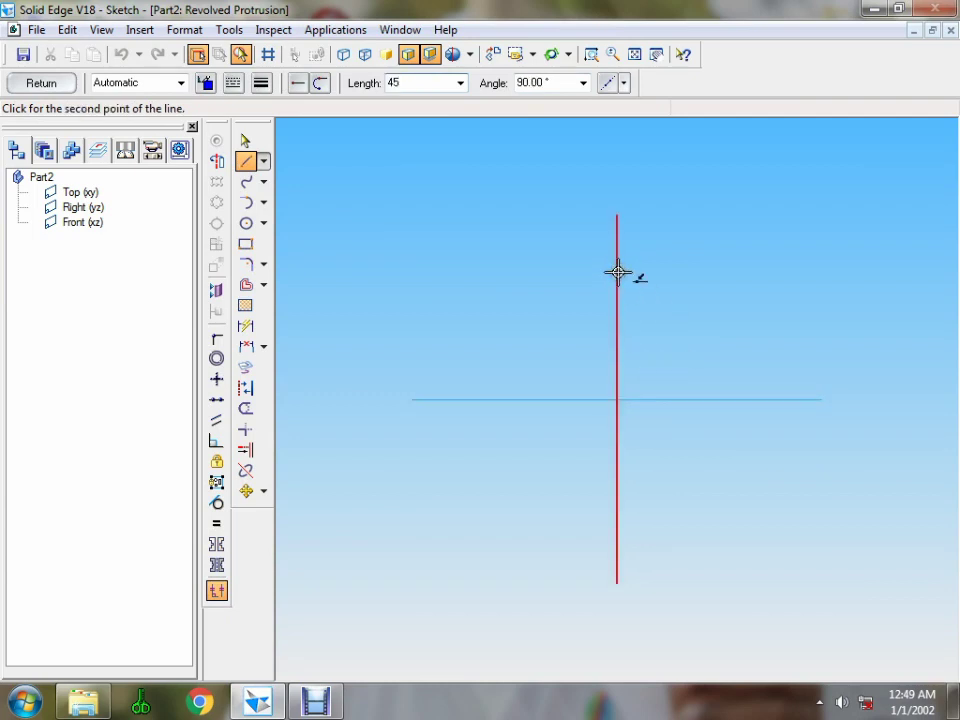
text(45)
key(Tab)
click(617, 272)
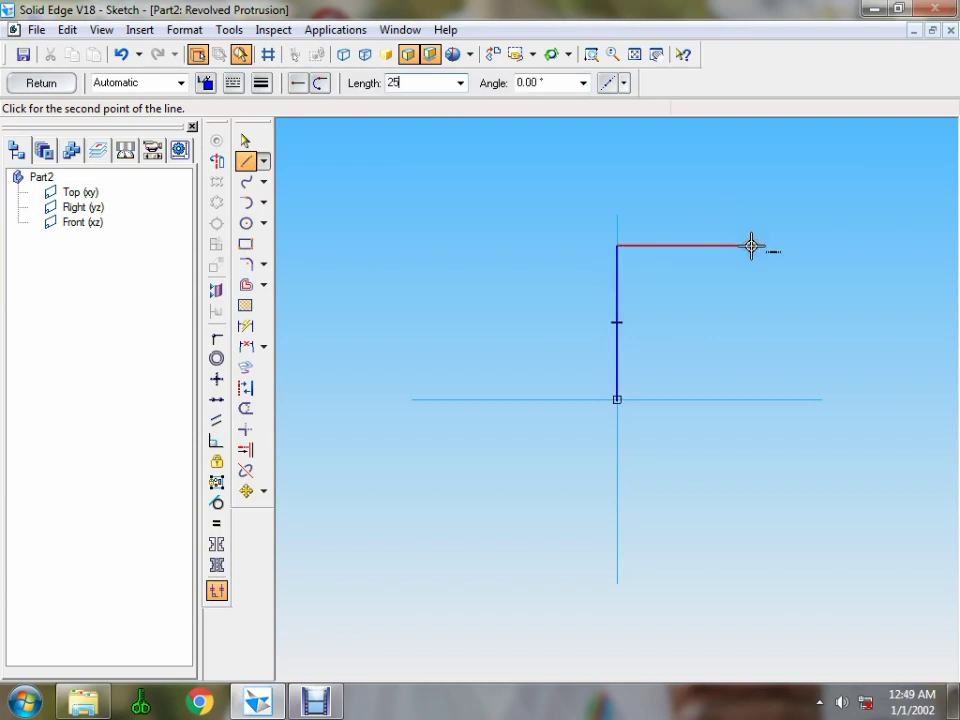
text(25)
key(Tab)
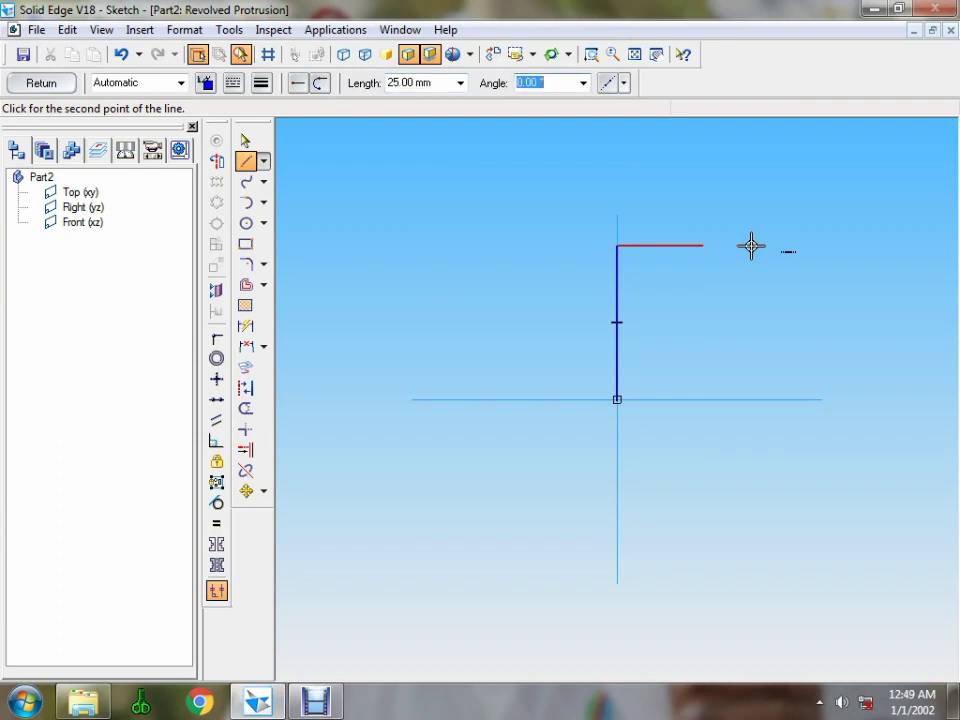
click(752, 245)
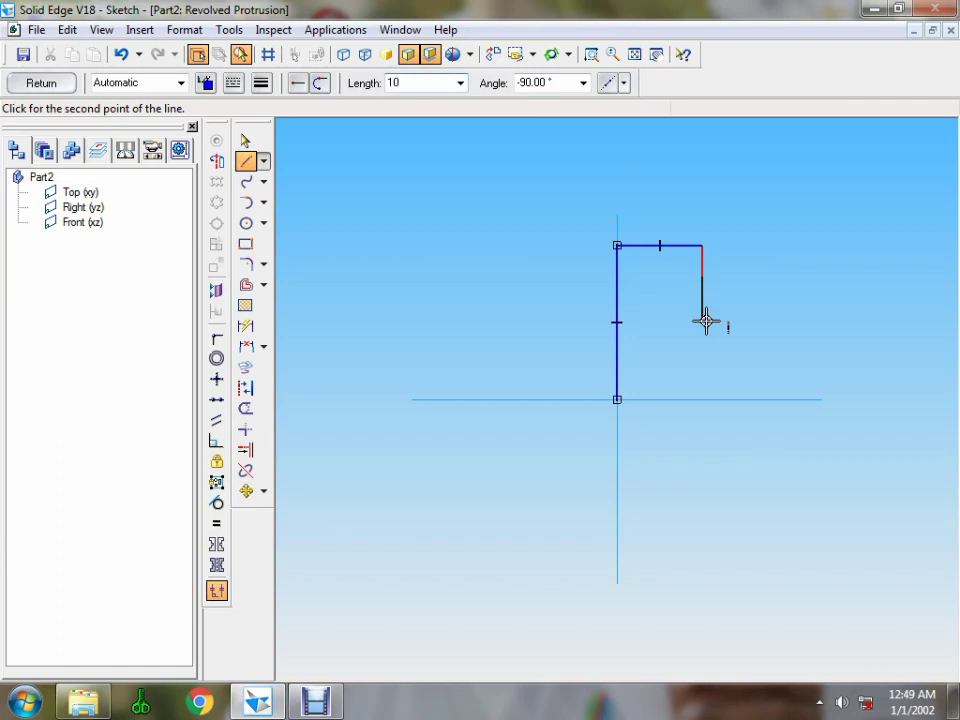
- Continue the profile with a 10 mm line down, a 20 mm line to the right and a 10 mm line down
key(Tab)
click(706, 320)
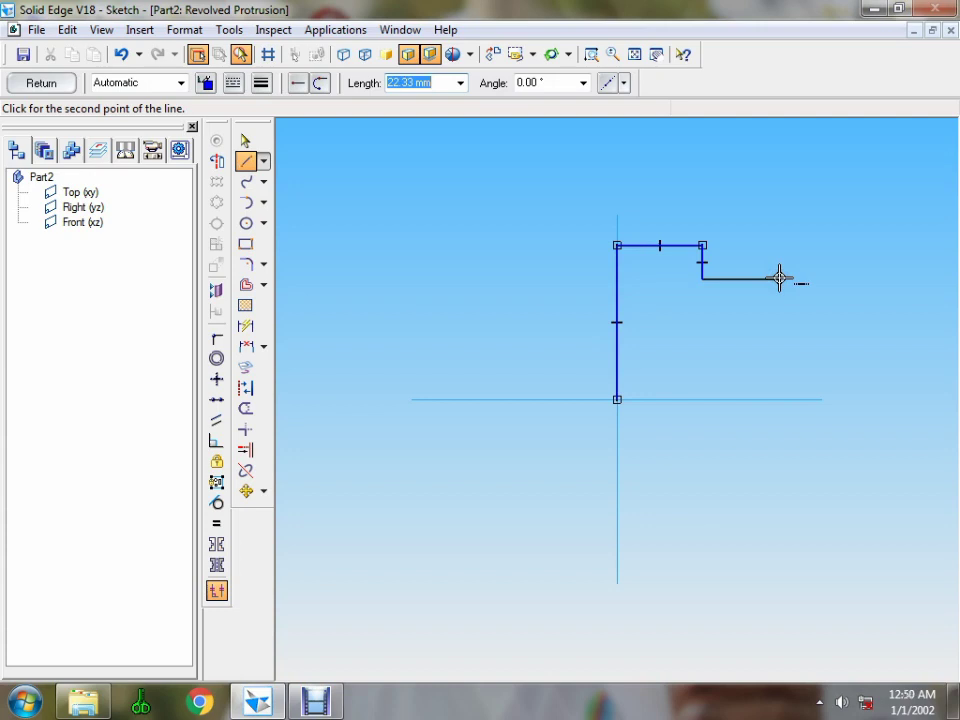
key(Tab)
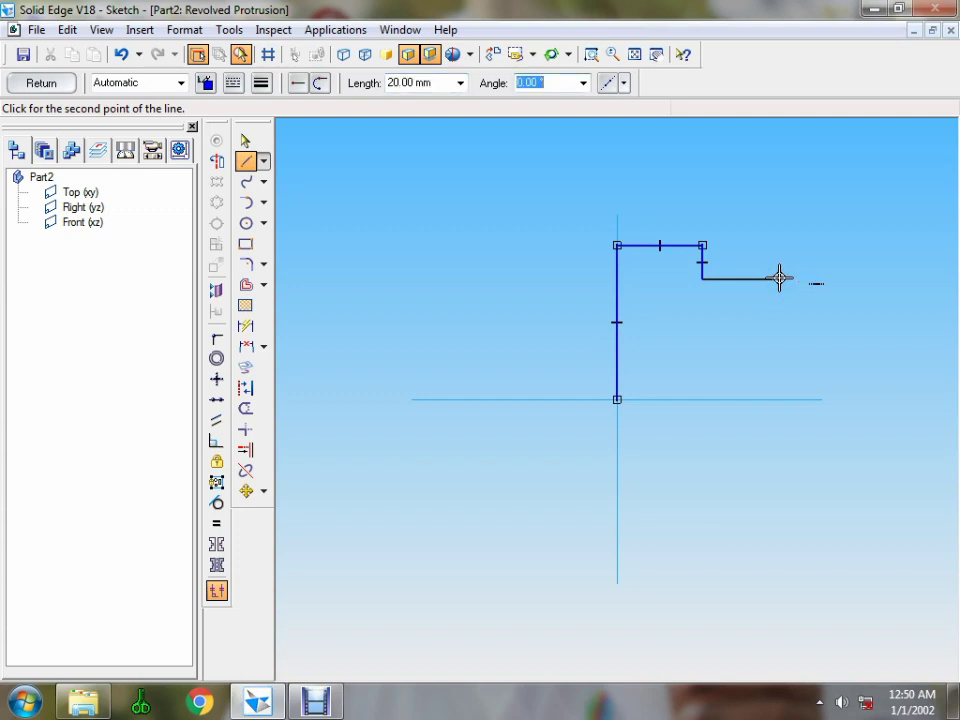
click(779, 278)
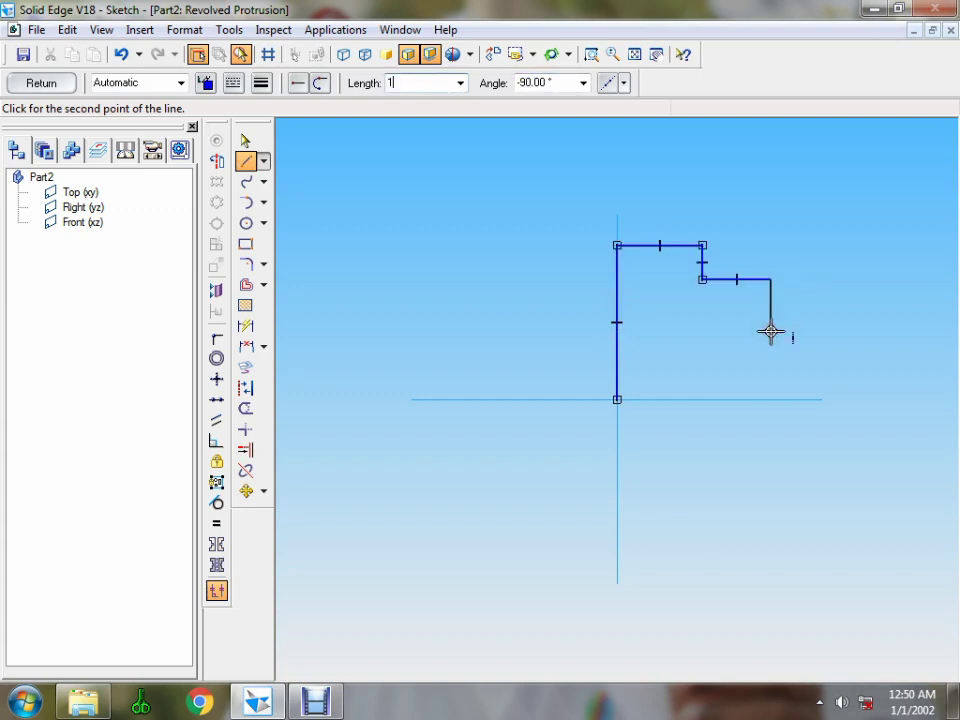
key(Tab)
click(771, 332)
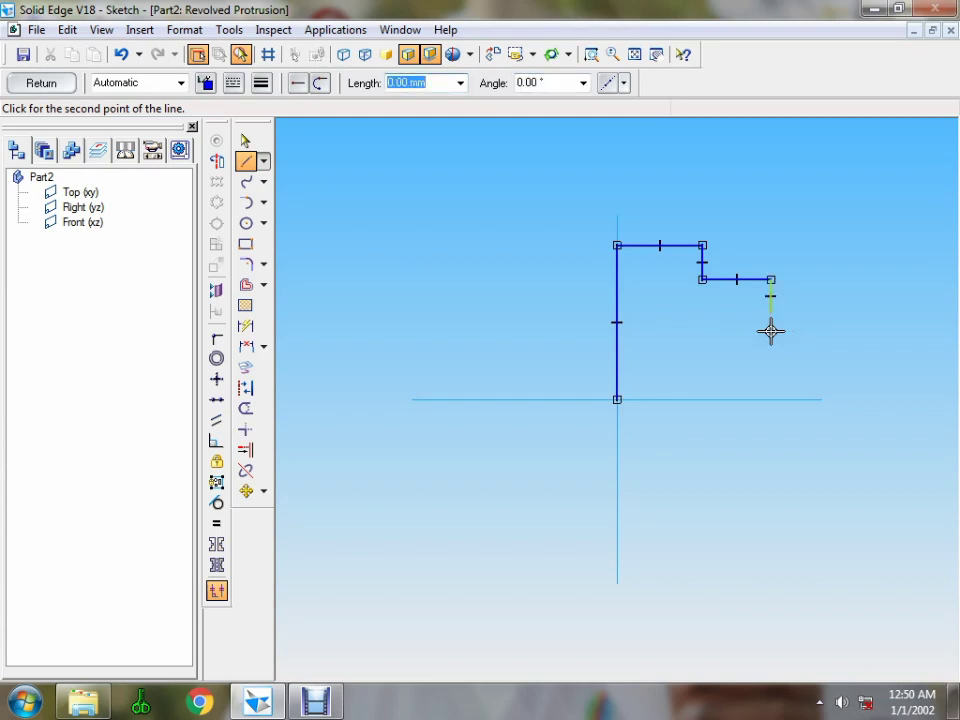
- Close the profile with lines back in line with the upper step, down to the horizontal reference and over to the origin
click(701, 313)
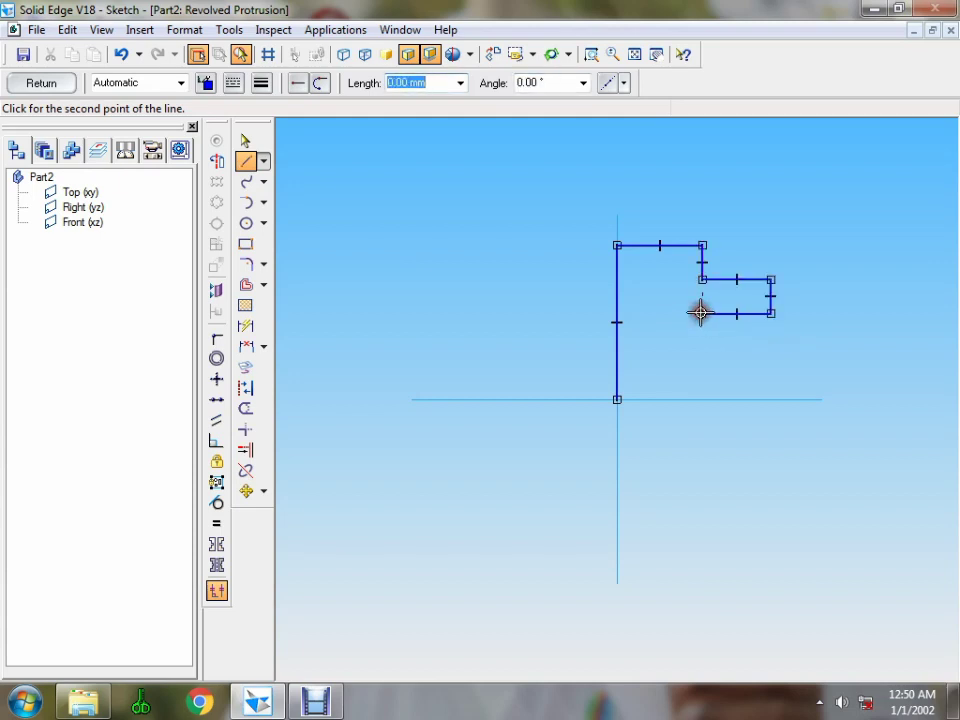
click(702, 399)
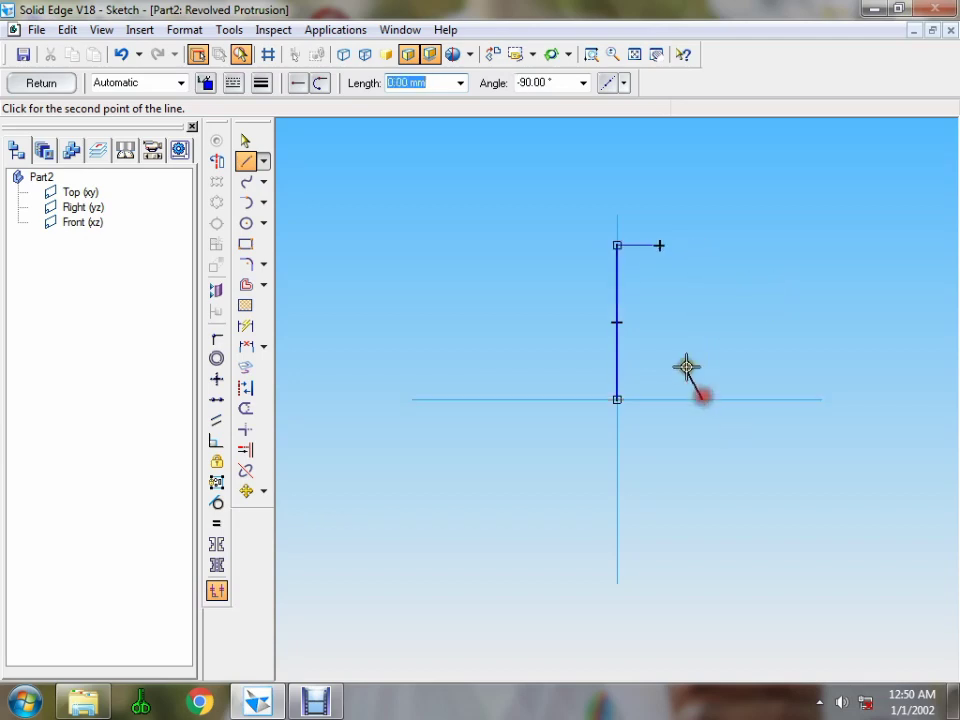
click(617, 399)
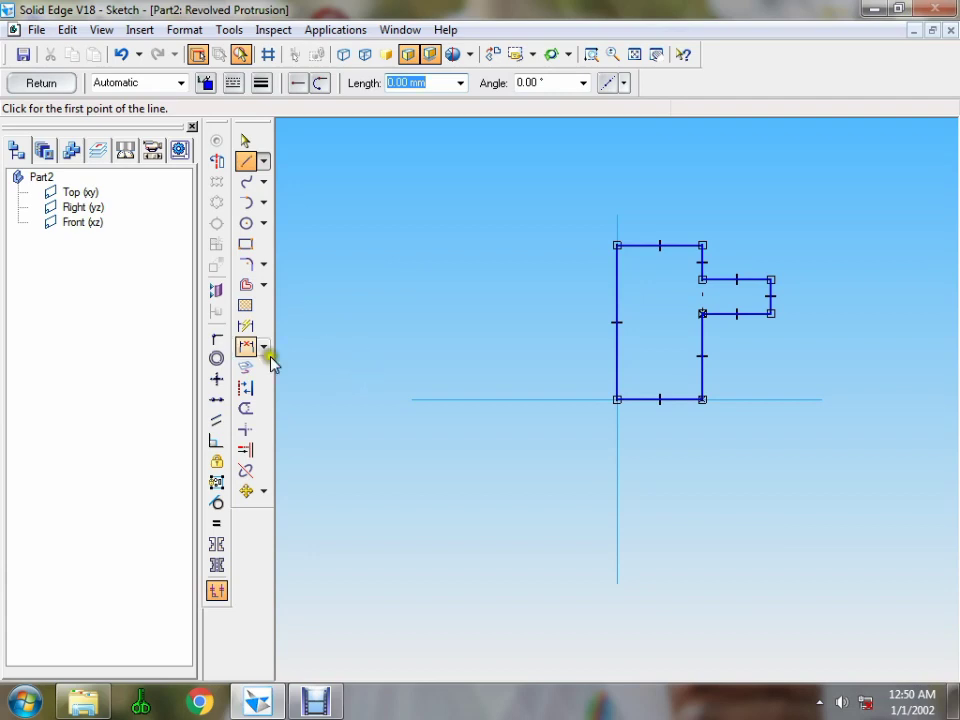
- Dimension the profile's full height, its top edge and the overall width from the vertical reference to the flange's outer edge
click(245, 326)
click(616, 350)
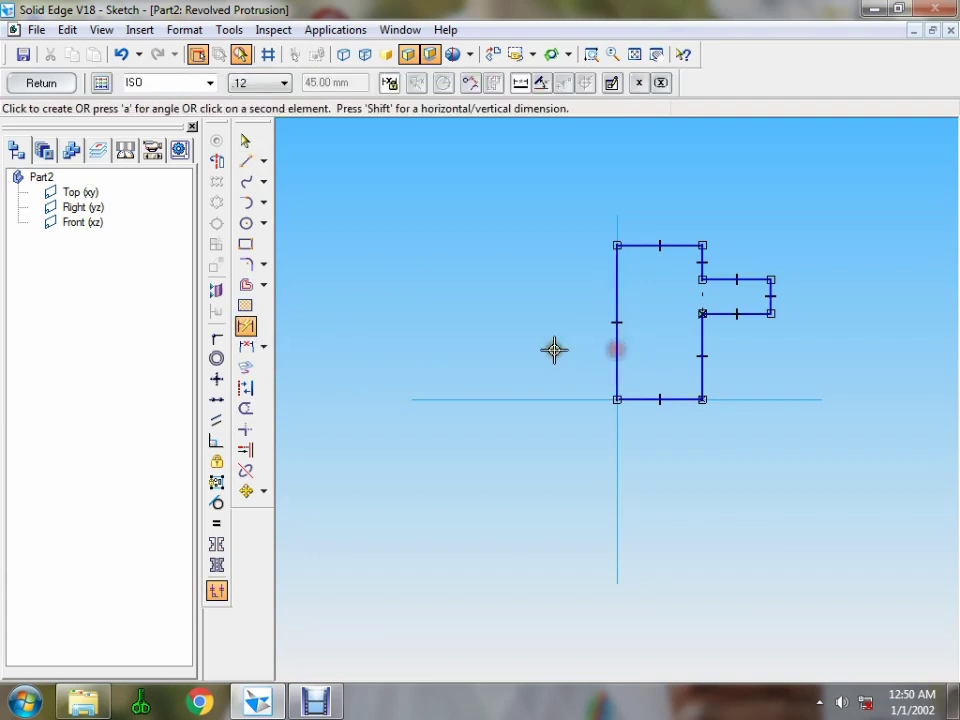
click(553, 347)
click(682, 246)
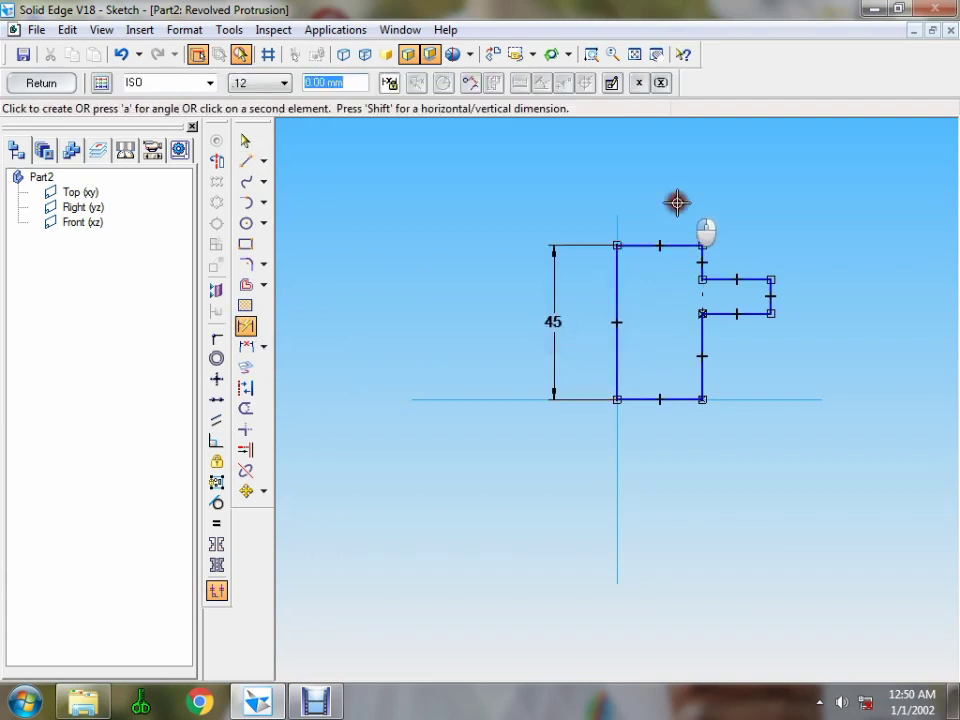
click(676, 201)
click(616, 290)
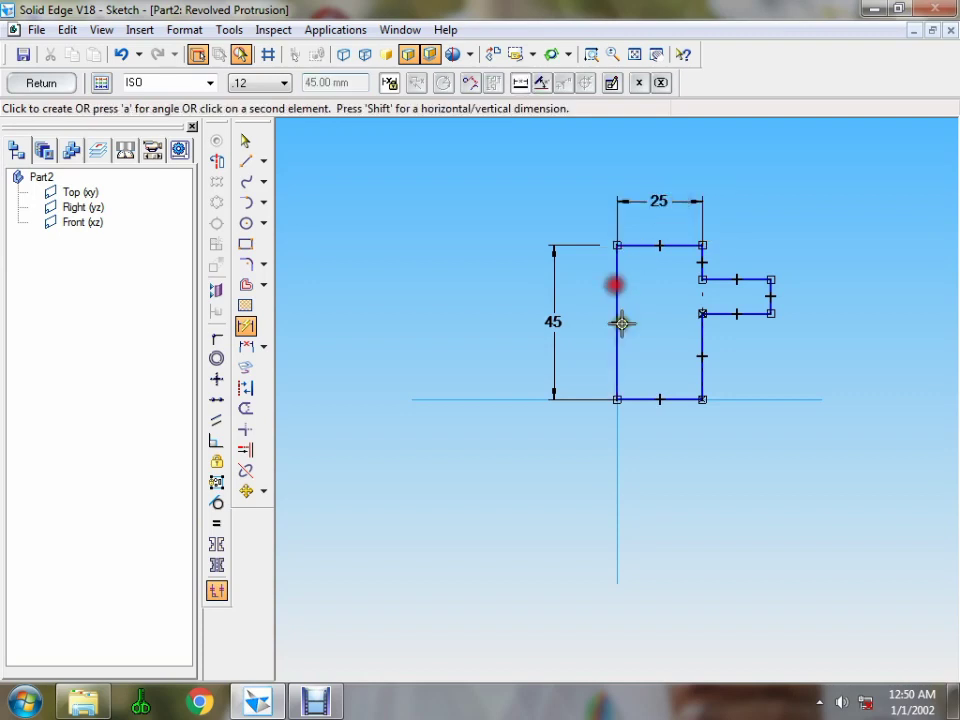
click(771, 292)
click(713, 460)
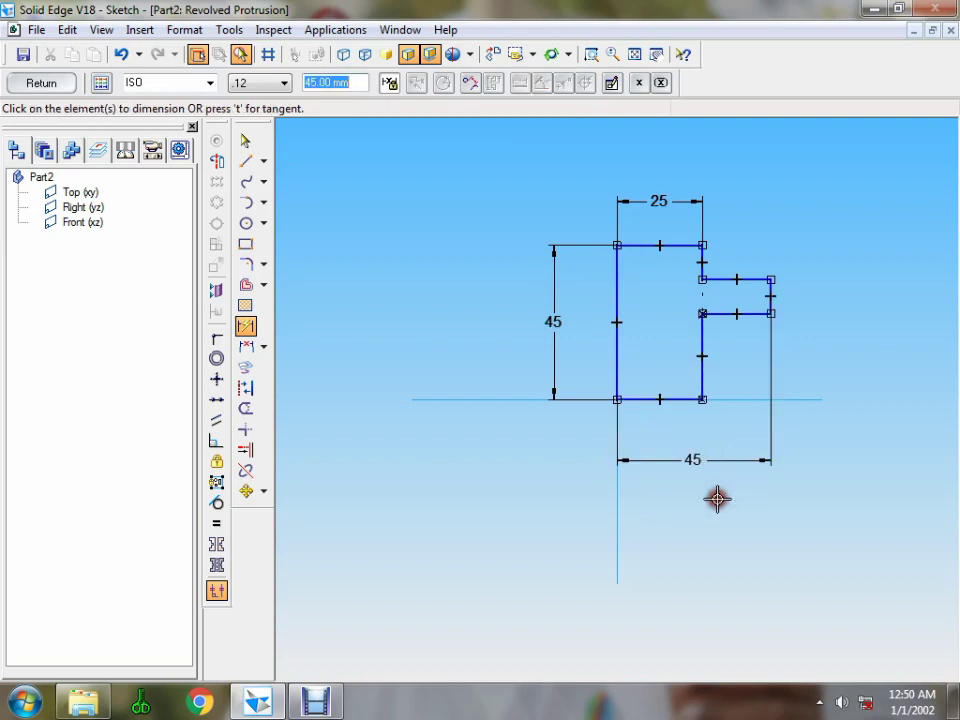
- Dimension the flange's outer vertical edge and the short vertical edge above the flange
click(772, 296)
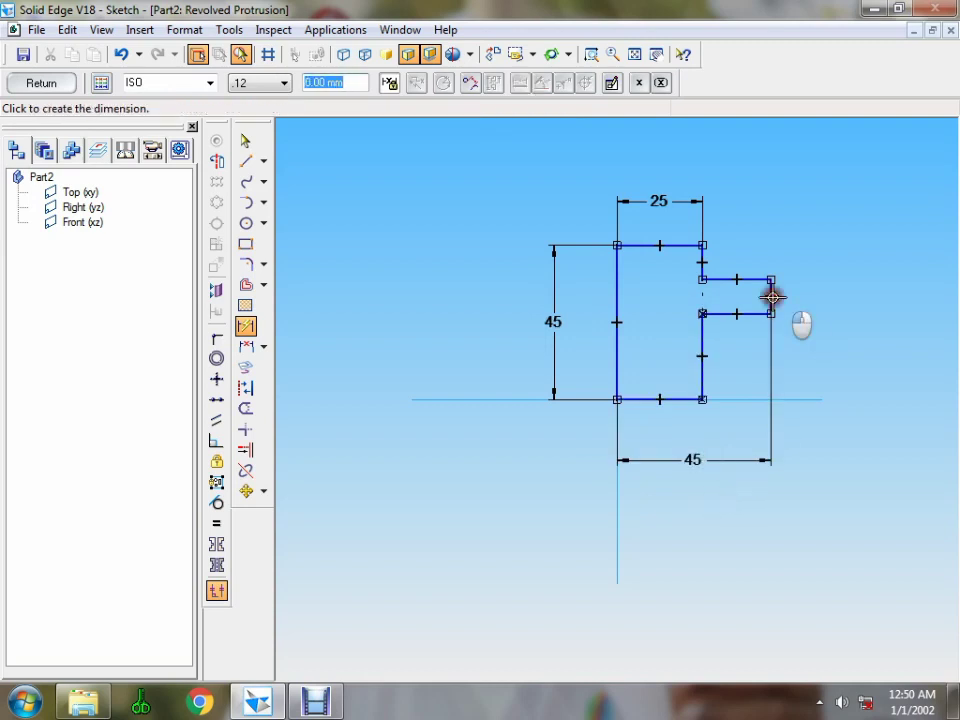
click(804, 295)
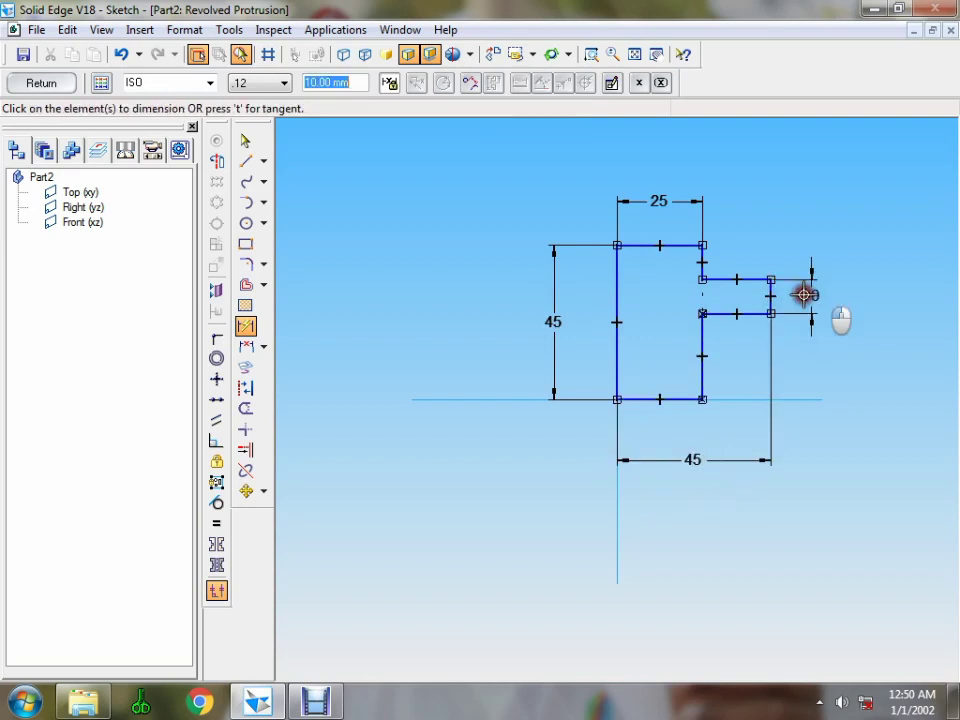
click(705, 252)
click(722, 253)
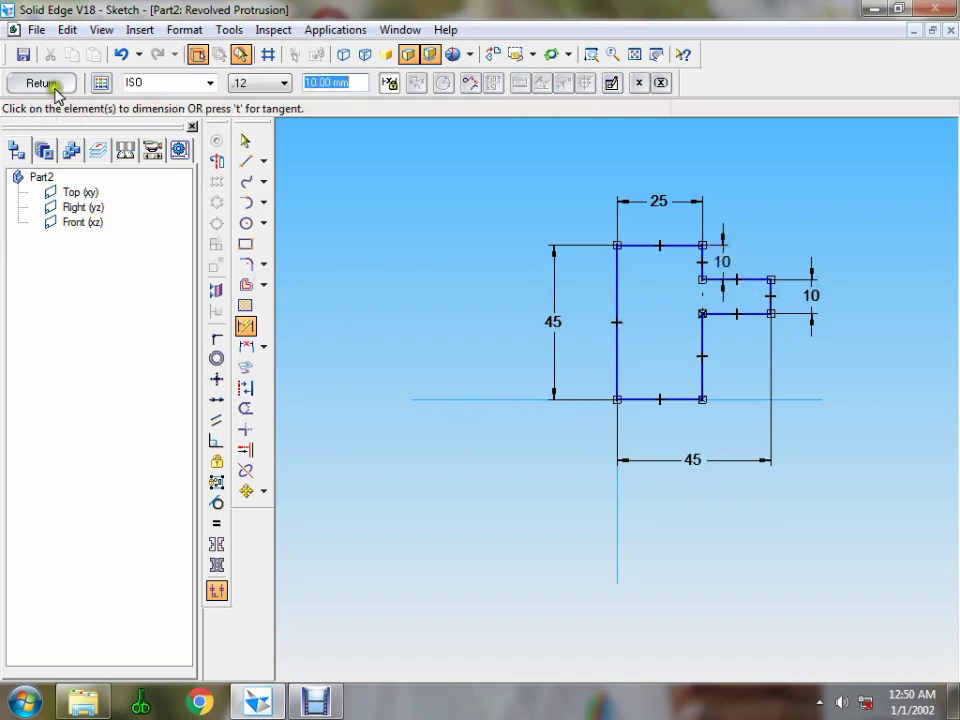
- Set the sketch's vertical reference line as the axis of revolution
click(217, 161)
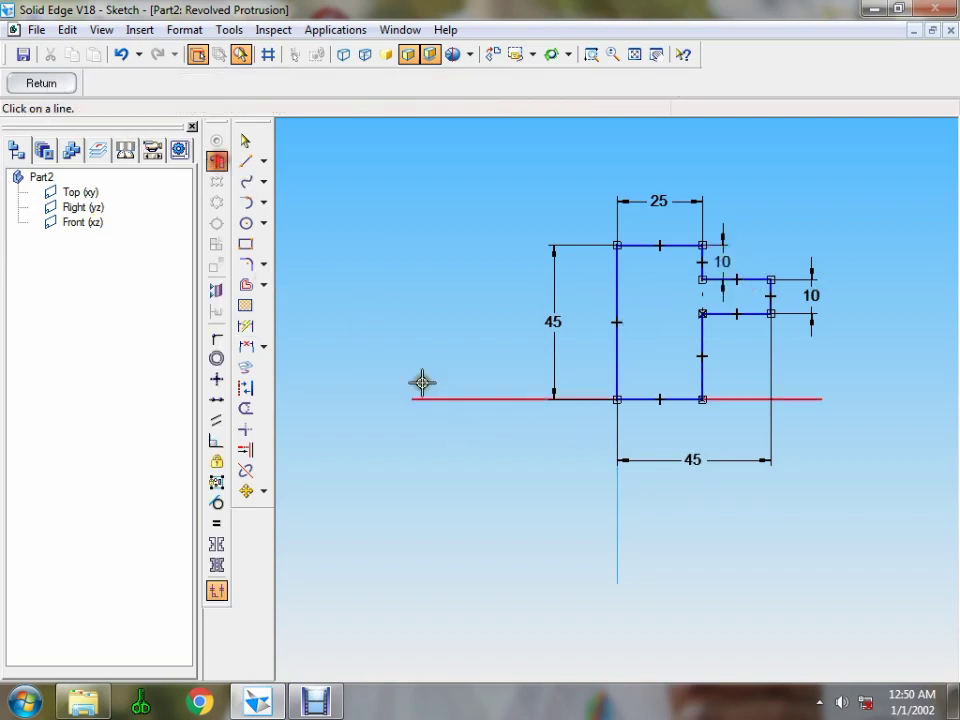
click(621, 516)
right_click(488, 505)
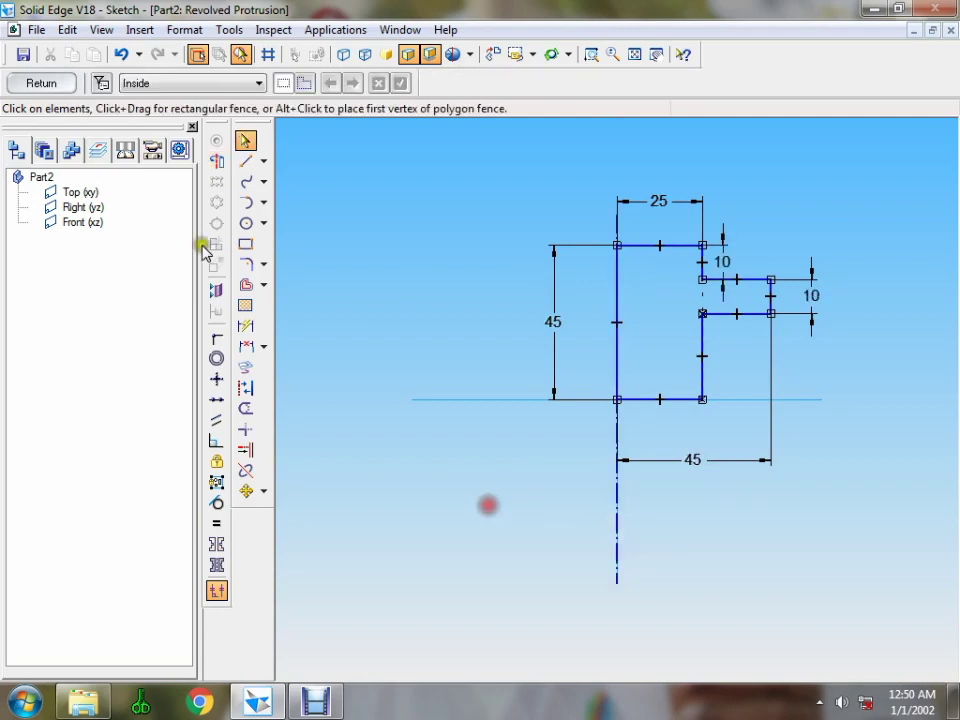
- Close the flanged profile sketch, revolve it a full 360° and finish the protrusion
click(62, 90)
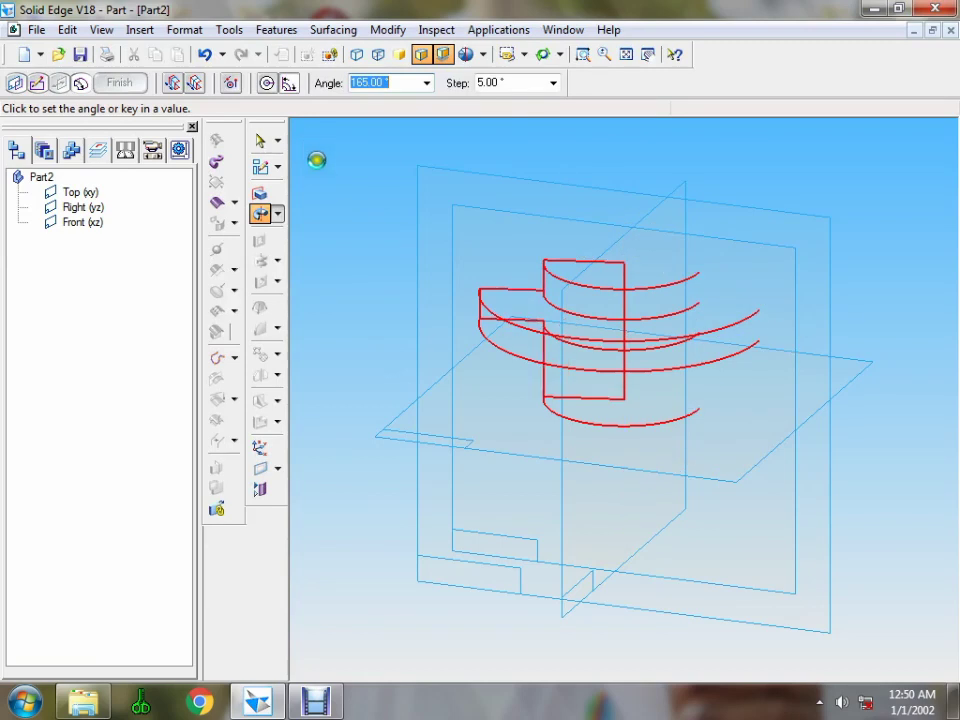
click(267, 85)
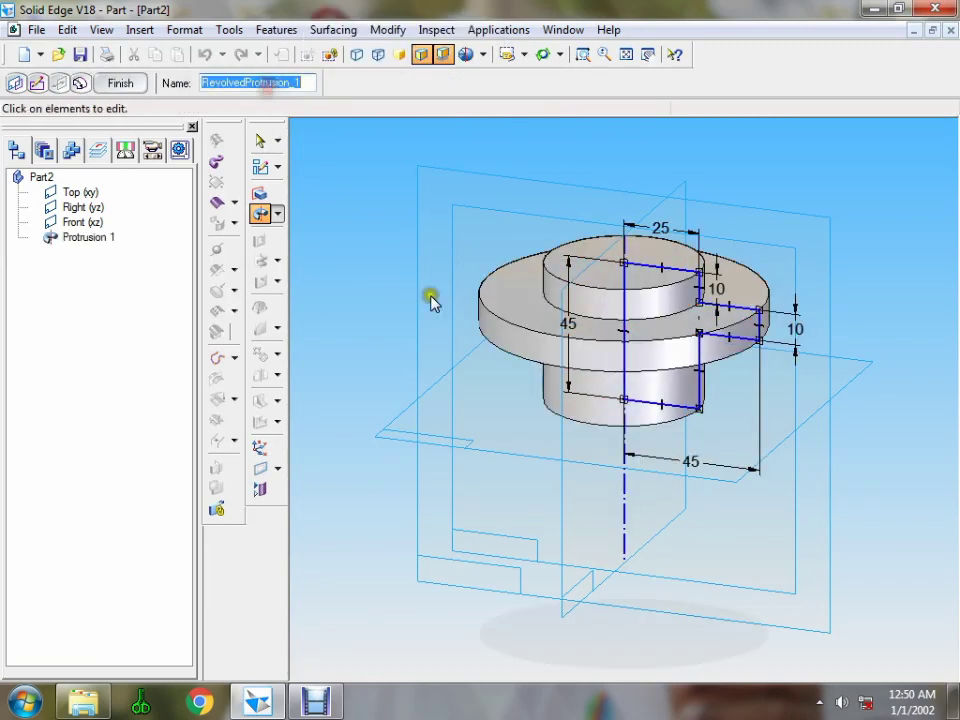
click(127, 84)
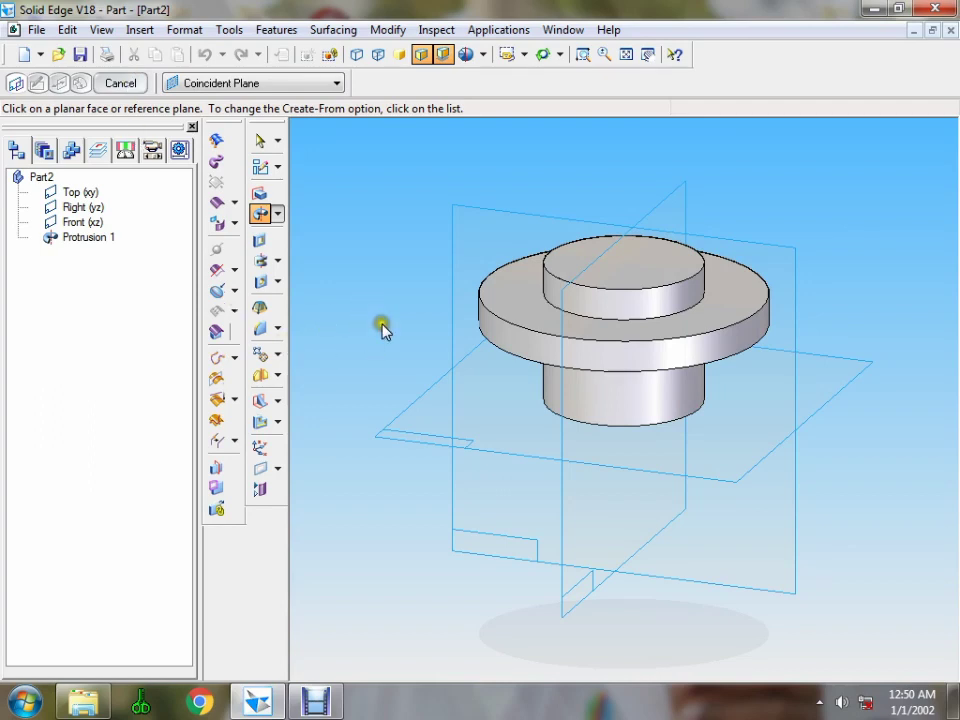
- Round the flange's upper and lower outer edges and its junctions with both cylinders, using a 5 mm radius
click(260, 328)
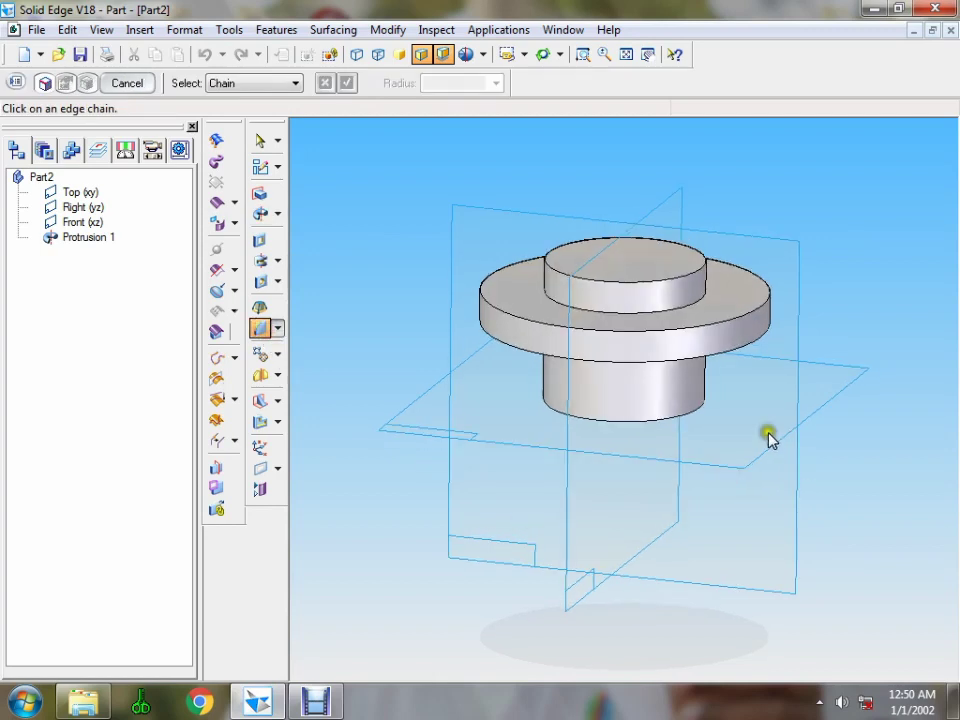
click(680, 311)
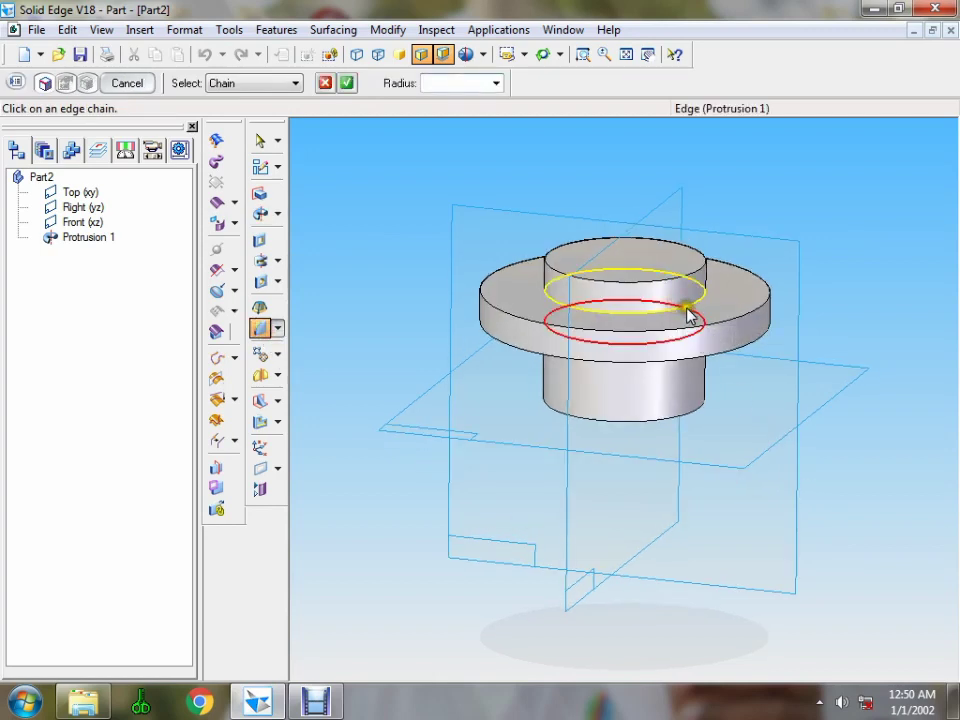
click(730, 325)
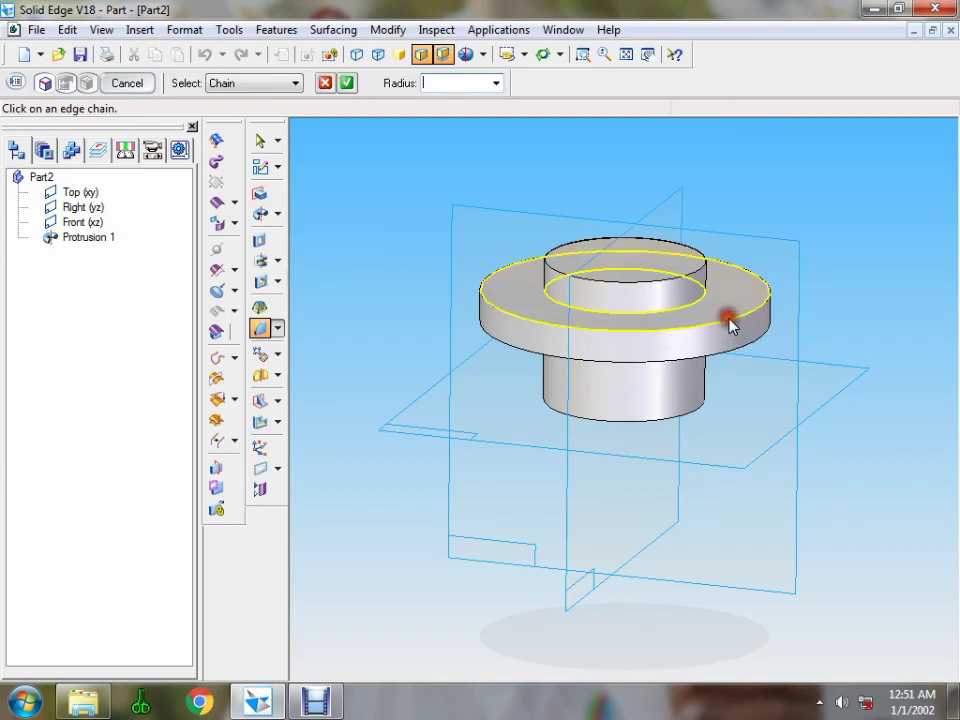
click(750, 347)
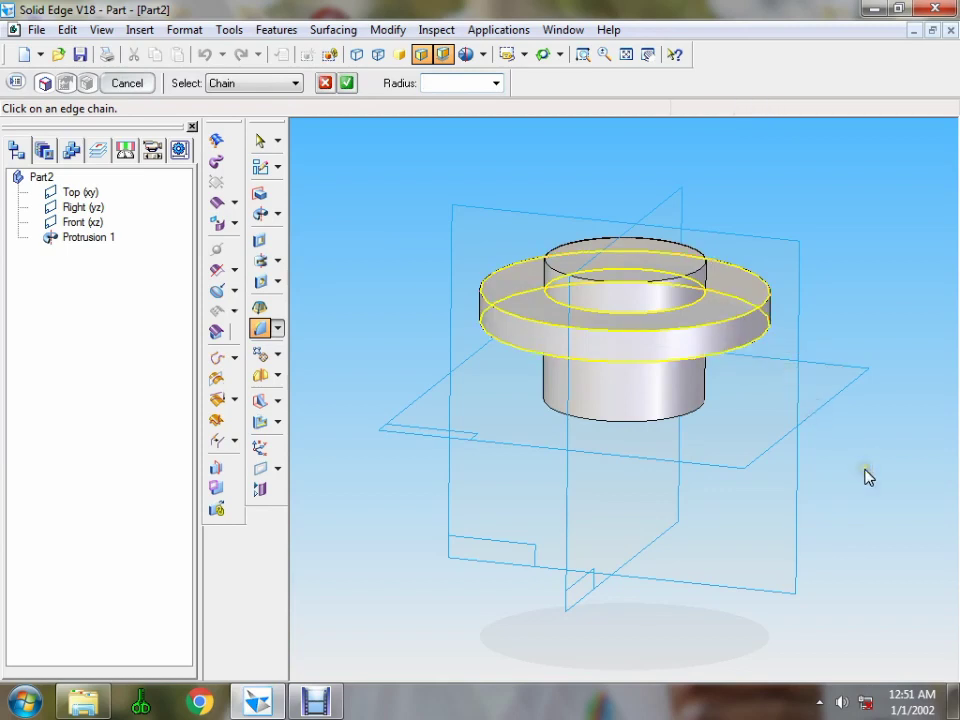
middle_drag(866, 476, 850, 415)
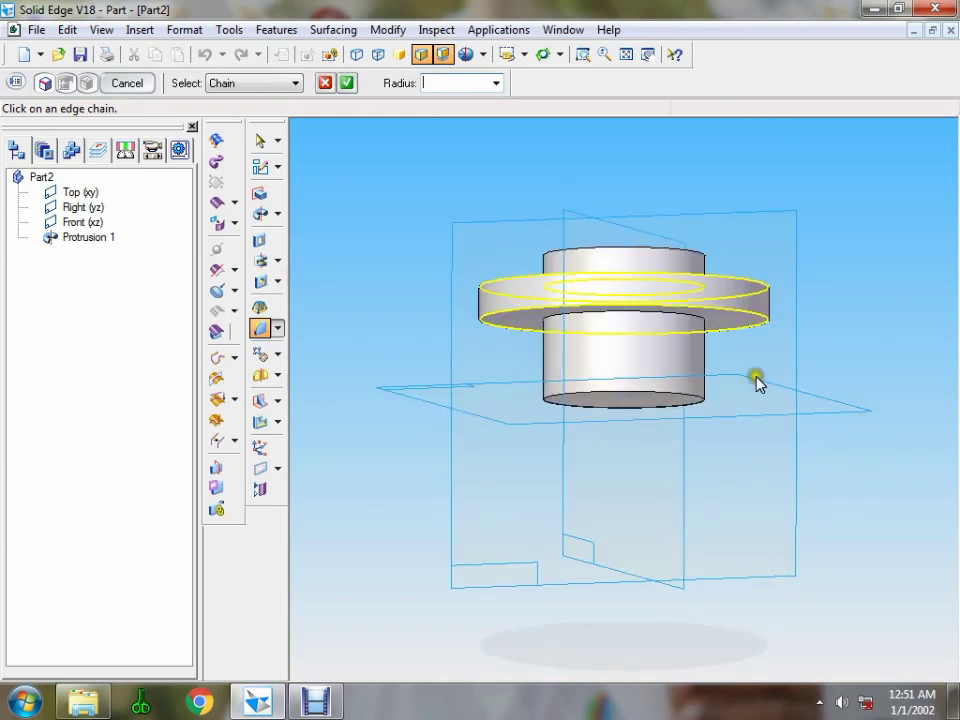
click(686, 321)
middle_drag(866, 342, 868, 364)
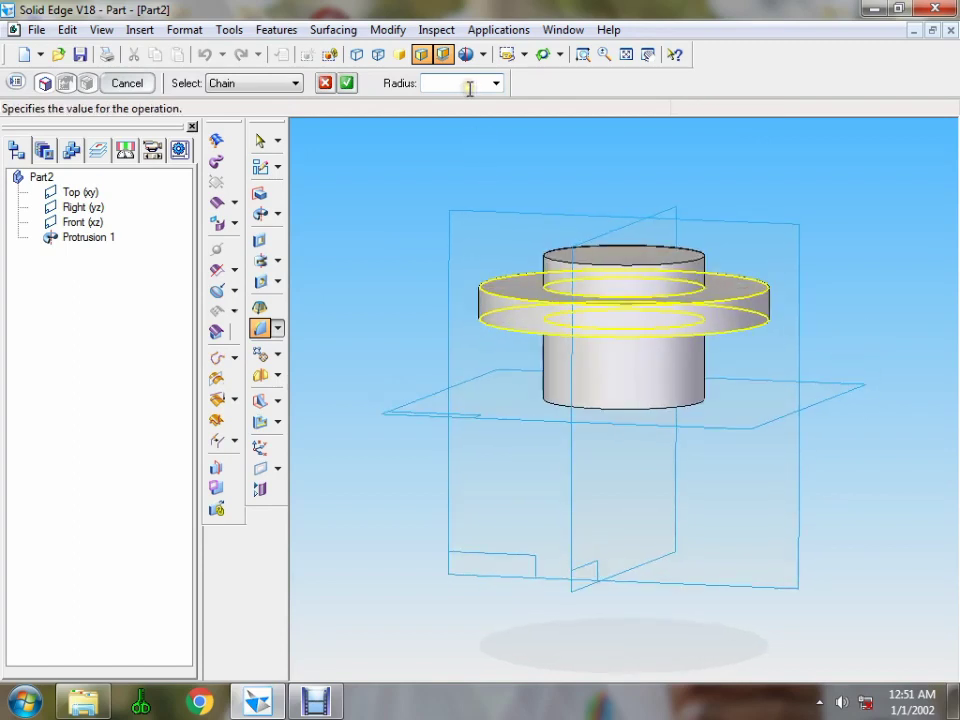
text(5)
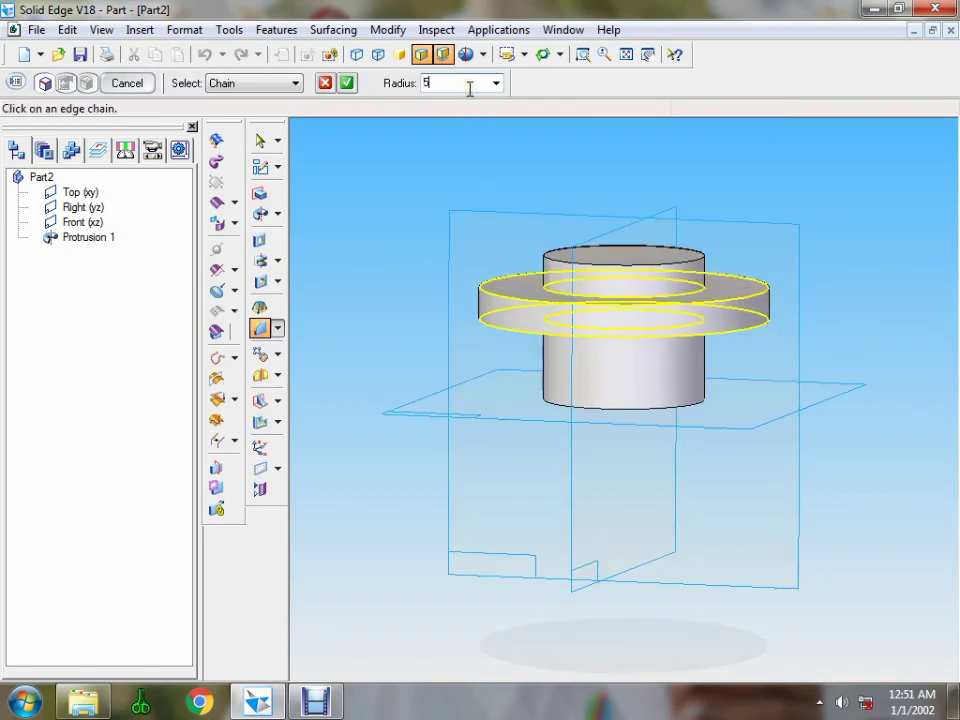
click(346, 83)
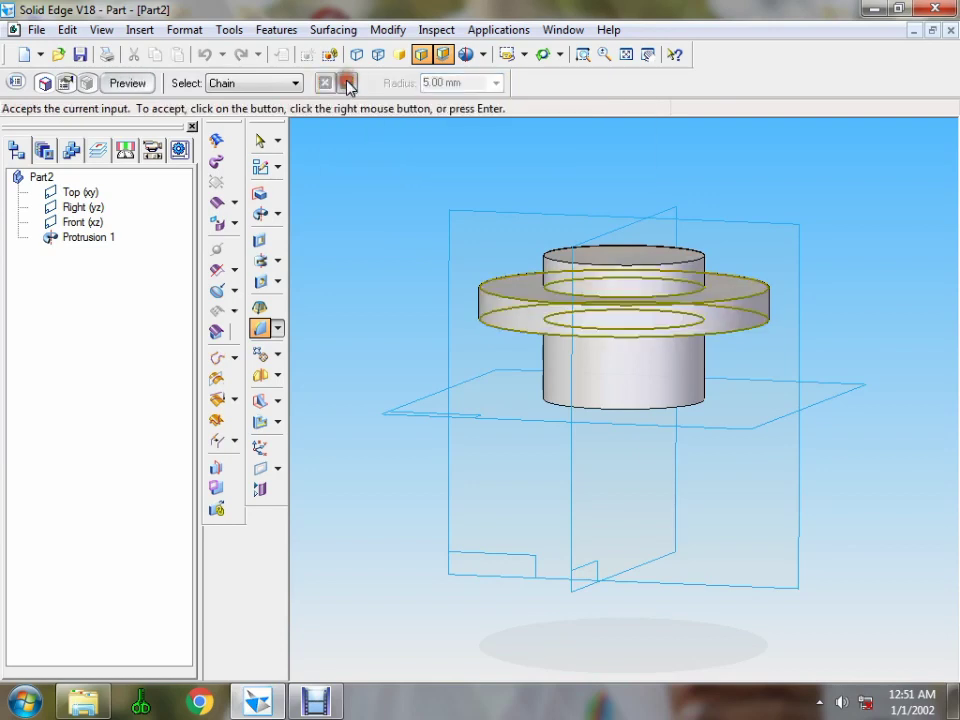
click(133, 85)
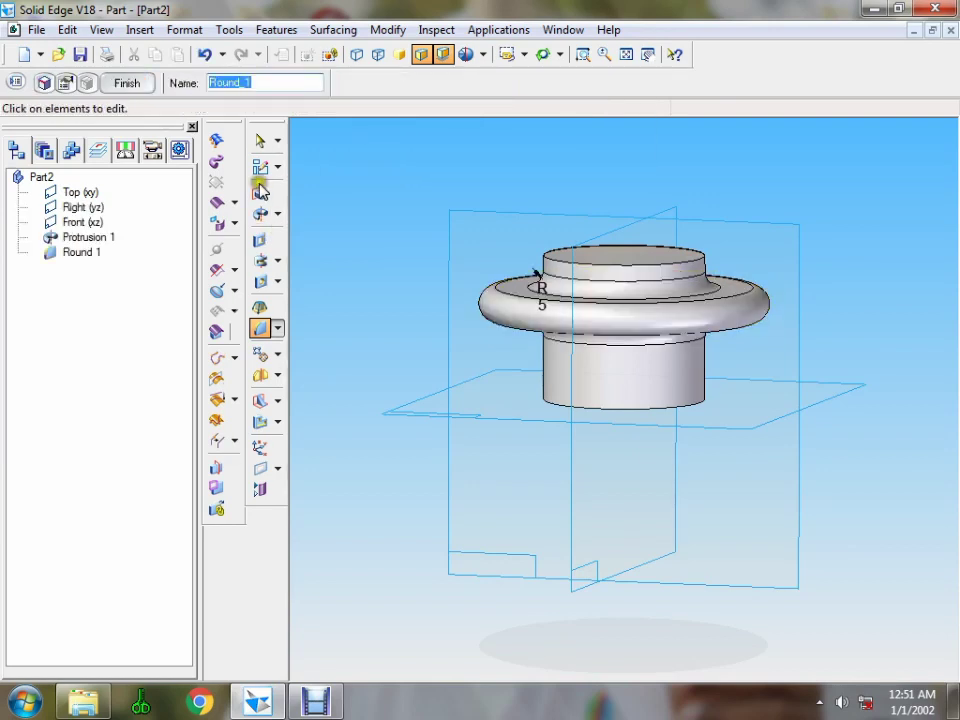
click(133, 84)
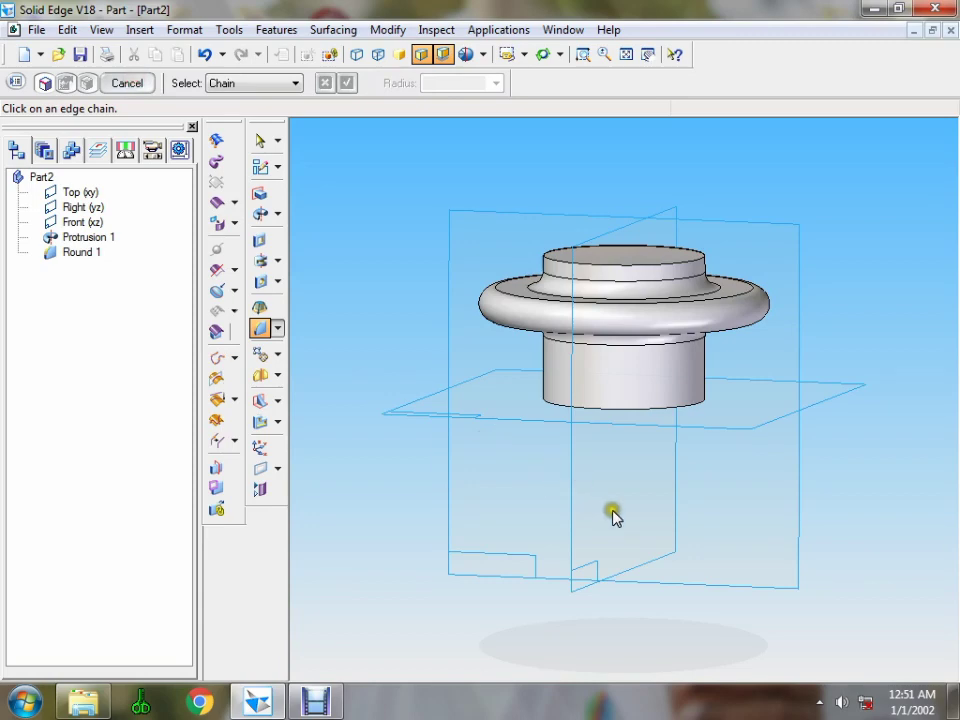
- Begin a hole feature on the flat circular top face of the upper cylinder
middle_drag(613, 514, 702, 537)
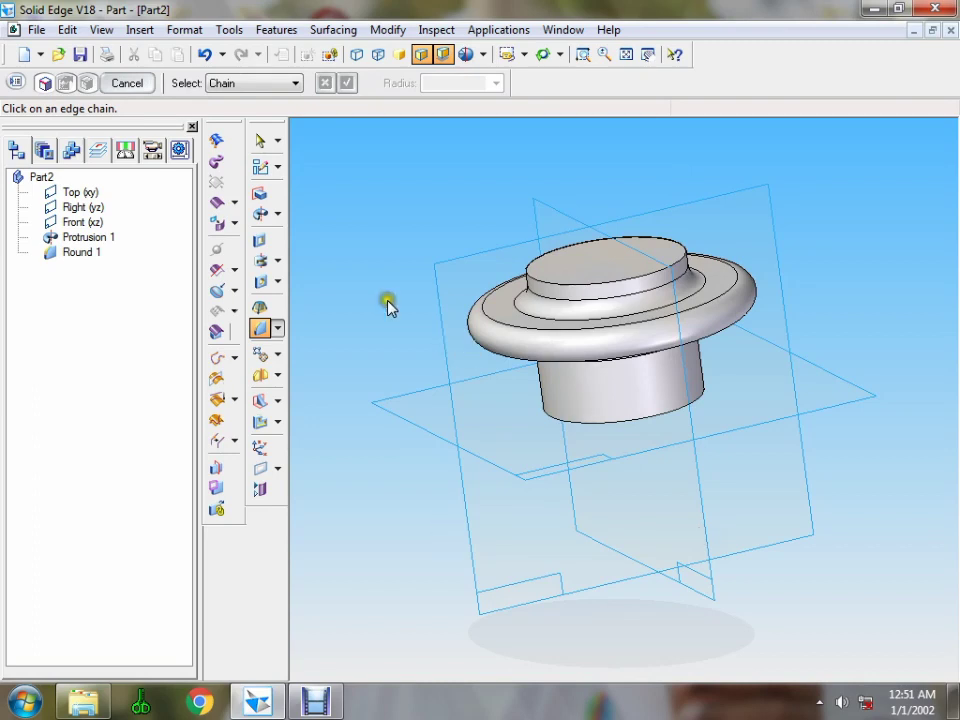
click(264, 285)
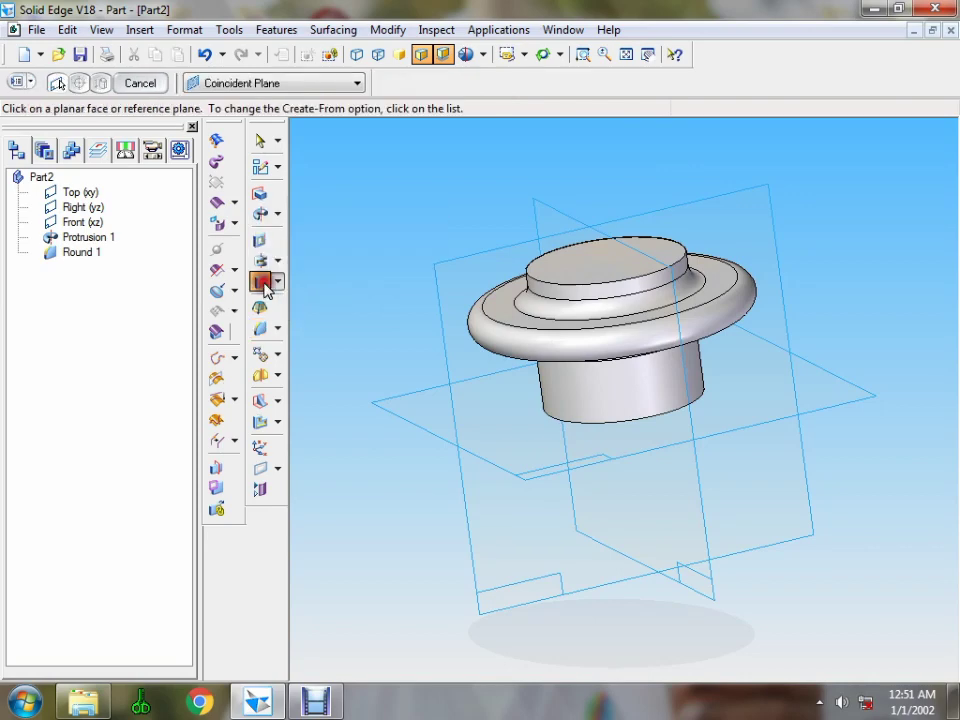
click(624, 262)
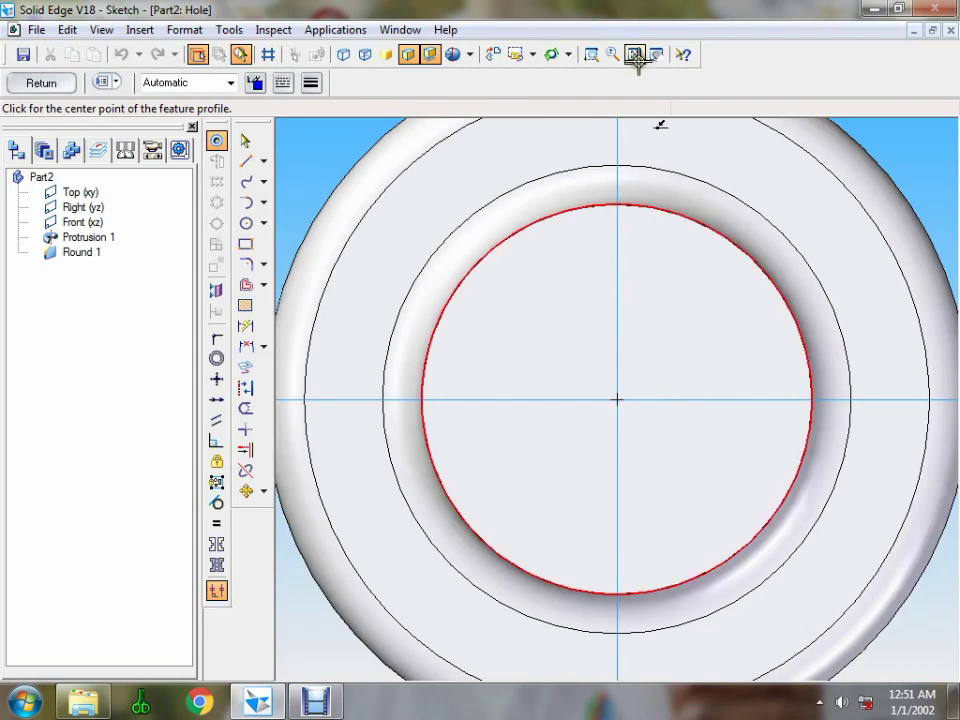
click(634, 54)
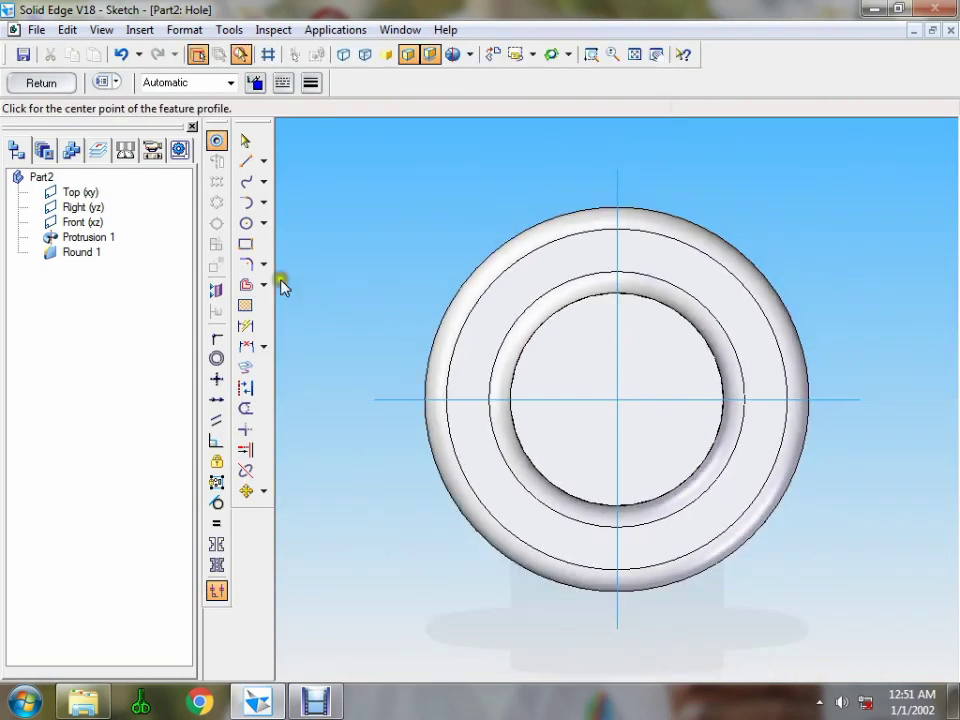
- Set the hole type to Threaded with a standard Tr 38 x 7 thread in millimetres
click(105, 83)
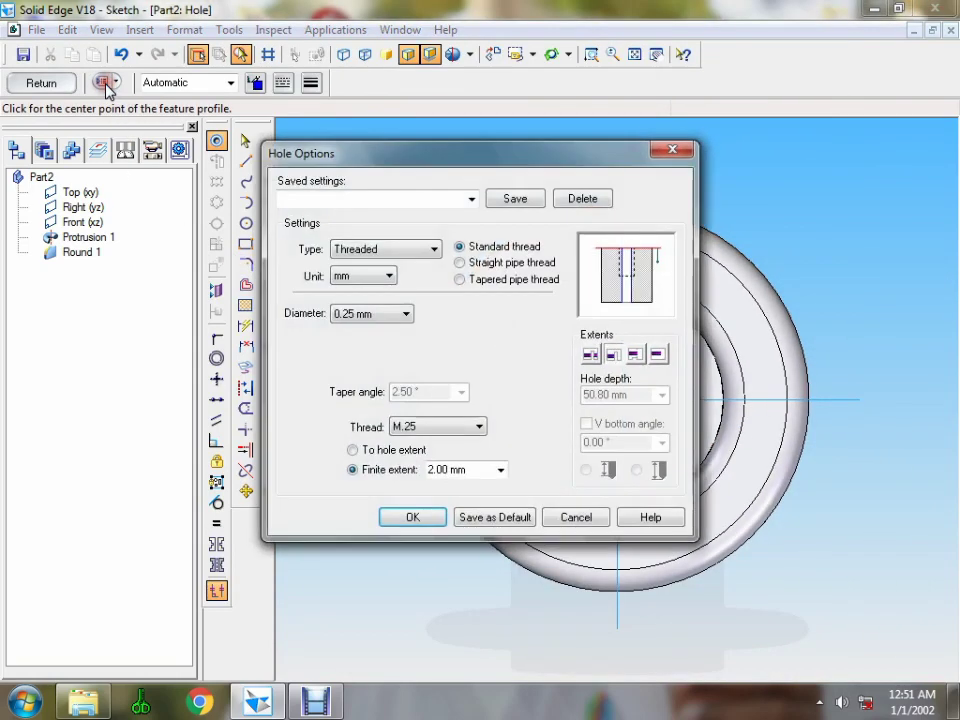
click(420, 249)
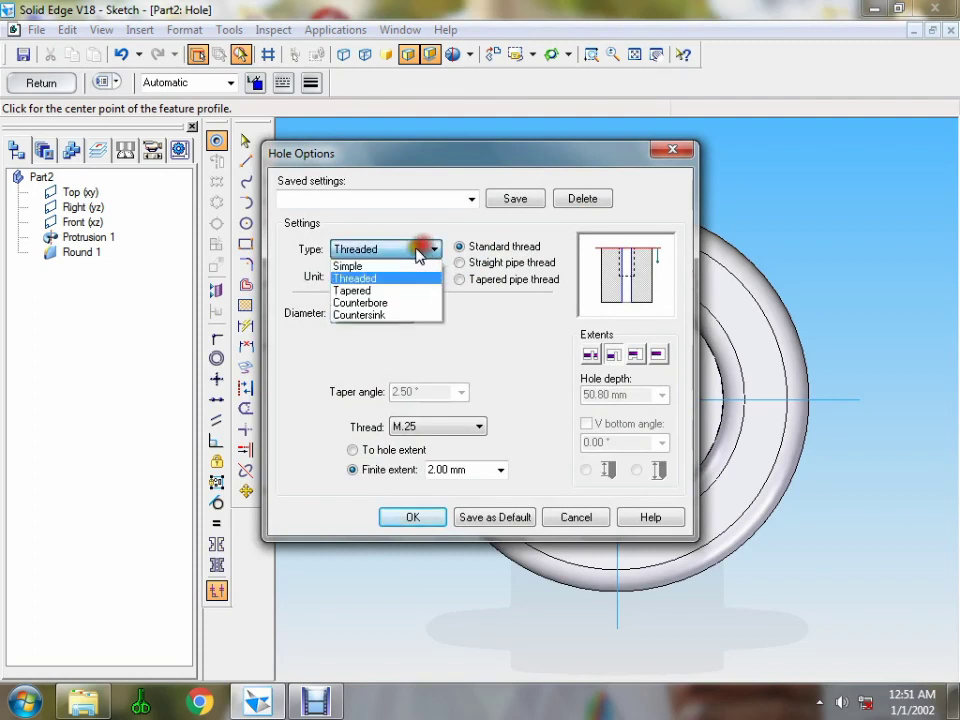
click(382, 279)
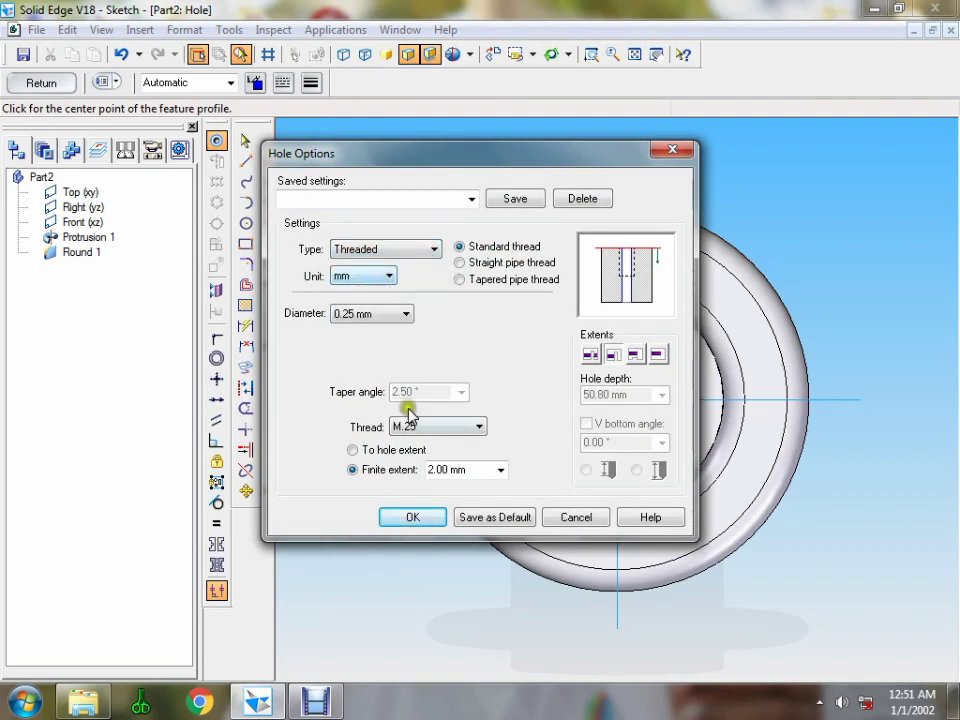
click(443, 424)
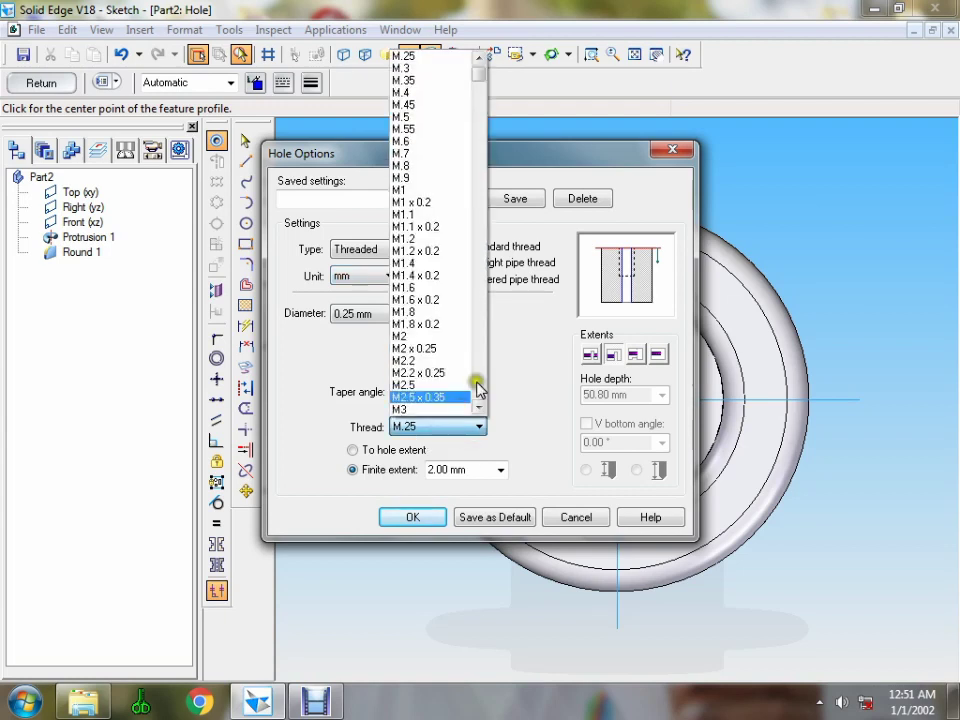
scroll(446, 349, down, 15)
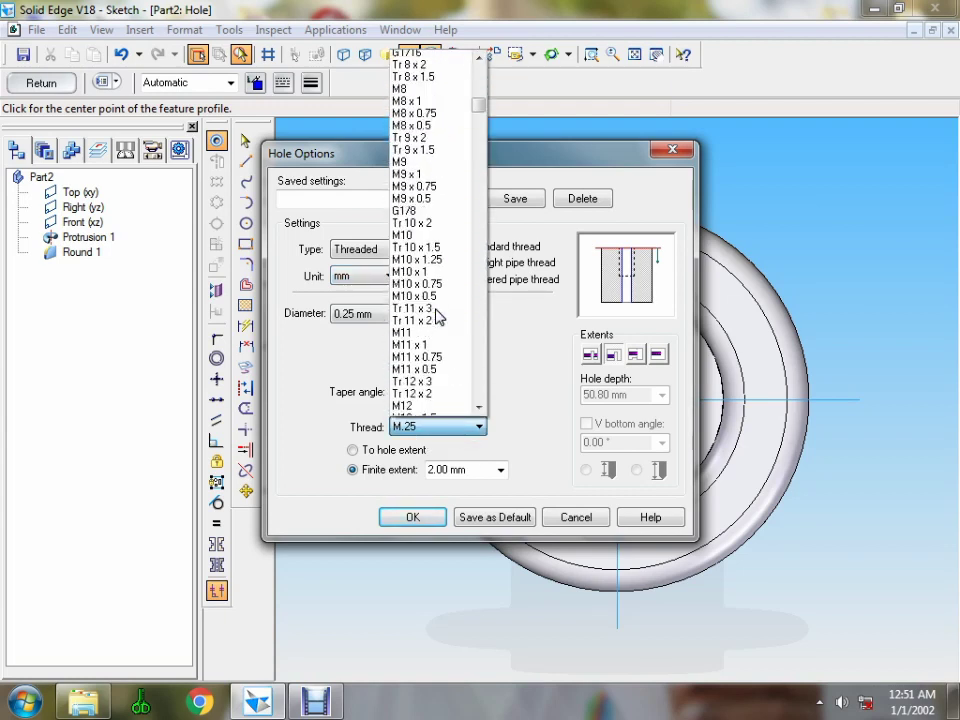
scroll(437, 316, down, 11)
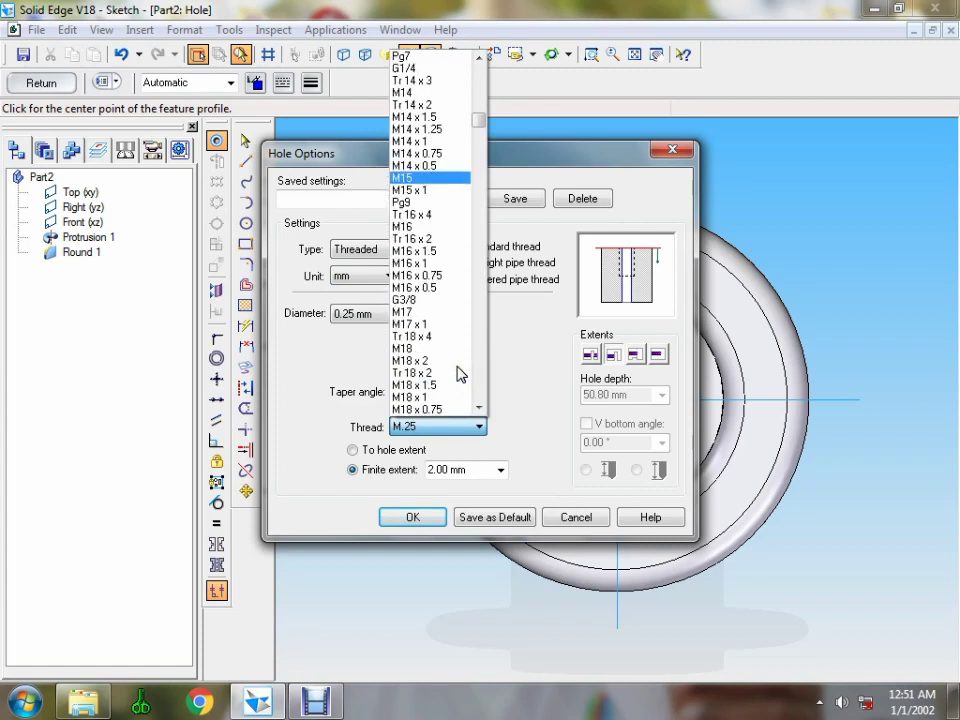
scroll(460, 374, down, 5)
scroll(460, 374, down, 10)
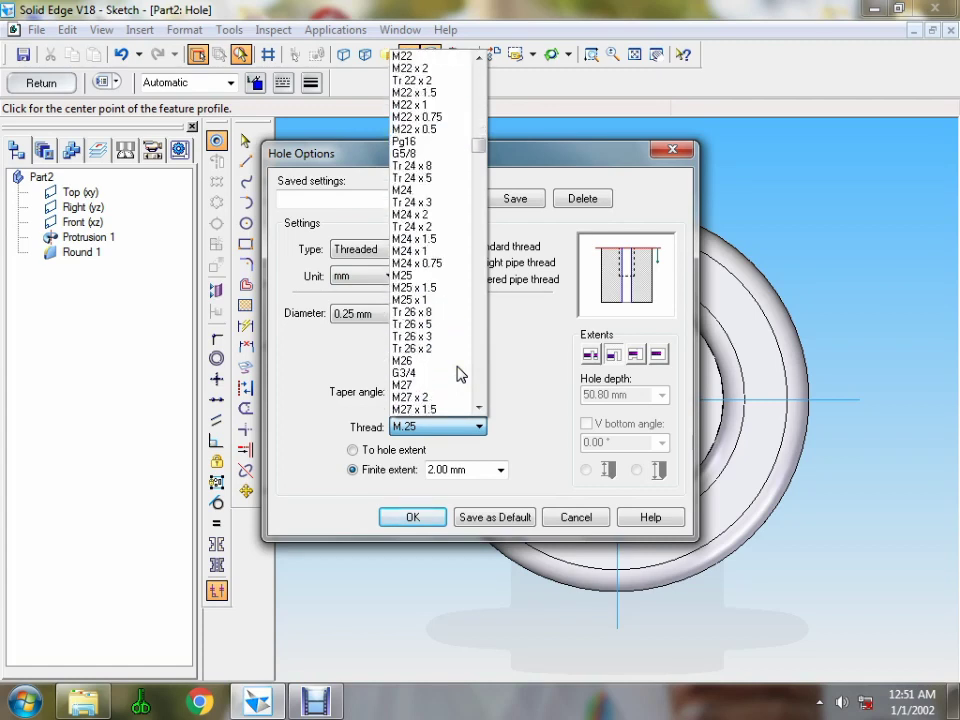
scroll(460, 374, down, 10)
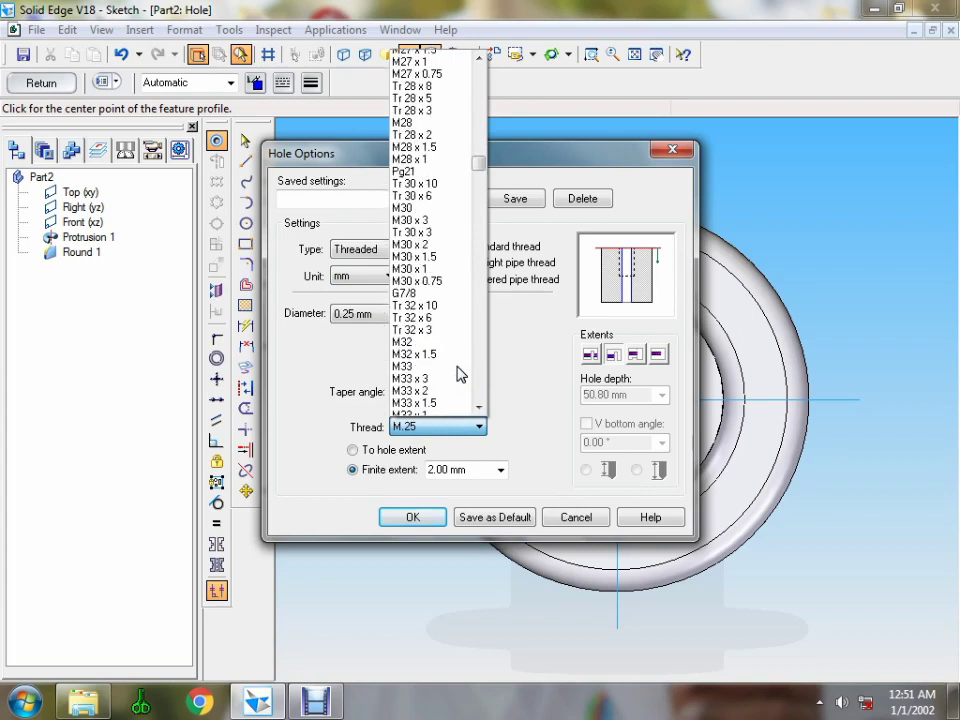
scroll(424, 336, down, 1)
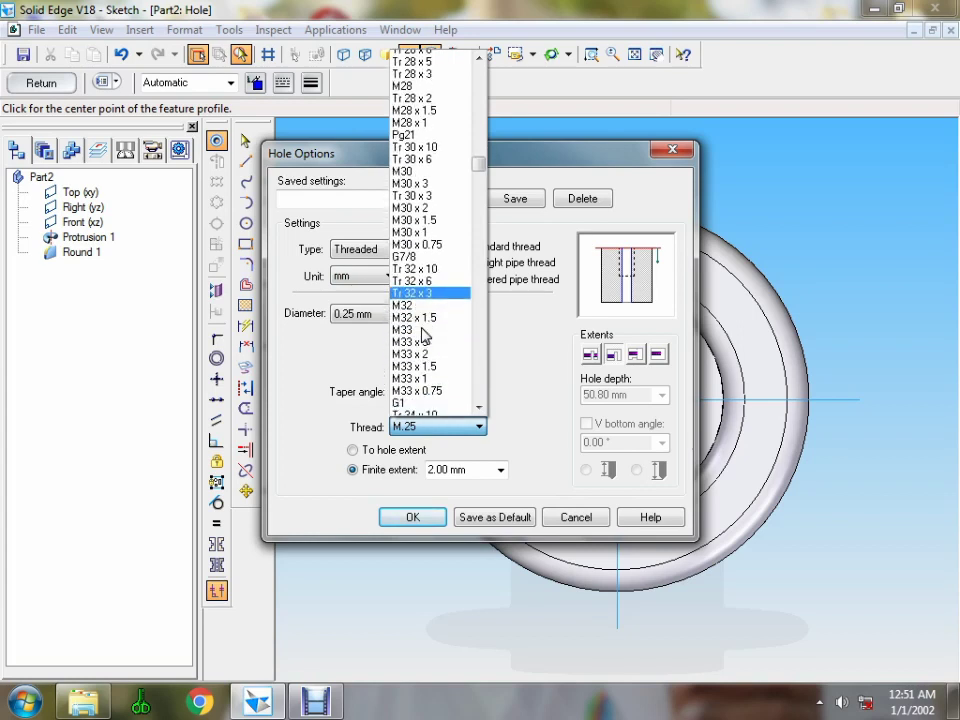
scroll(424, 336, down, 5)
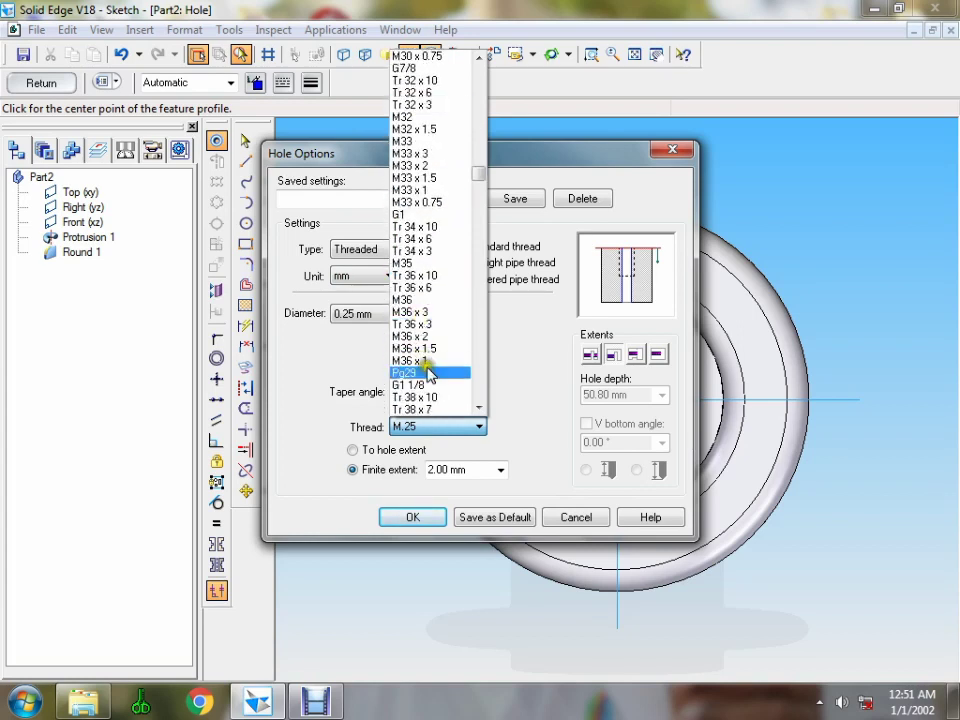
click(430, 410)
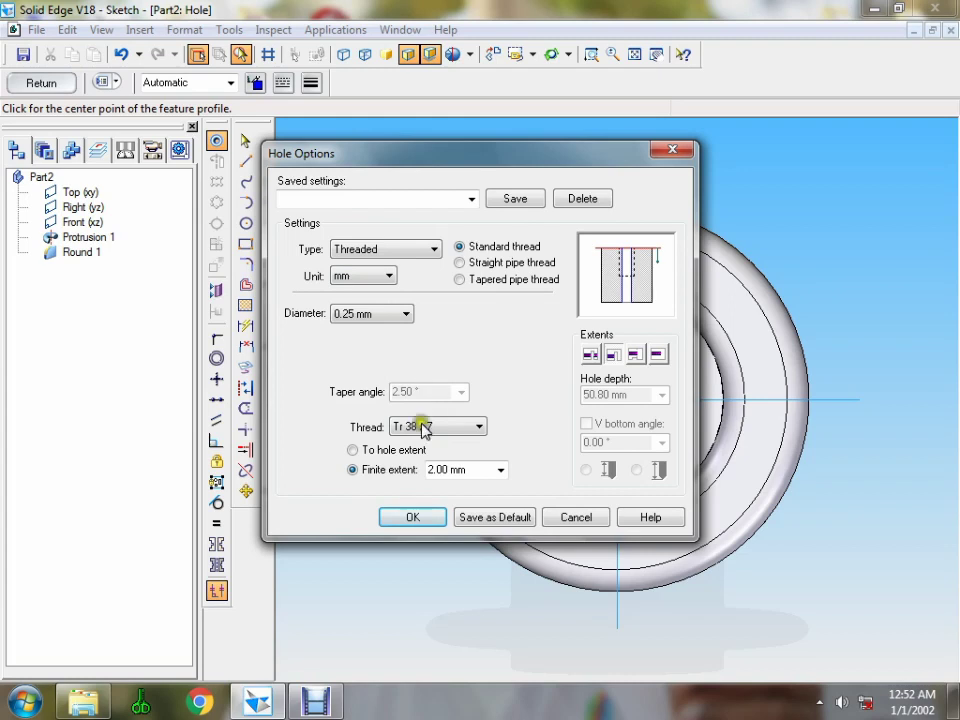
- Run the thread to the full hole extent, use a 38 mm diameter and accept the hole options
click(382, 452)
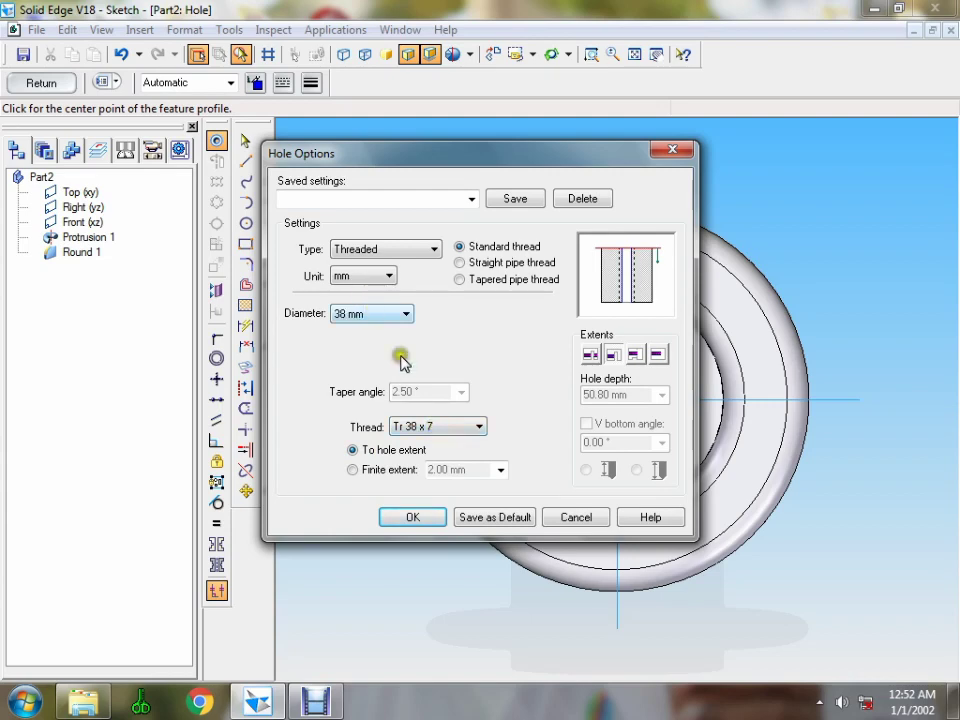
click(375, 316)
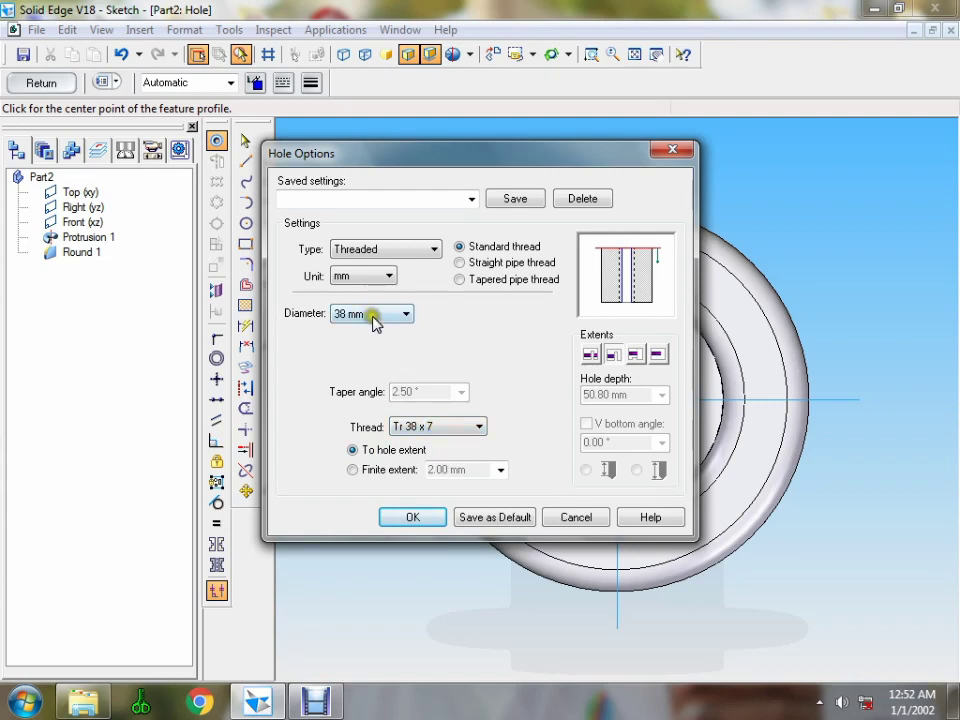
click(416, 518)
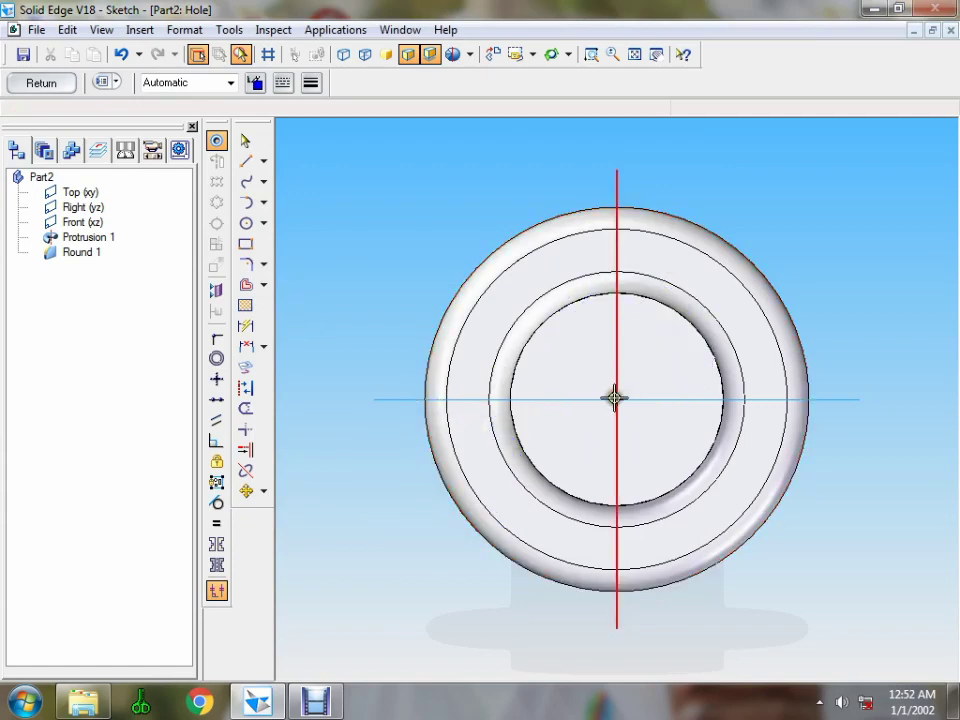
- Place the threaded hole at the centre of the top face, cut it down into the part and finish the feature
click(615, 399)
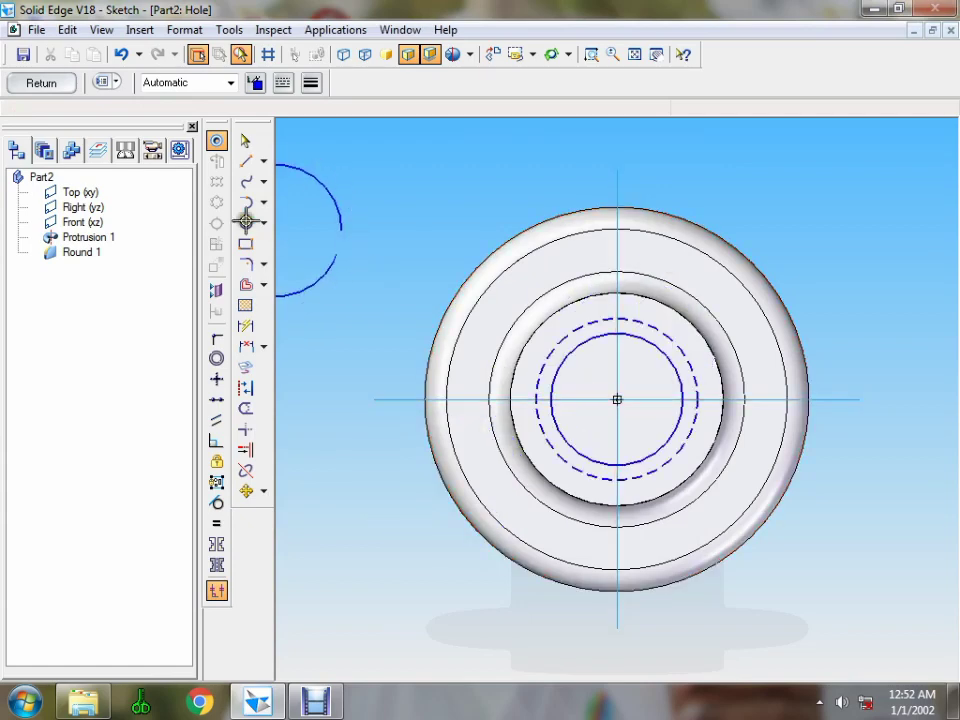
click(63, 86)
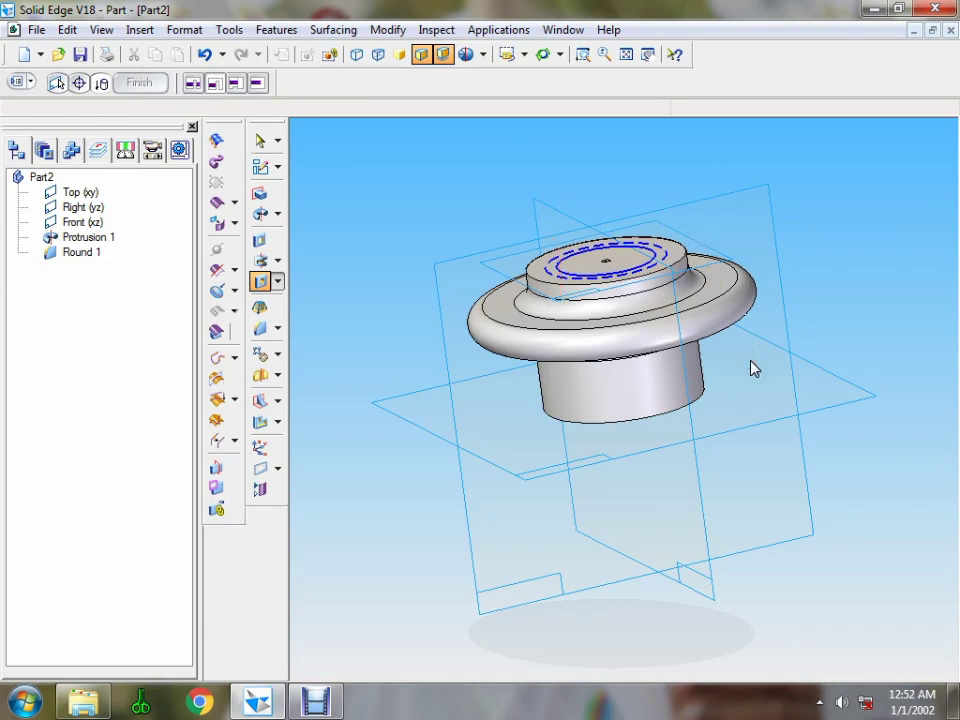
click(750, 368)
click(150, 84)
click(212, 138)
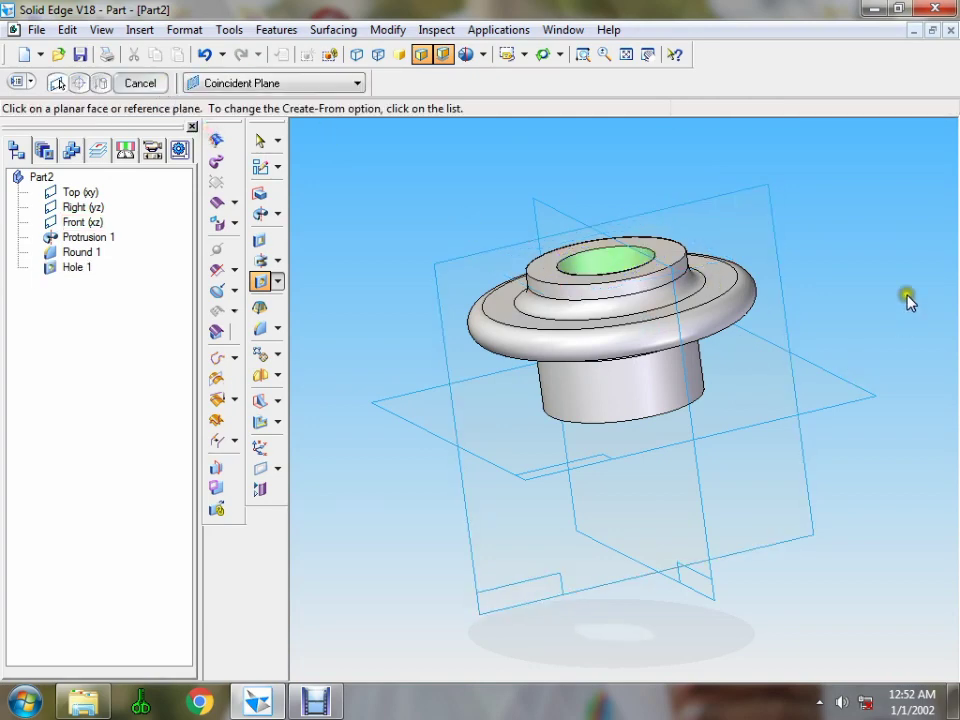
- Save the part as Nut.par in the Screw Jack folder
middle_drag(909, 302, 848, 279)
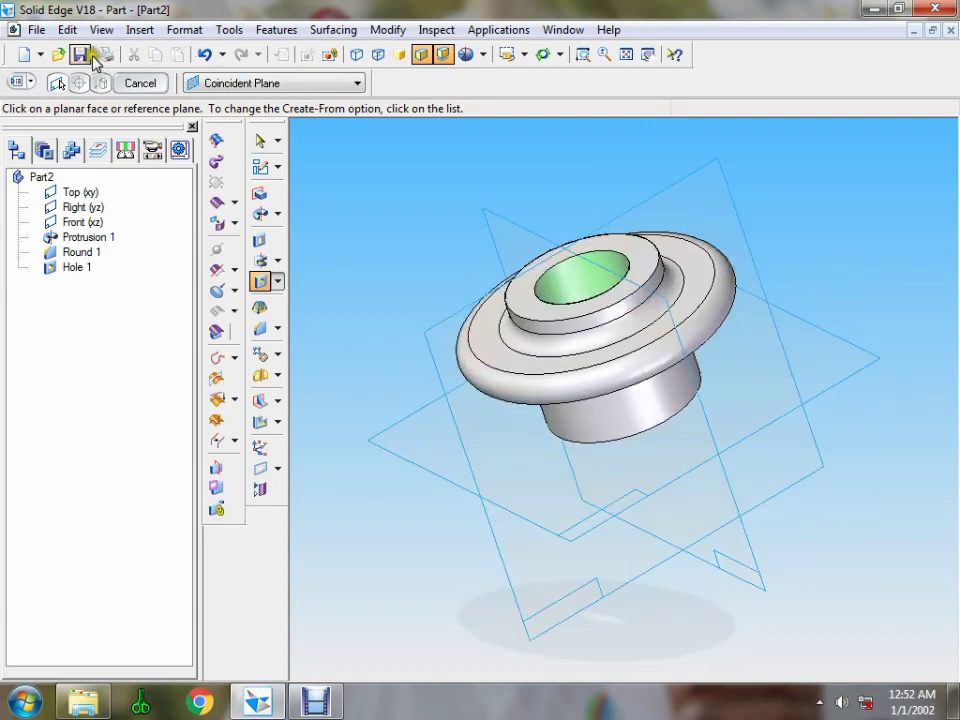
click(80, 54)
click(216, 422)
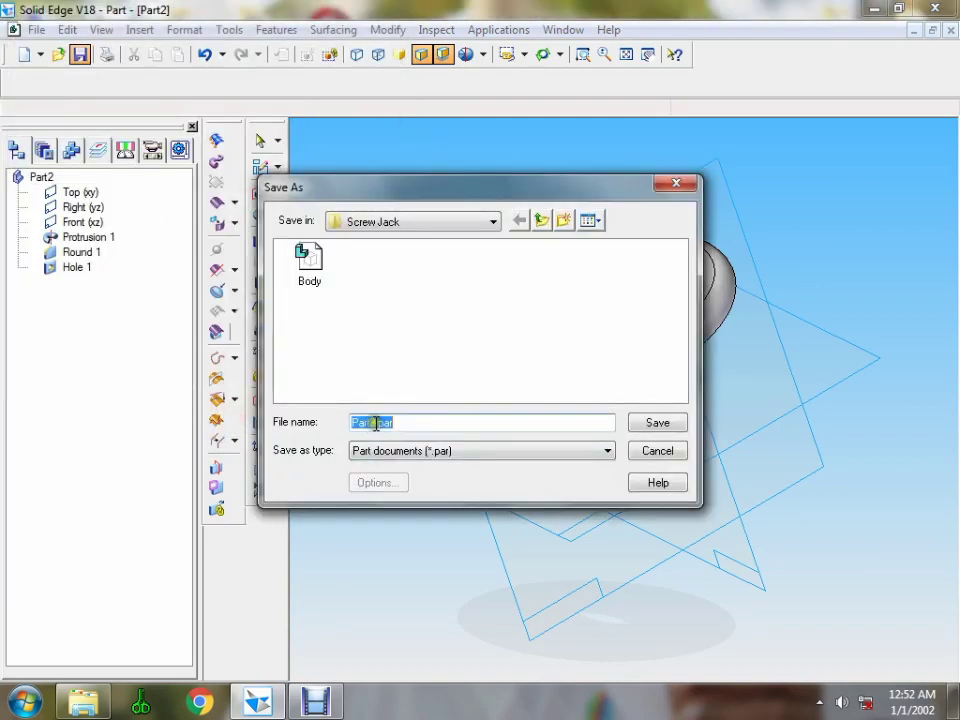
double_click(375, 423)
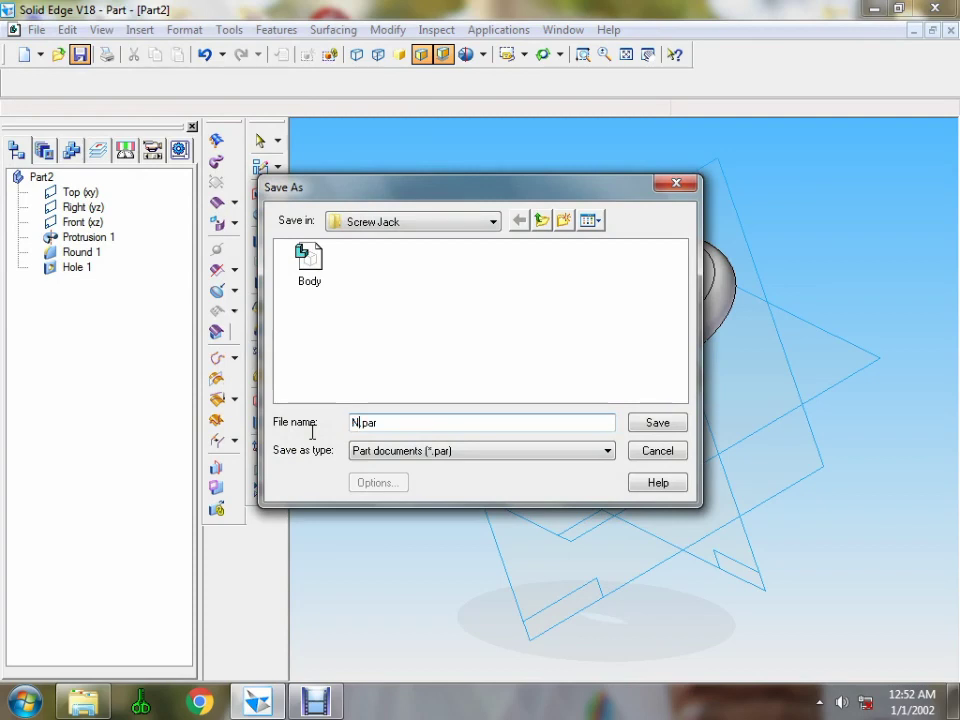
text(Nu)
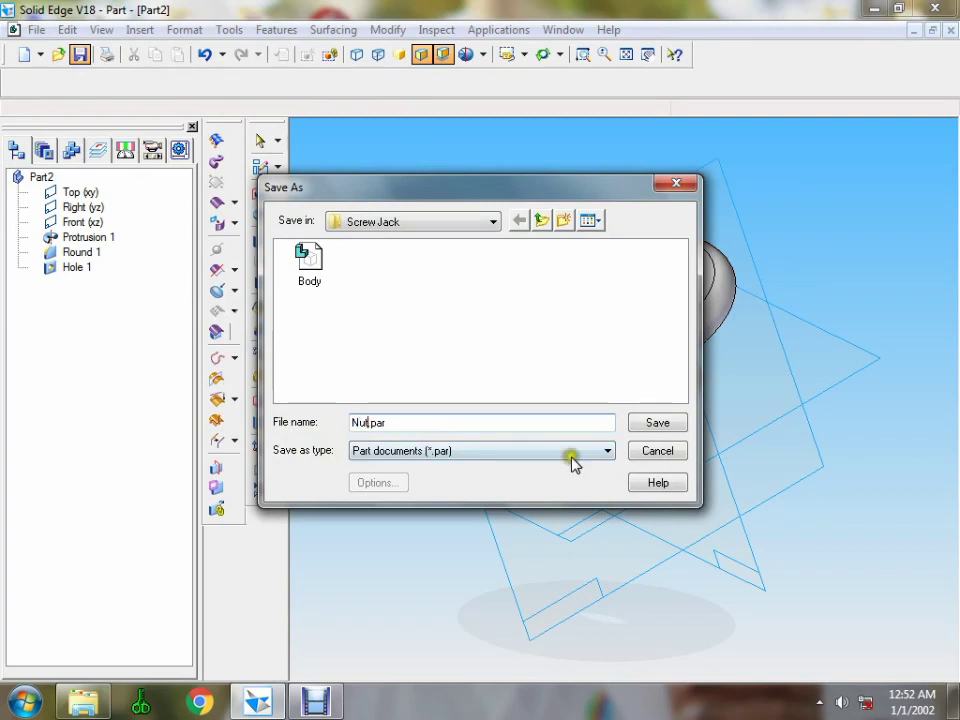
text(t)
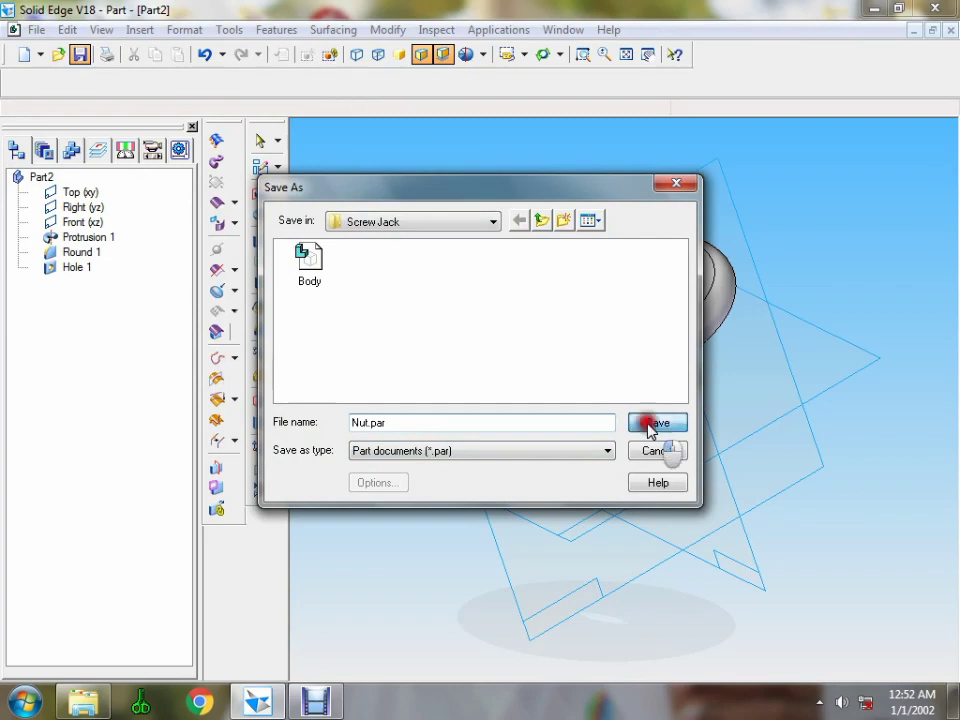
click(655, 424)
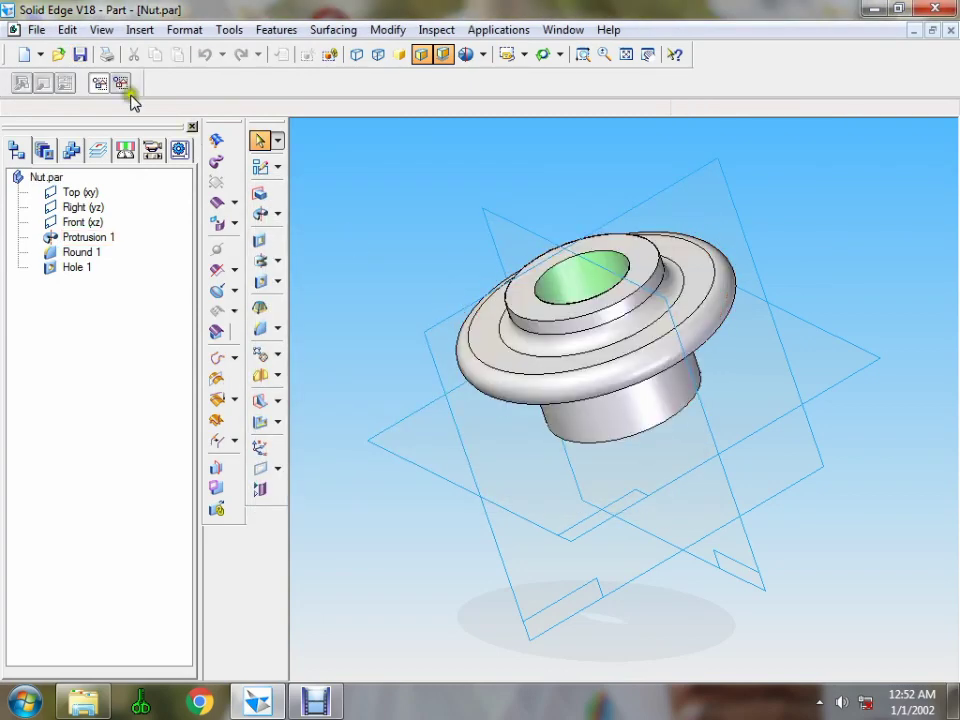
- Create a new solid part and open a revolved protrusion sketch on the Front (xz) plane
click(40, 54)
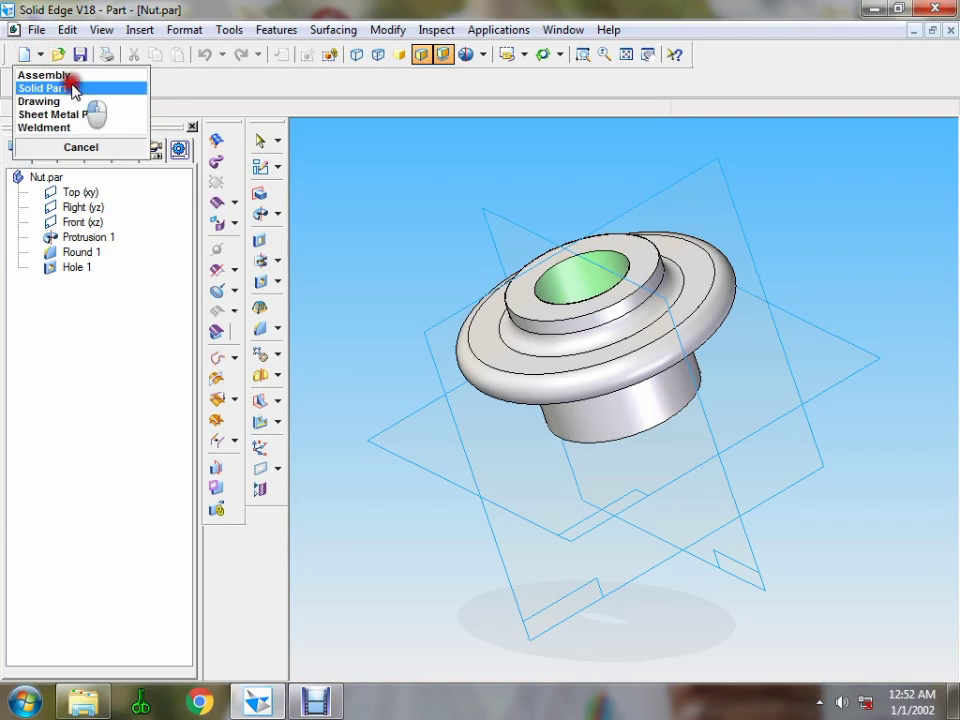
click(72, 89)
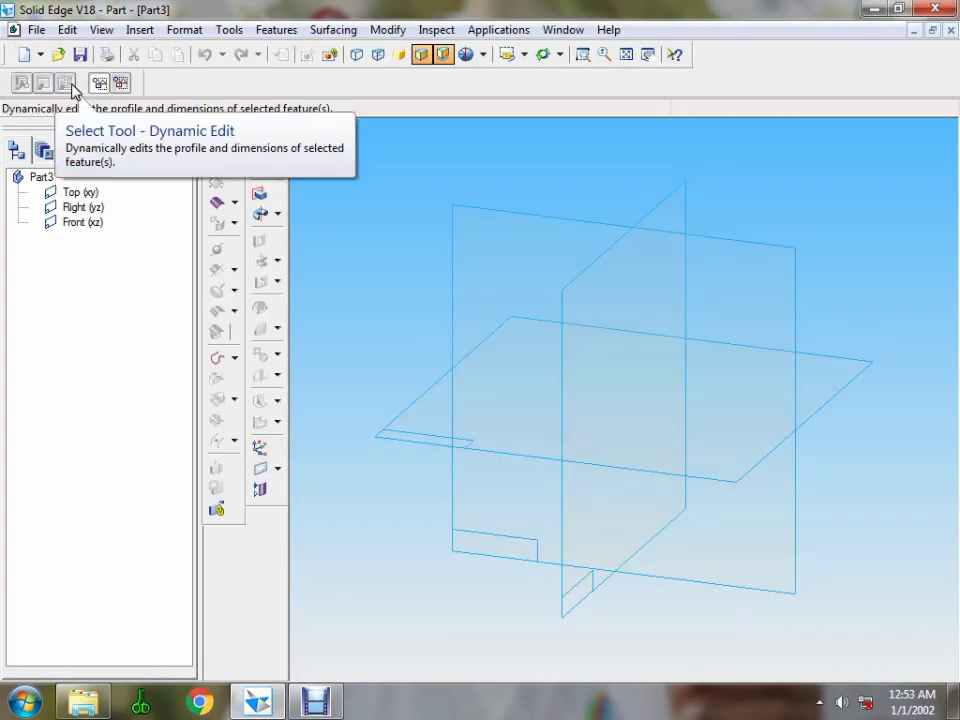
click(262, 212)
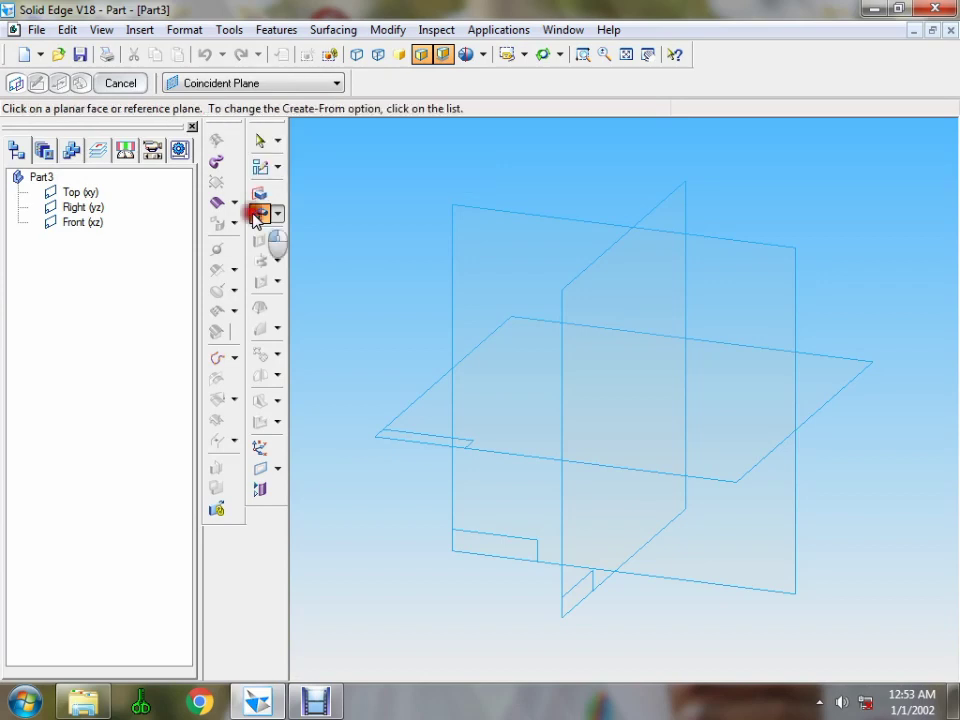
click(432, 300)
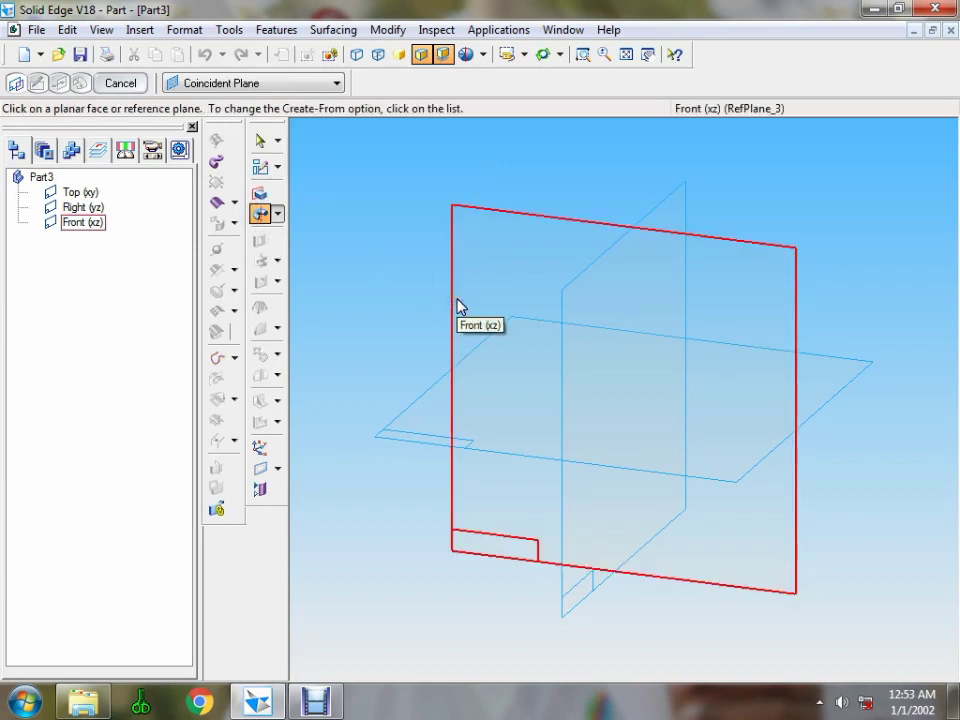
click(456, 302)
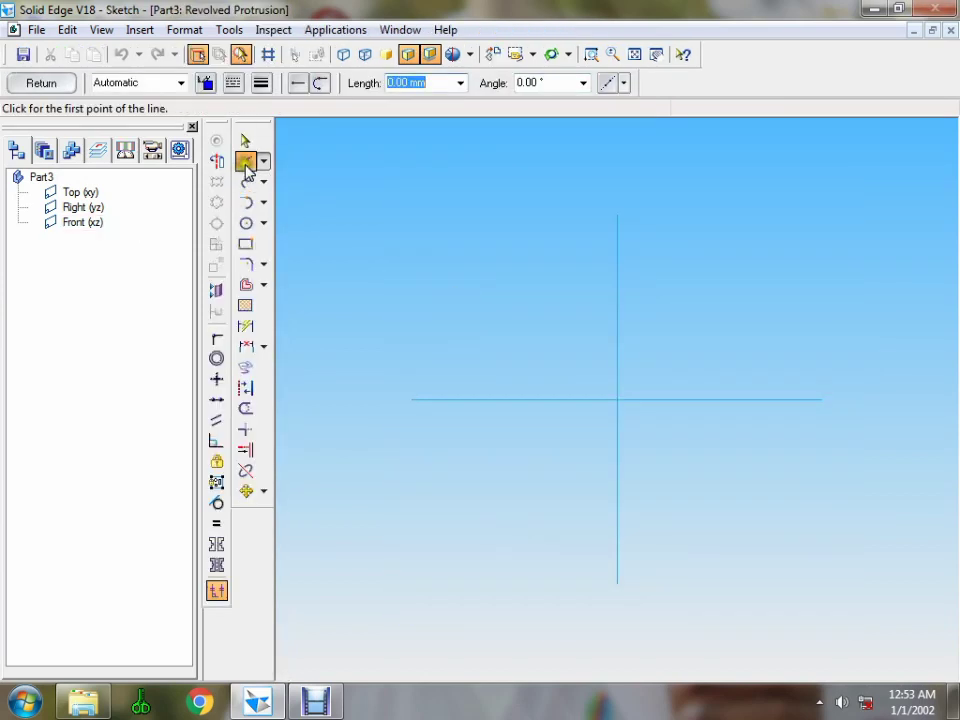
- Draw a horizontal line from the origin outward along the horizontal reference axis as the base of the profile
click(258, 160)
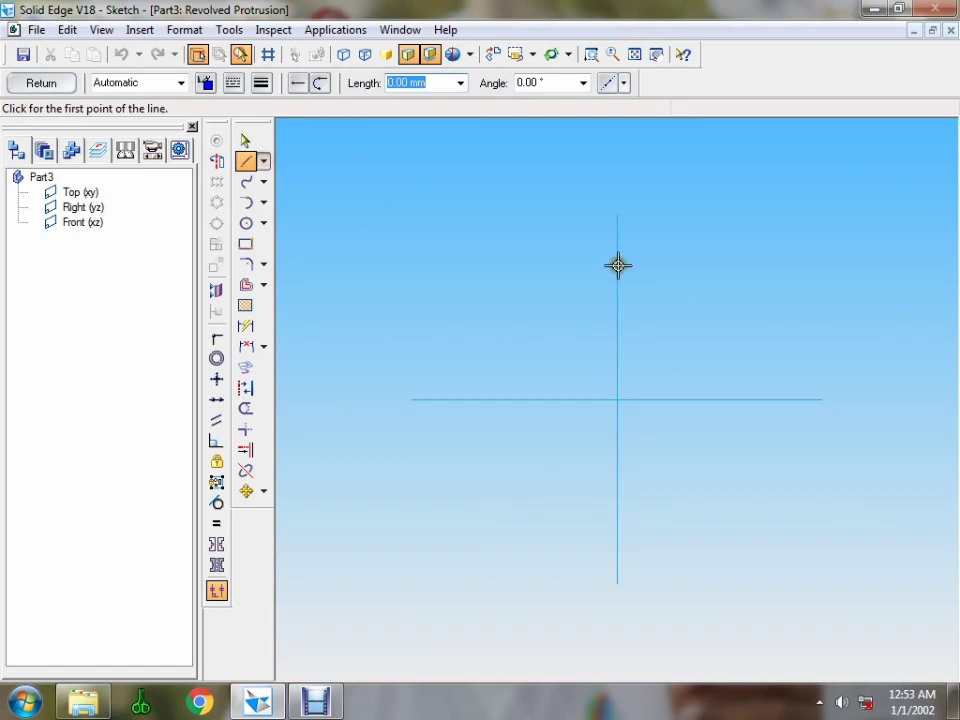
click(616, 399)
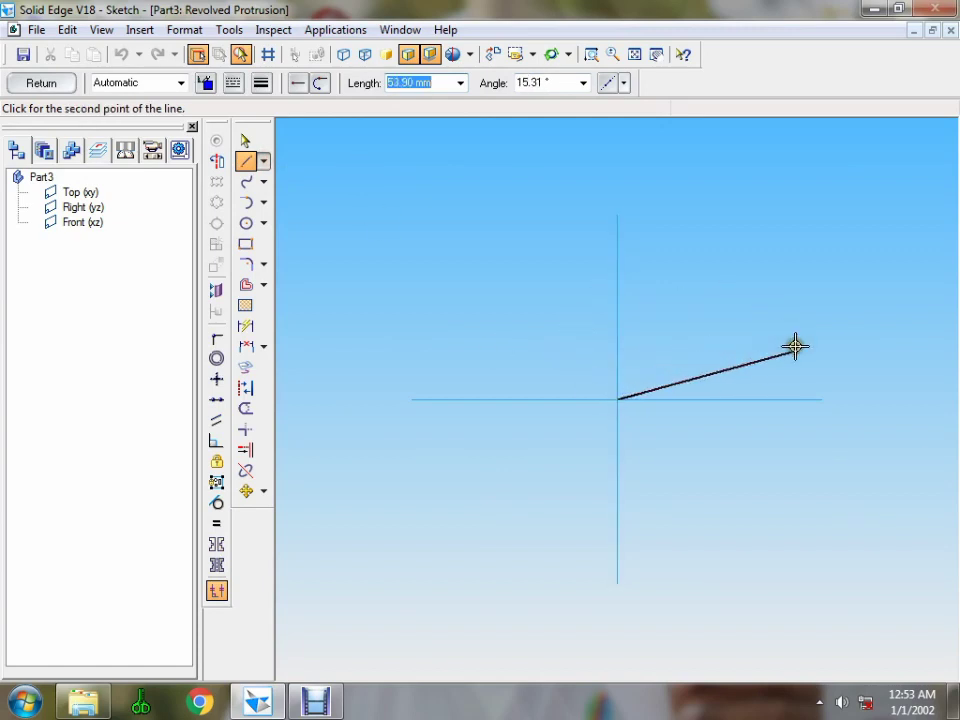
key(Tab)
click(794, 398)
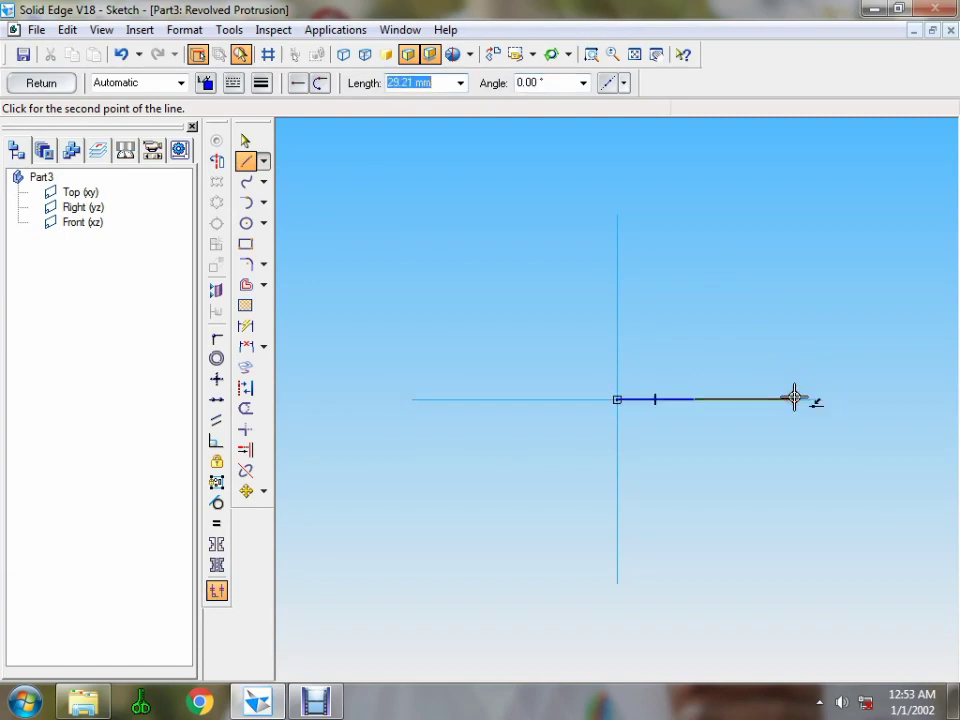
right_click(786, 304)
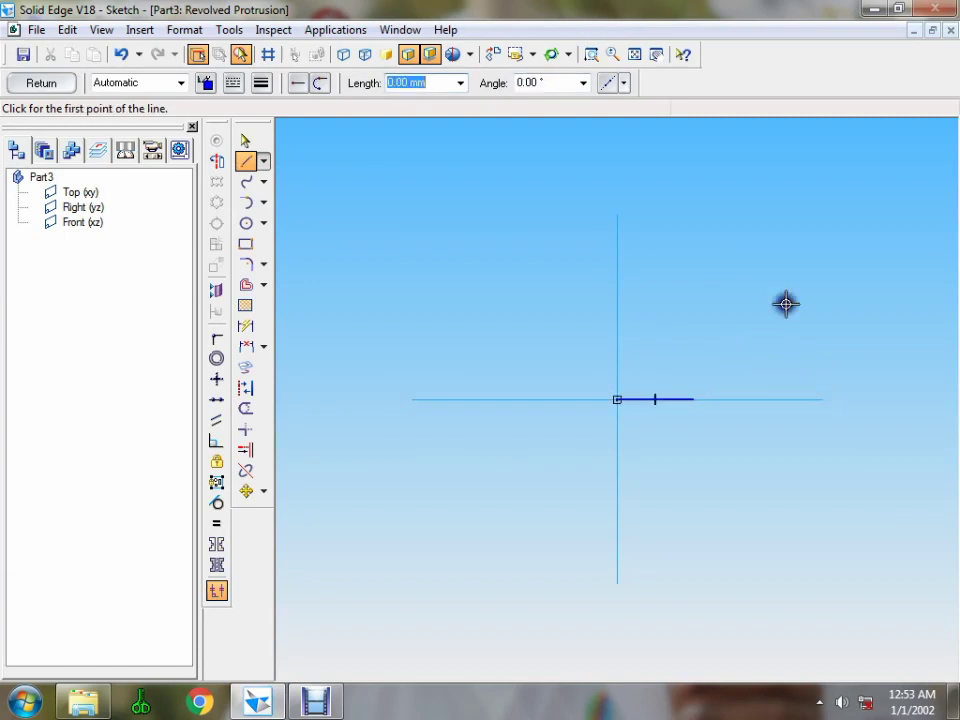
- Draw a 42 mm vertical line from the origin up along the vertical reference axis
click(616, 399)
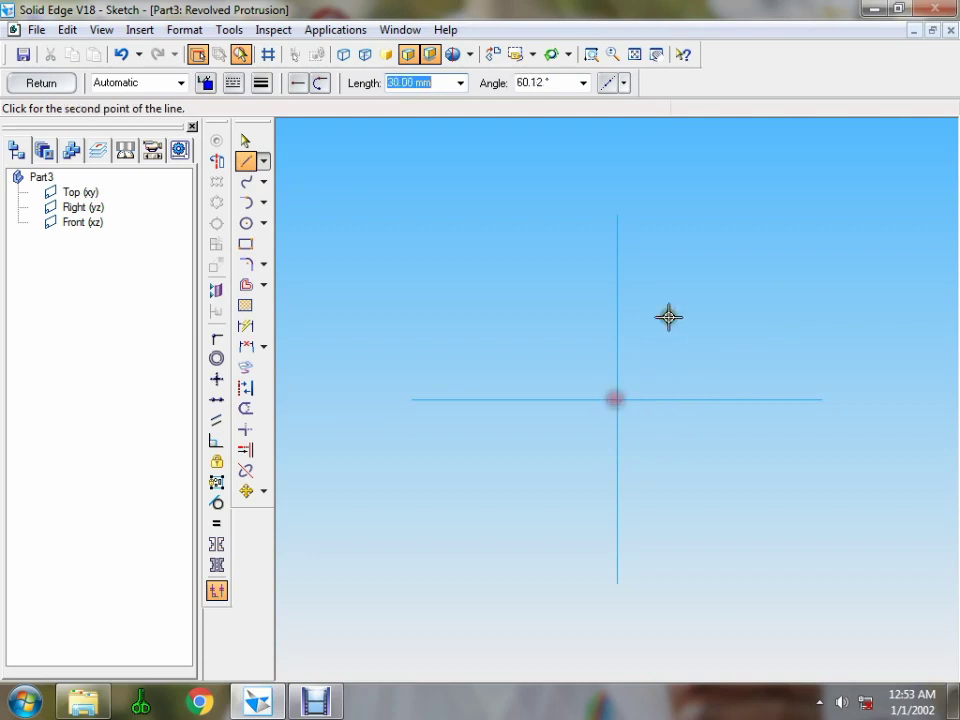
text(42)
key(Tab)
click(619, 244)
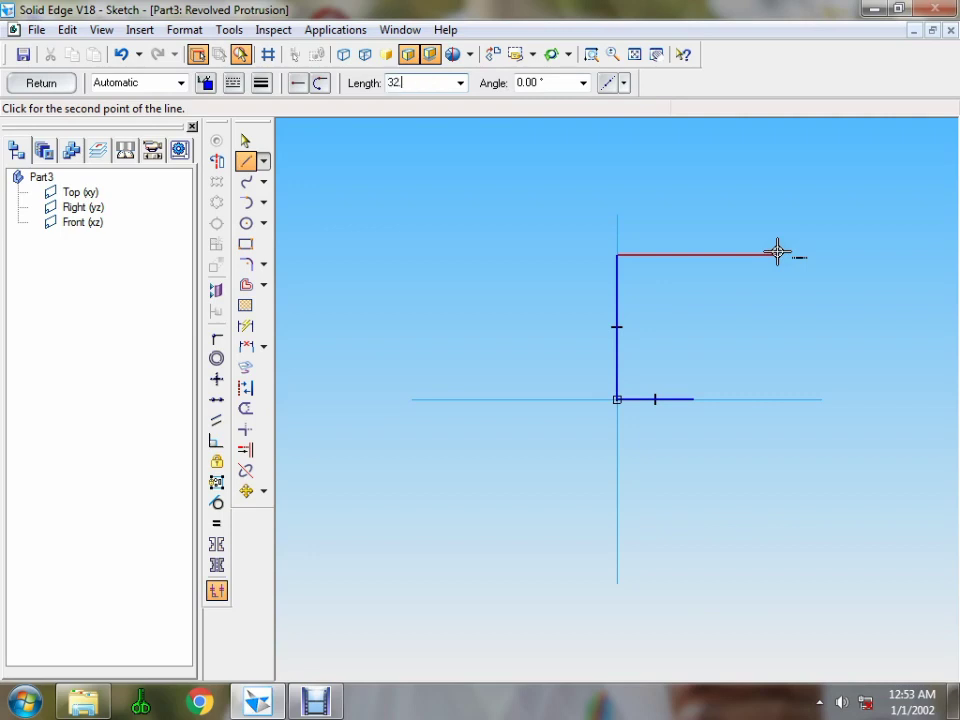
- Add a 32 mm horizontal line at the top and close the profile with a slanted line to the base line's outer end
key(Tab)
click(778, 252)
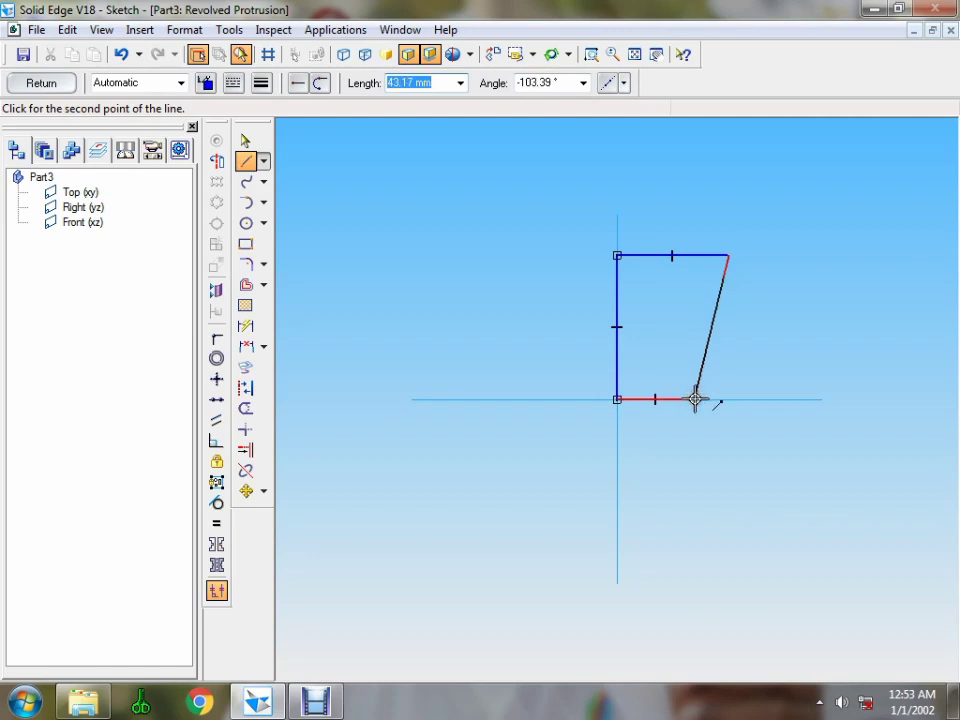
click(695, 399)
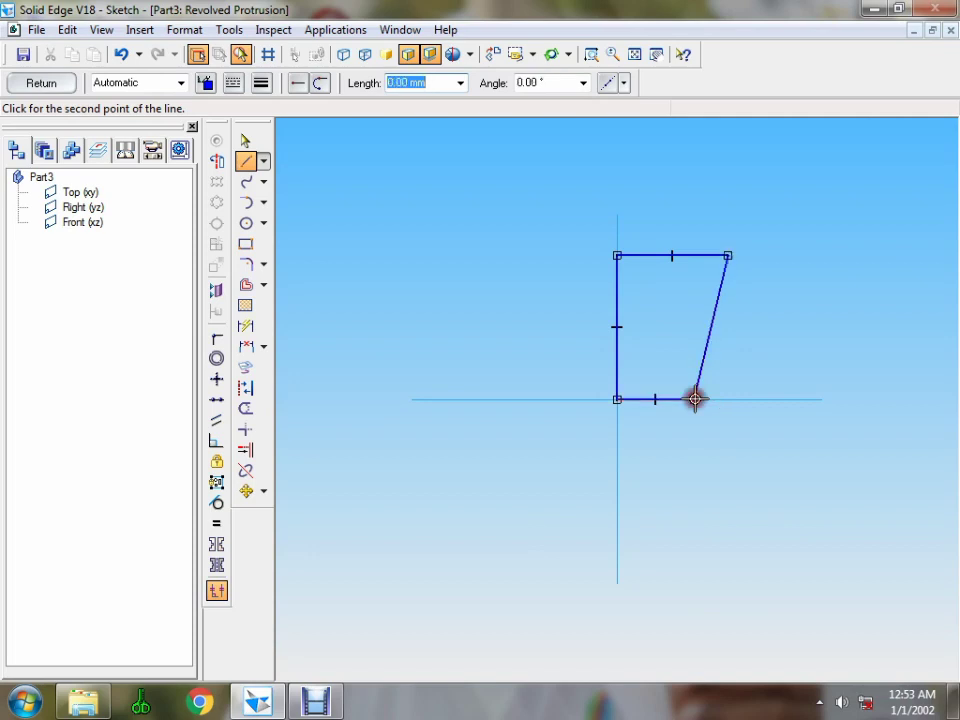
right_click(776, 351)
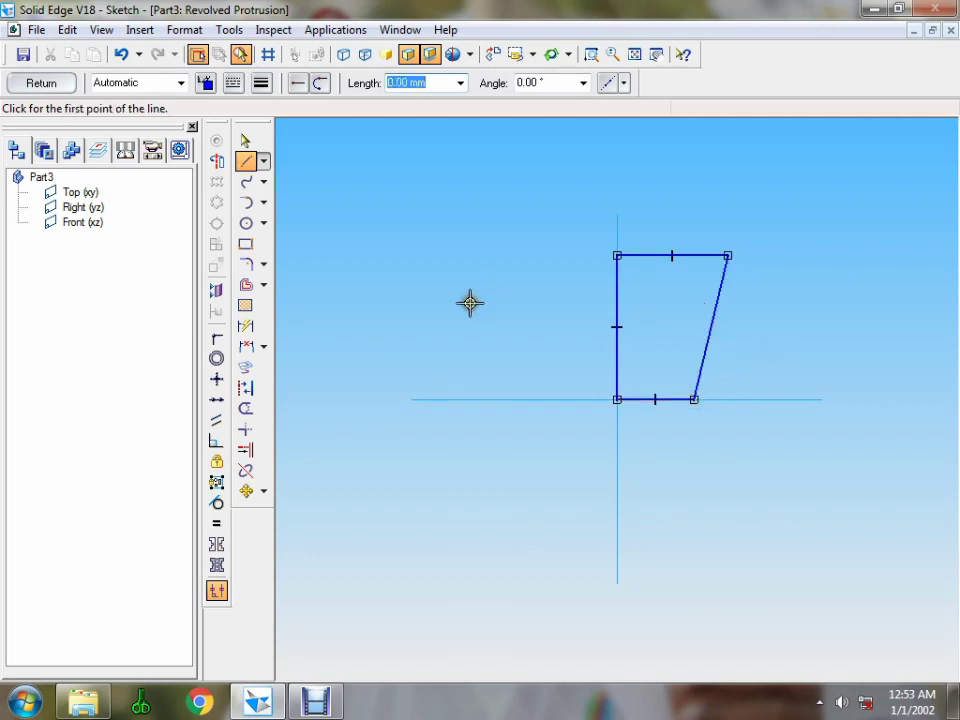
- Trim away the 42 mm vertical line and draw a 12 mm vertical line up from the origin in its place
click(245, 408)
mouse_move(613, 290)
mouse_down()
mouse_move(664, 317)
mouse_move(564, 317)
mouse_up()
click(246, 161)
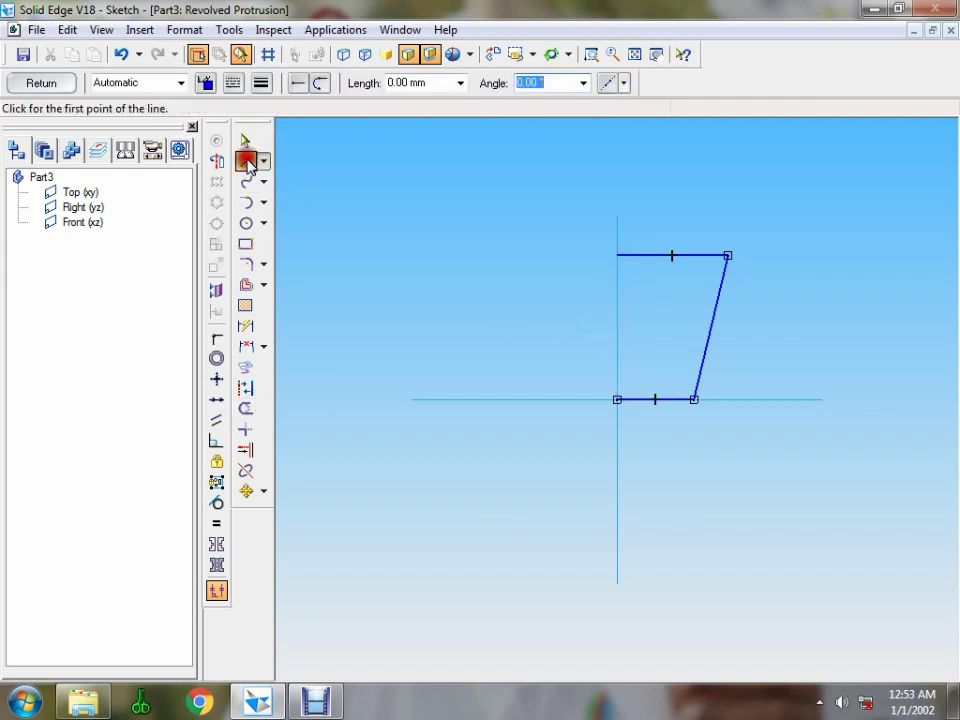
click(616, 400)
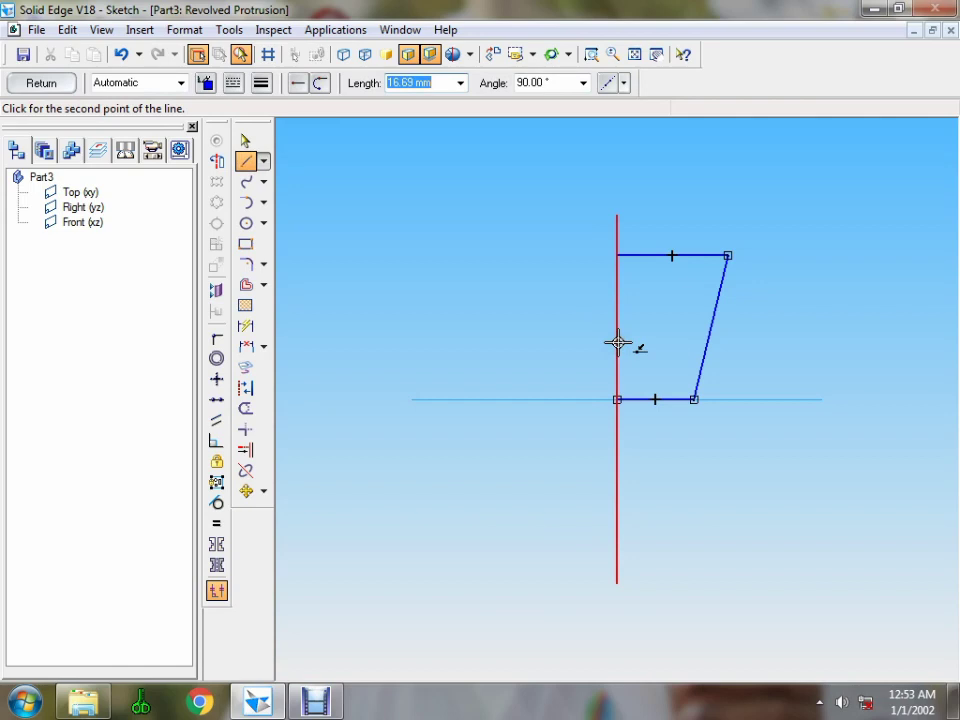
key(Tab)
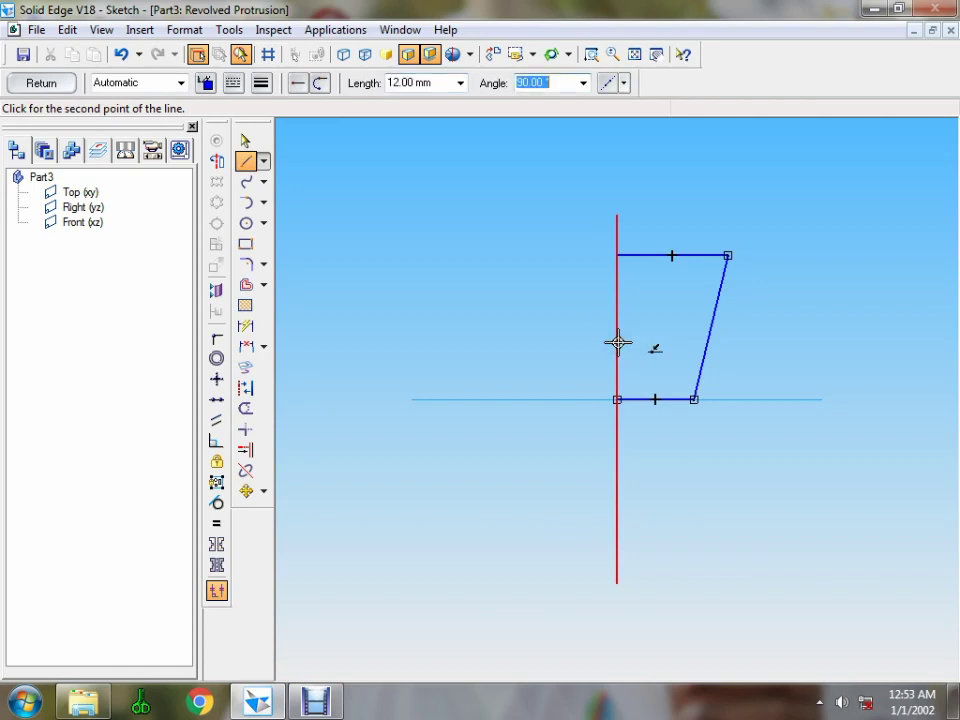
click(617, 343)
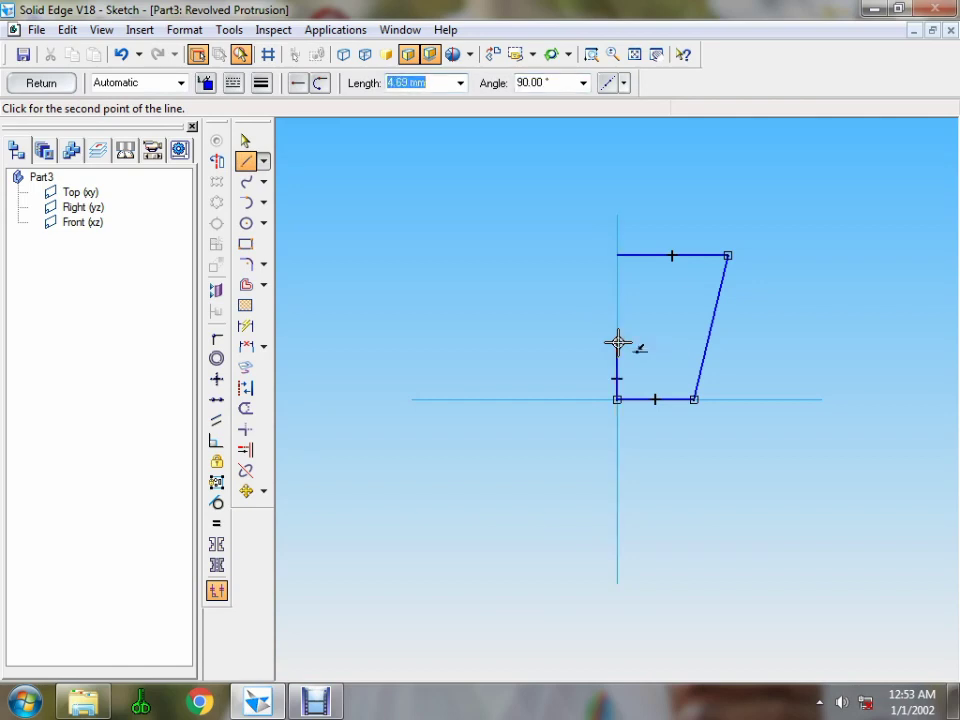
right_click(671, 337)
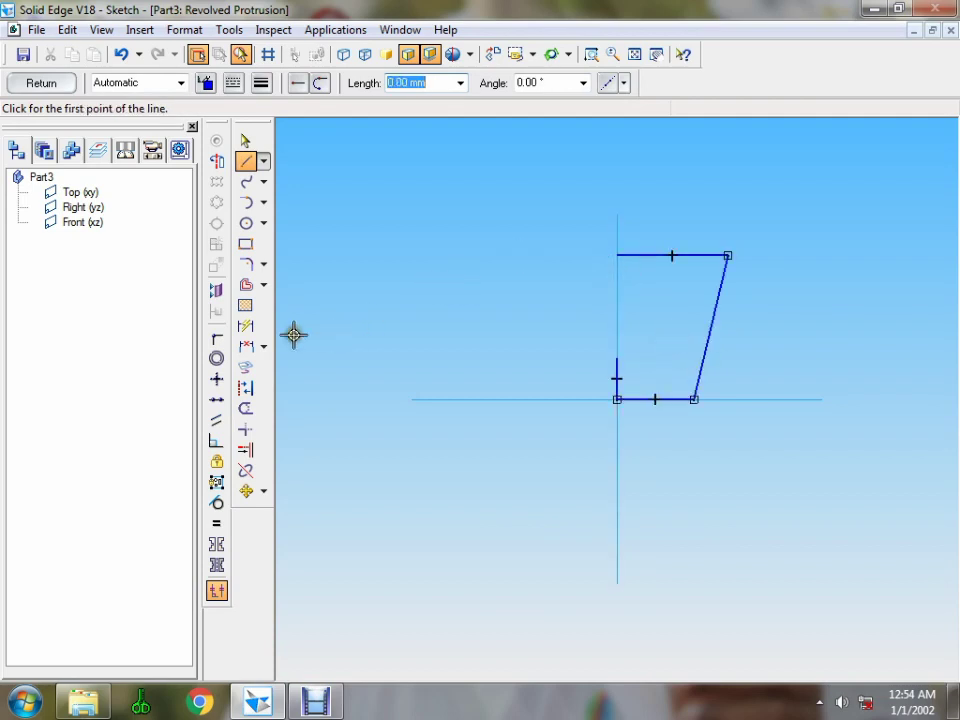
- Offset the single slanted line 6 mm towards the inside of the profile
click(247, 286)
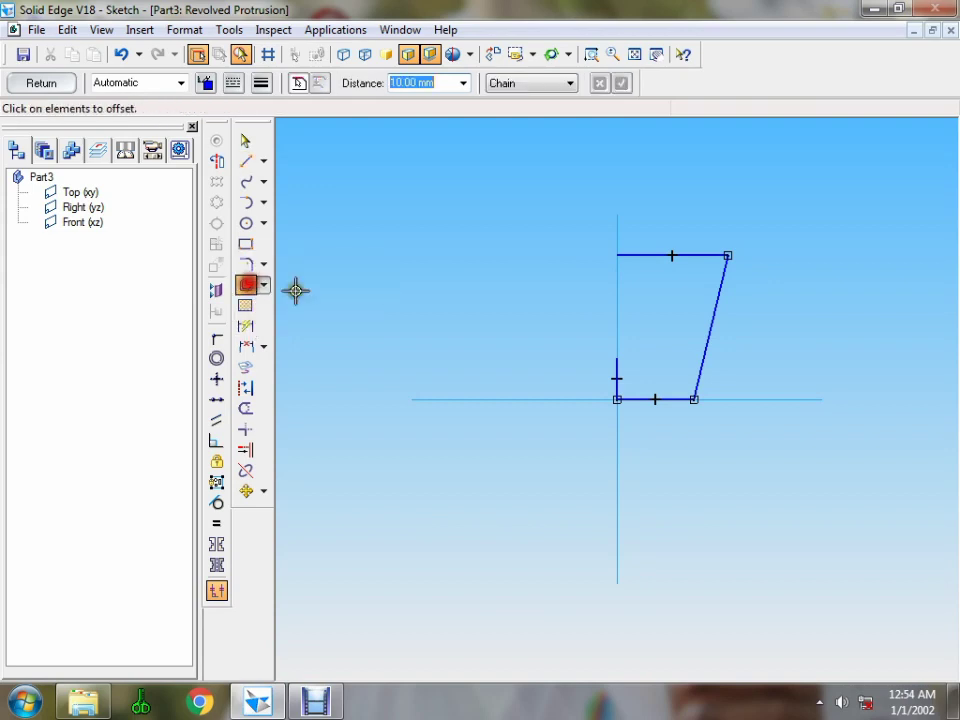
click(568, 85)
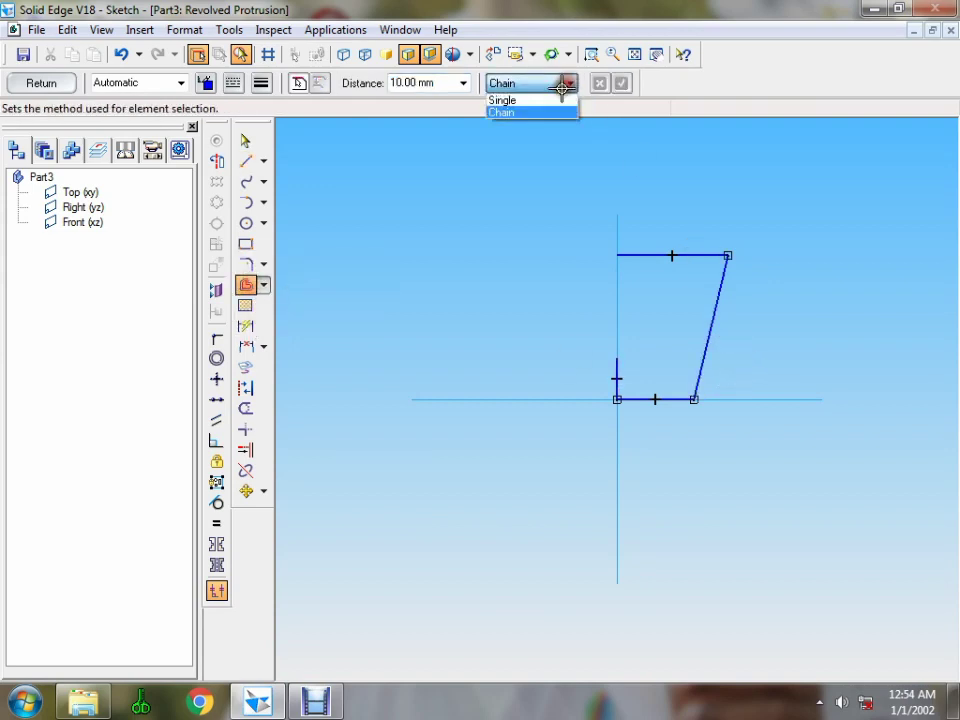
click(549, 98)
click(716, 321)
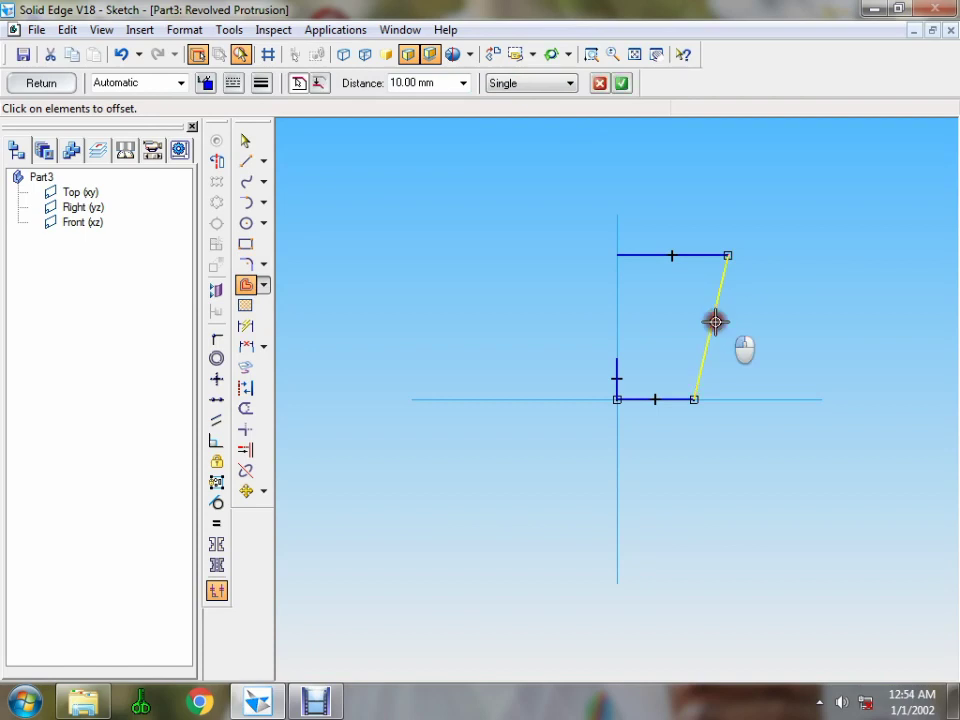
click(428, 82)
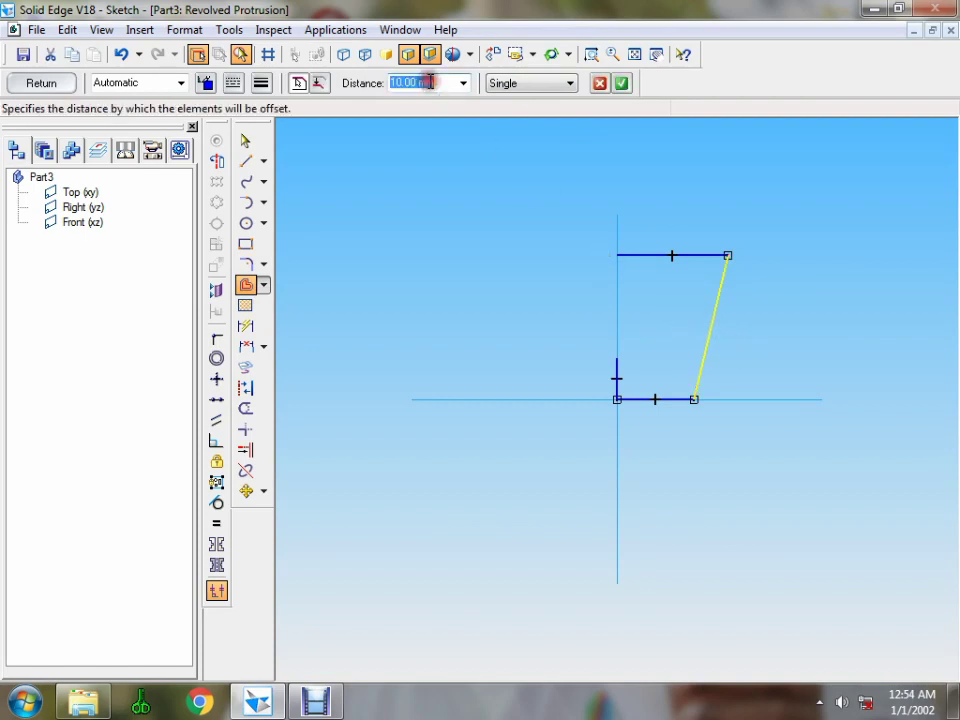
text(6)
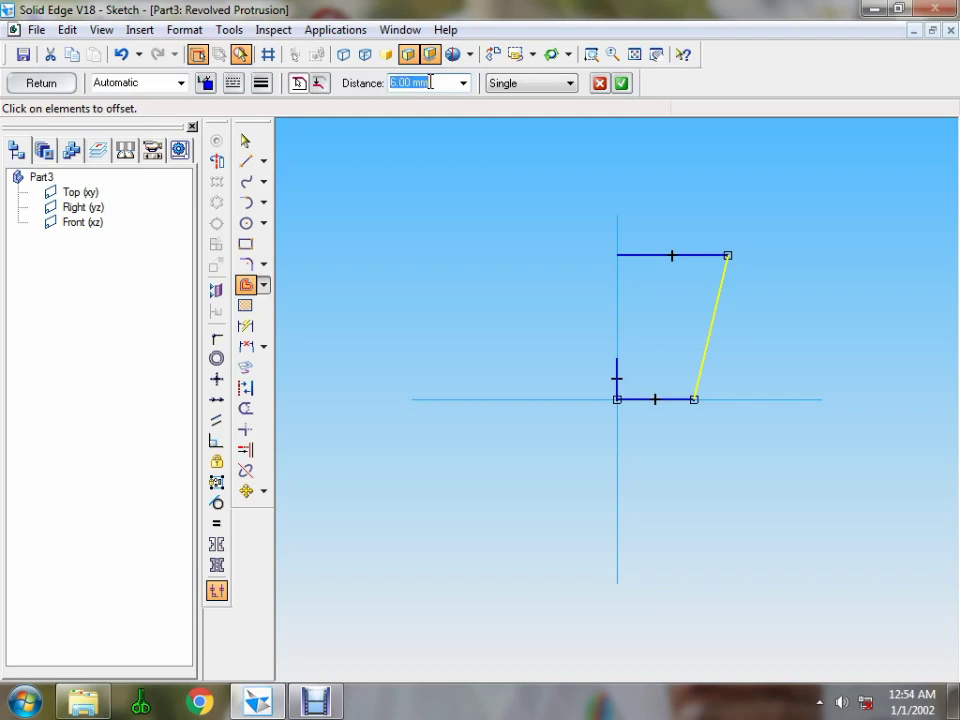
click(621, 83)
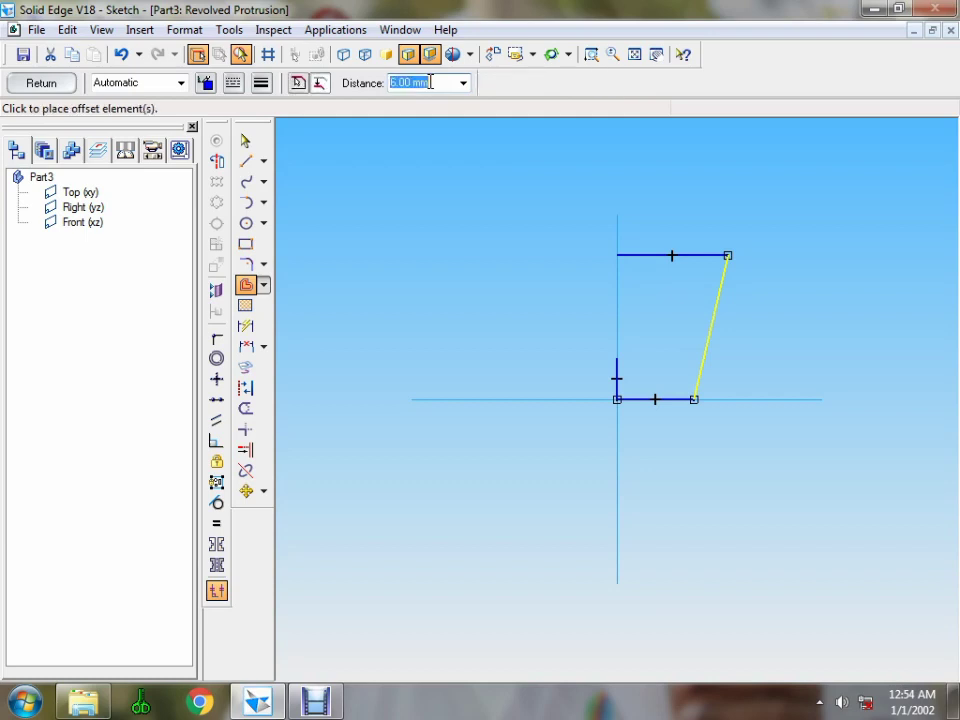
click(665, 290)
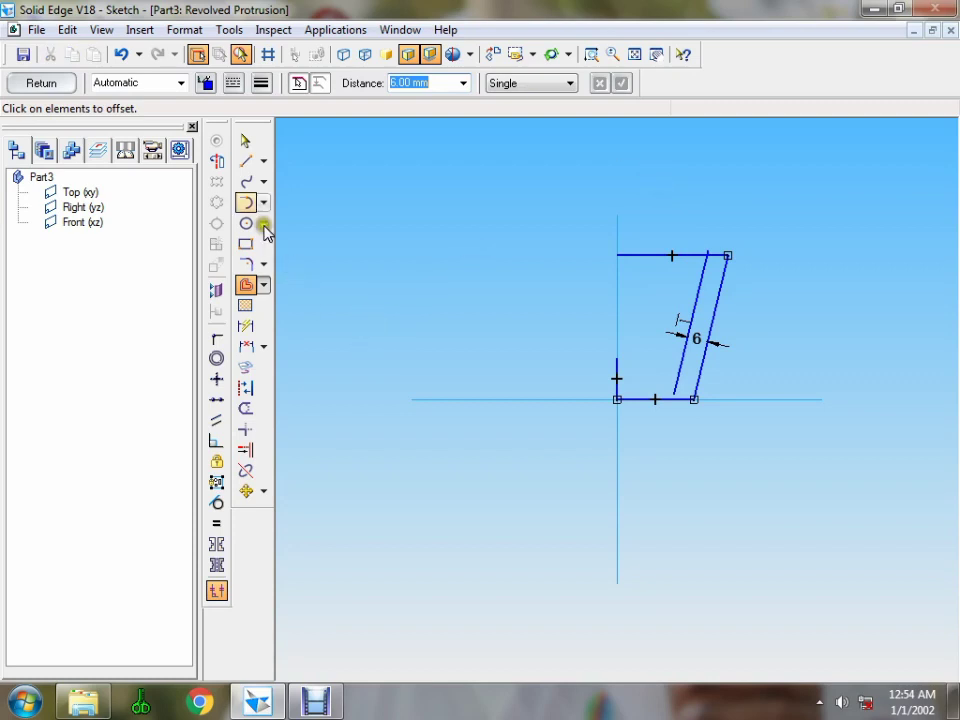
- Draw a horizontal line from the upper end of the 12 mm line across the offset slanted line
click(246, 161)
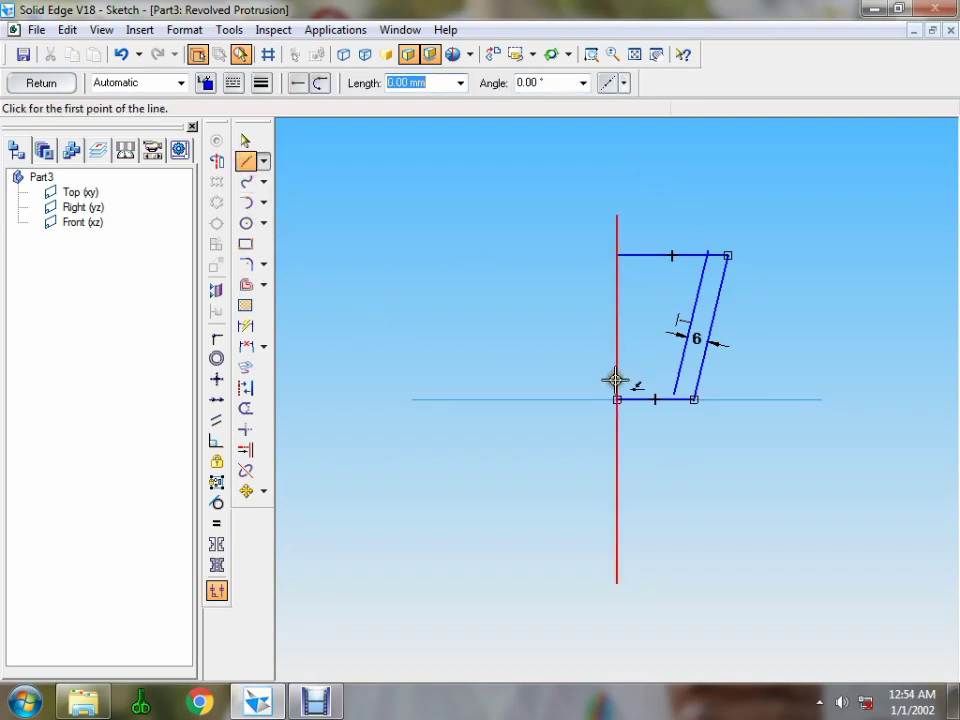
click(614, 375)
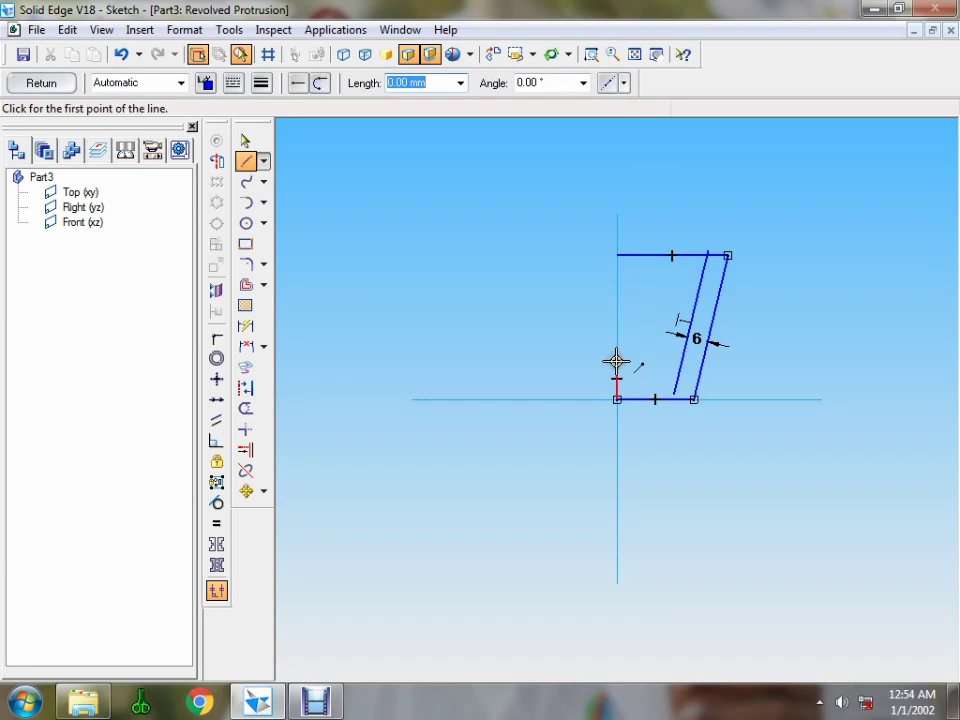
click(617, 358)
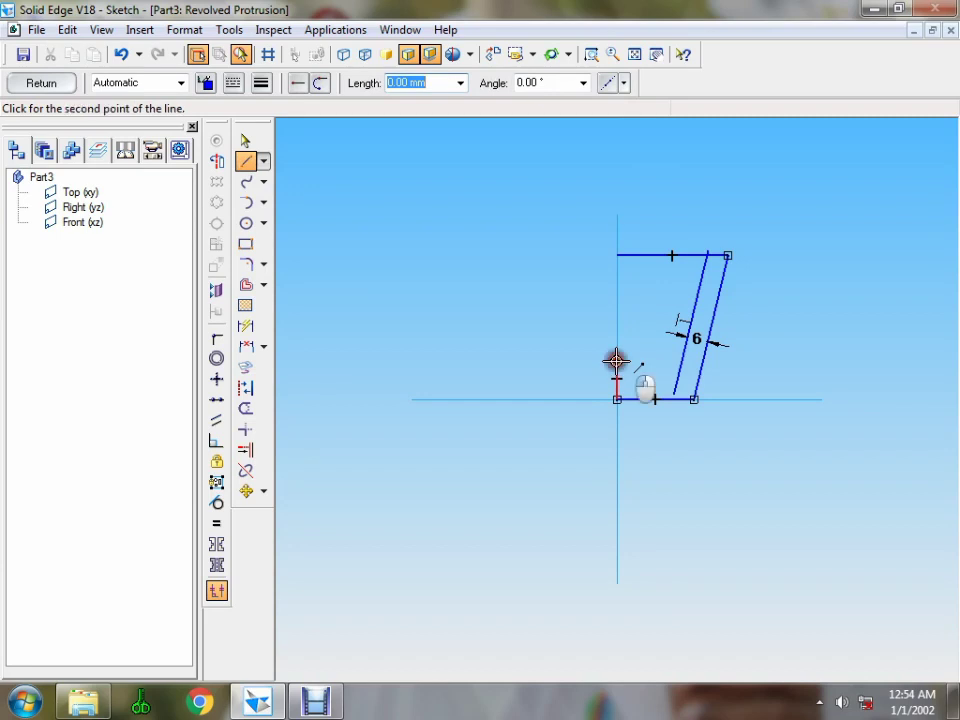
click(690, 357)
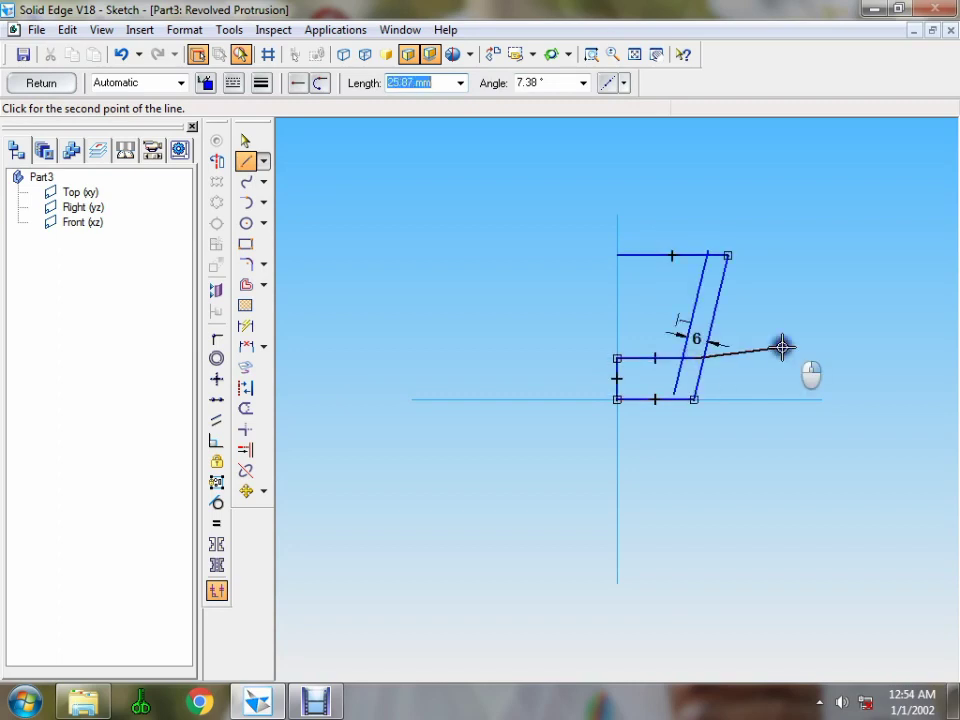
right_click(782, 347)
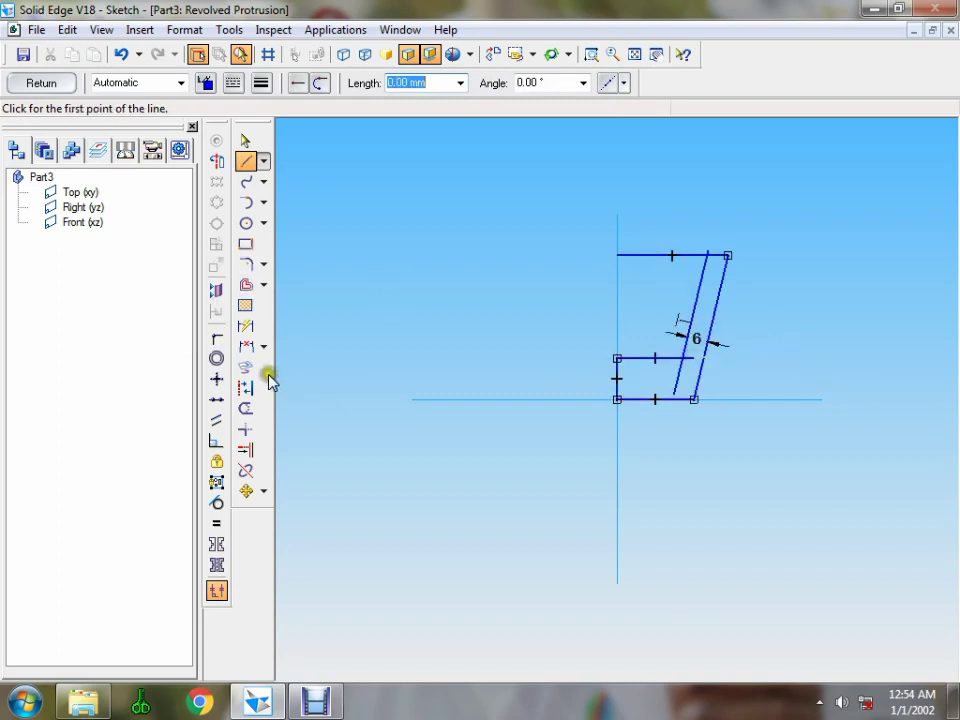
- Trim the excess of the inner horizontal, offset and top lines to leave a closed cup-wall profile
click(245, 408)
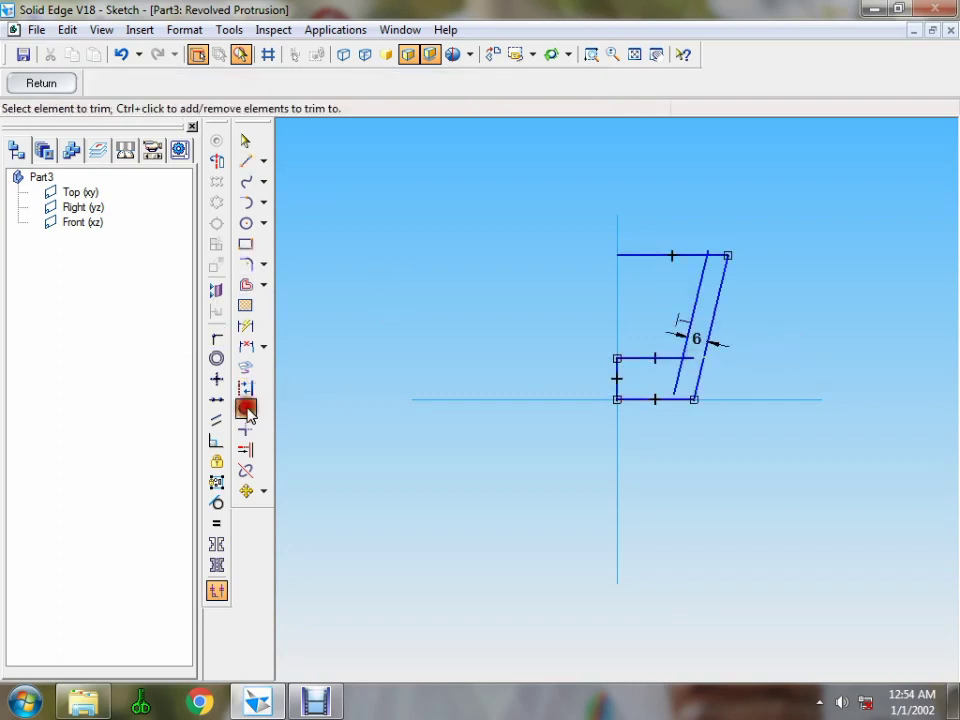
click(693, 357)
click(681, 372)
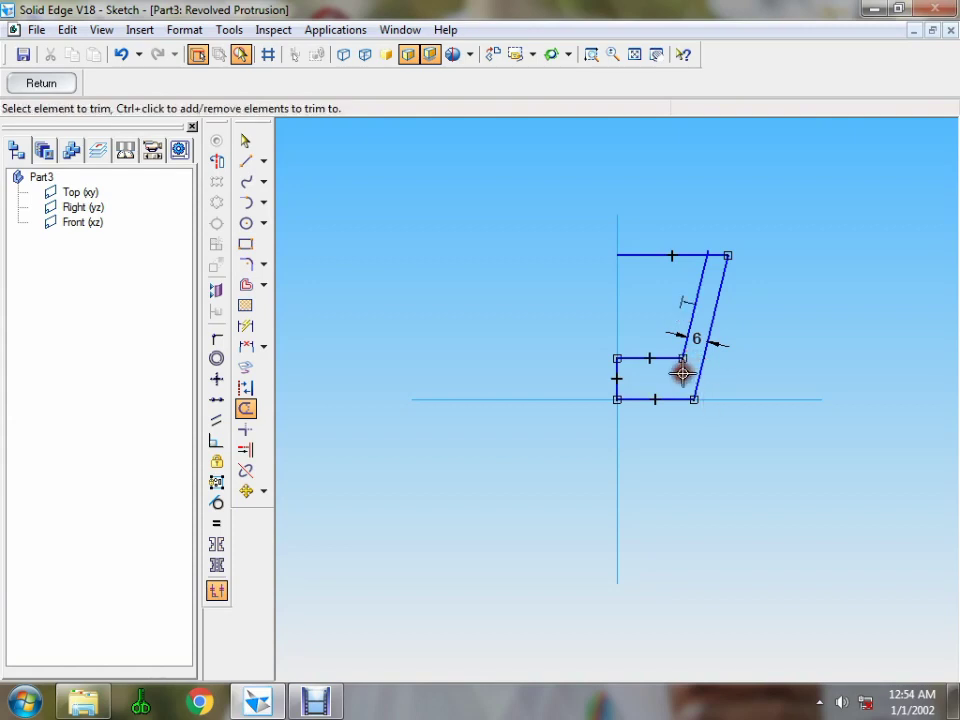
mouse_move(705, 252)
mouse_down()
mouse_move(675, 242)
mouse_move(672, 258)
mouse_up()
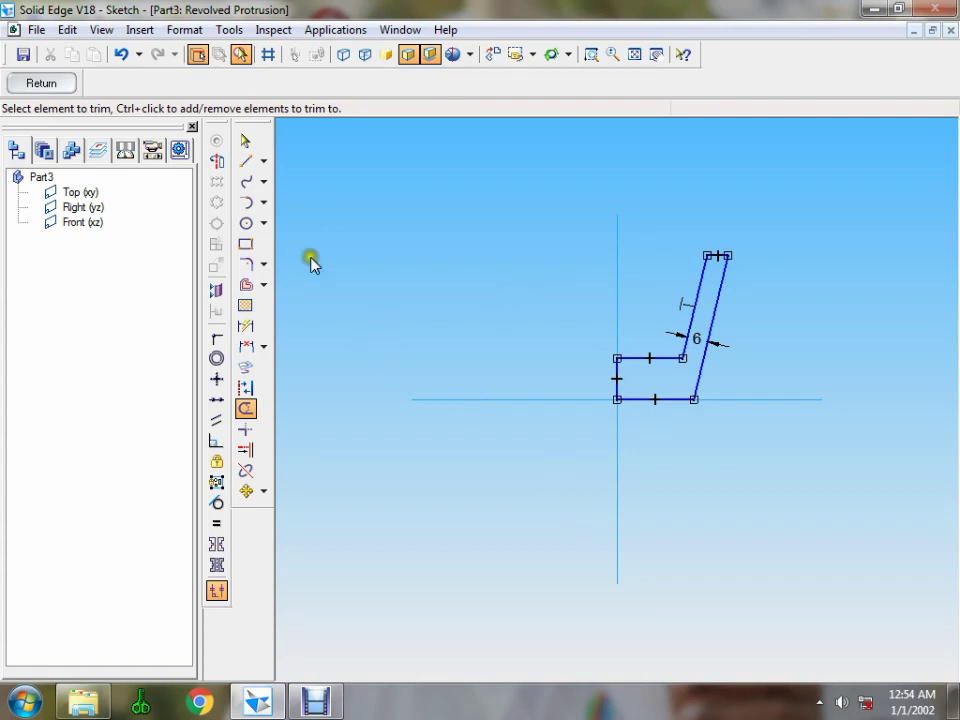
- Set the vertical reference line as the axis of revolution, revolve the profile 360° and finish the feature
click(216, 161)
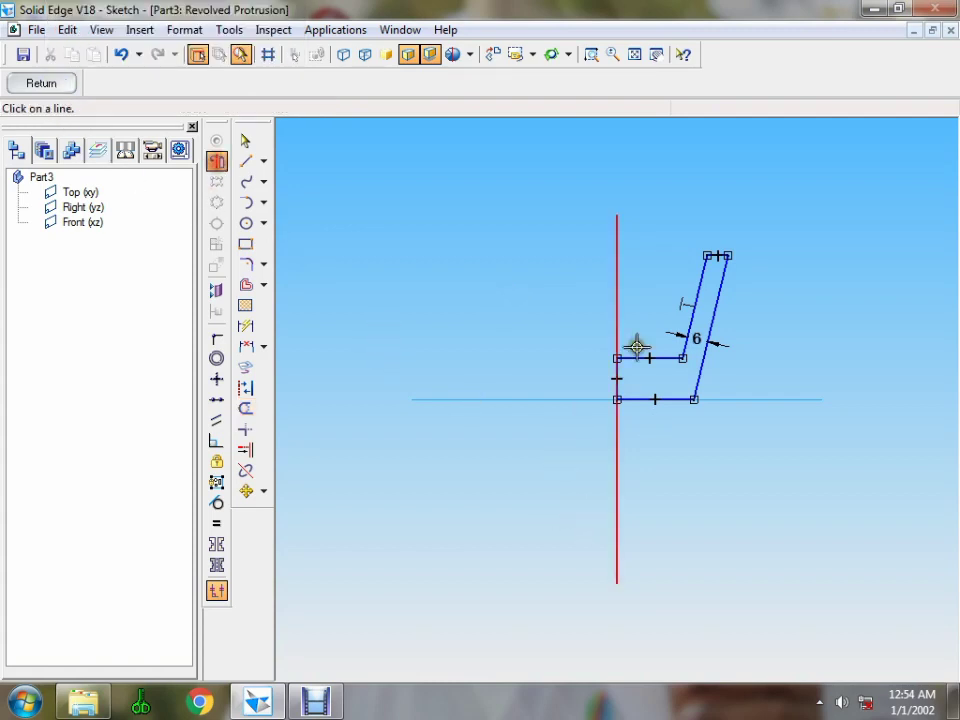
click(618, 300)
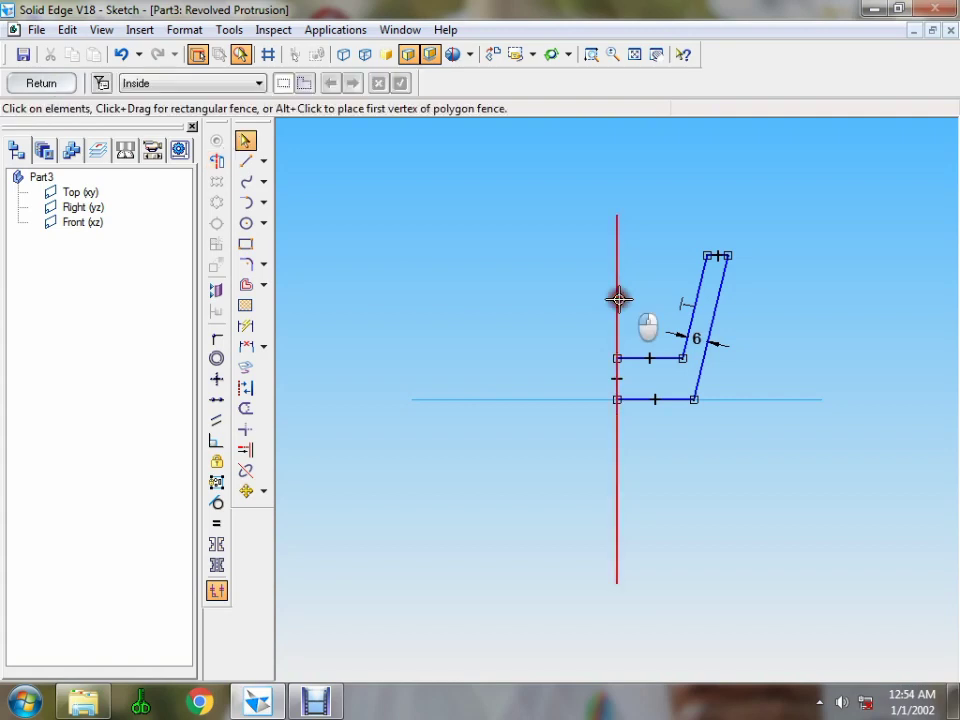
click(43, 83)
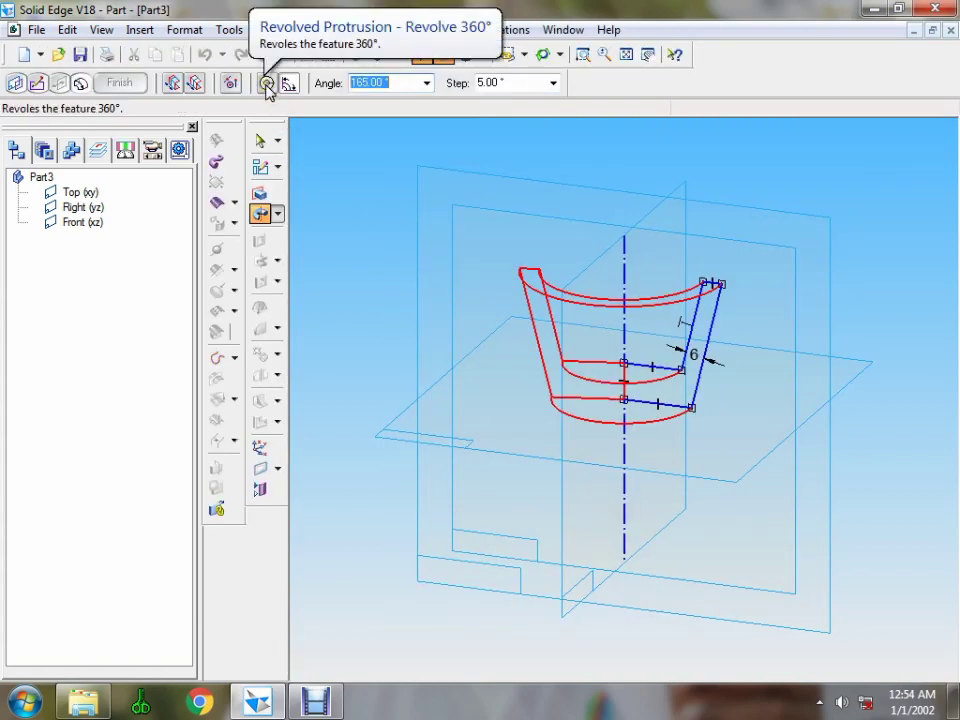
click(267, 85)
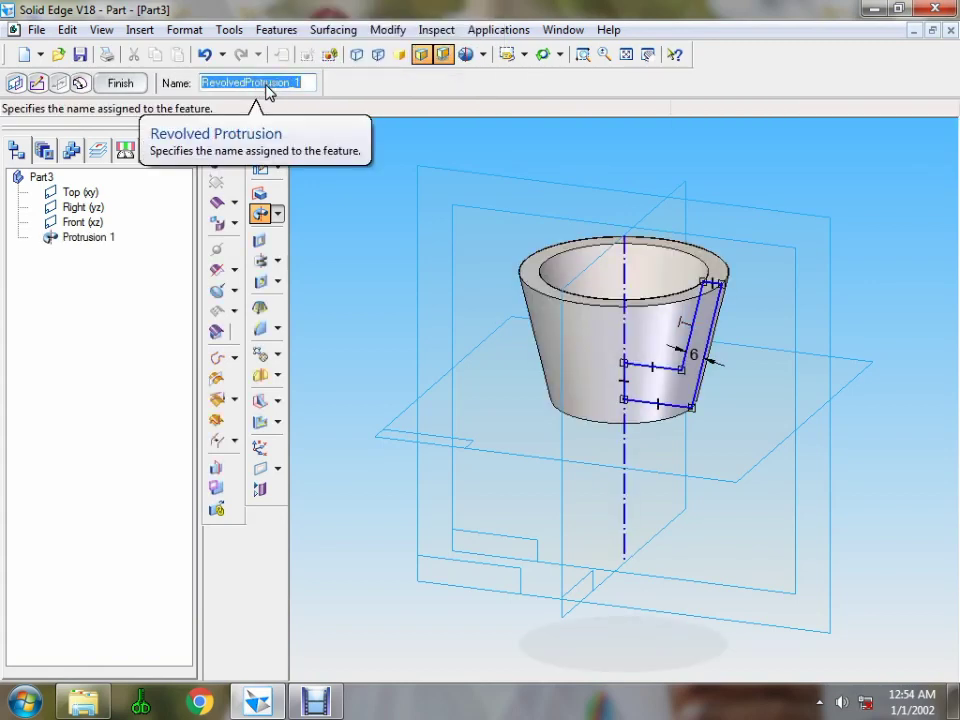
click(123, 84)
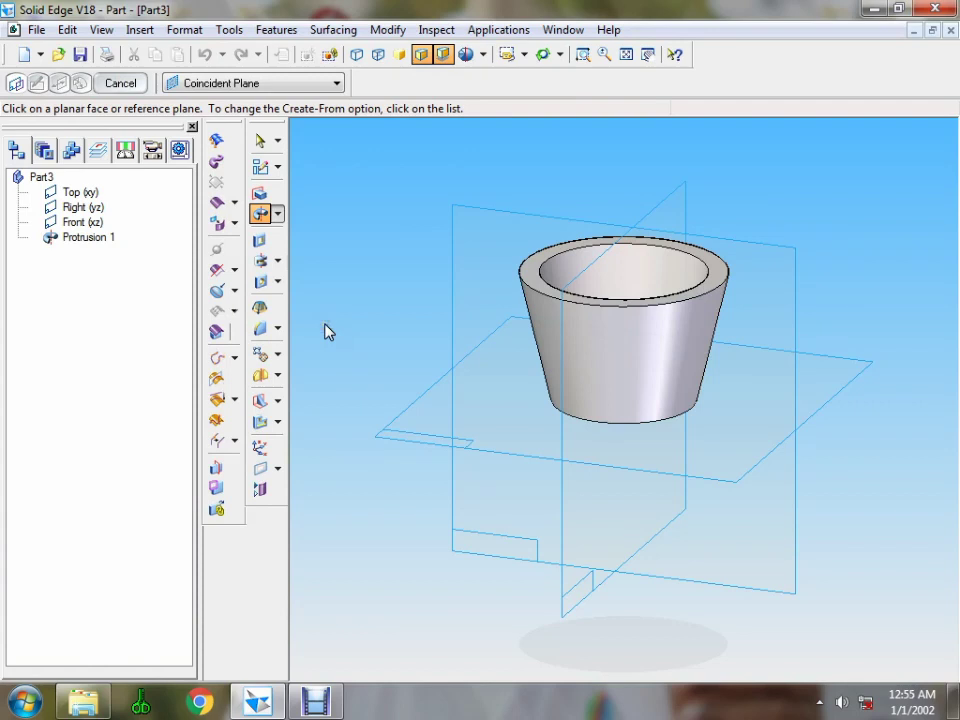
- Start a cutout on the Front (xz) plane and draw a 10 mm diameter circle centred on the cup's top edge at the vertical axis
click(259, 240)
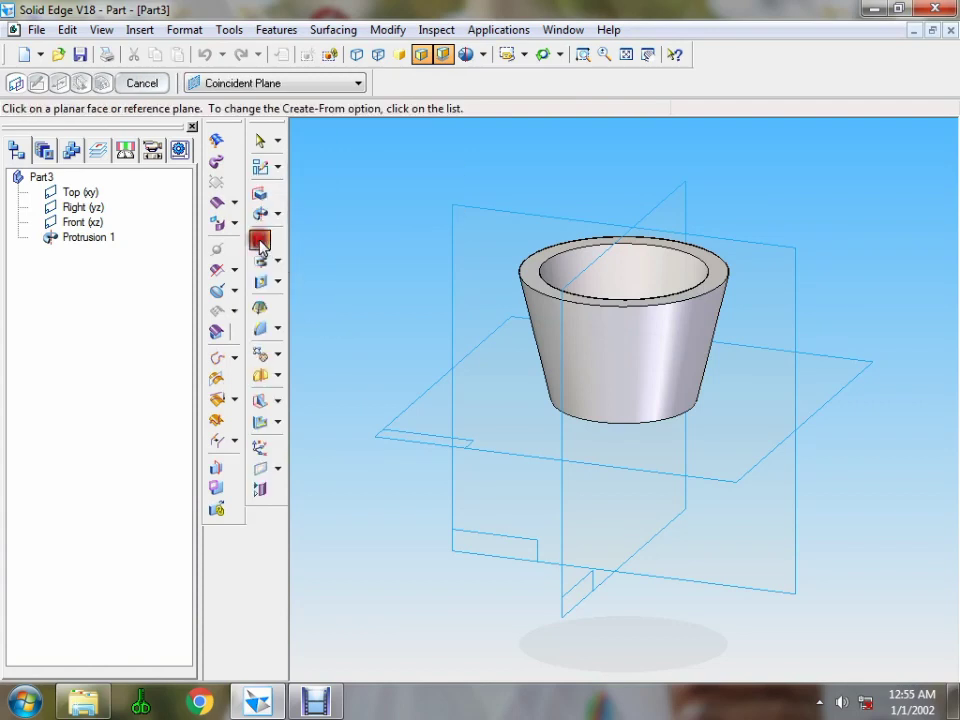
click(455, 389)
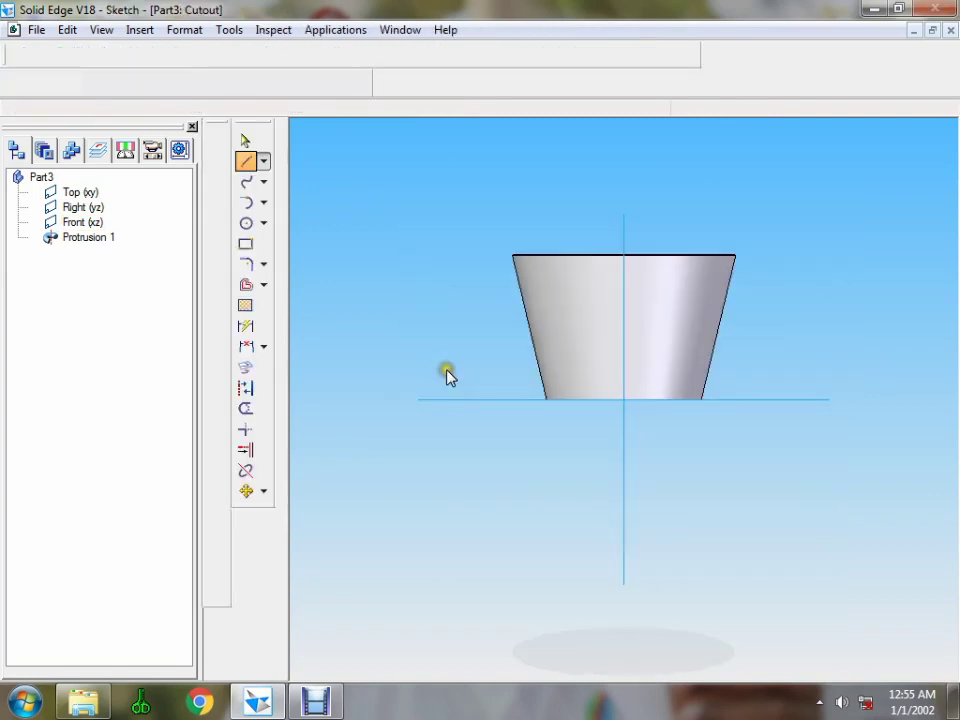
click(246, 223)
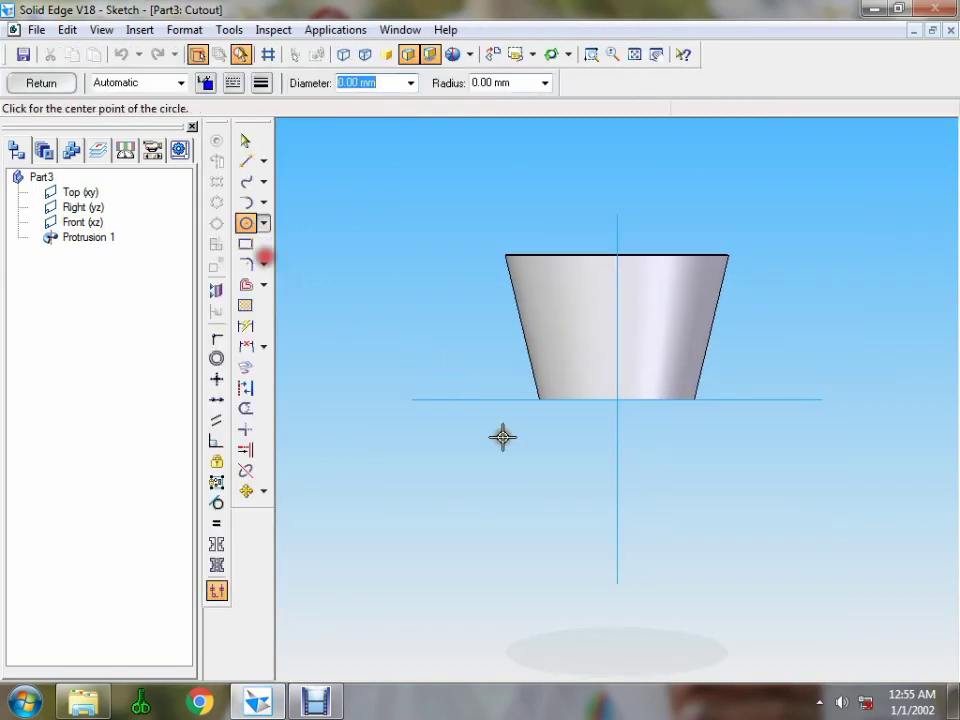
click(617, 255)
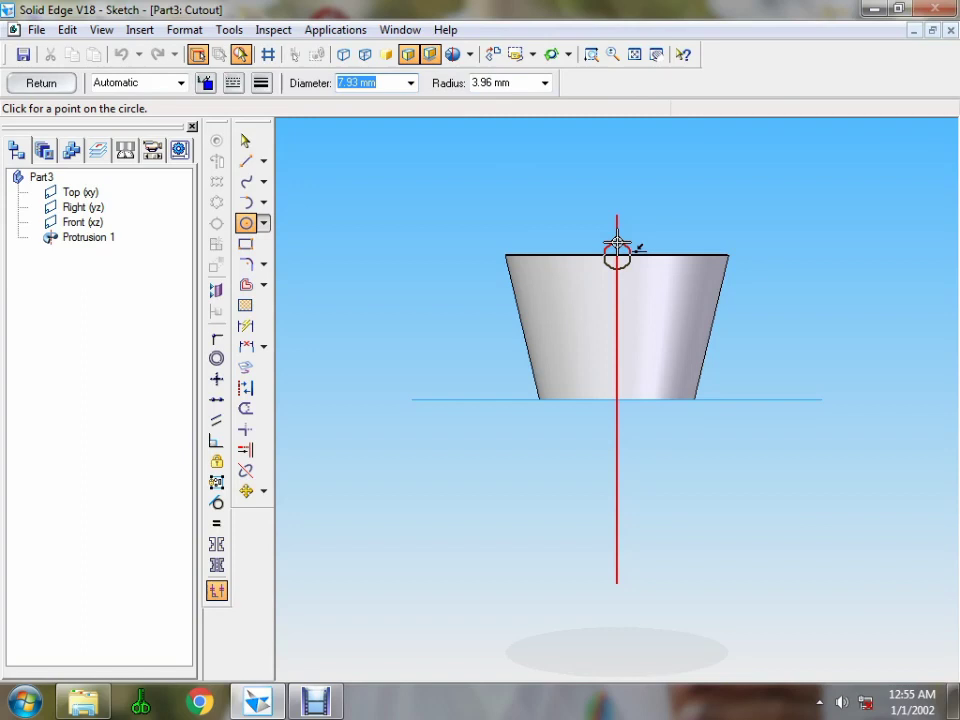
text(10)
key(Tab)
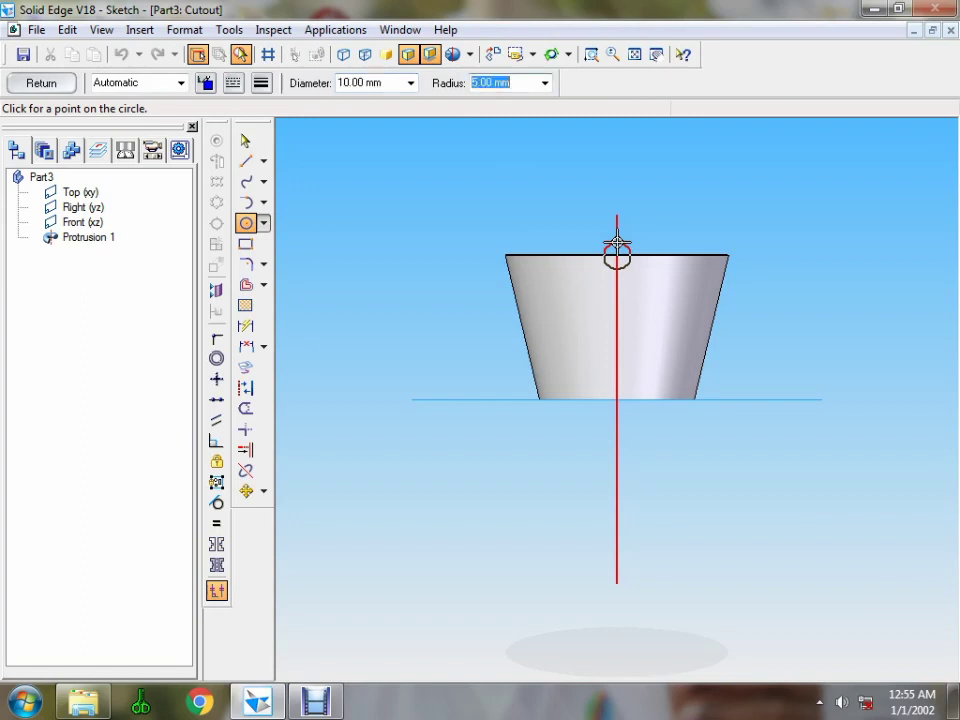
click(617, 243)
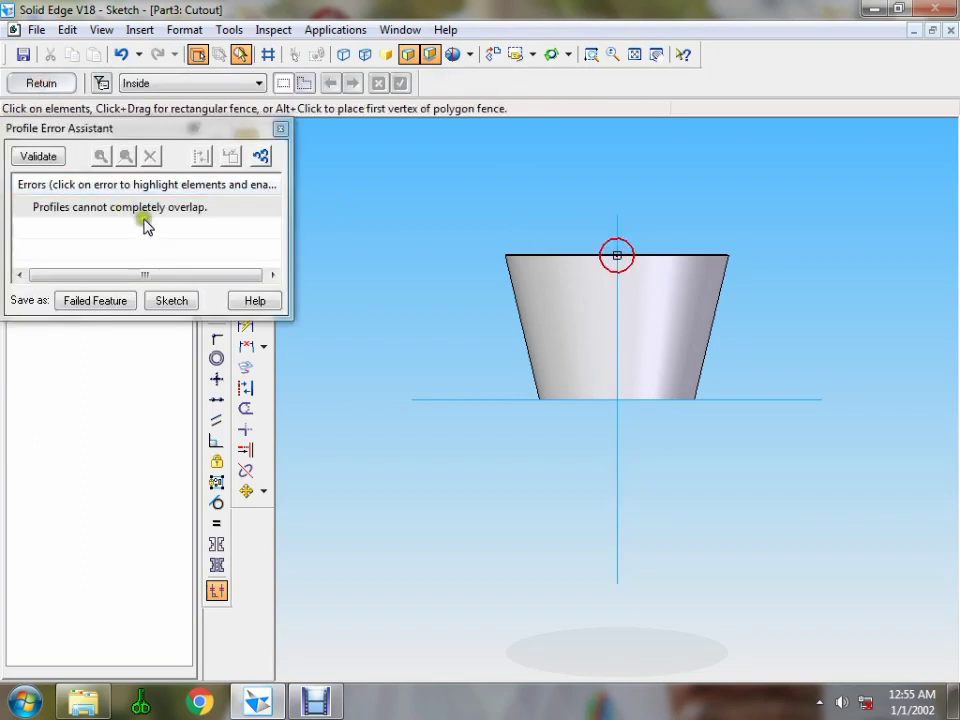
- Remove the overlapping duplicate circle and cut the remaining one symmetrically about 146 mm through both sides of the rim
click(280, 128)
click(624, 271)
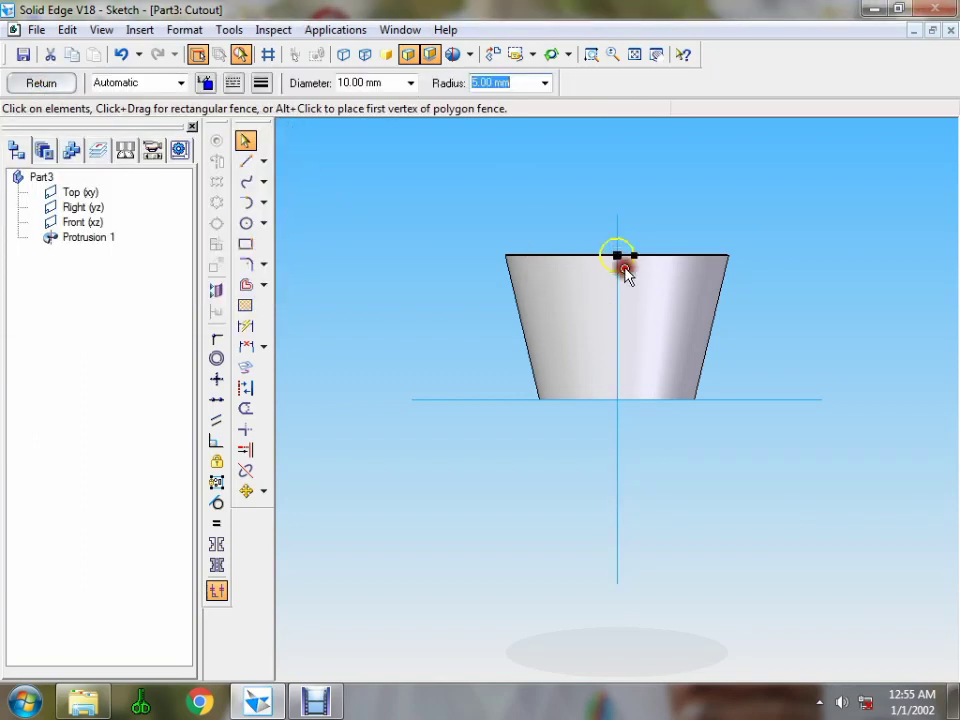
click(47, 83)
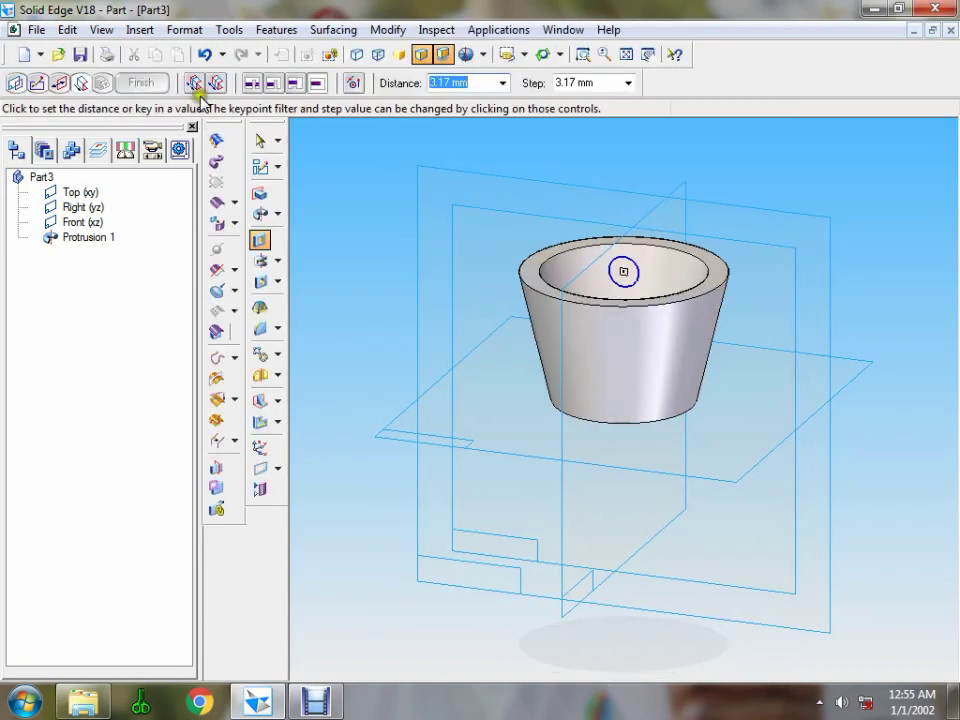
click(215, 88)
click(482, 295)
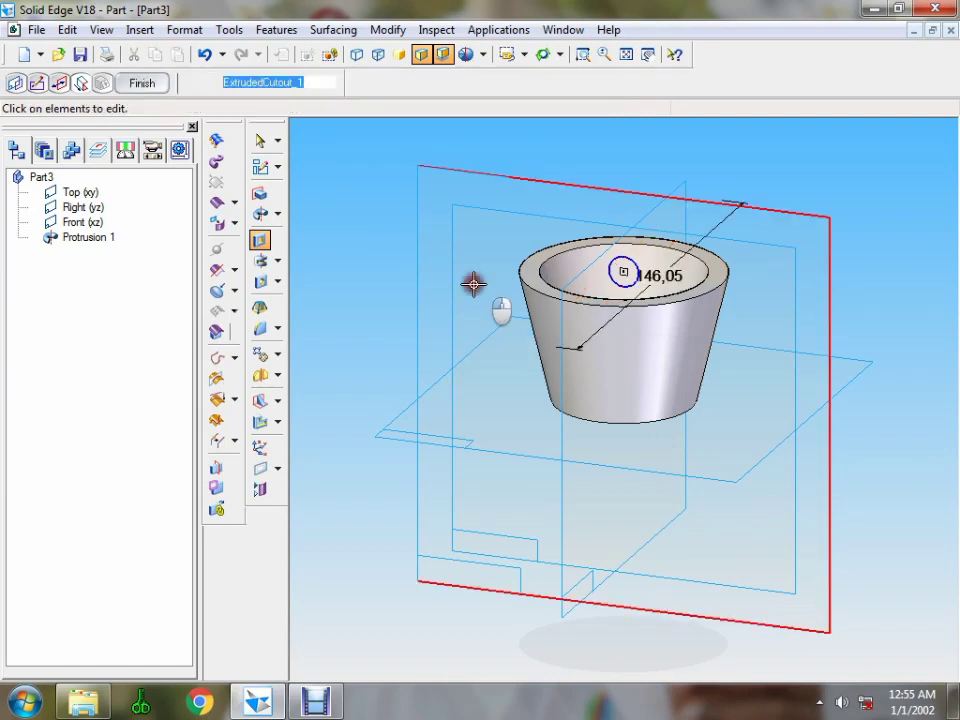
click(155, 85)
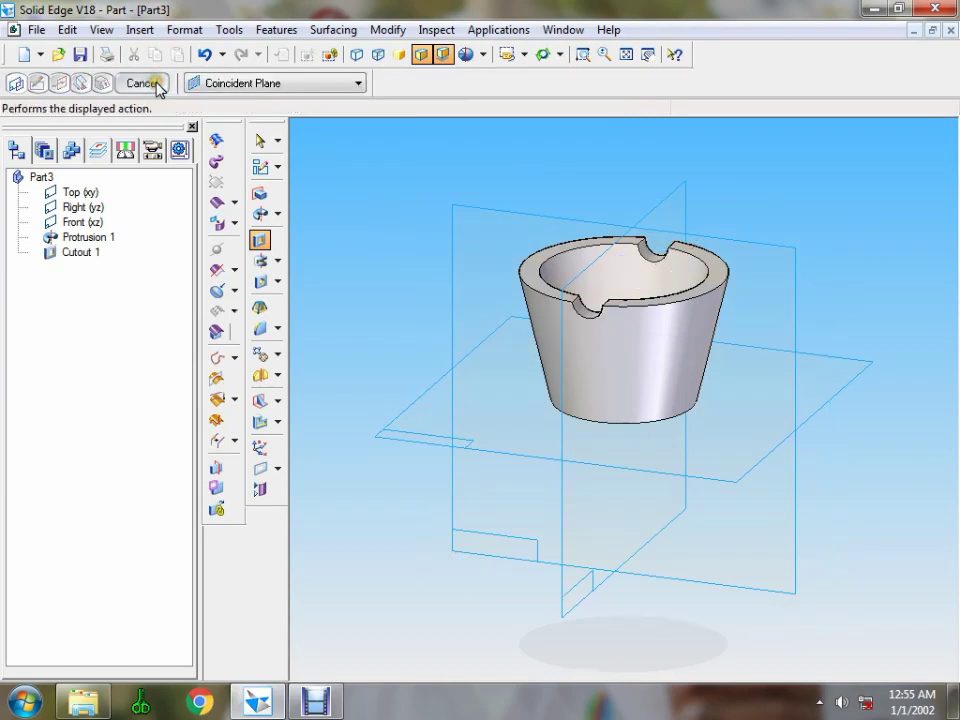
- Start a second cutout on the Right (yz) plane with a 10 mm diameter circle centred on the cup's top edge
click(259, 240)
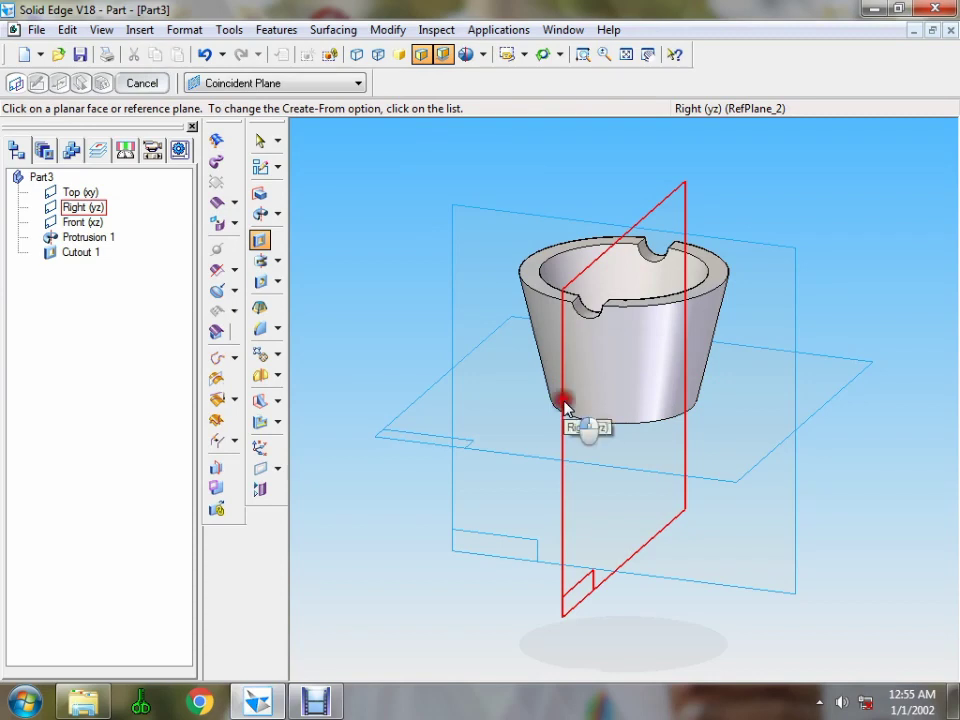
click(564, 405)
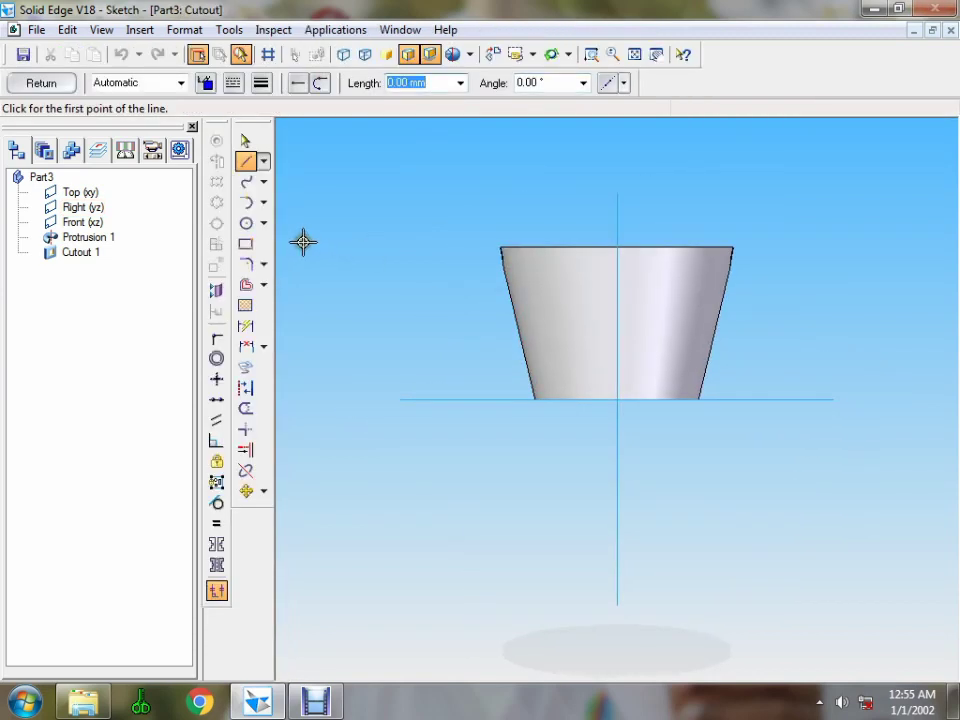
click(248, 223)
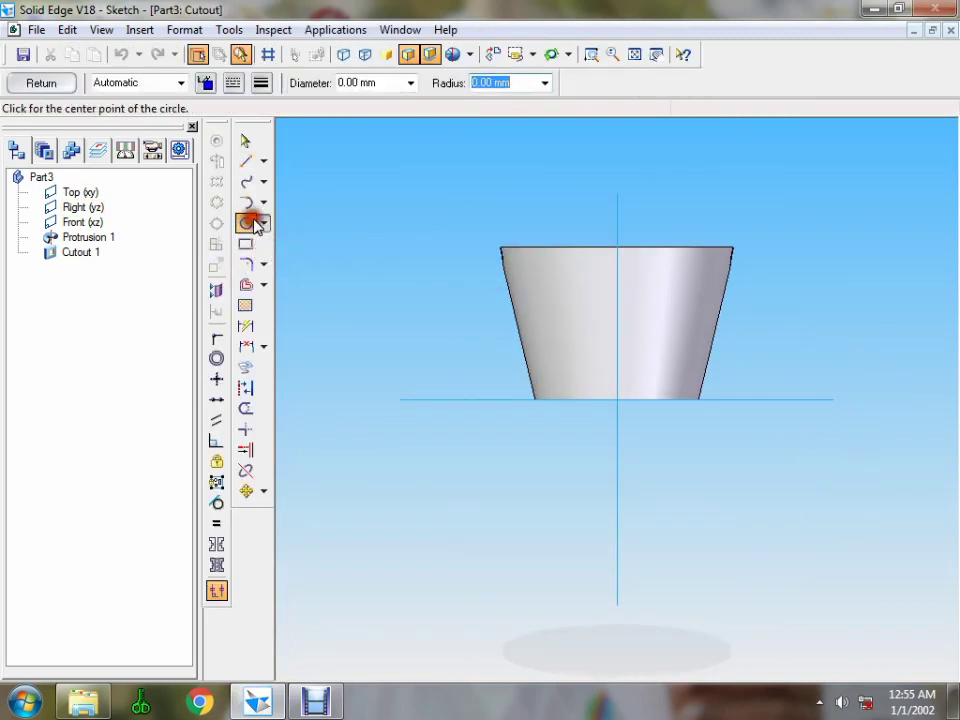
click(410, 83)
click(376, 96)
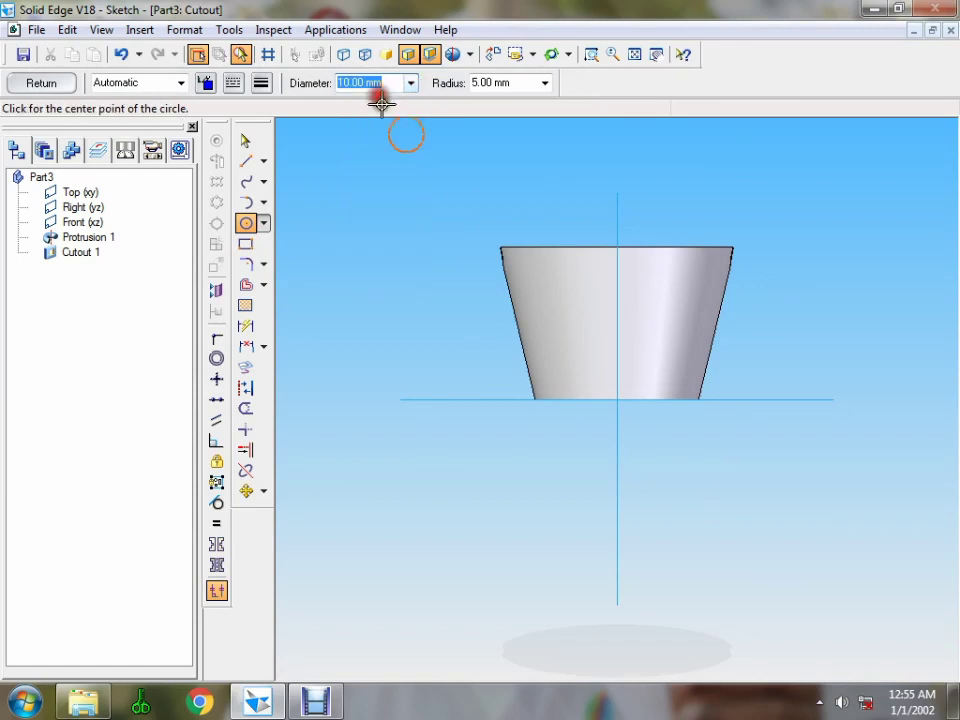
click(617, 246)
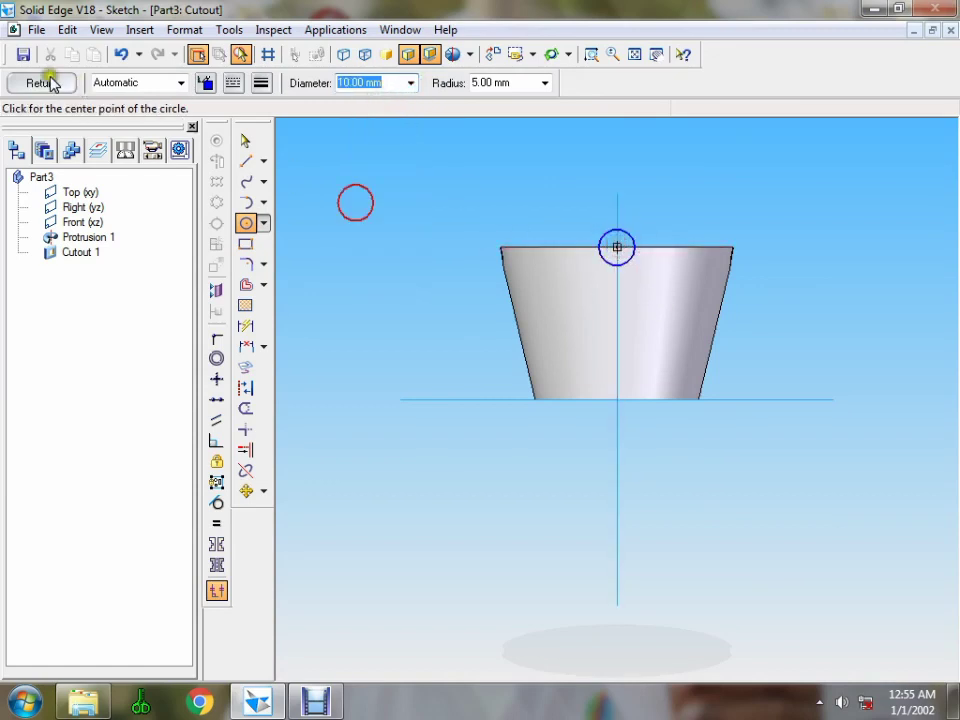
- Cut the circle symmetrically about 89 mm across the rim and finish the cutout
click(50, 82)
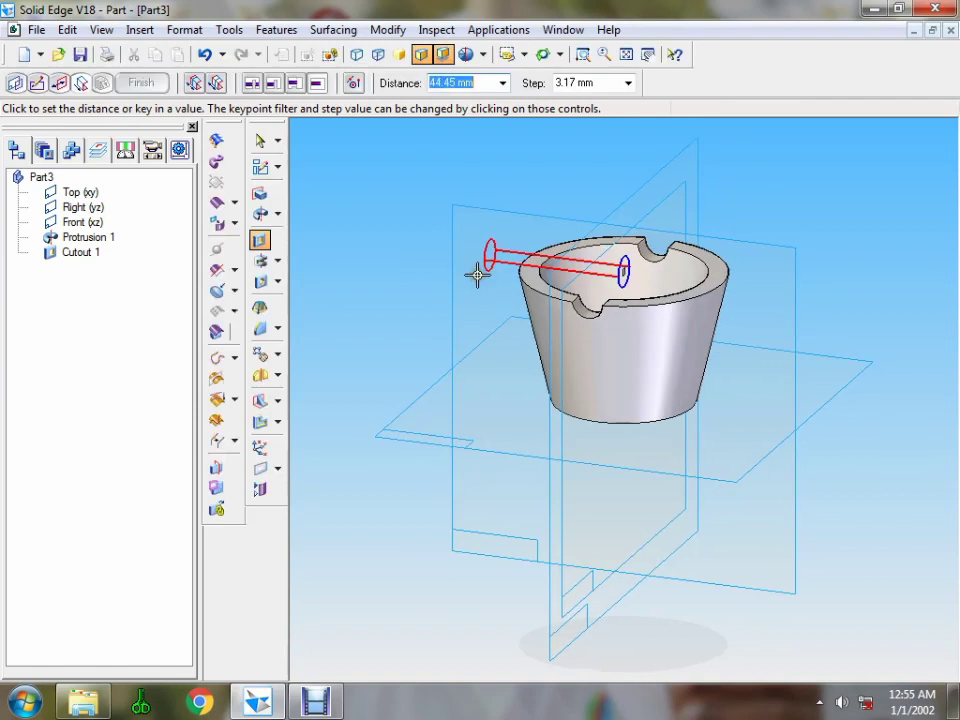
click(215, 83)
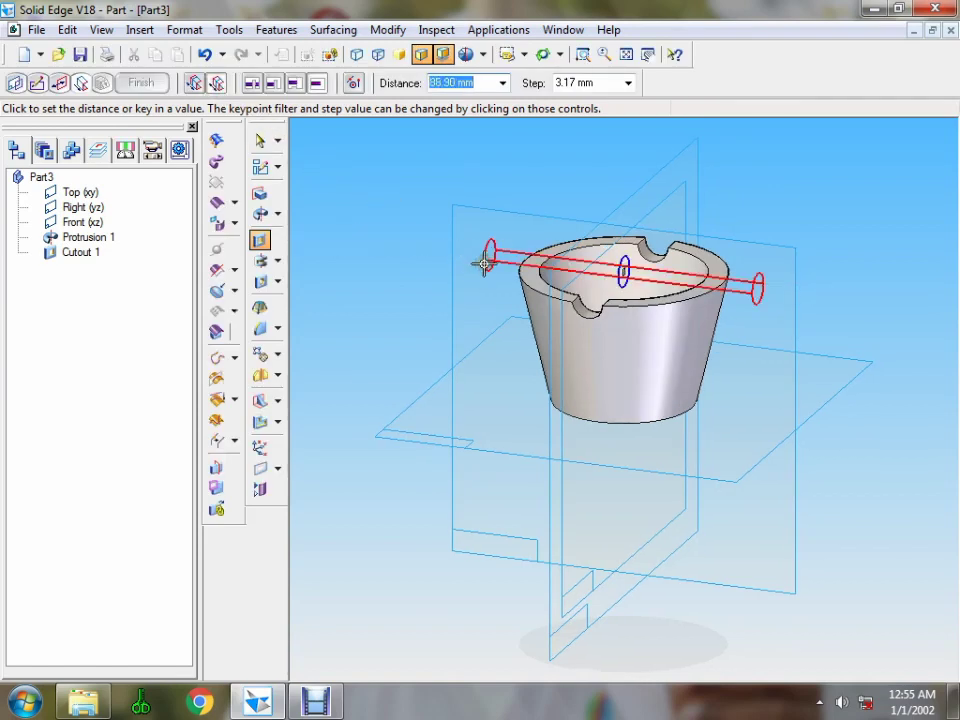
click(484, 263)
click(152, 83)
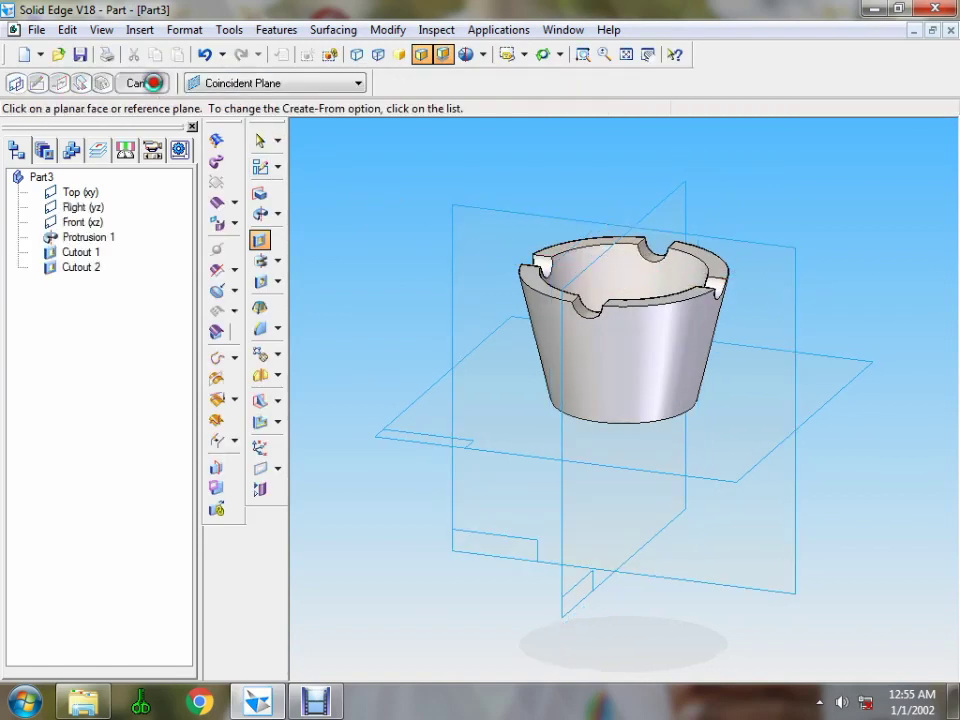
- Start a cutout on the cup's inner floor and draw a 22.5 mm diameter circle at its centre
middle_drag(846, 353, 825, 448)
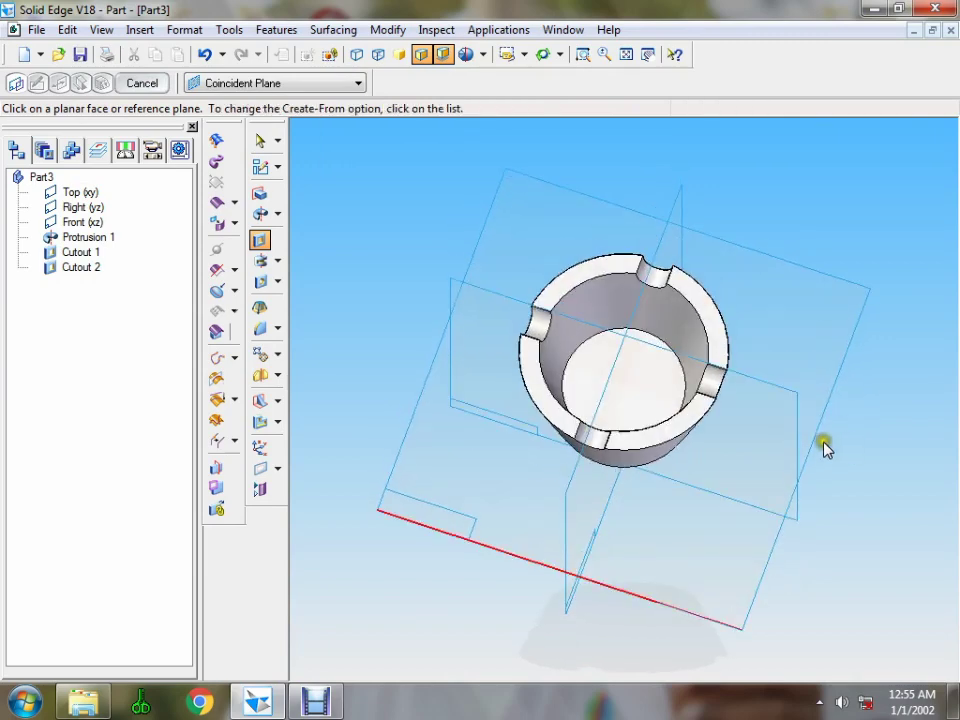
click(276, 244)
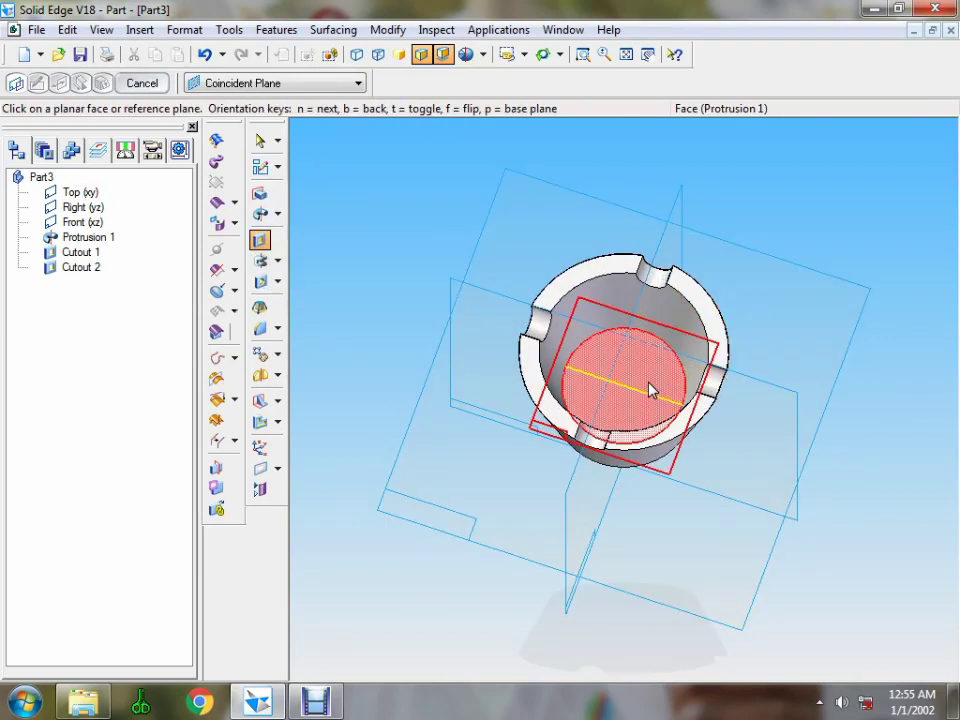
click(650, 390)
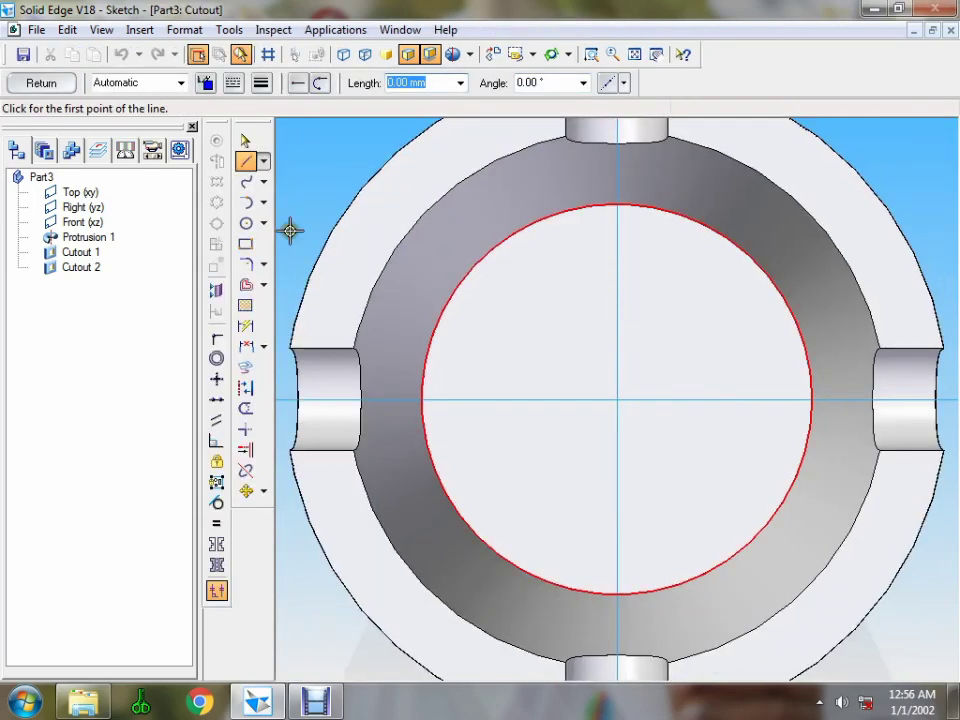
click(245, 223)
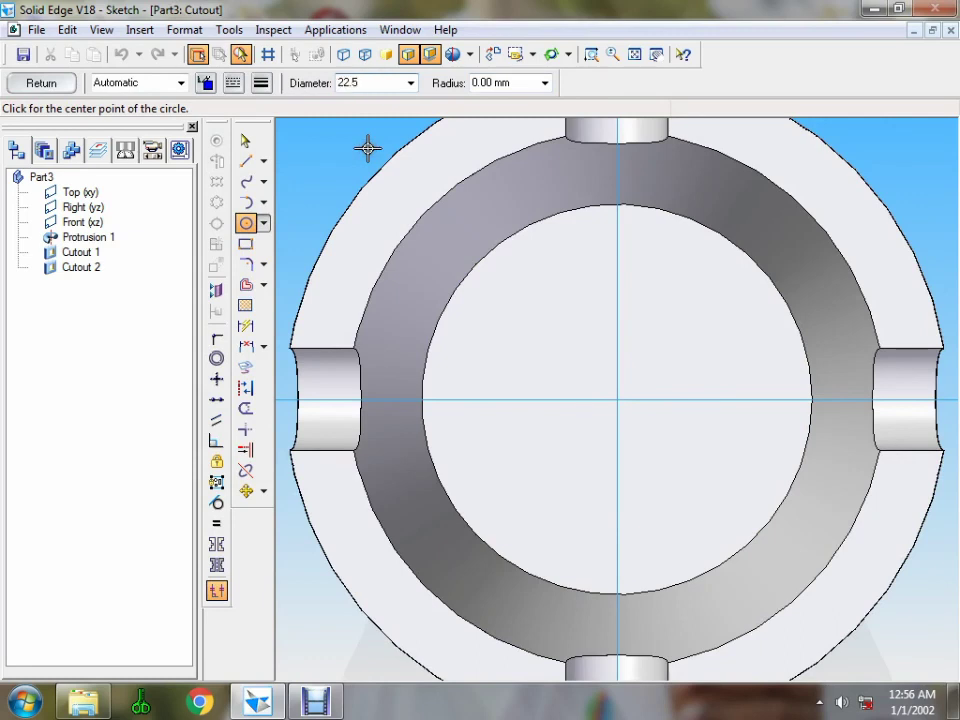
text(22.5)
key(Tab)
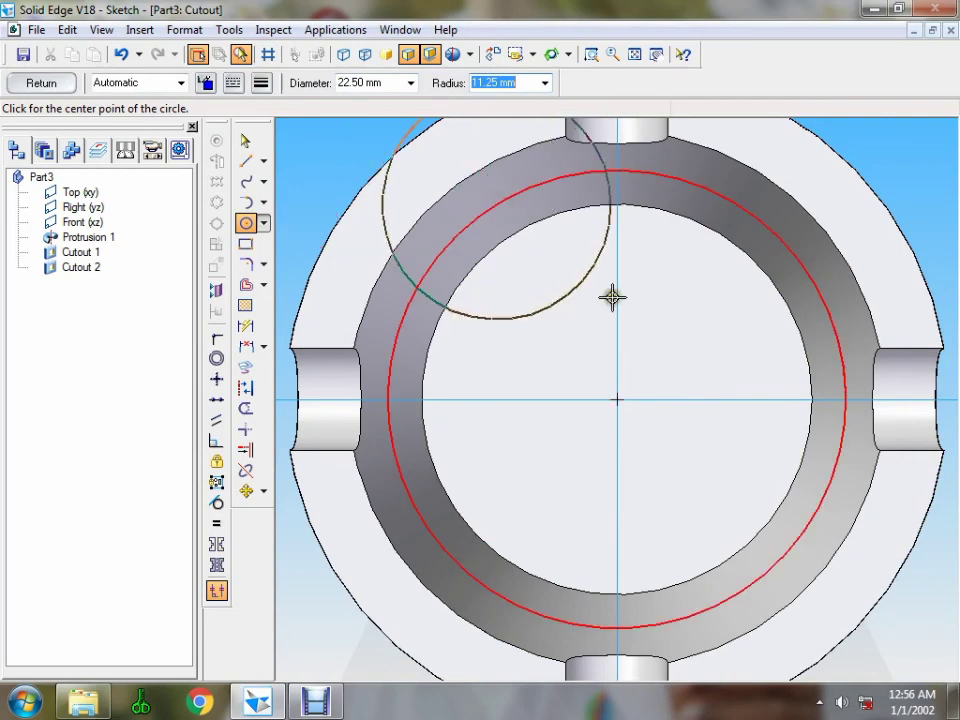
click(616, 399)
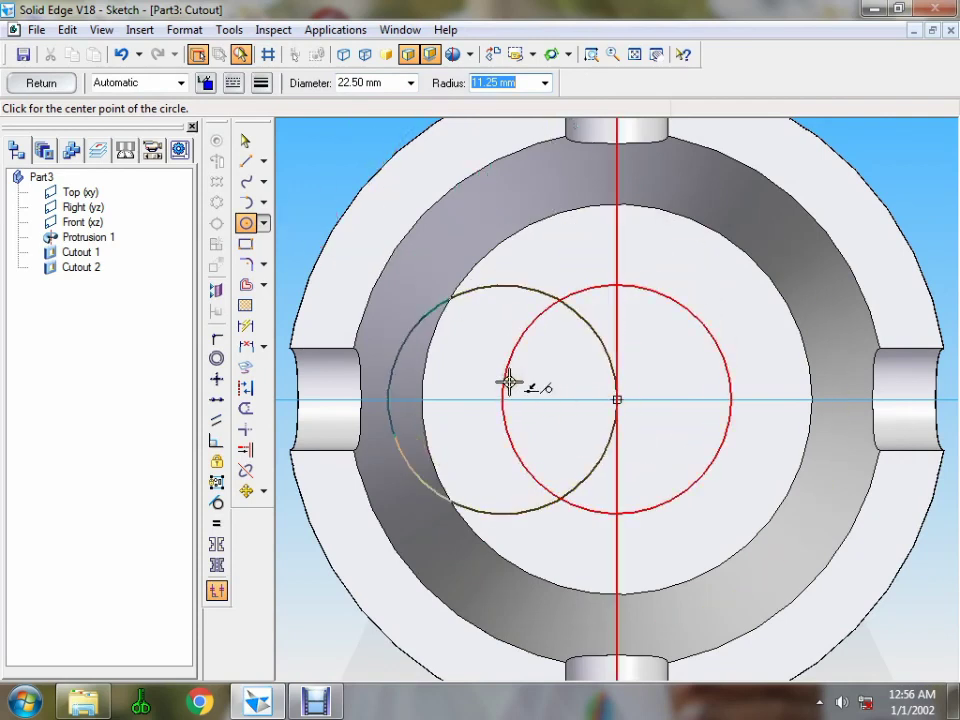
- Cut the floor circle about 35 mm downwards through the cup's base and finish the feature
click(52, 86)
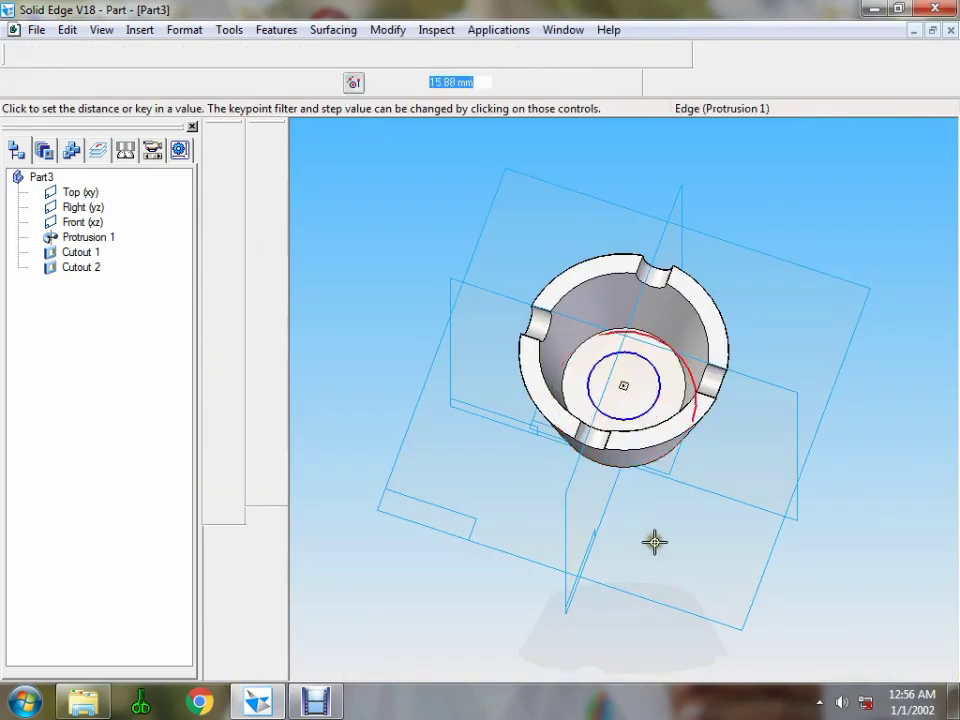
text(12)
key(Return)
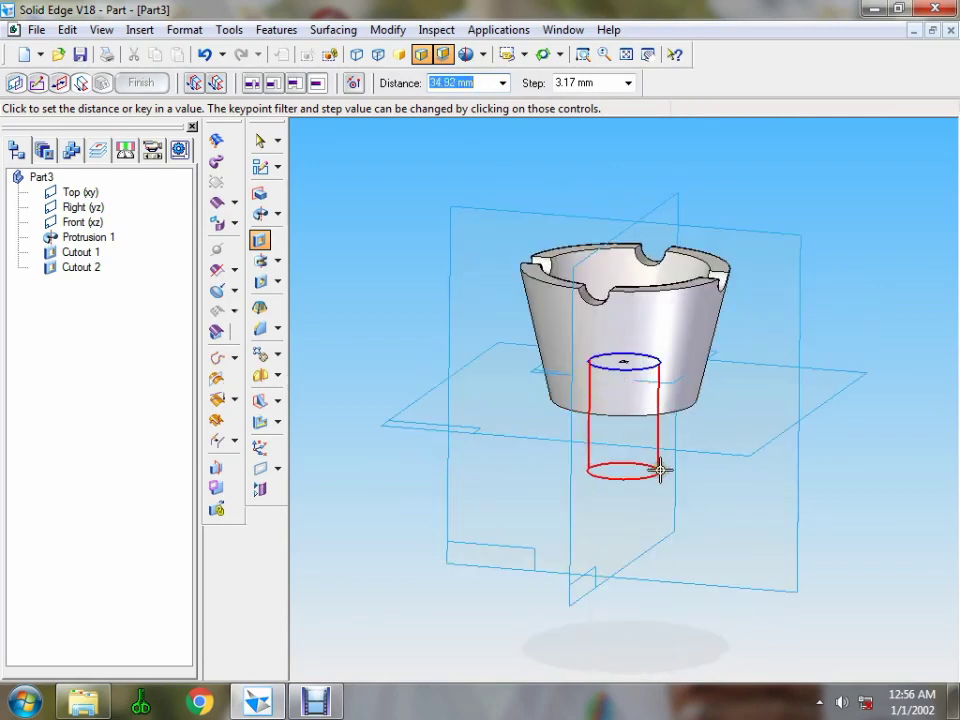
click(660, 472)
click(146, 86)
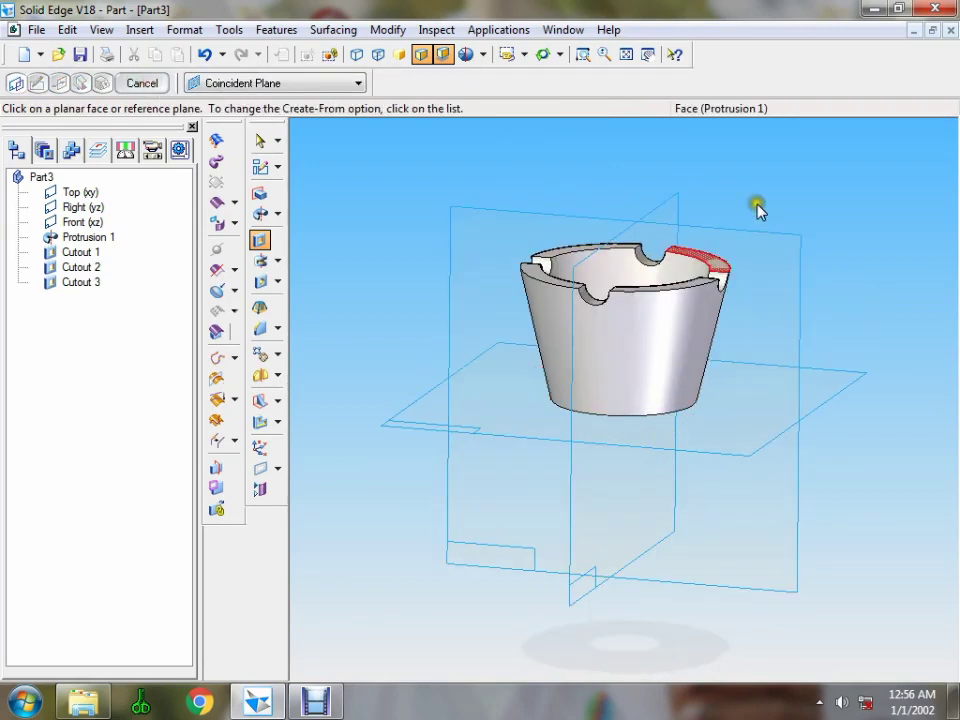
- Save the part as Cup in the Screw Jack folder, accepting the default file properties
middle_drag(757, 208, 778, 298)
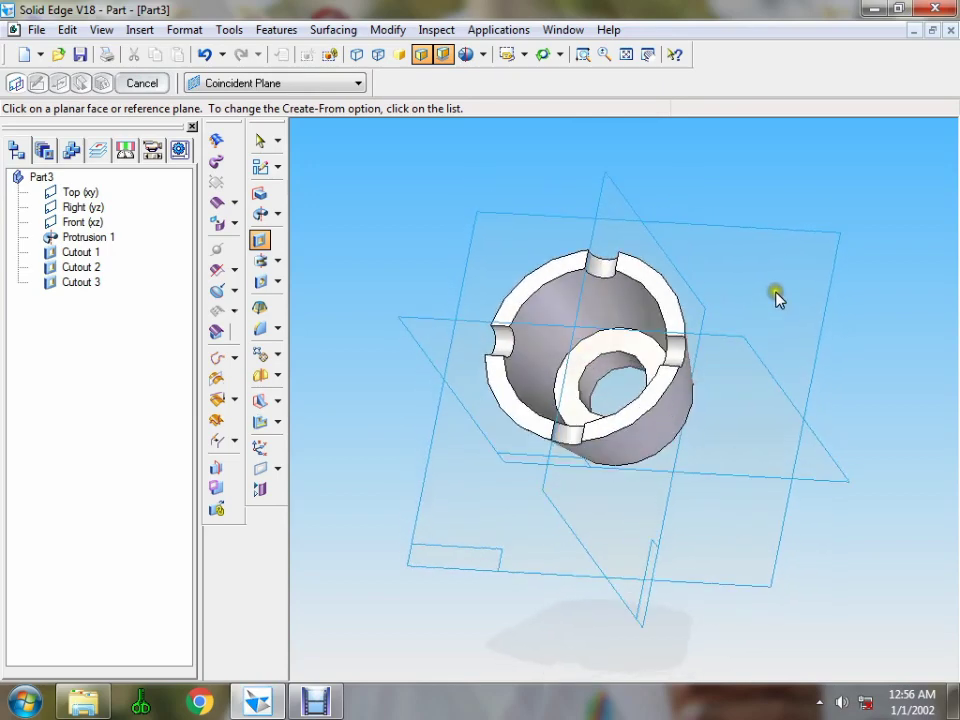
click(78, 55)
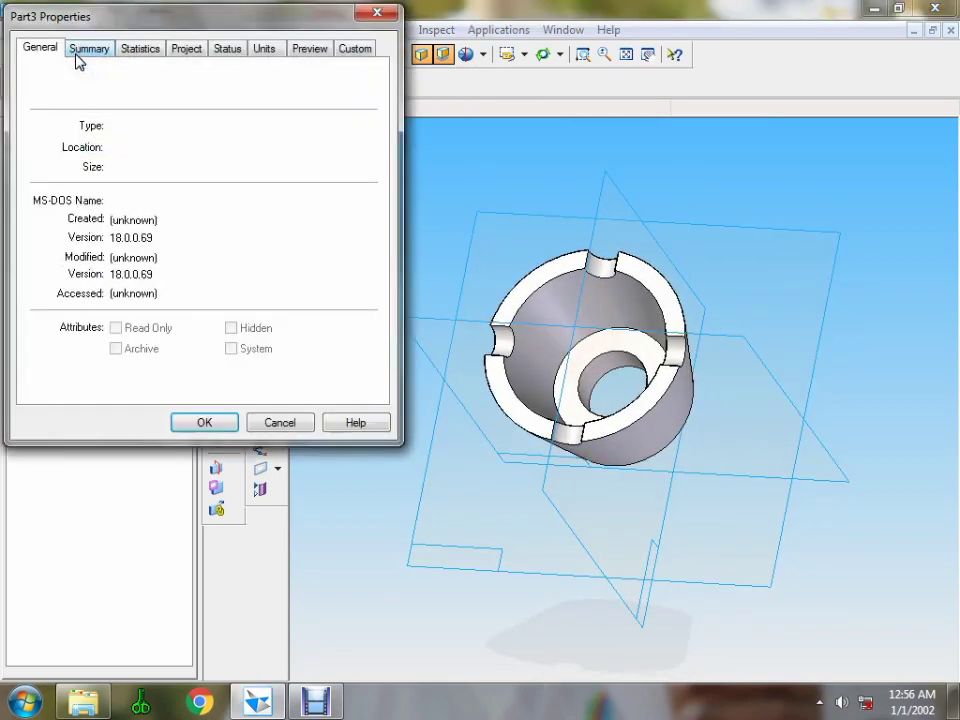
click(205, 423)
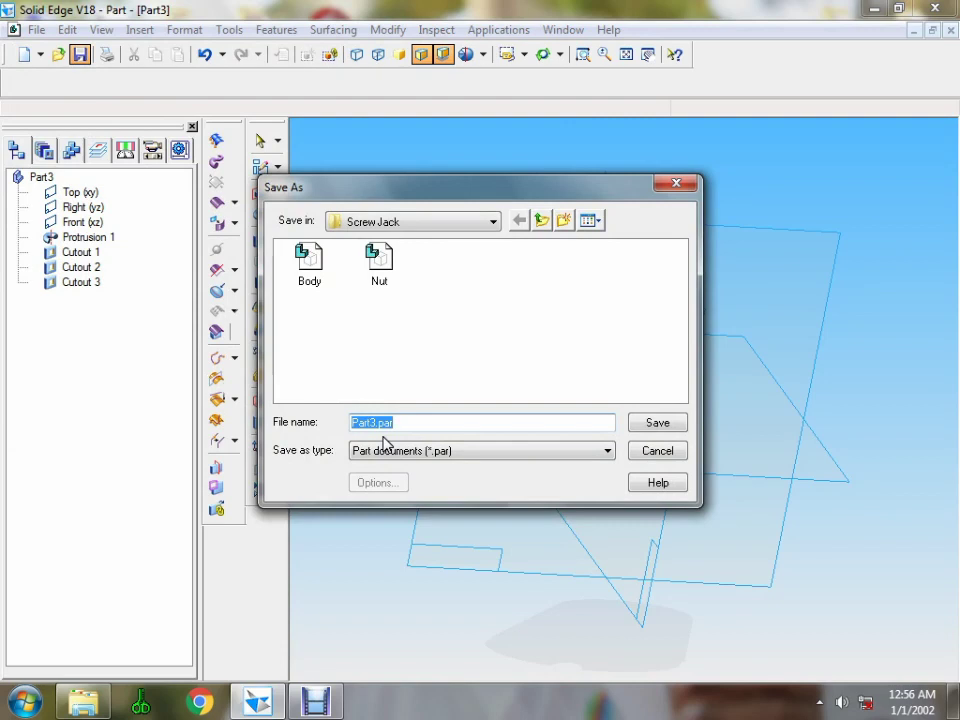
text(Cup)
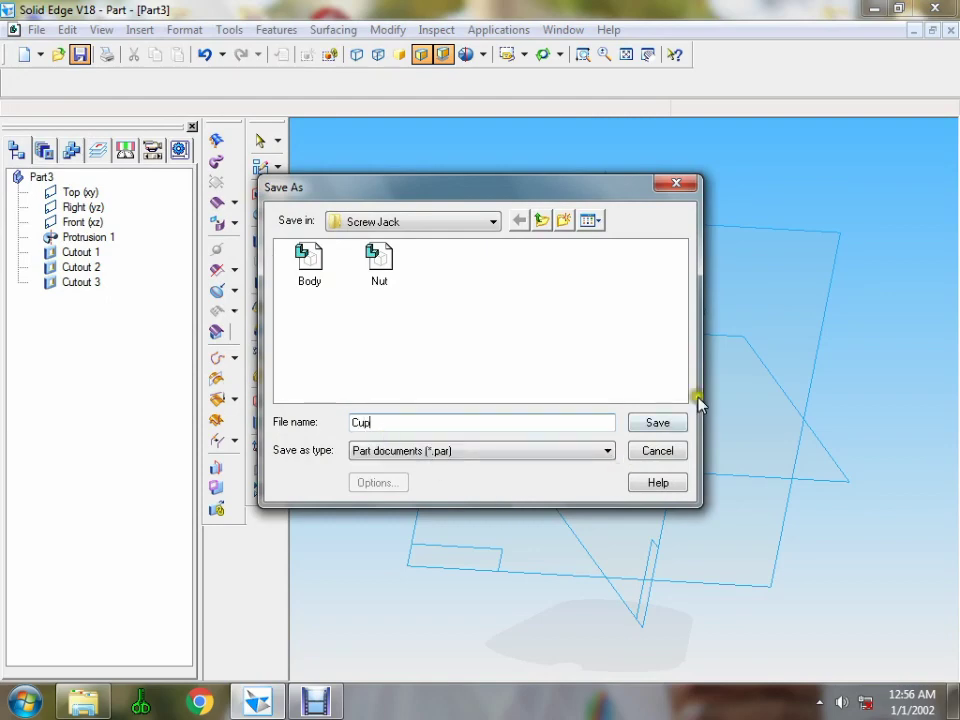
click(669, 421)
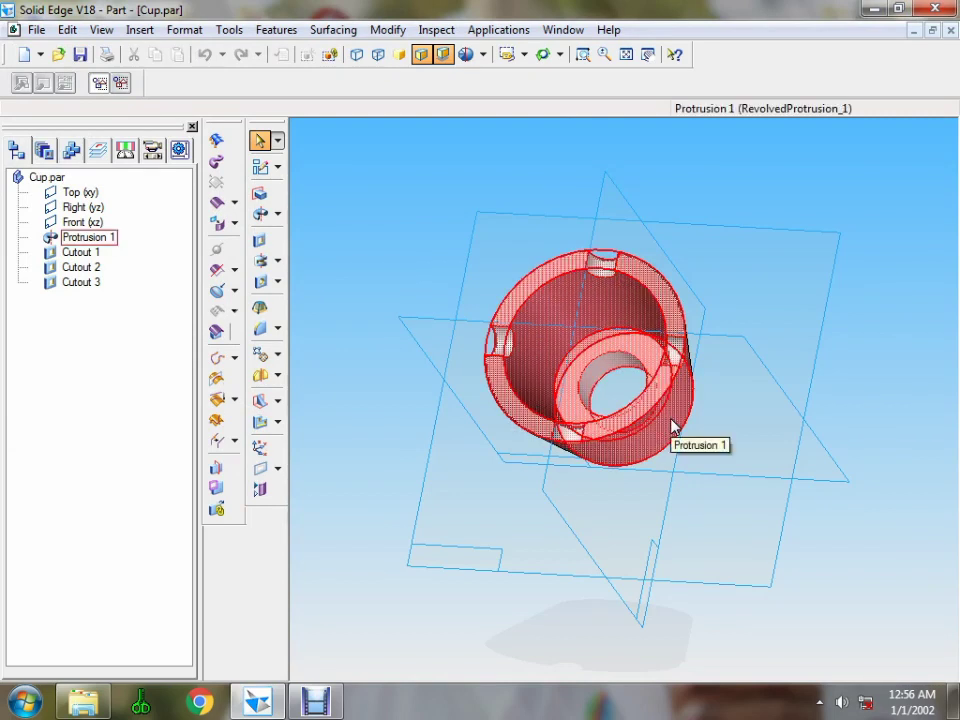
- Create a new solid part and start an extruded protrusion sketch on the Top (xy) plane
click(40, 54)
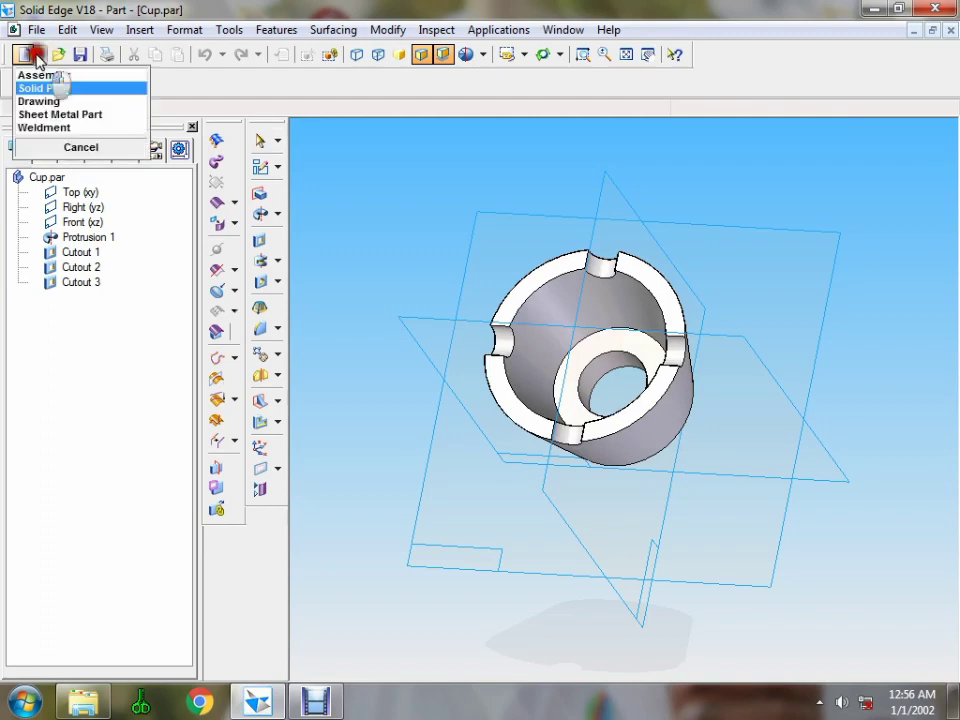
click(76, 89)
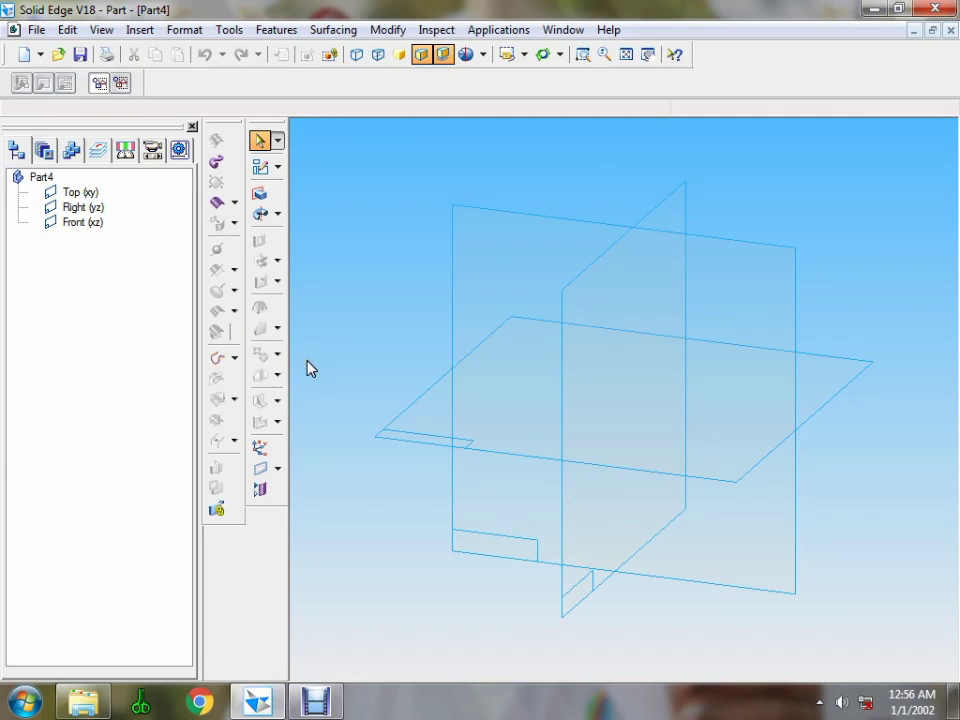
click(262, 194)
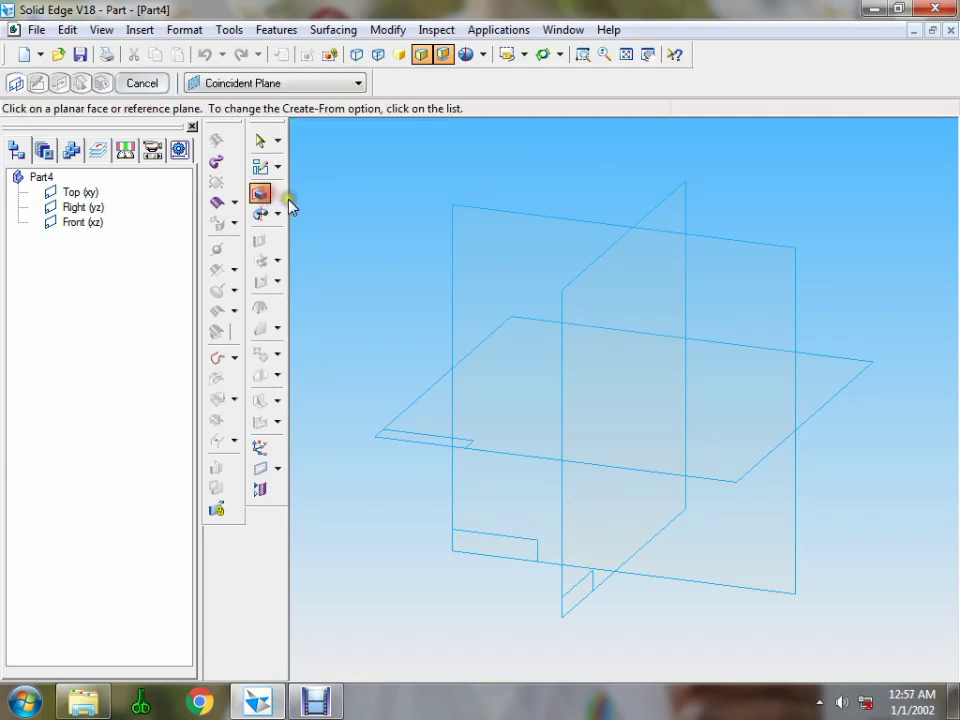
click(427, 436)
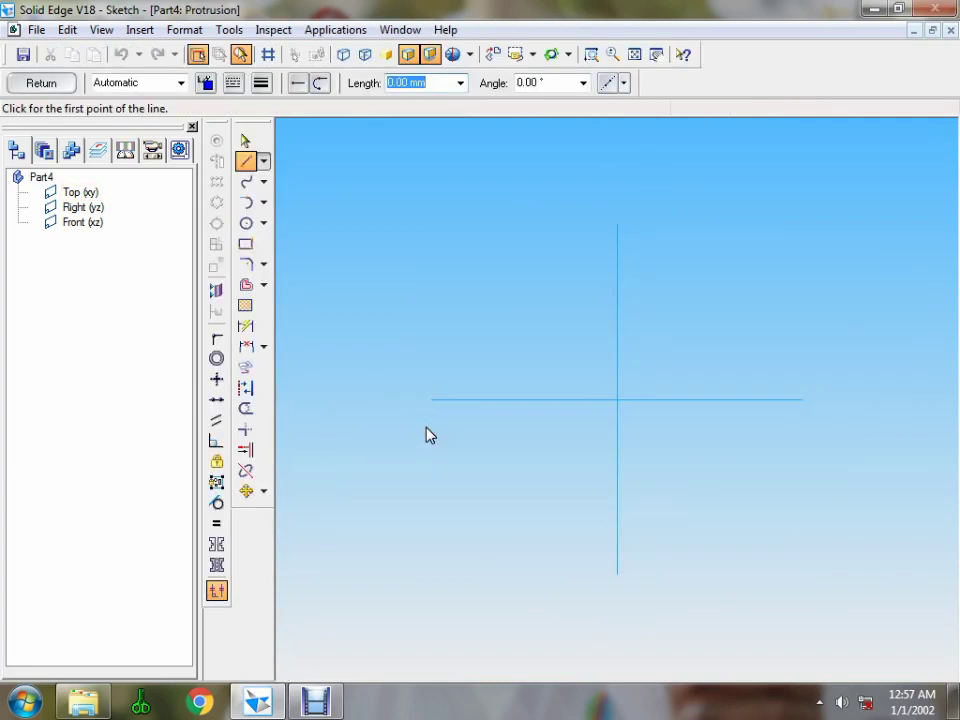
- Draw a 38 mm diameter circle centred on the origin and close the sketch
click(246, 223)
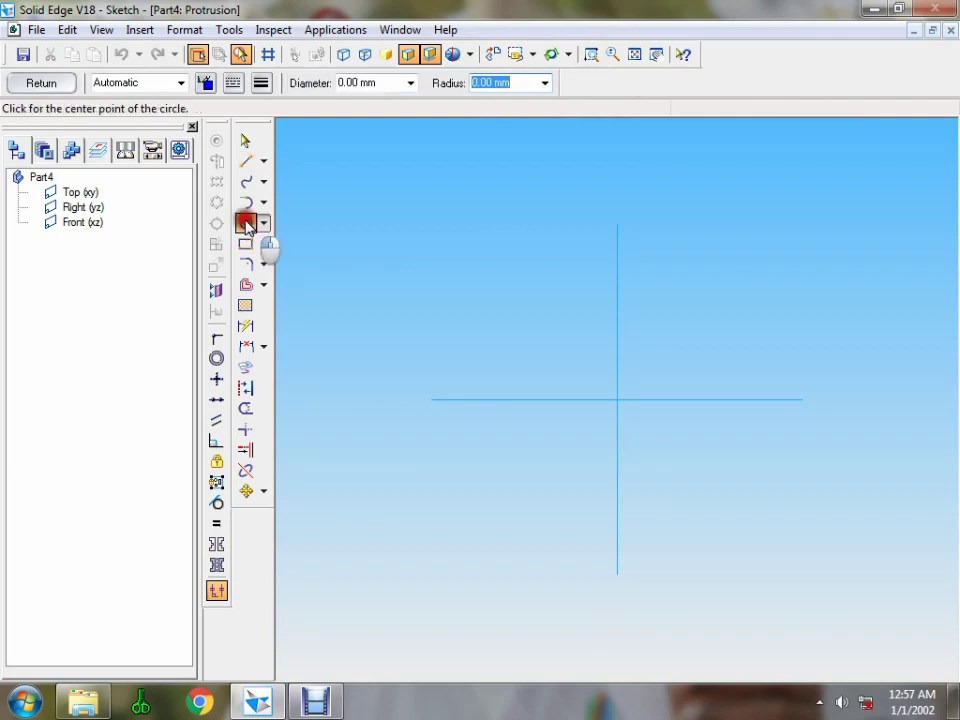
click(617, 399)
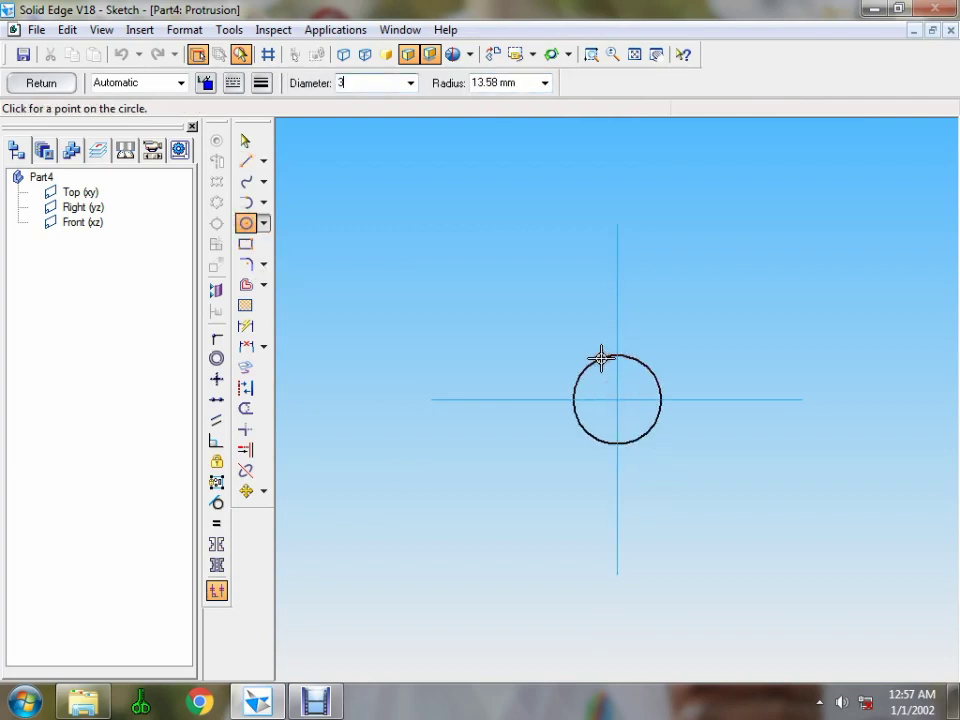
text(38)
key(Return)
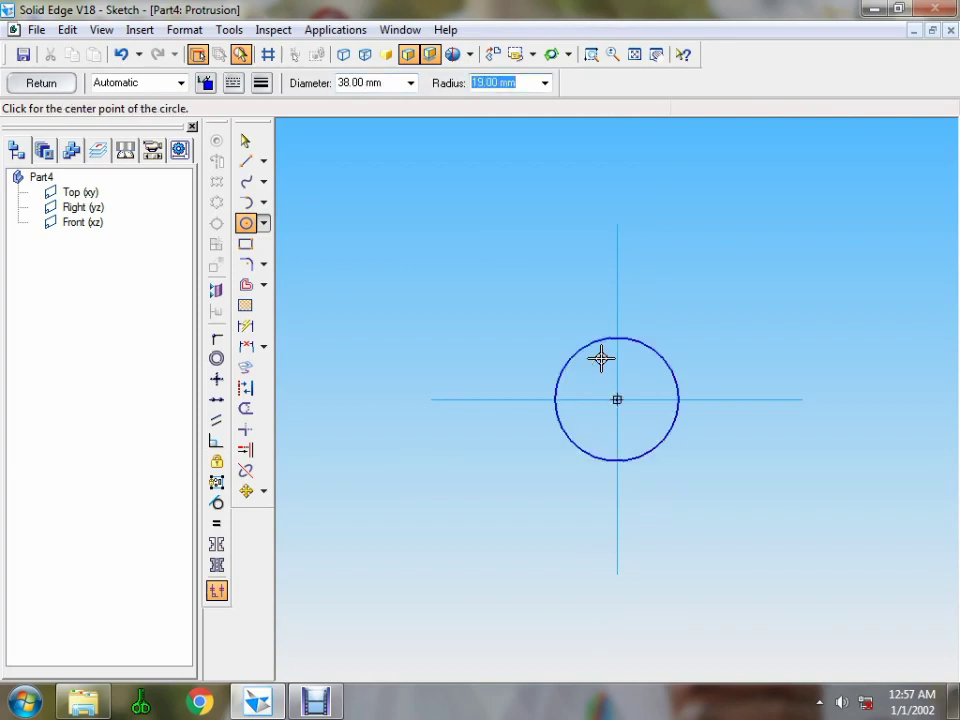
click(40, 83)
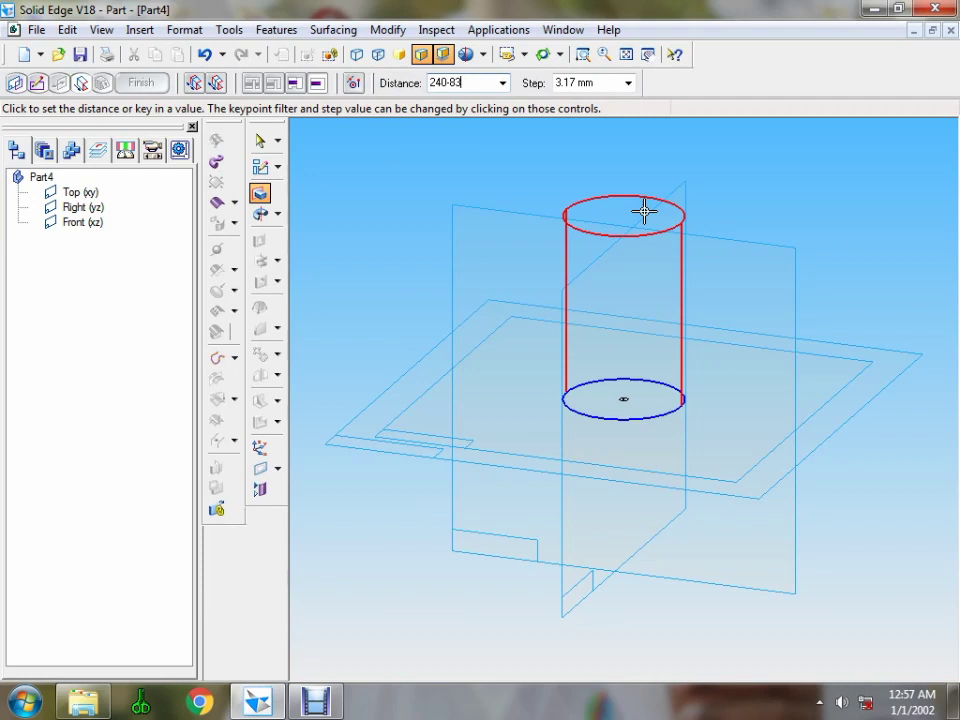
- Extrude the circle upwards by 240-83, i.e. 157 mm, fit the view and finish the protrusion
key(Return)
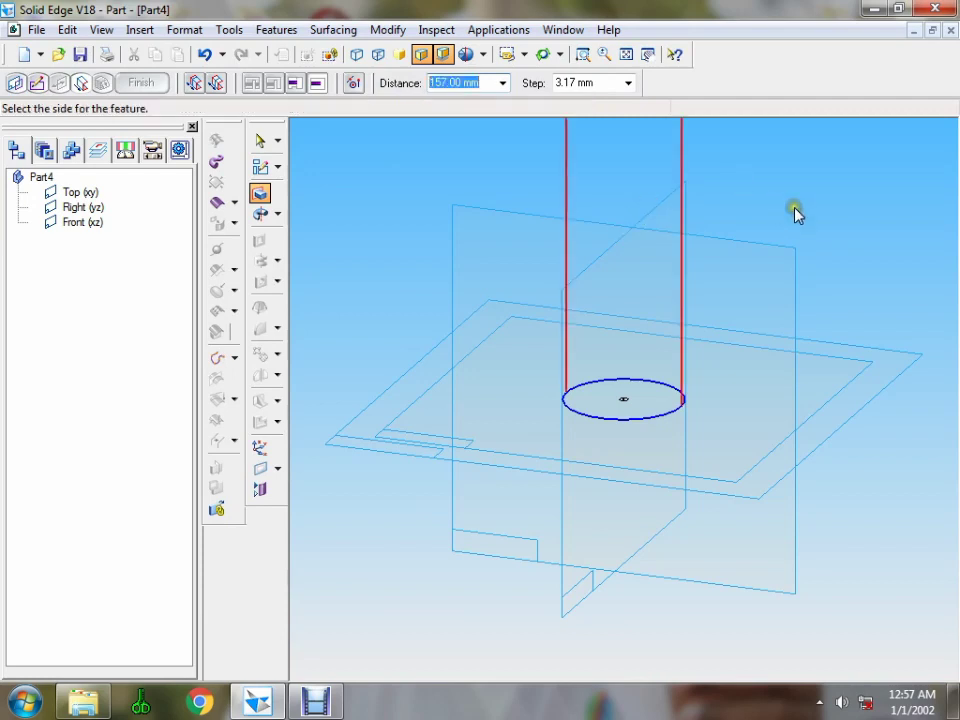
click(793, 211)
click(630, 57)
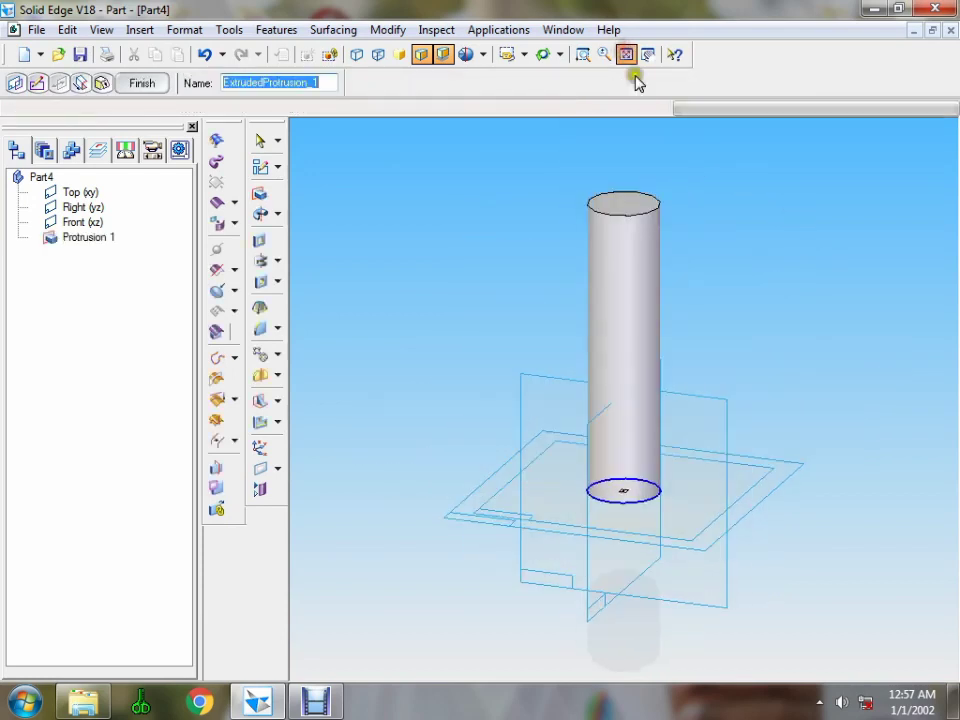
click(142, 83)
- Start another extruded protrusion with its sketch on the cylinder's top end face
click(261, 195)
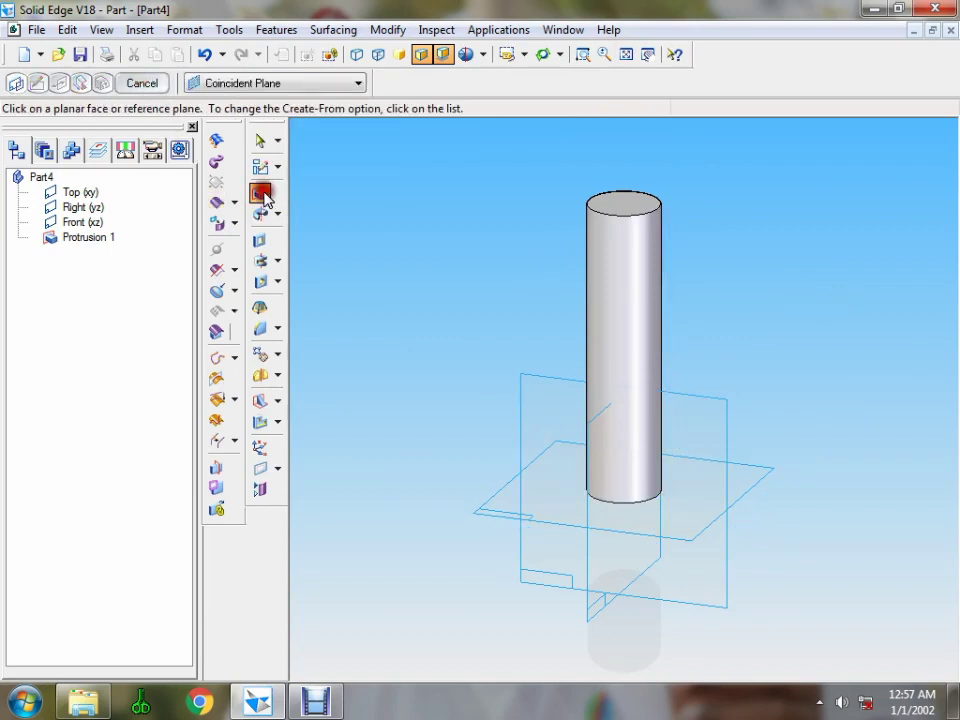
click(644, 214)
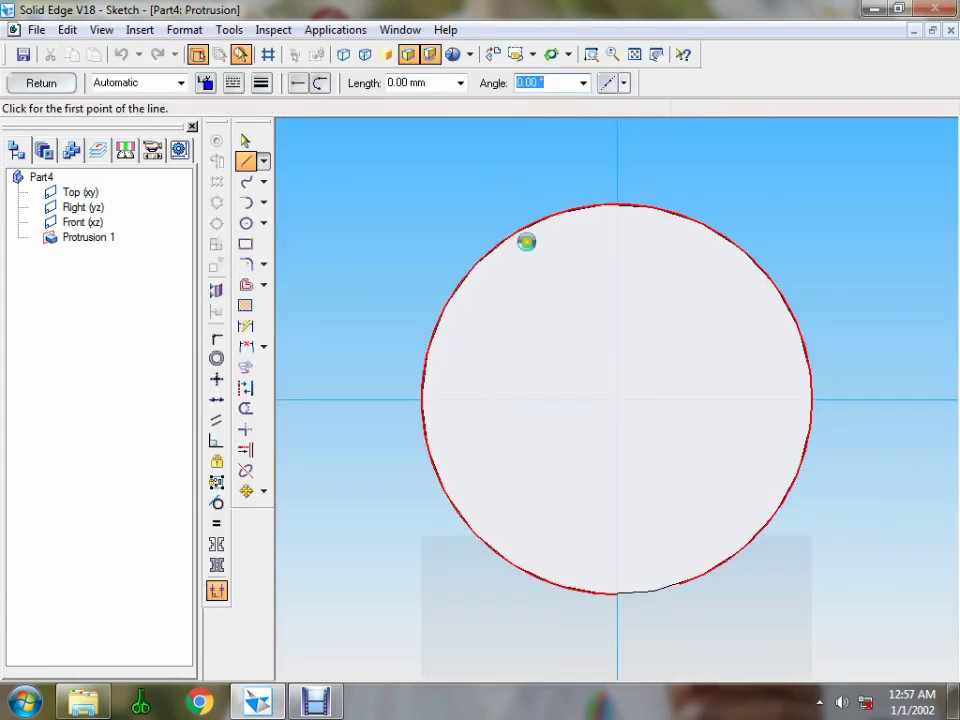
click(634, 54)
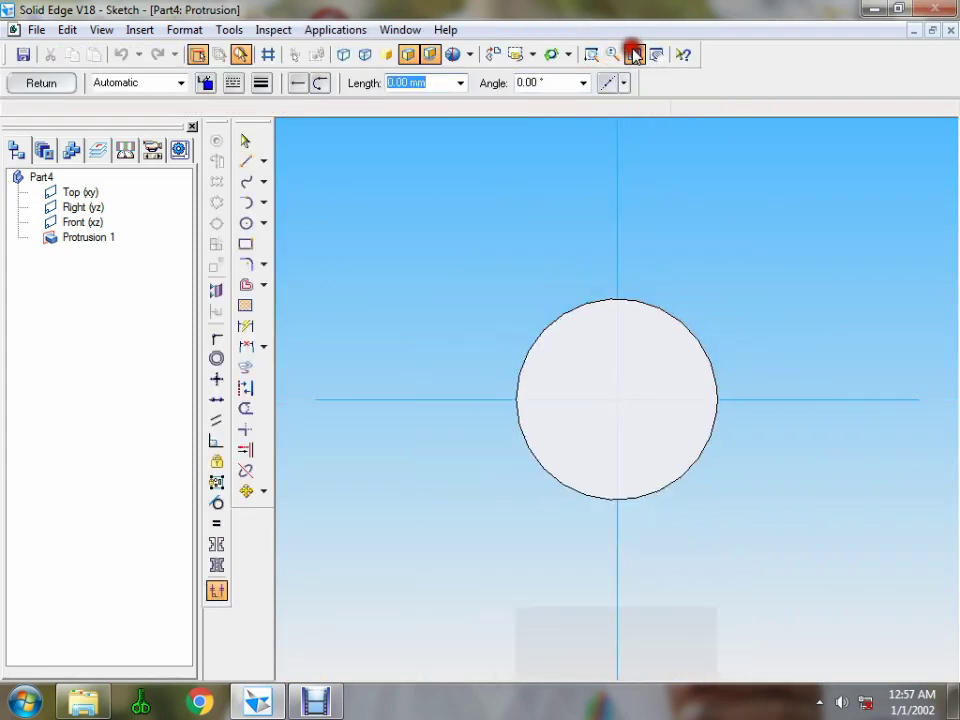
click(246, 223)
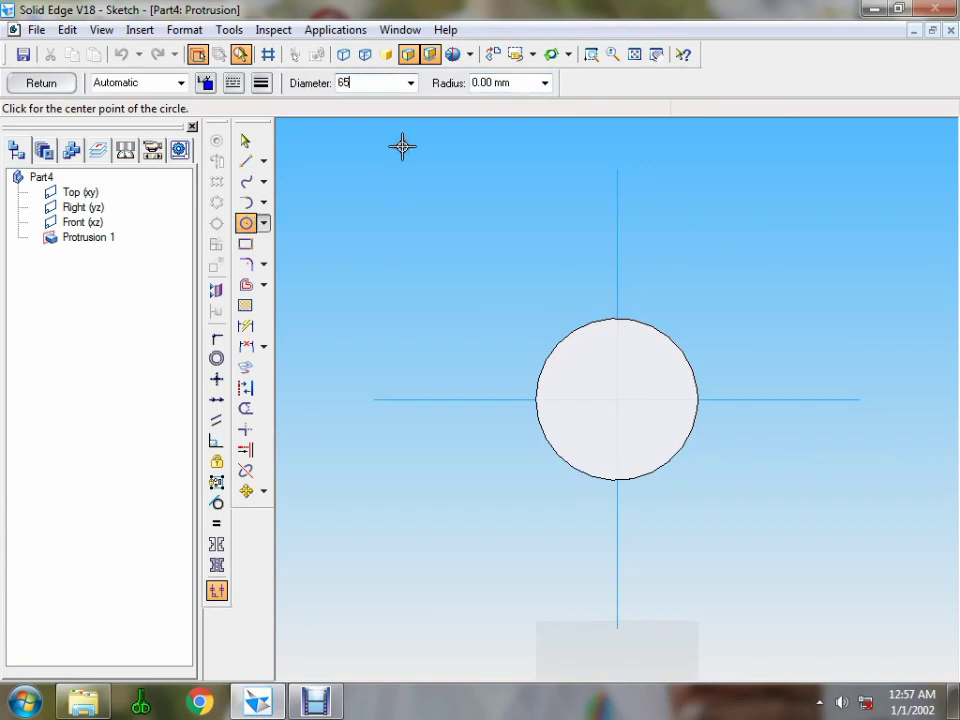
text(65)
key(Tab)
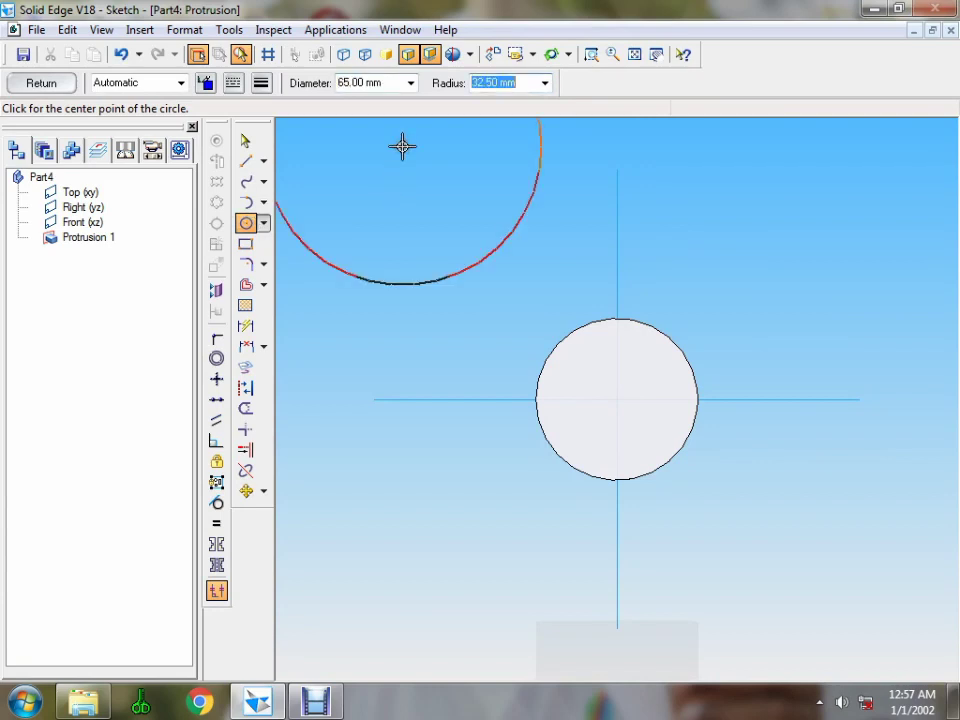
click(617, 401)
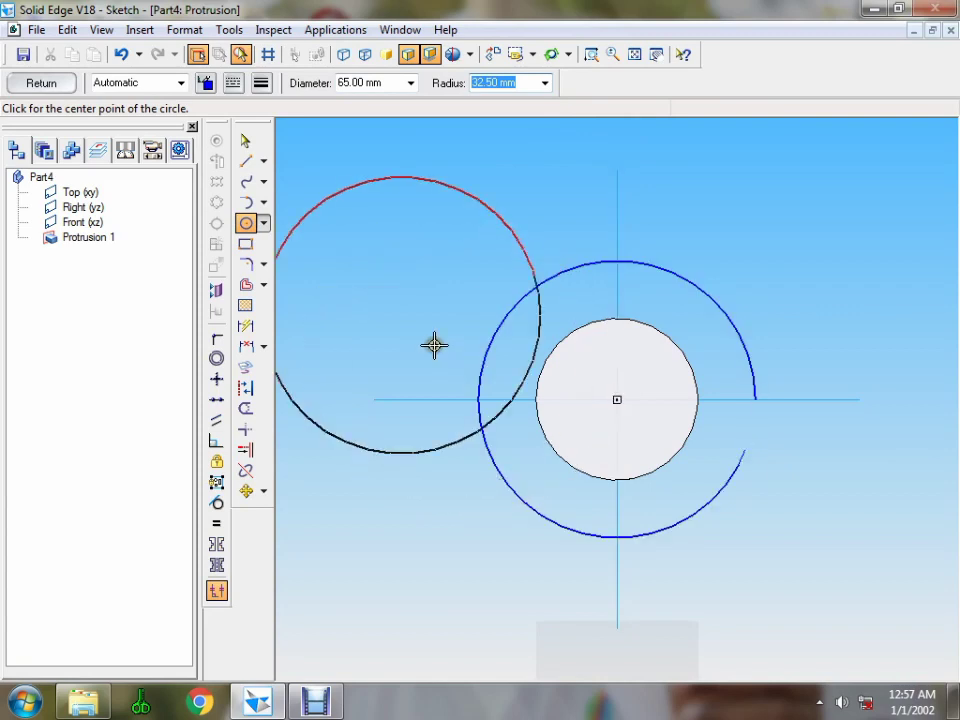
click(43, 84)
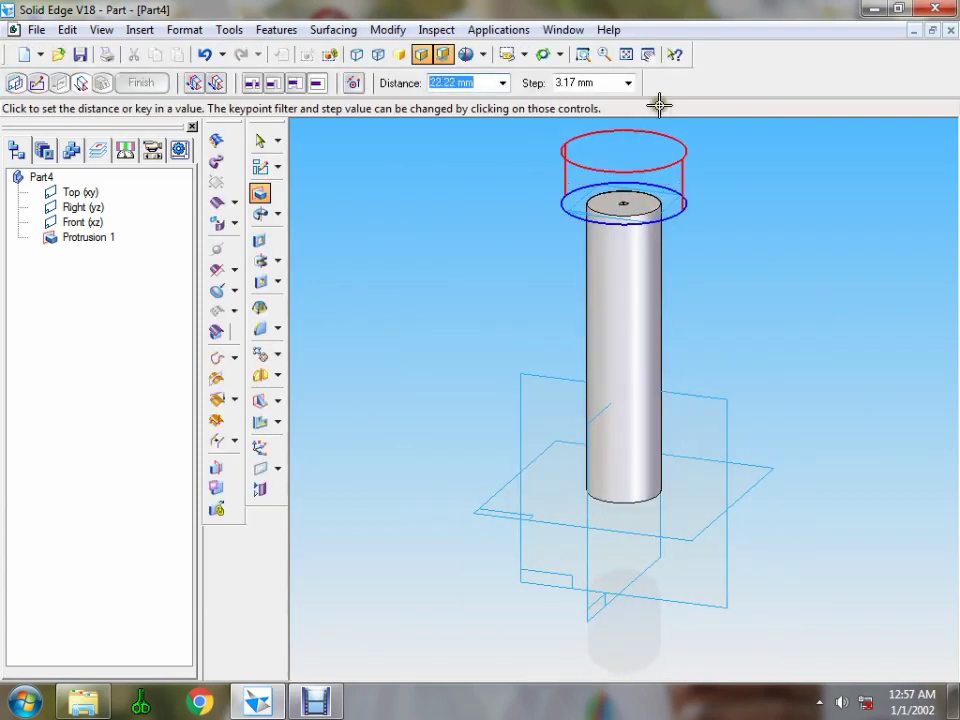
click(625, 56)
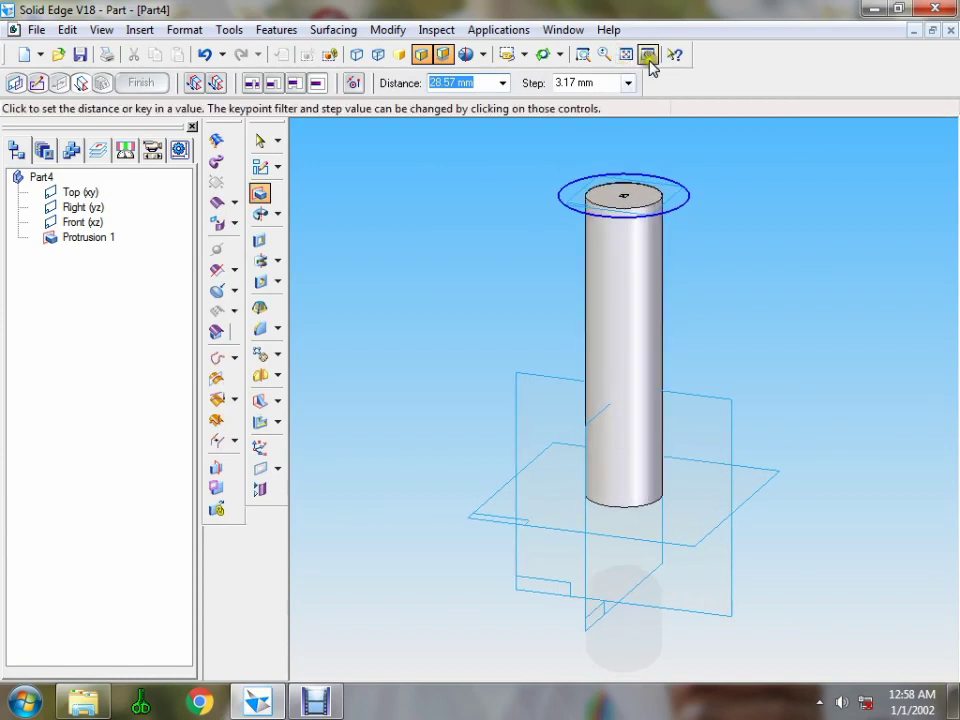
click(648, 55)
drag(751, 188, 729, 315)
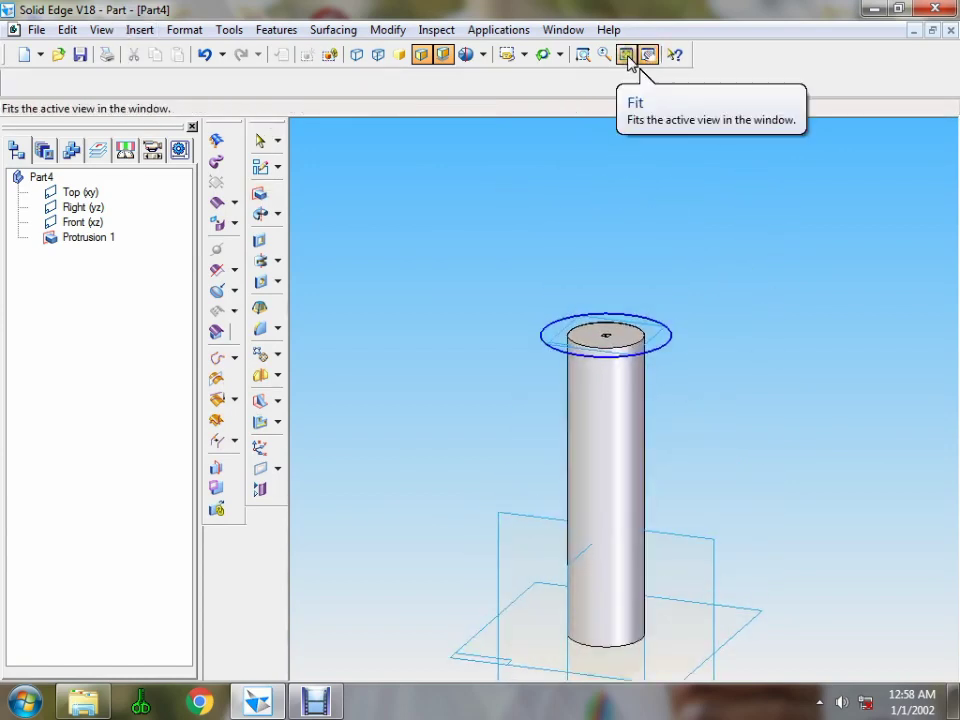
click(260, 141)
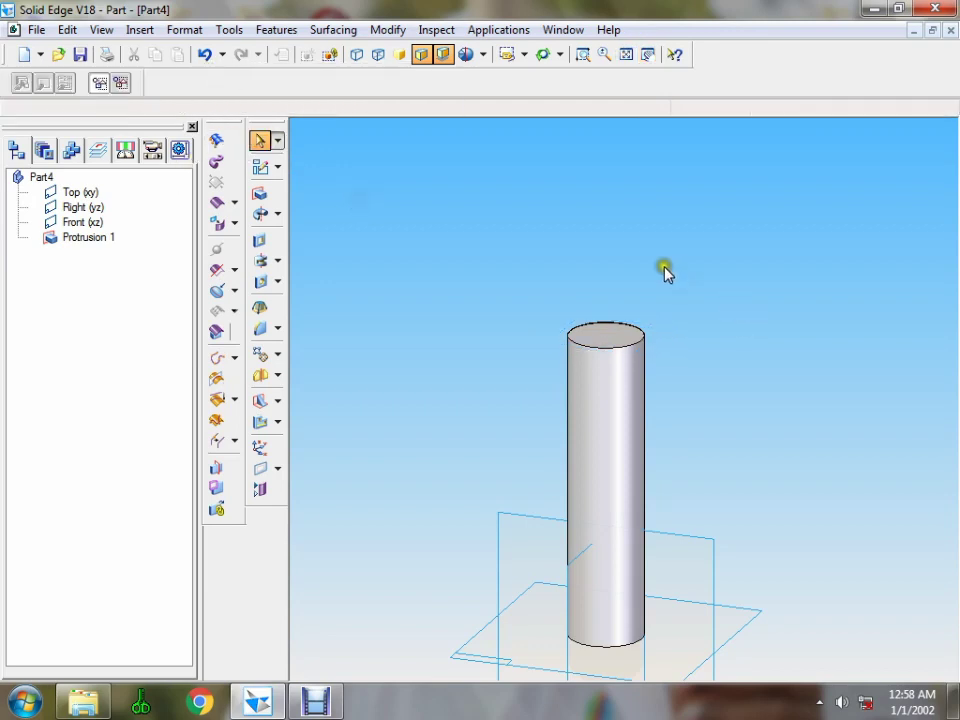
- Start a protrusion on the cylinder's top face and sketch a 65 mm diameter circle centred on it as the profile
click(260, 194)
click(603, 330)
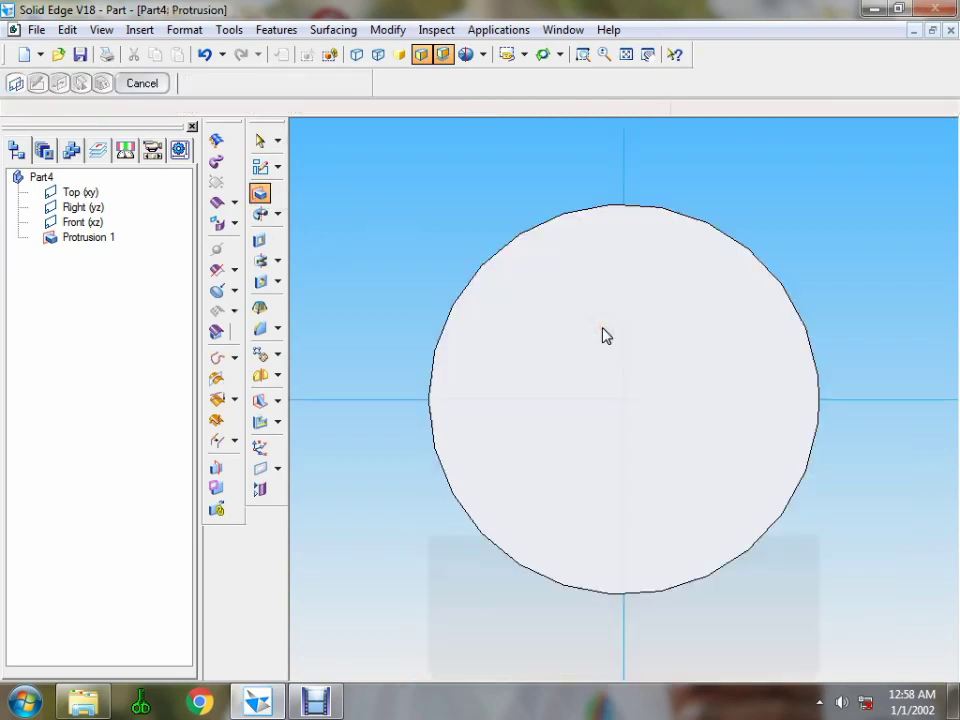
click(246, 223)
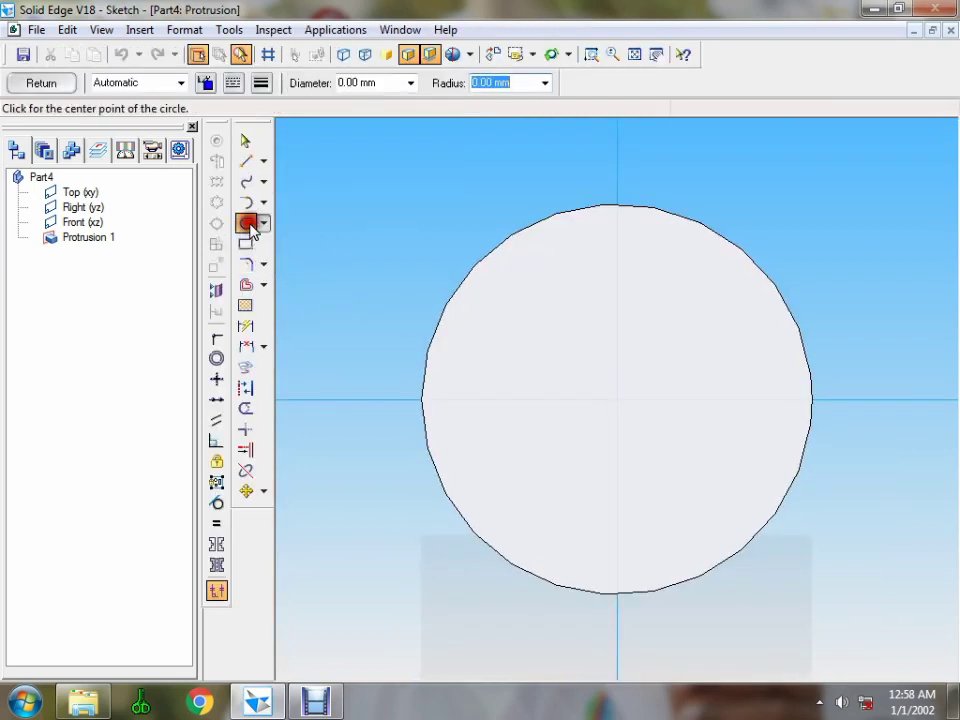
click(410, 82)
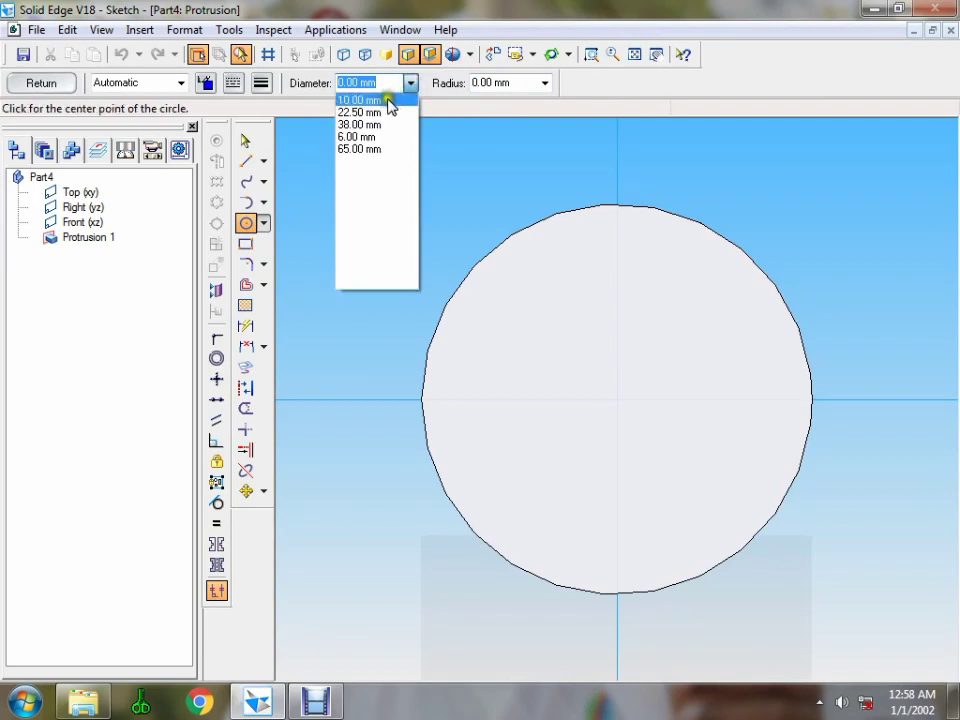
click(370, 149)
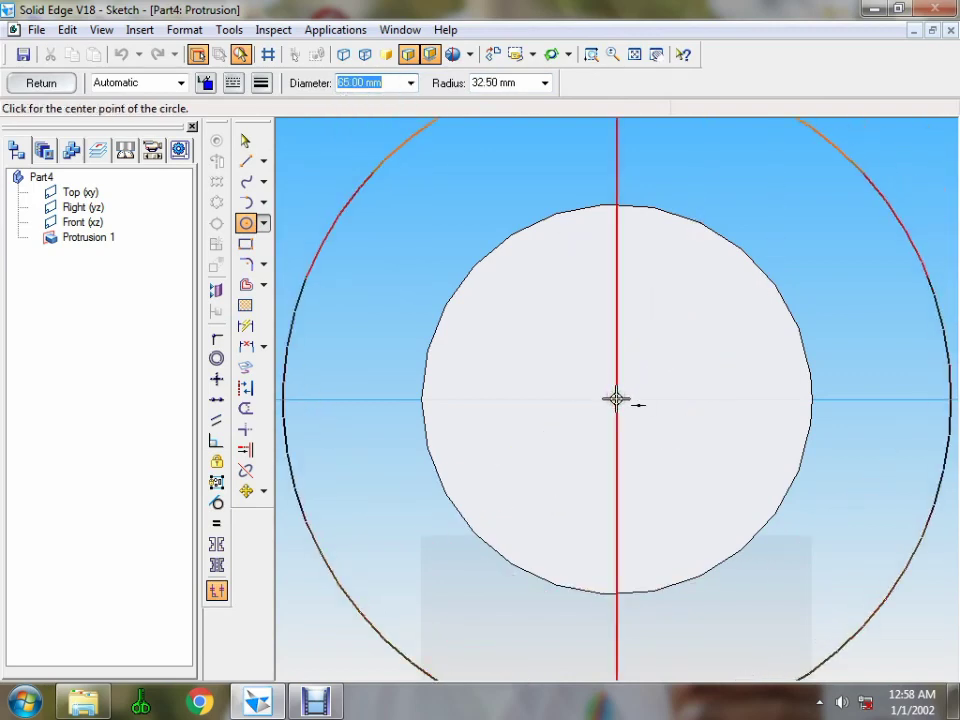
click(616, 399)
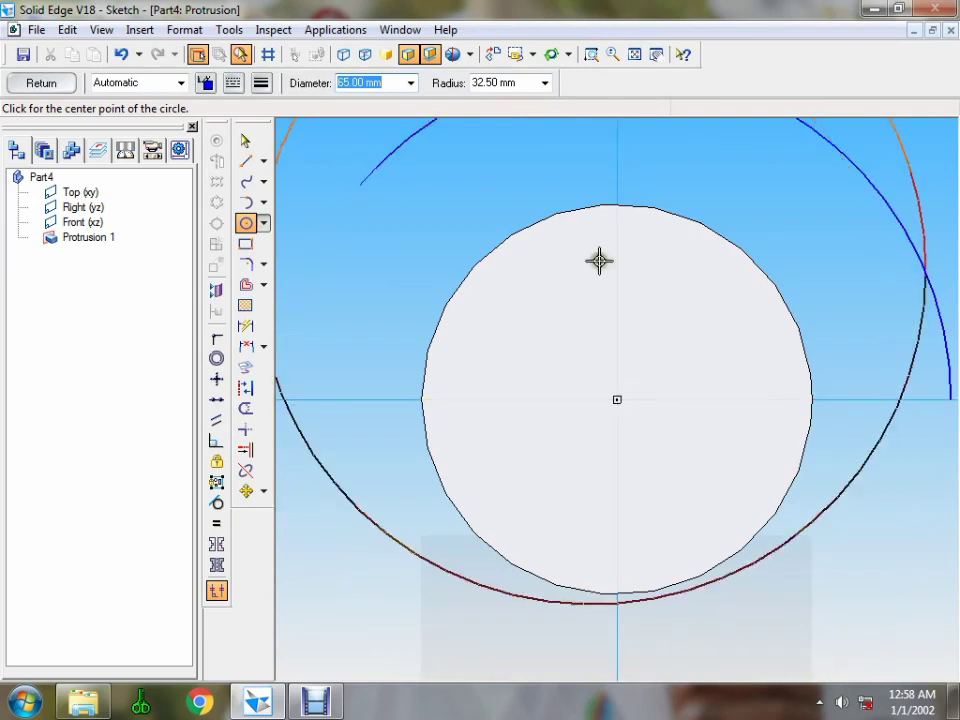
click(46, 85)
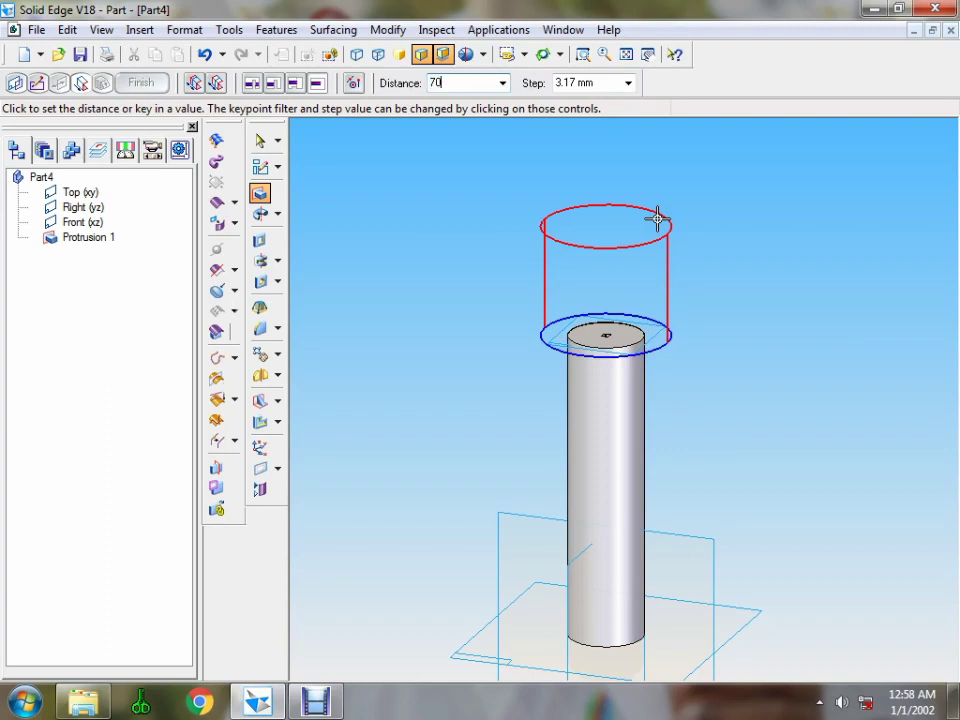
- Extrude the 65 mm circle 70 mm upward from the shaft's top face and finish the protrusion
key(Return)
click(716, 177)
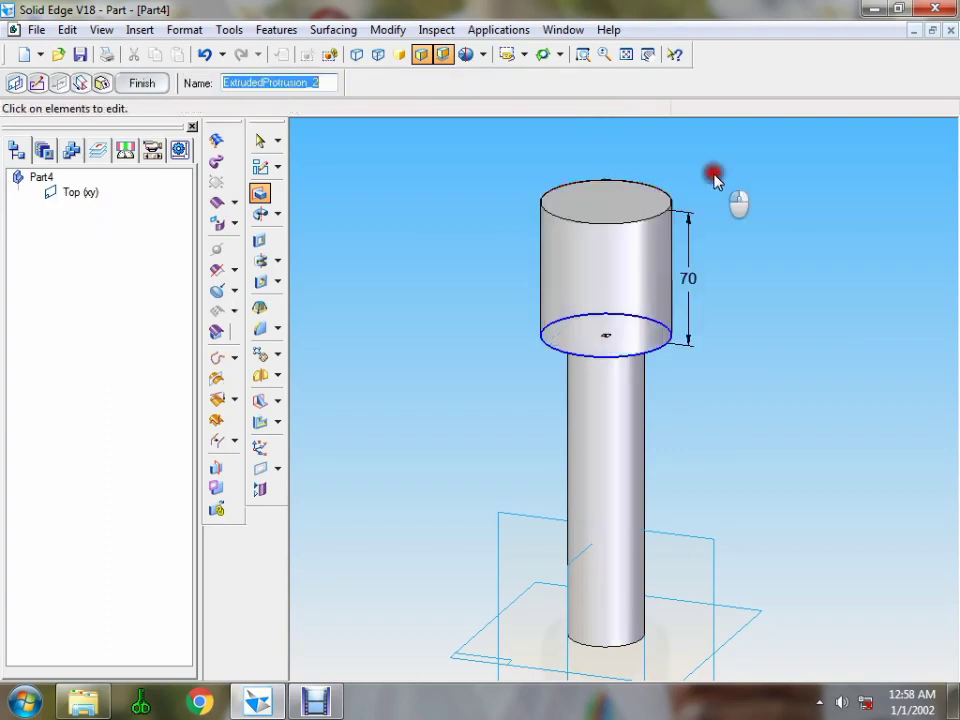
click(130, 82)
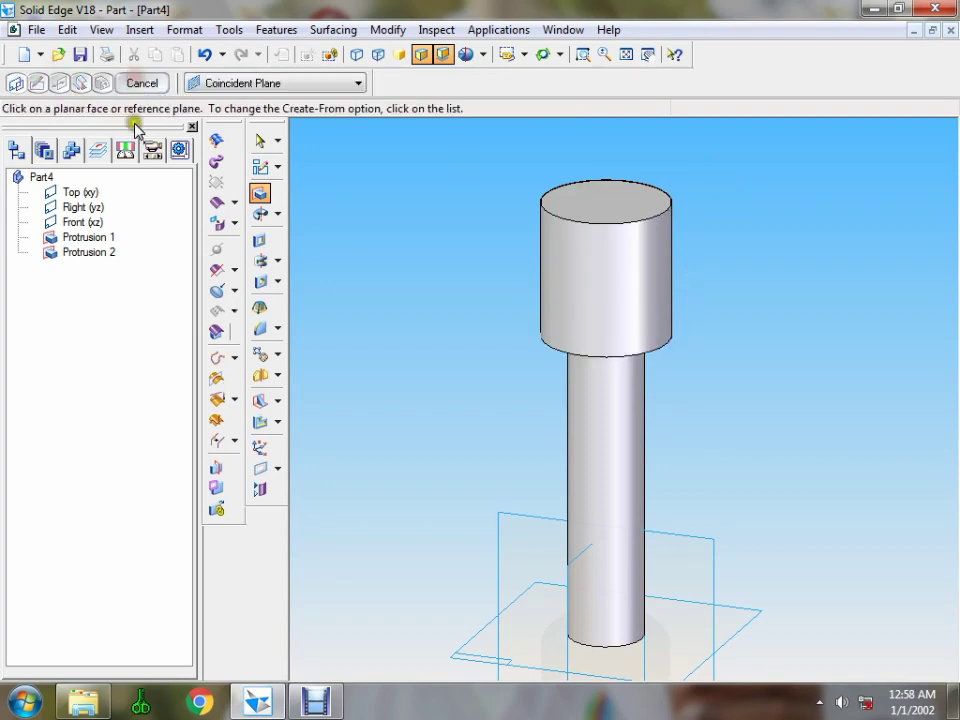
- Start a protrusion on the large cylinder's top face and sketch a centred circle of 22 mm diameter
click(257, 193)
click(602, 205)
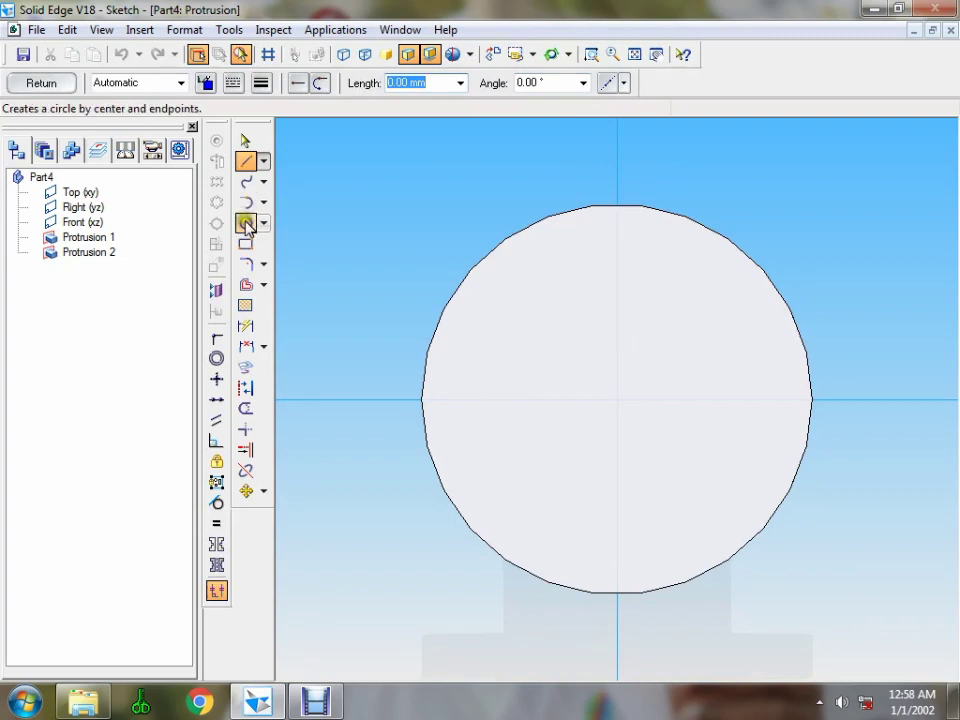
click(247, 224)
click(617, 401)
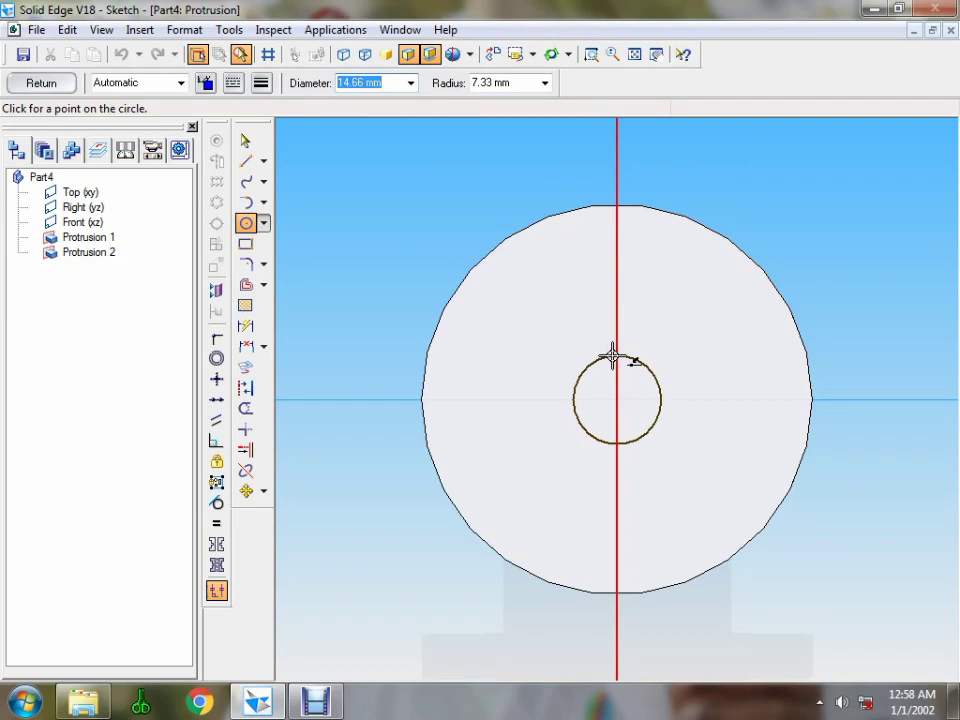
text(22)
key(Tab)
click(614, 355)
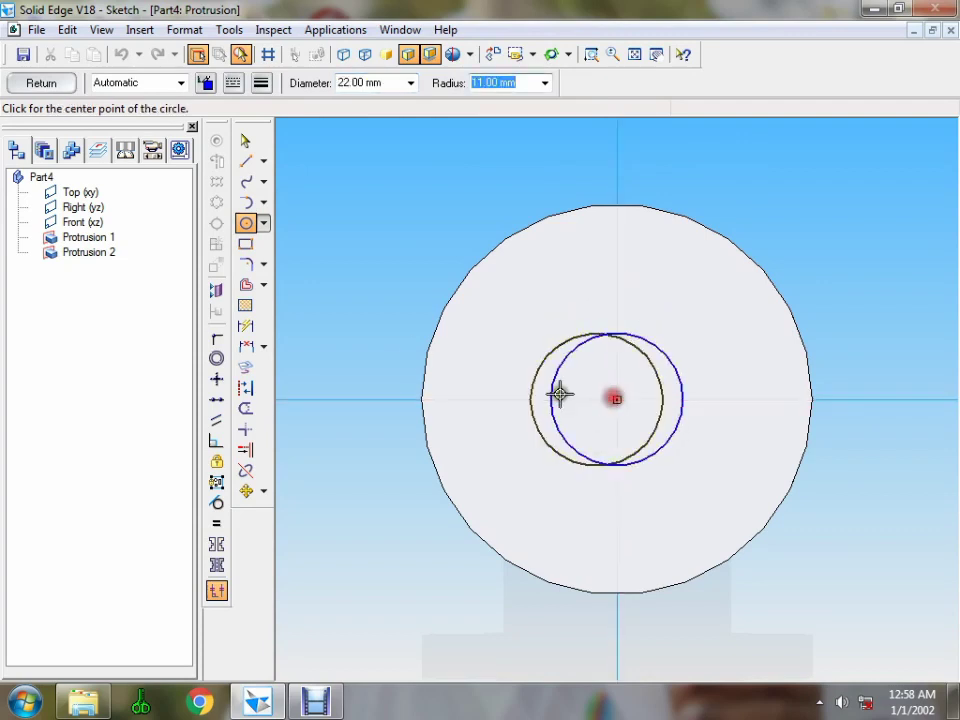
- Delete the duplicate circle overlapping the 22 mm circle and complete the sketch
click(41, 82)
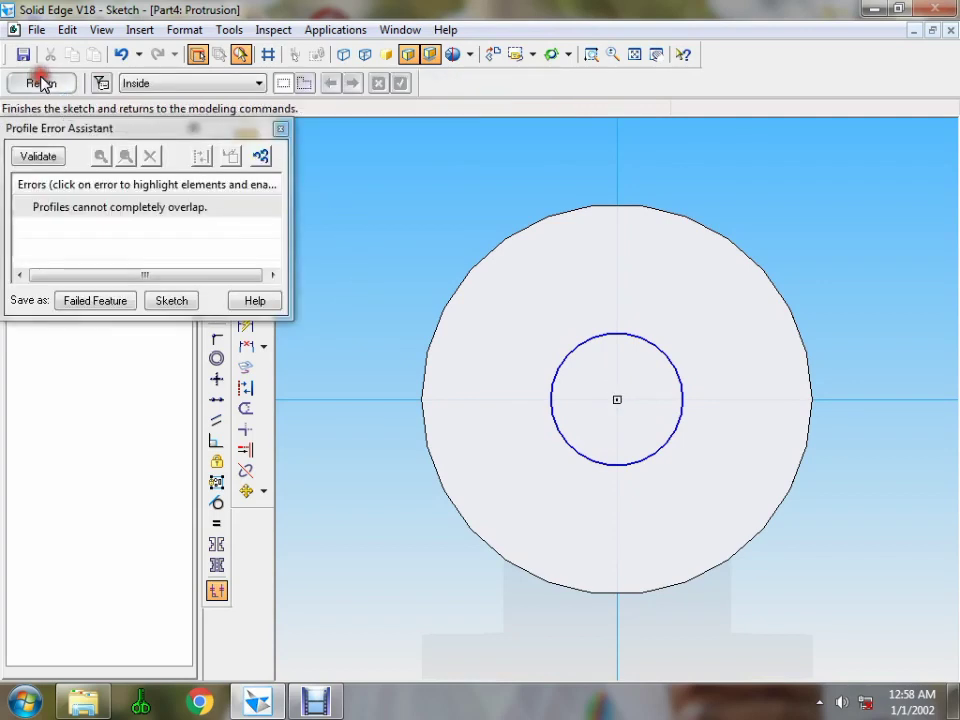
click(280, 128)
click(594, 345)
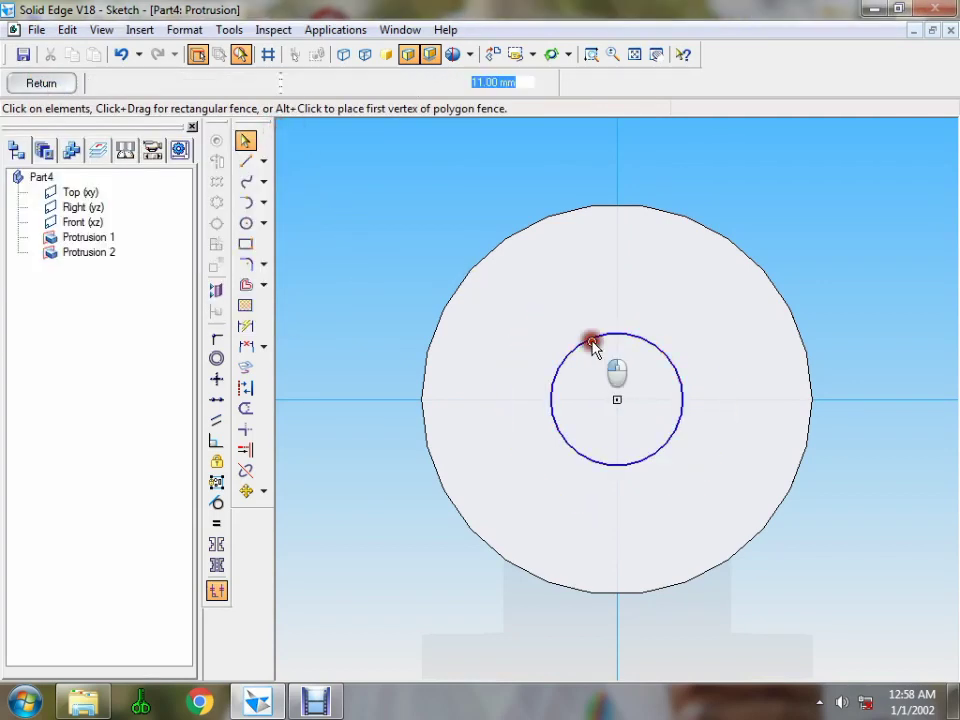
key(Escape)
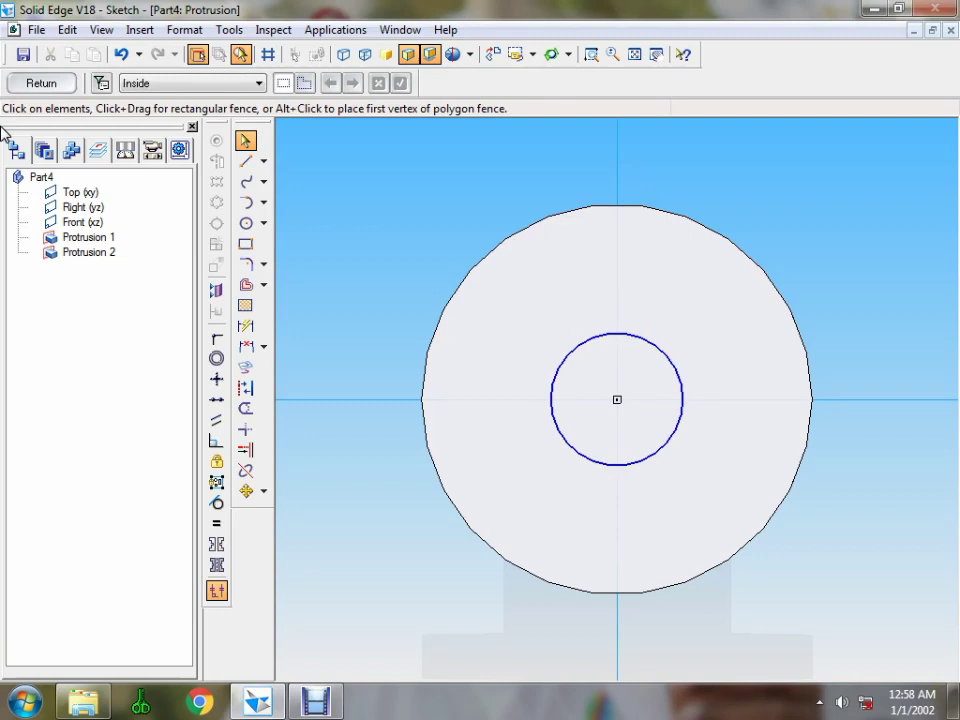
click(42, 84)
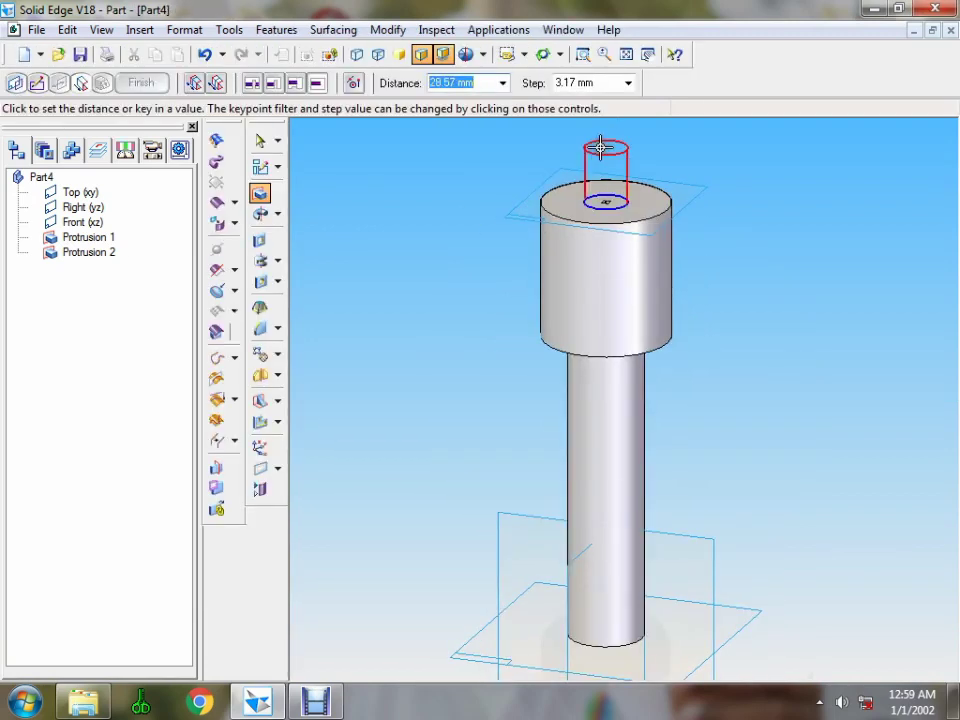
- Extrude the 22 mm circle 13 mm upward and finish the protrusion
text(13)
key(Return)
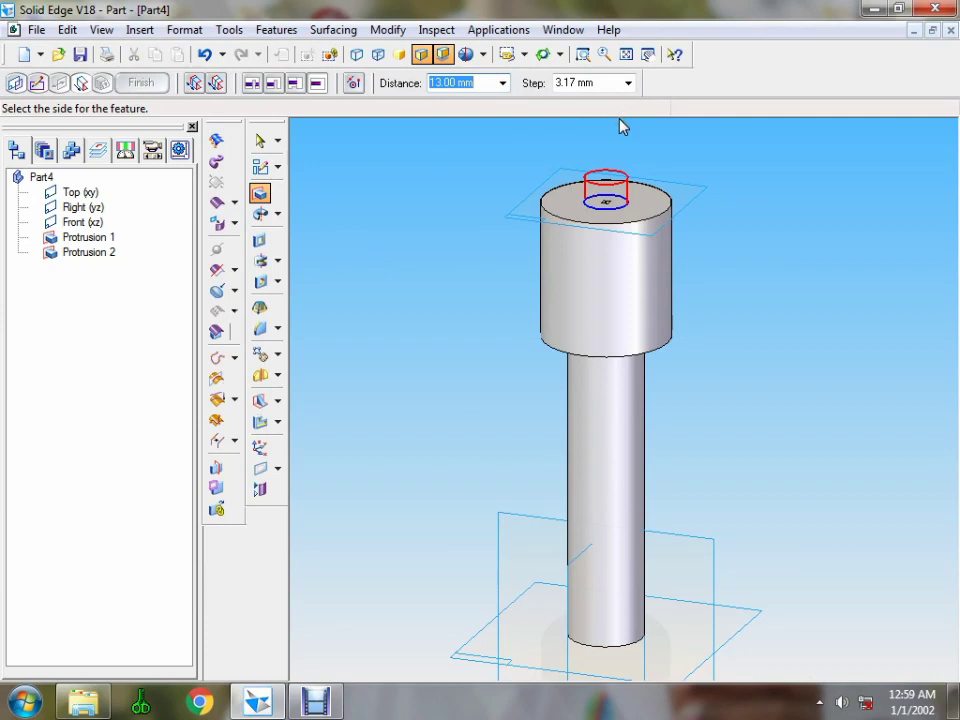
click(624, 131)
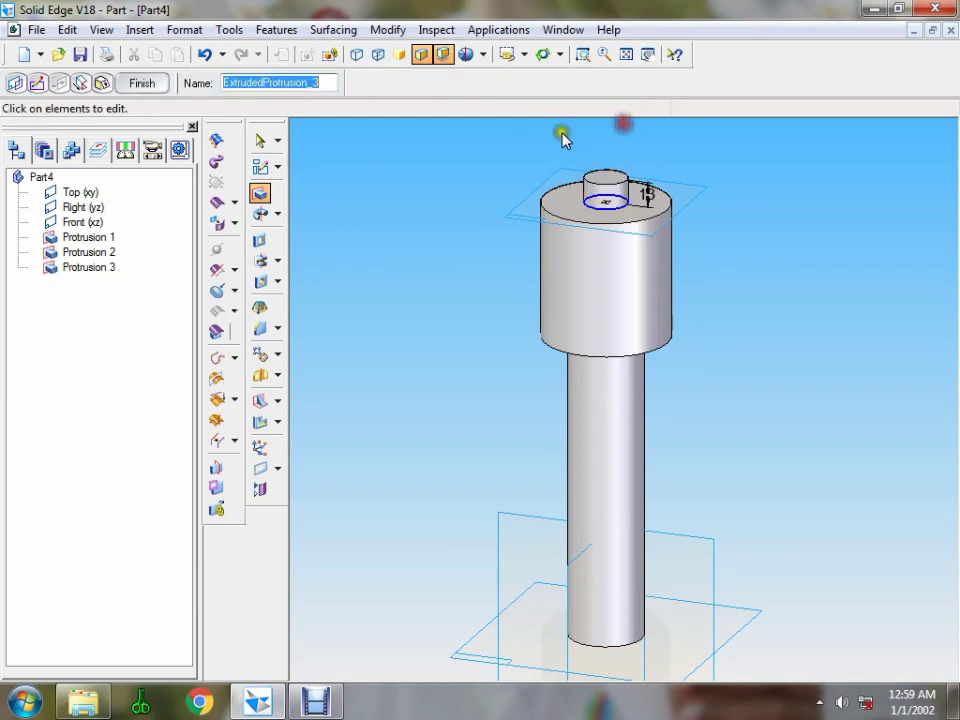
click(146, 83)
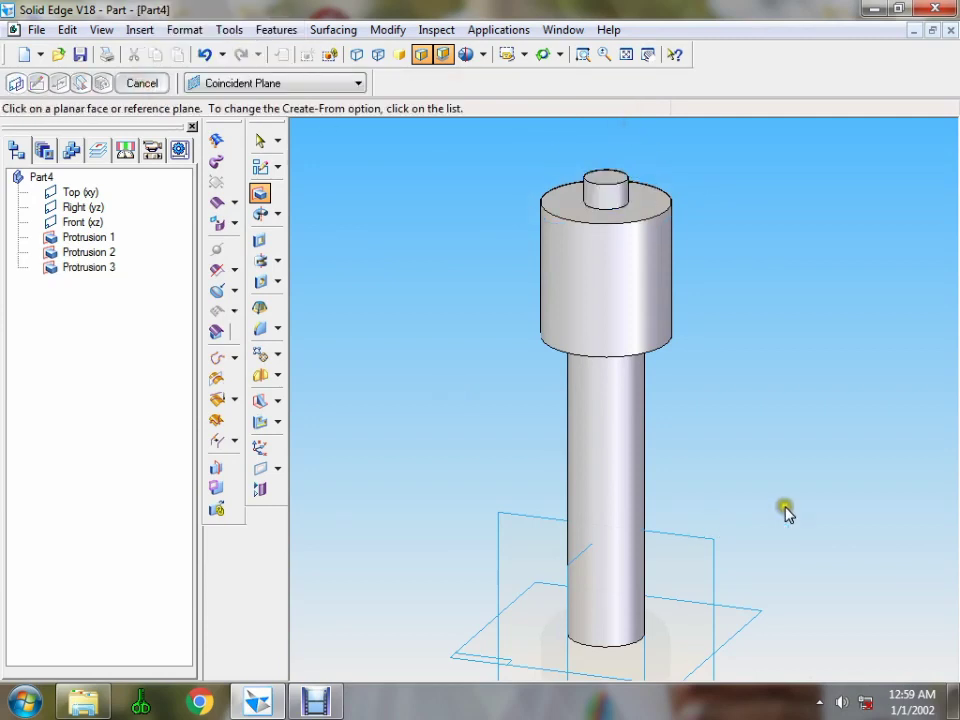
- Chamfer the upper and lower outer edges of the 65 mm cylinder with a 10 mm setback
middle_drag(784, 512, 717, 487)
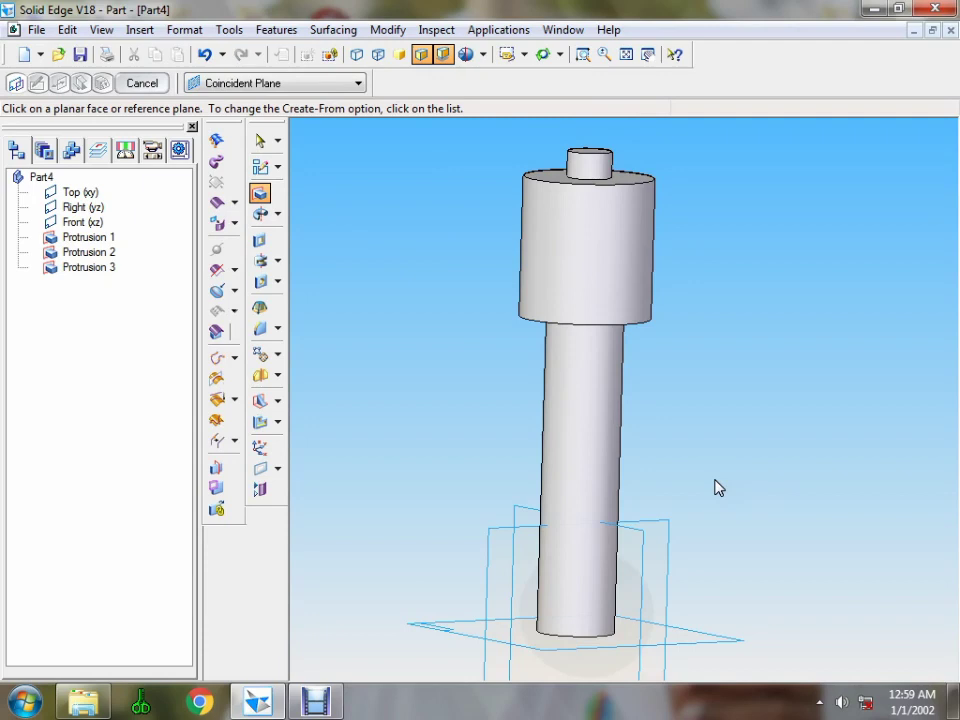
click(277, 331)
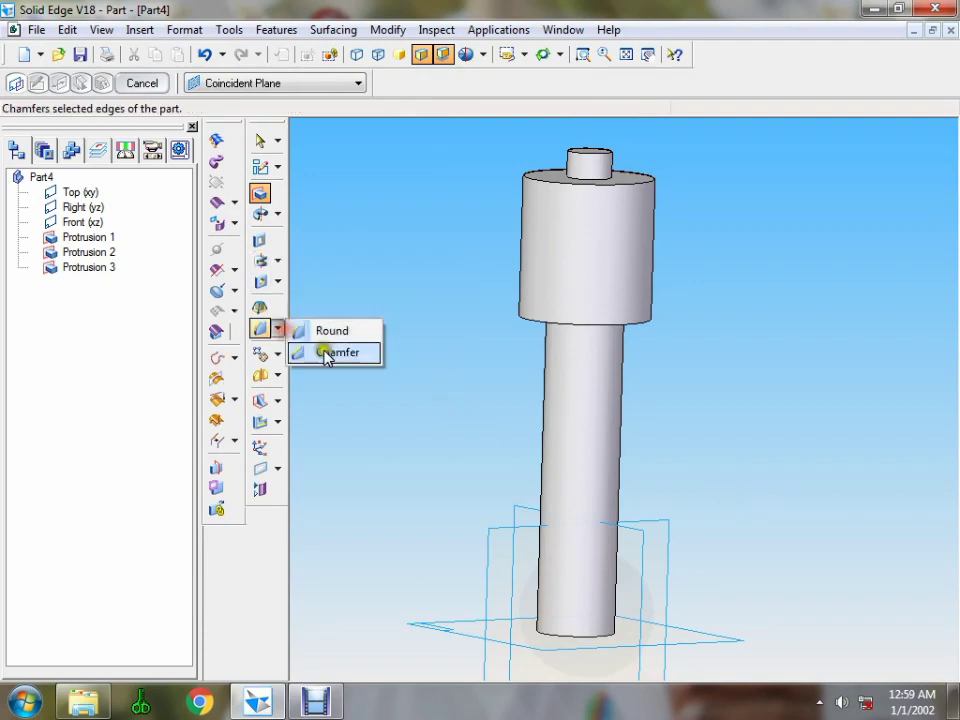
click(330, 354)
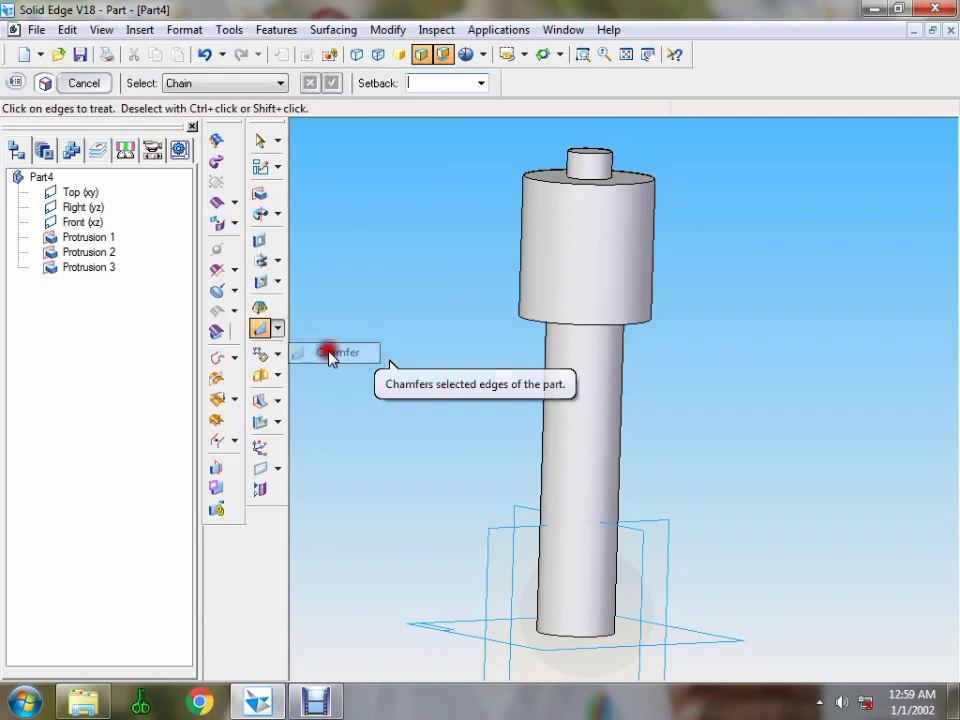
click(645, 183)
click(650, 321)
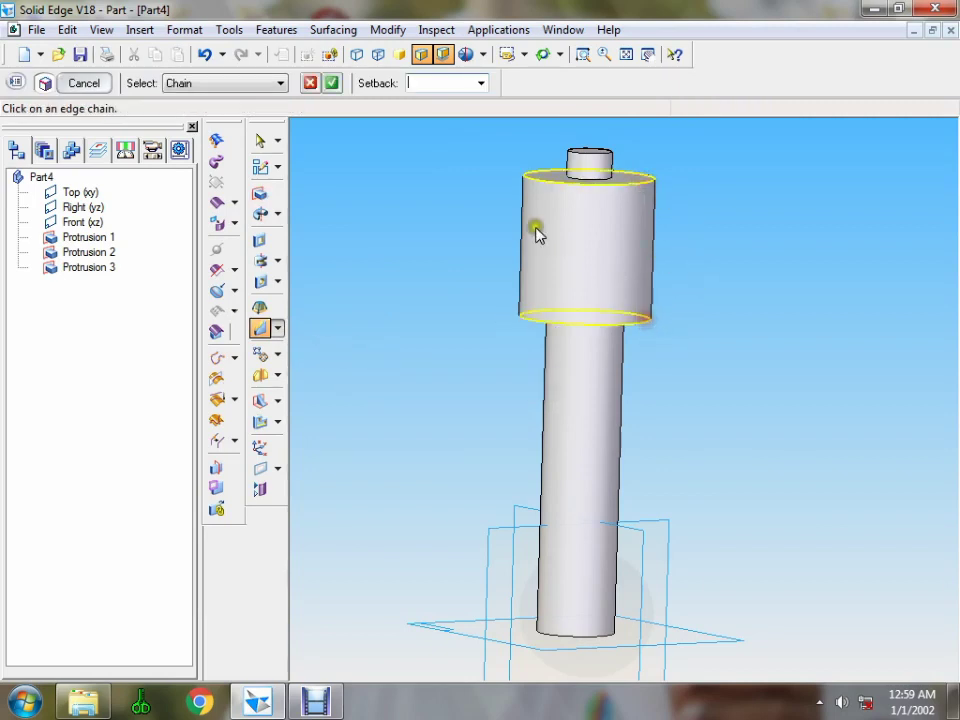
text(10)
click(332, 83)
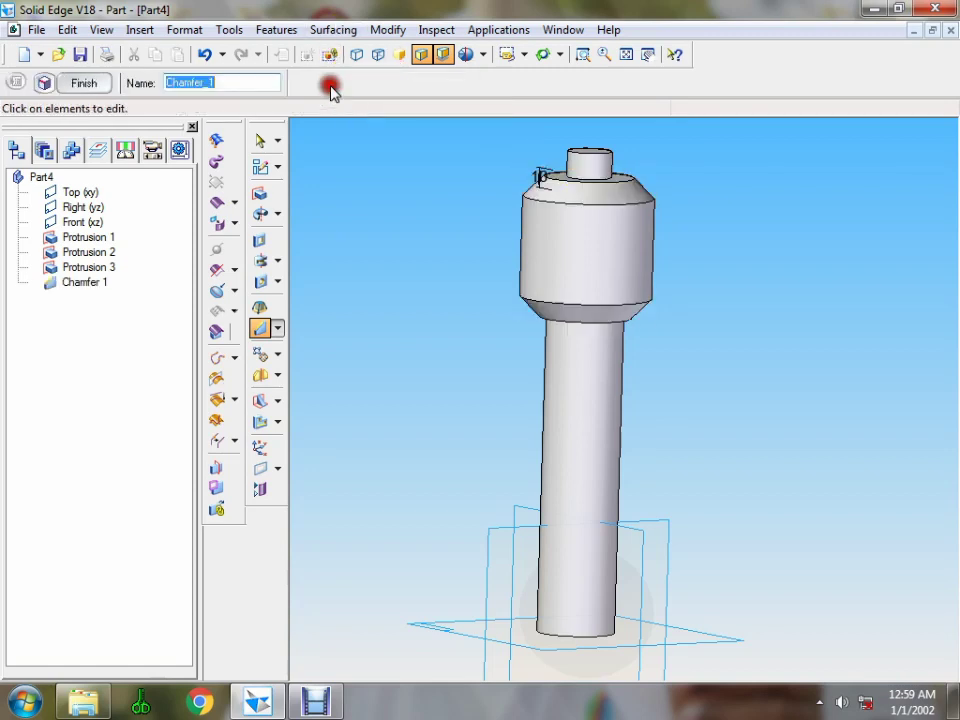
click(97, 86)
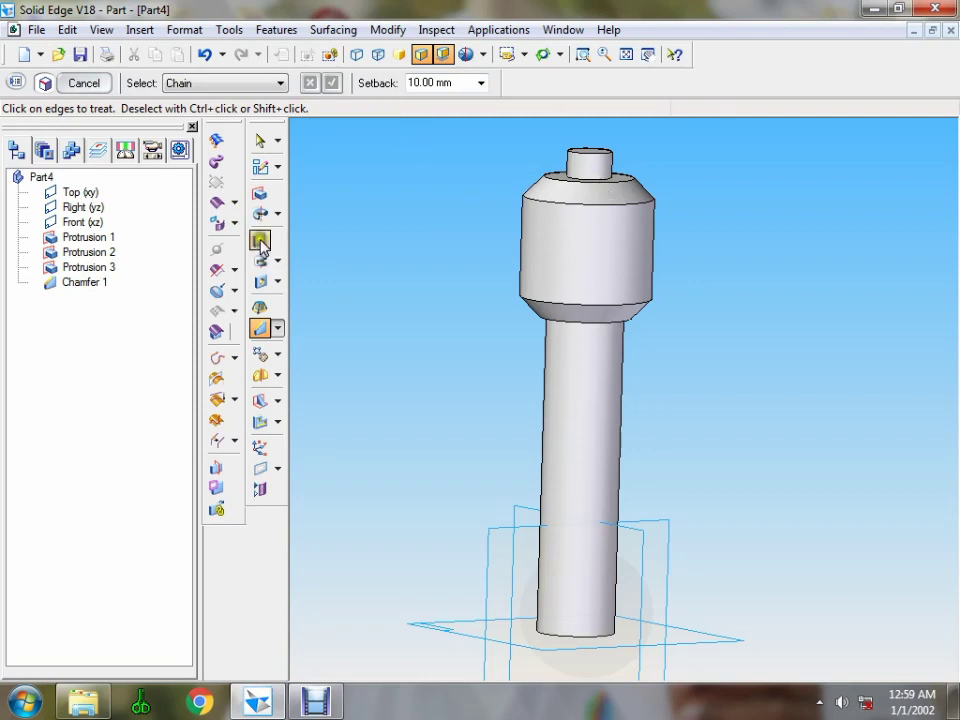
- Start a hole on the top face of the 22 mm boss and set its type to Threaded
click(261, 281)
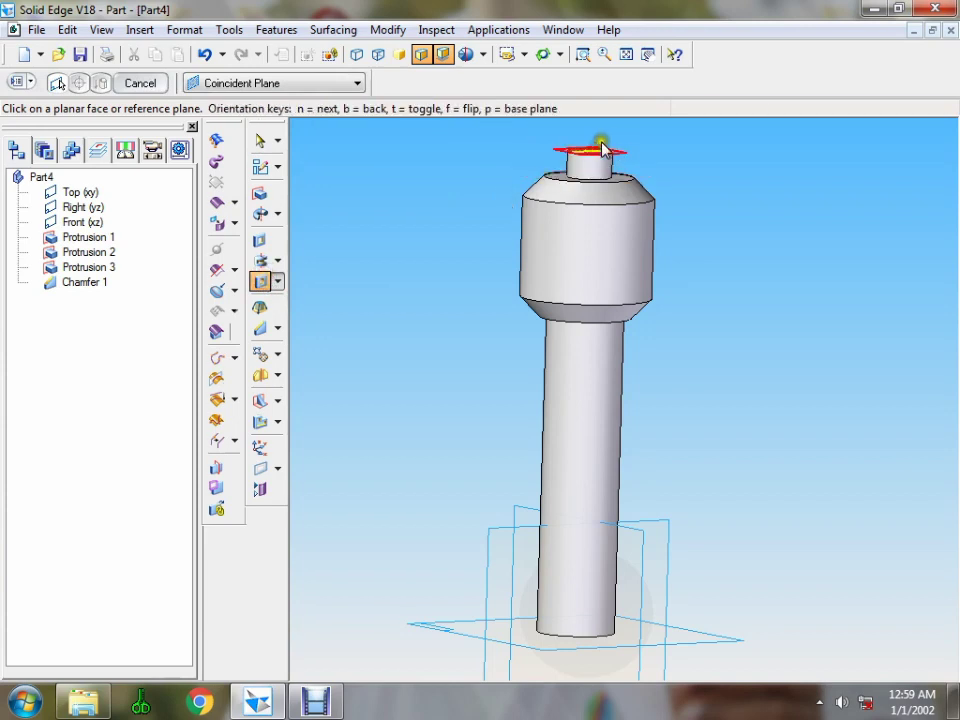
key(ctrl+i)
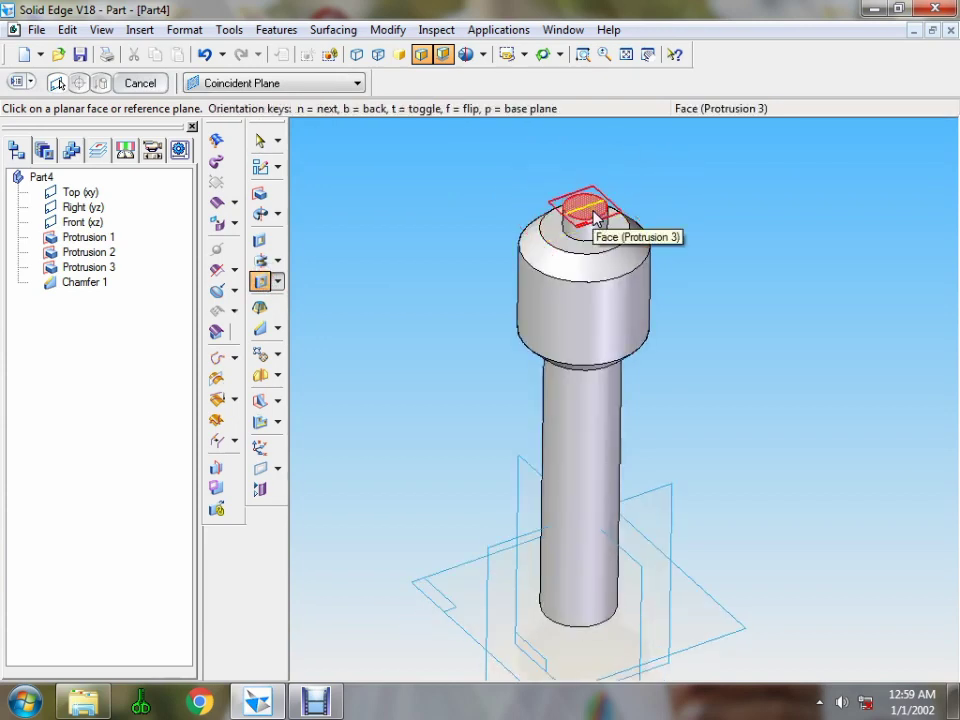
click(594, 212)
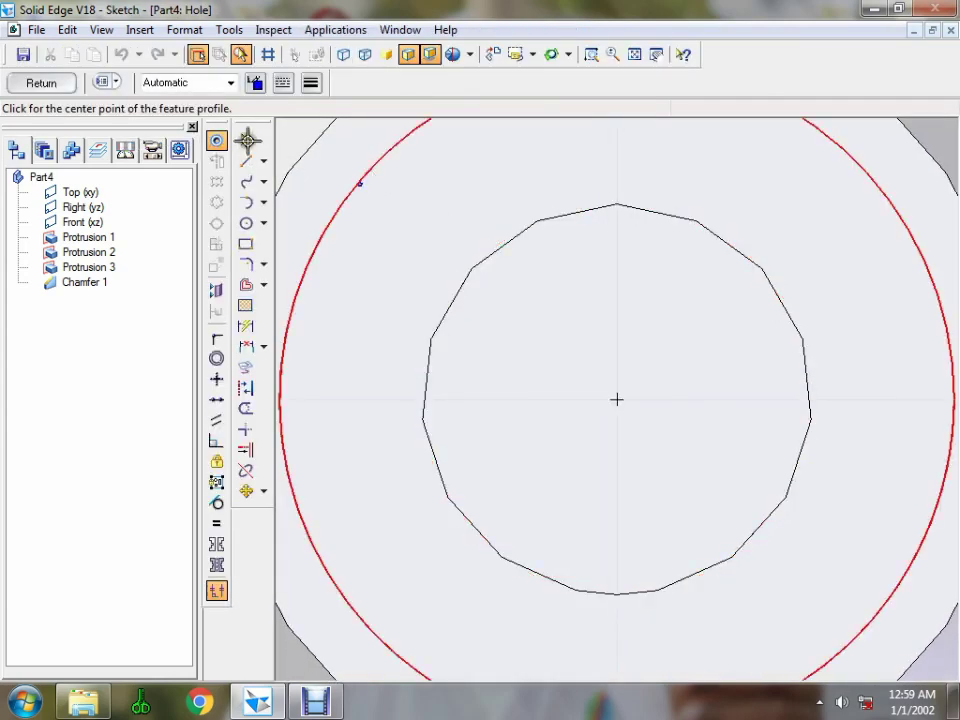
click(106, 82)
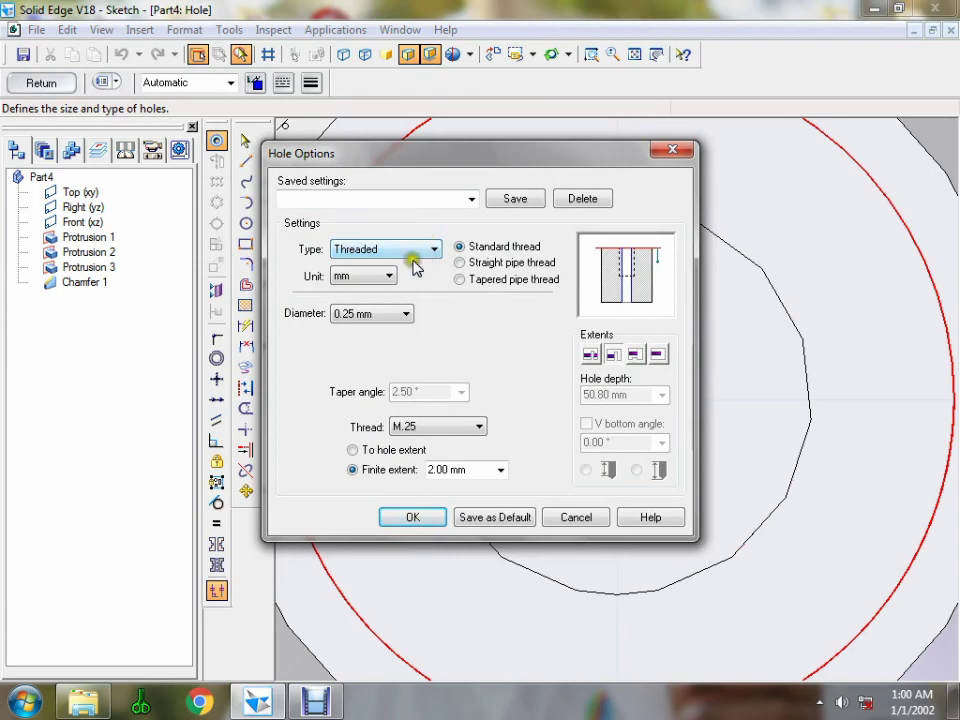
click(408, 249)
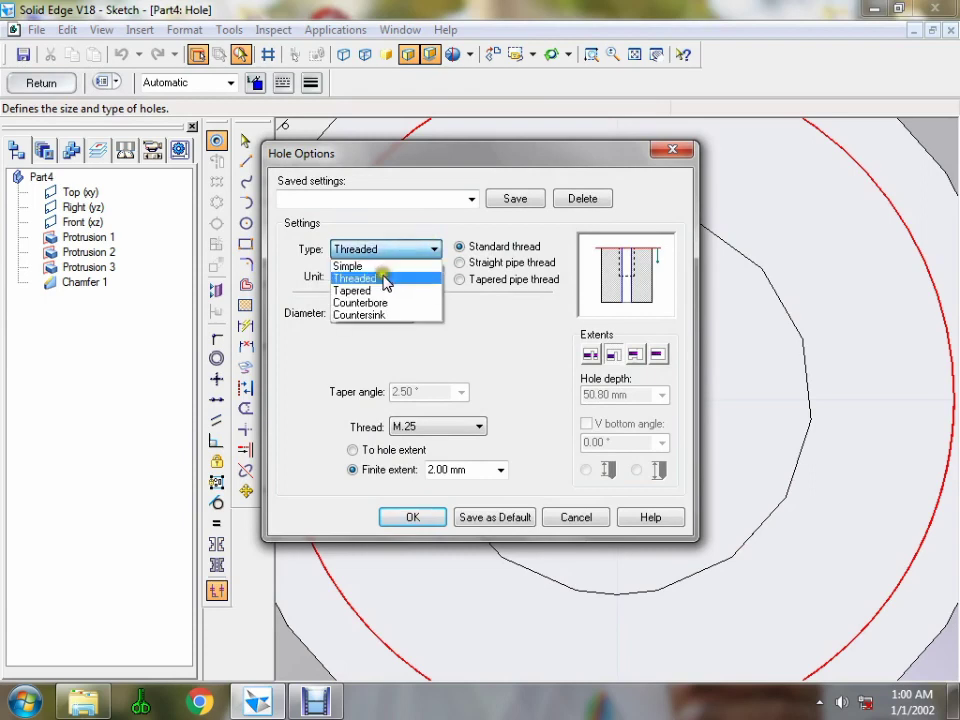
click(386, 277)
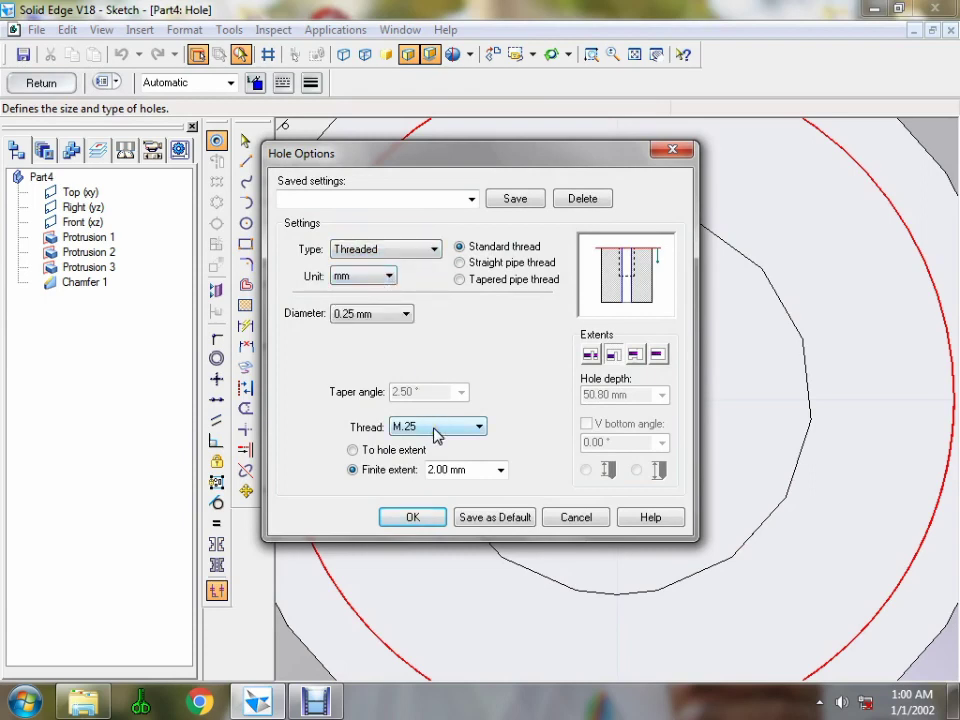
- Set the hole's thread size to M12
click(435, 430)
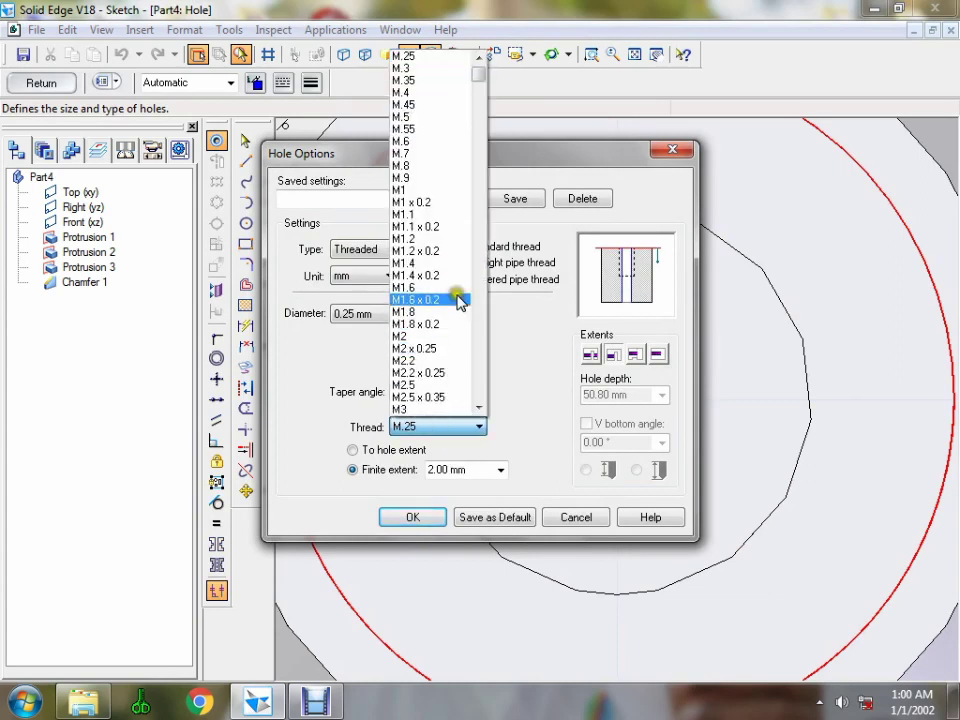
scroll(457, 302, down, 2)
scroll(459, 307, down, 5)
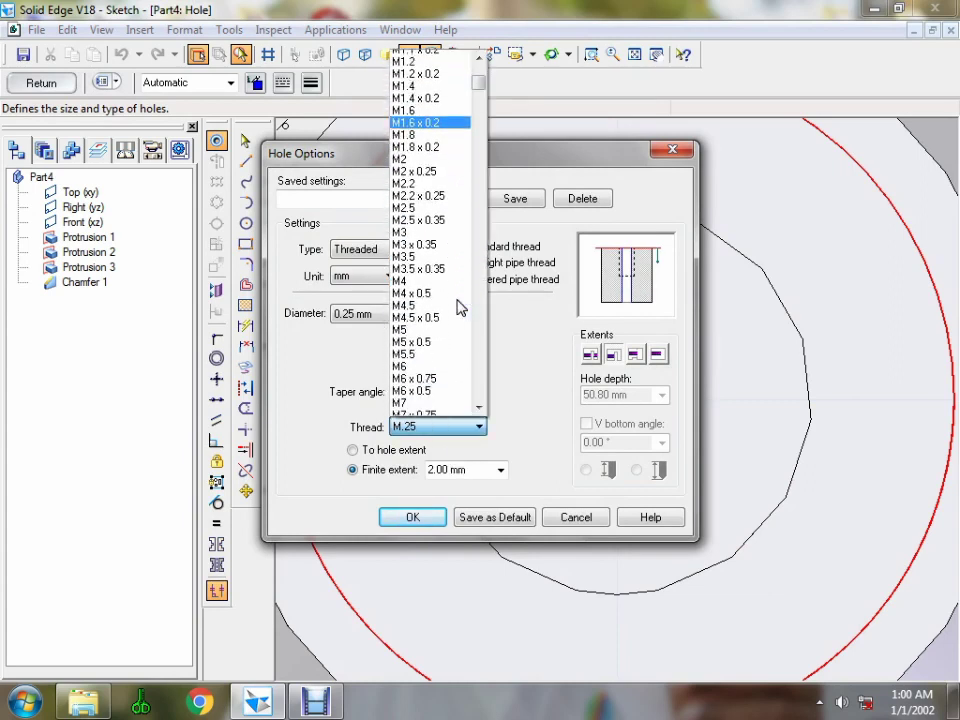
scroll(459, 307, down, 8)
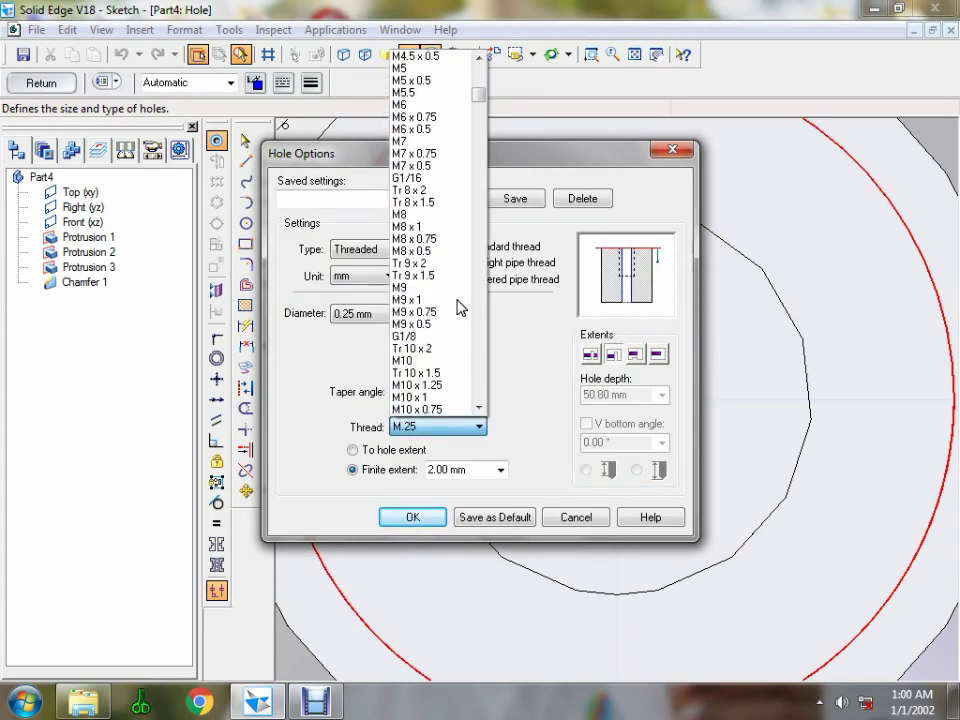
scroll(458, 307, down, 1)
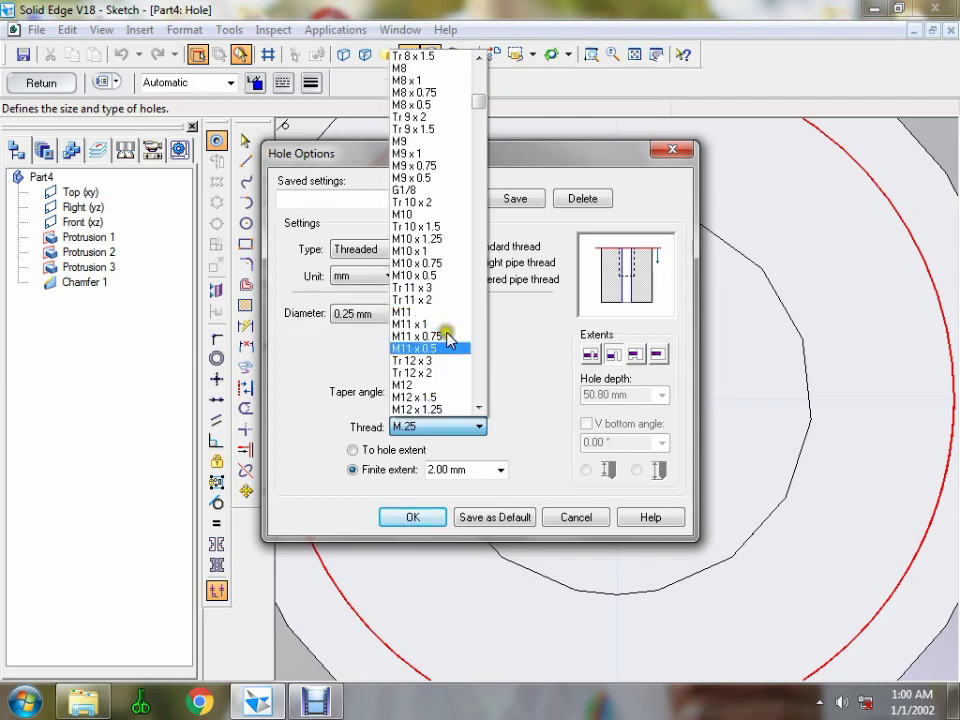
click(444, 387)
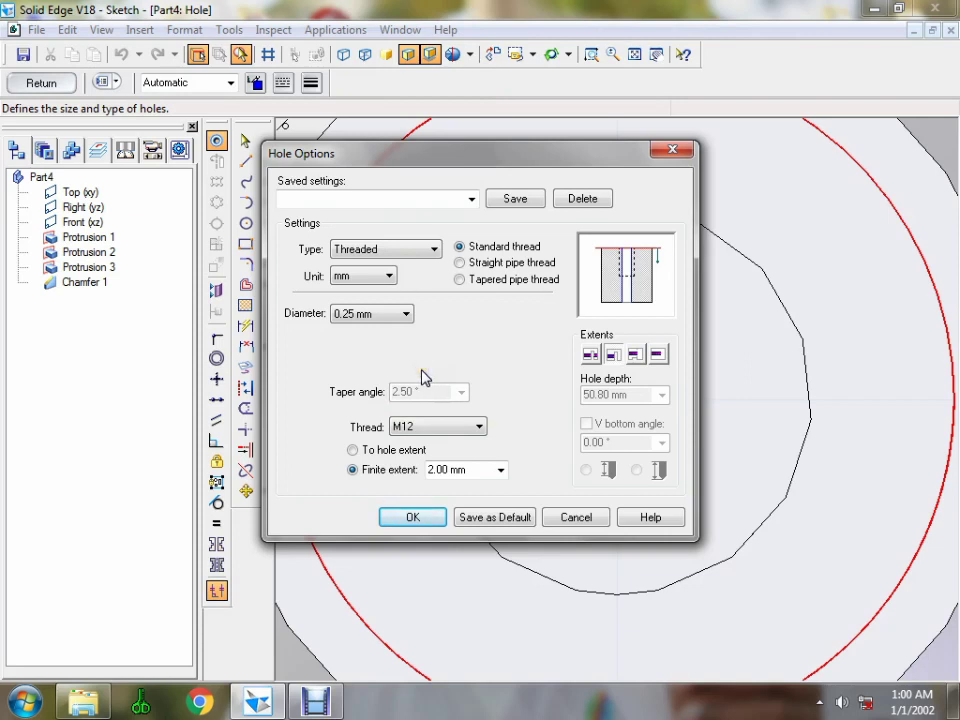
- Give the threaded hole a 12 mm diameter, a finite depth of 35 mm and a V bottom angle of 118°
click(658, 354)
click(645, 394)
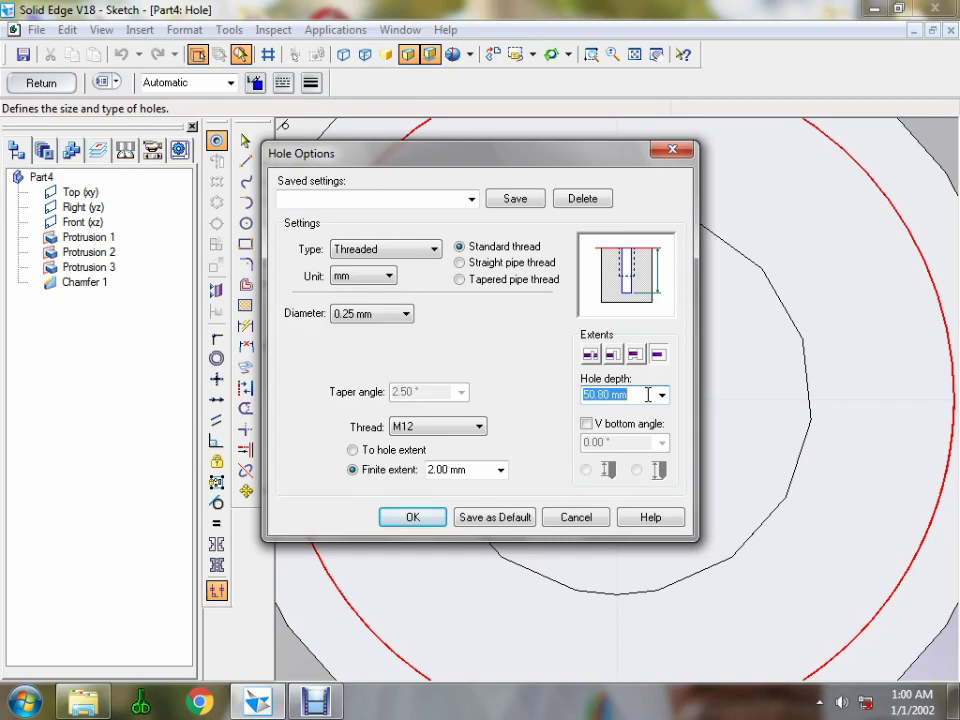
text(35)
click(589, 424)
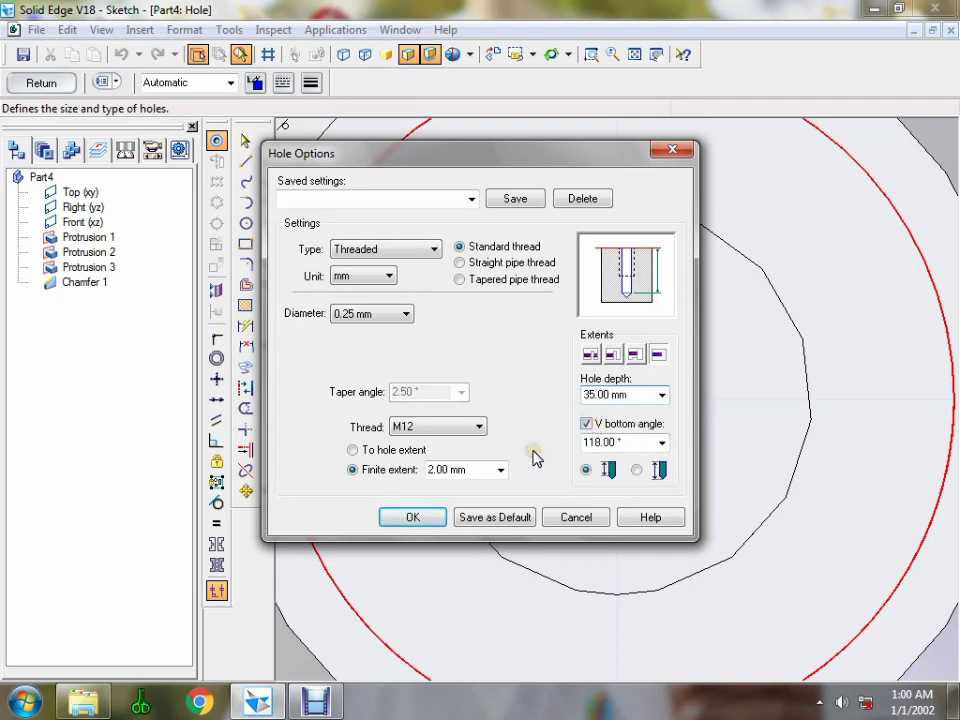
click(412, 518)
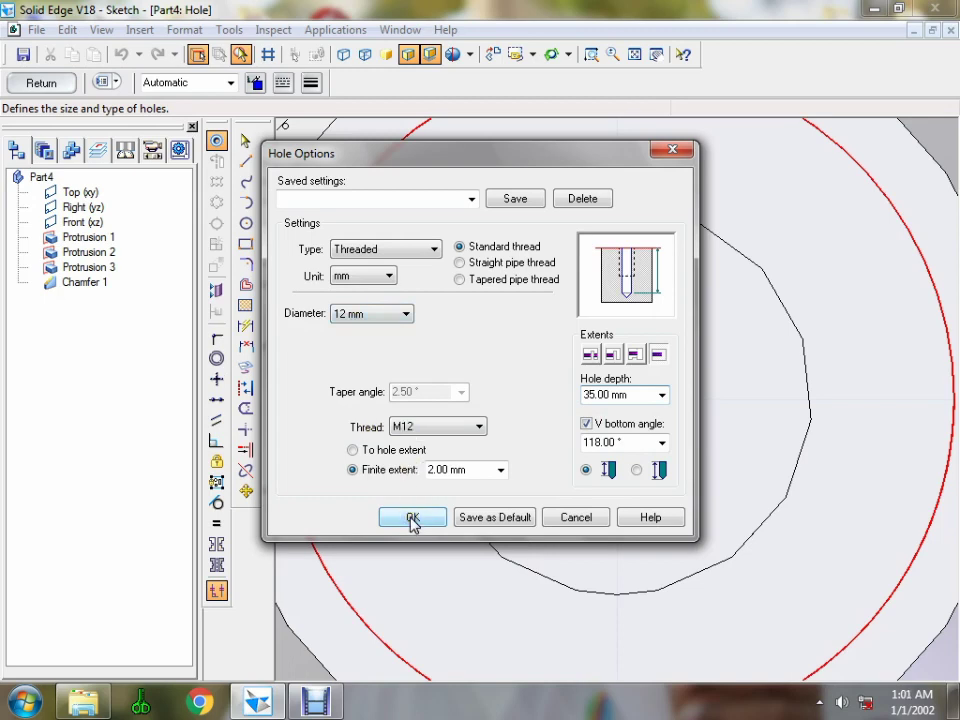
click(412, 519)
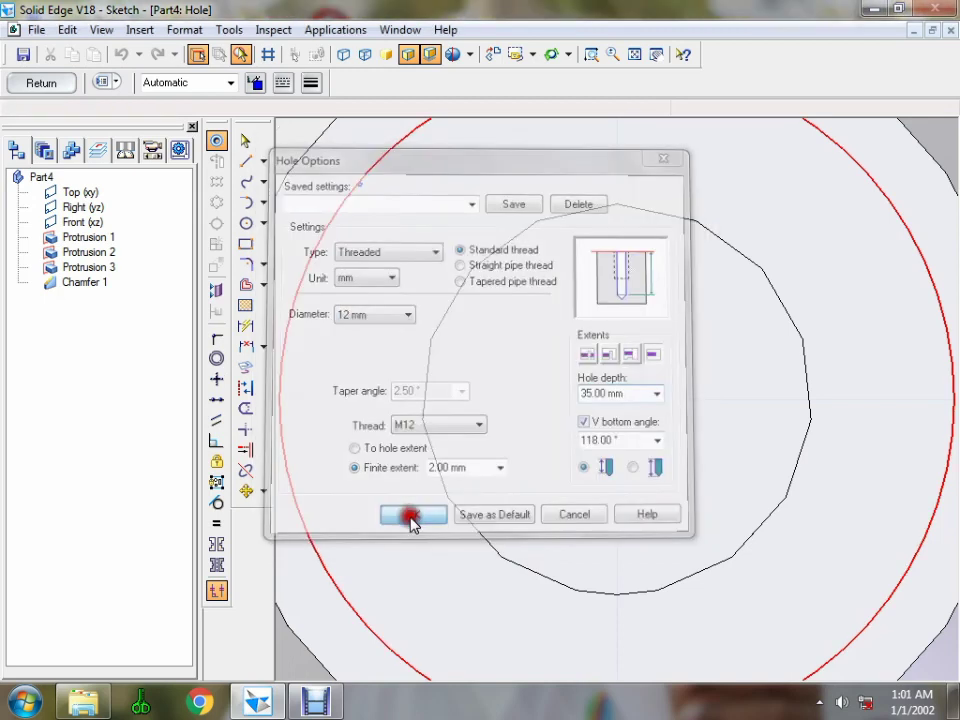
- Place the threaded hole at the boss's centre, direct it down into the part, and finish the hole feature
click(617, 394)
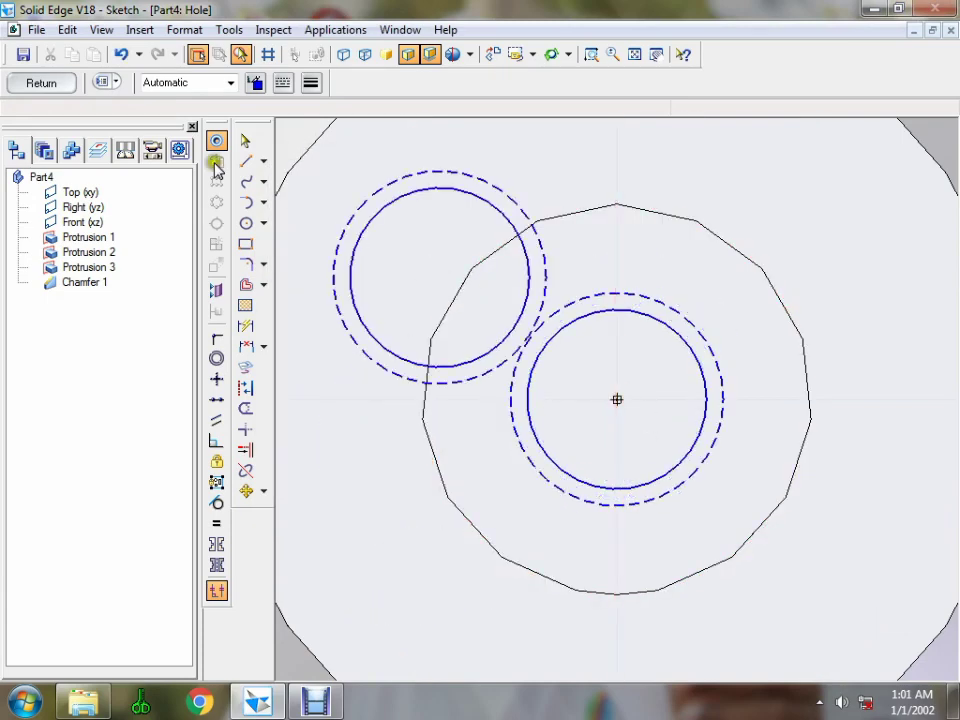
click(55, 83)
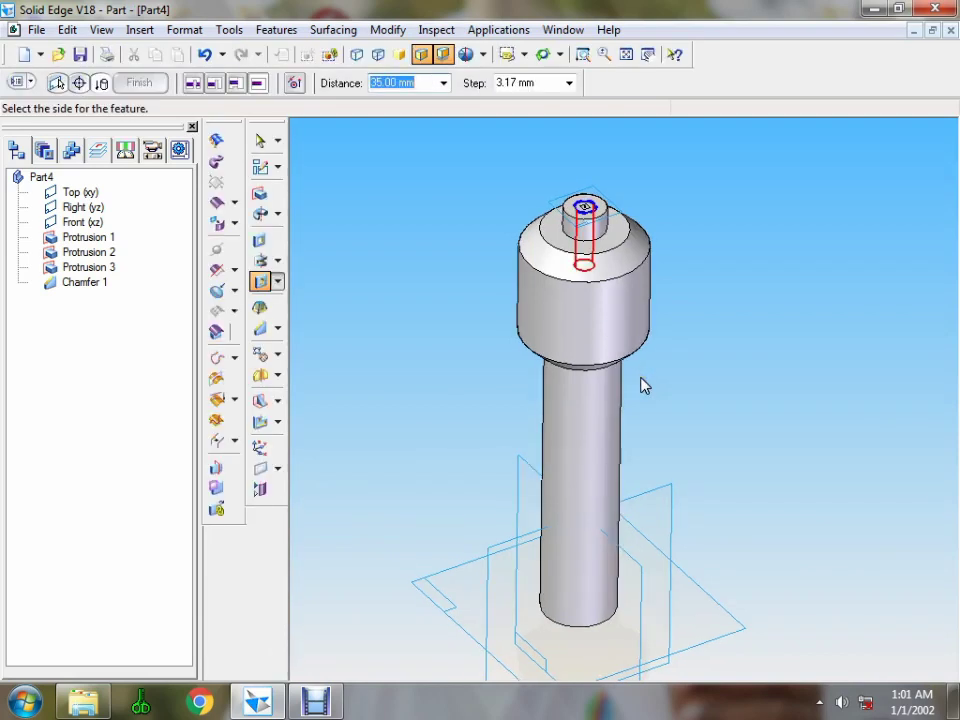
click(642, 384)
click(139, 83)
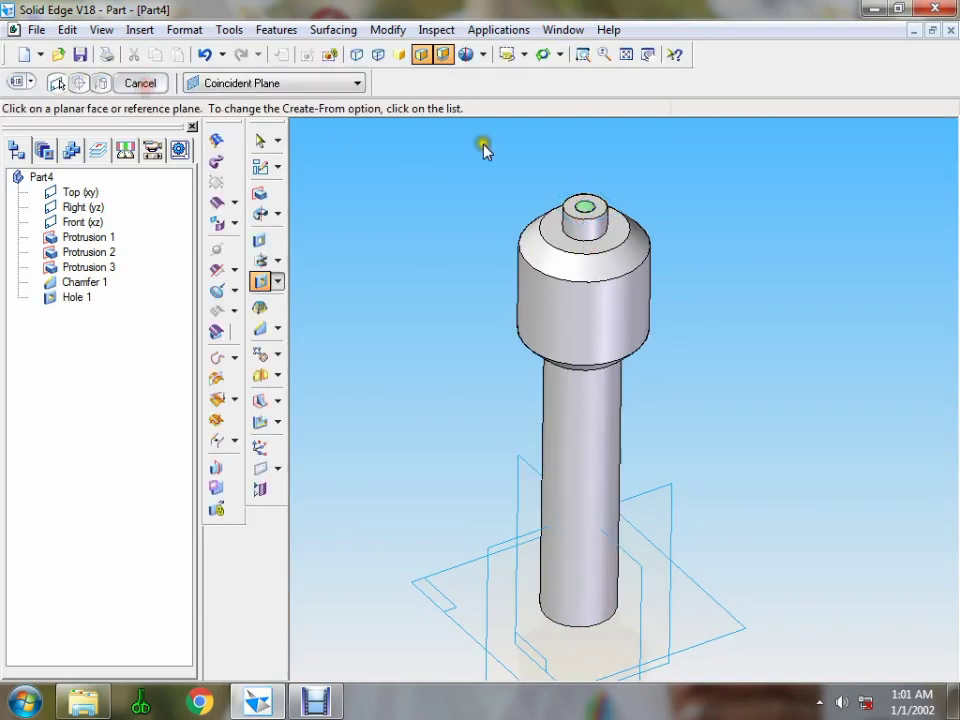
click(378, 54)
mouse_move(821, 373)
middle_down()
mouse_move(782, 304)
mouse_move(789, 320)
middle_up()
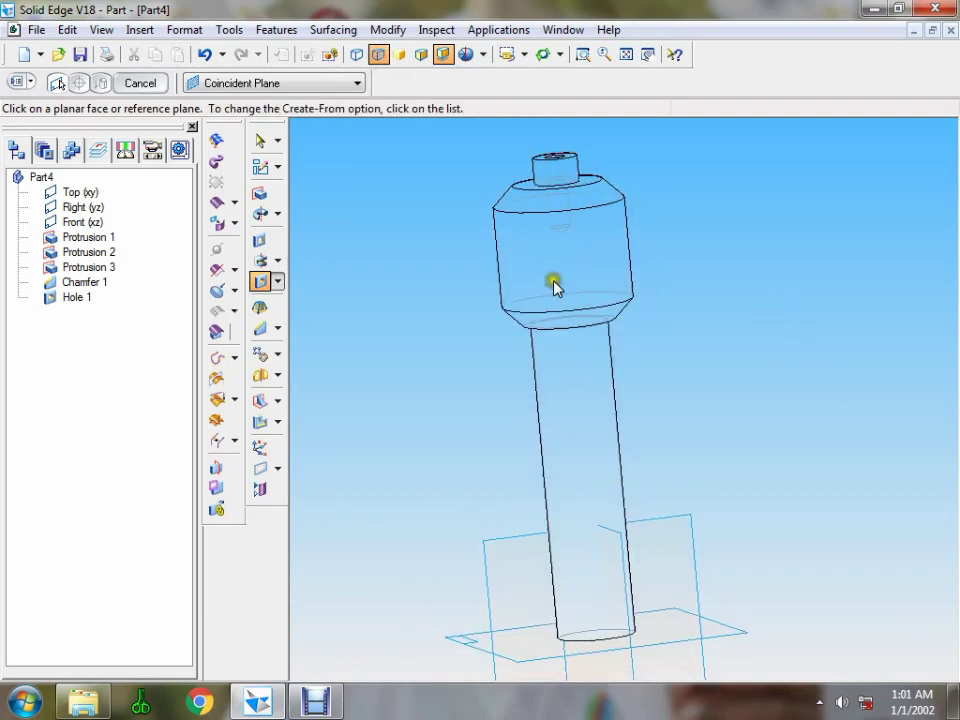
click(420, 55)
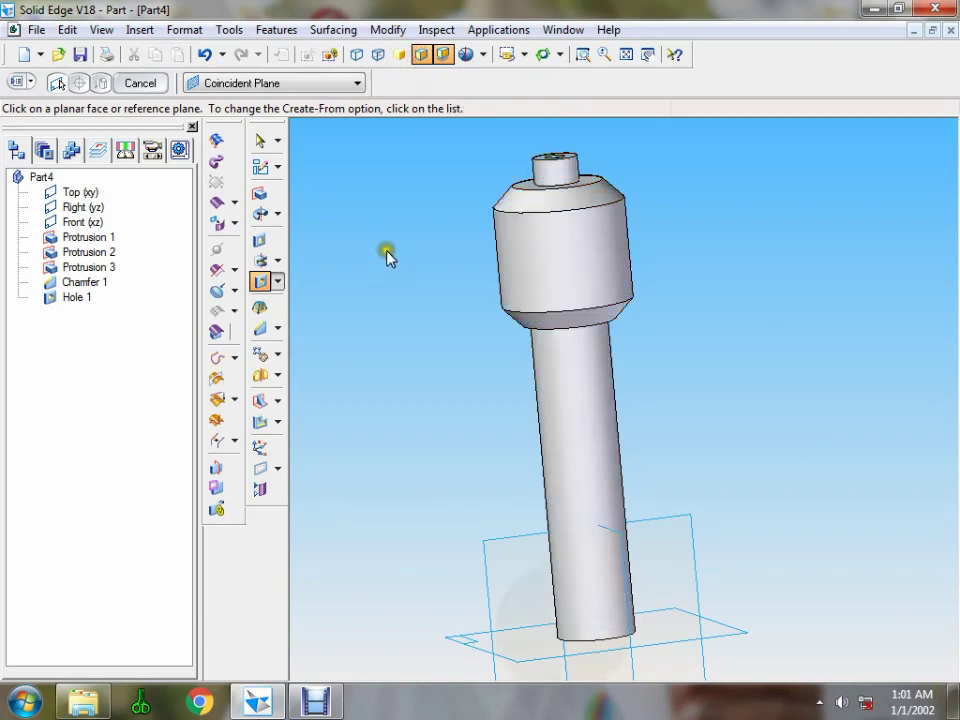
- Start a cutout with its profile sketch on the Right (yz) plane
click(261, 252)
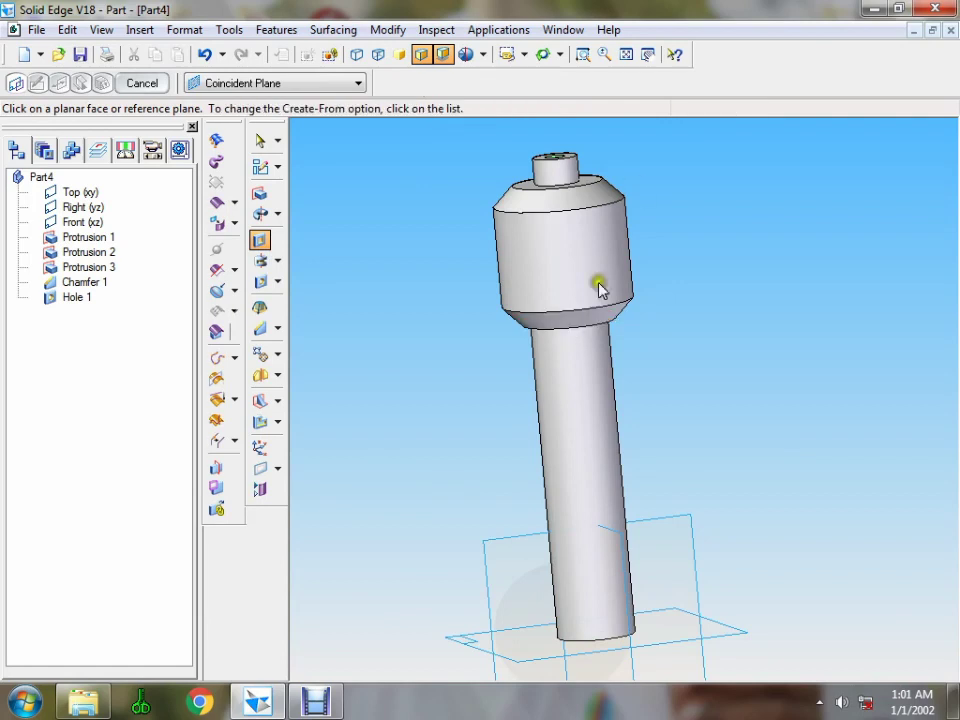
click(522, 58)
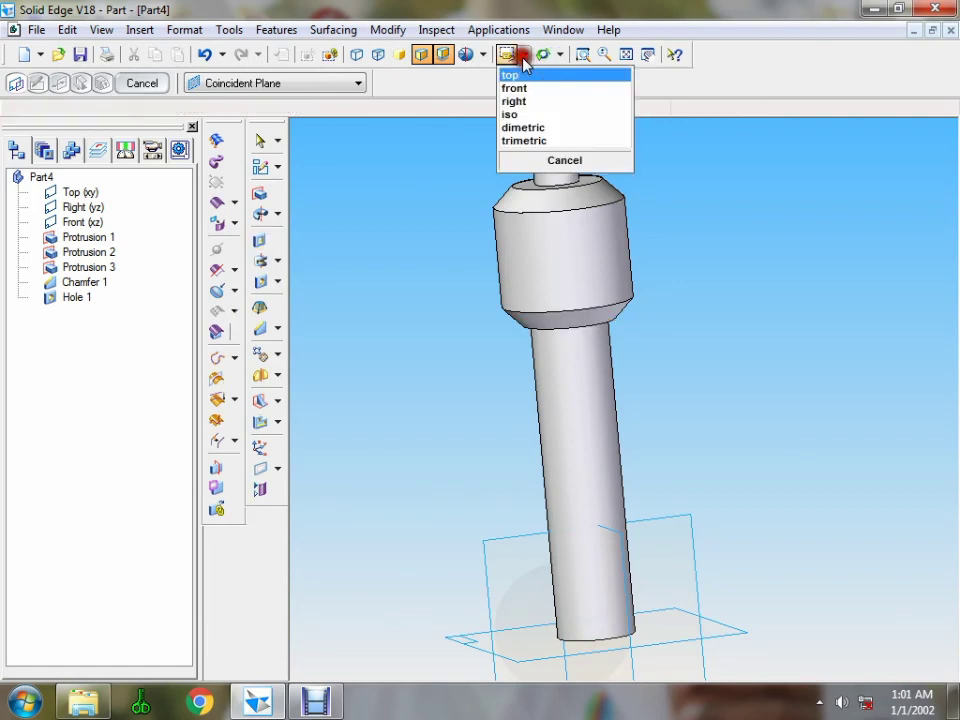
click(544, 128)
click(630, 57)
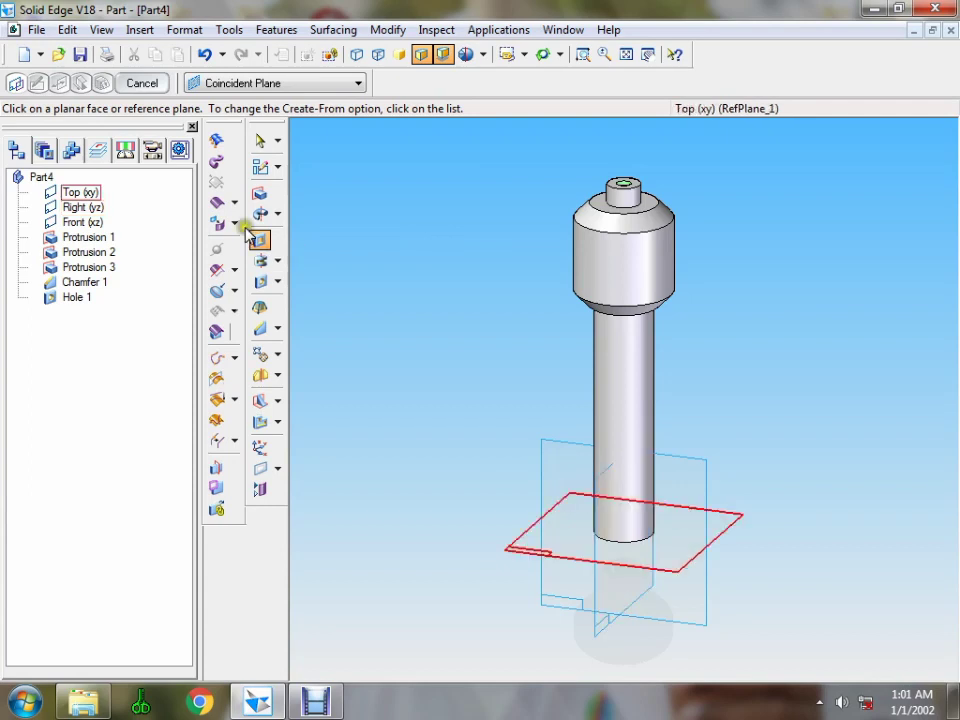
click(86, 210)
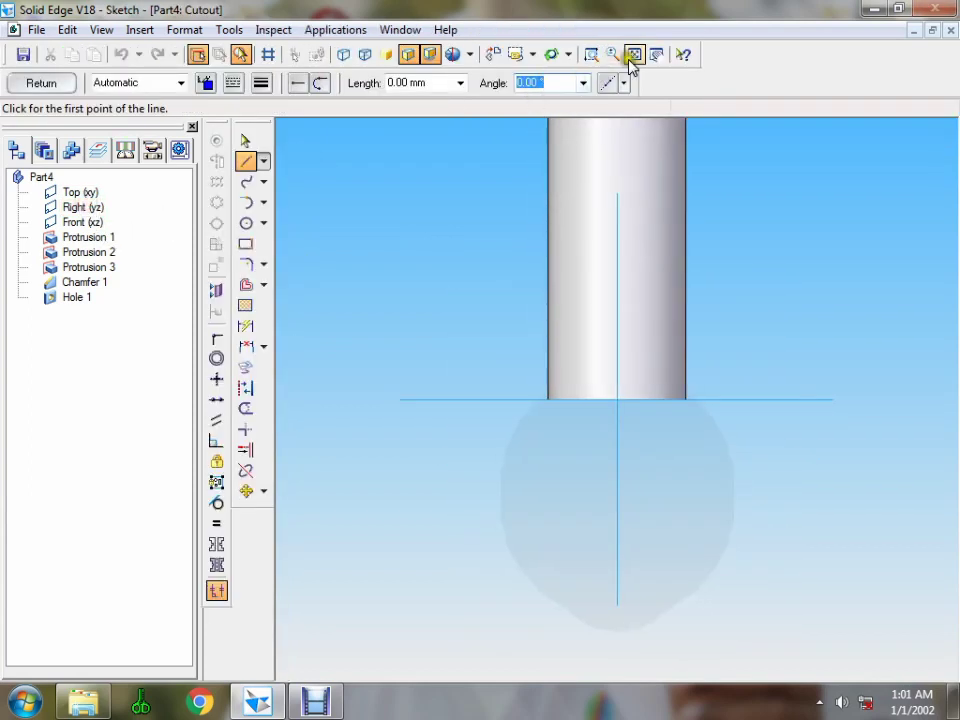
click(636, 55)
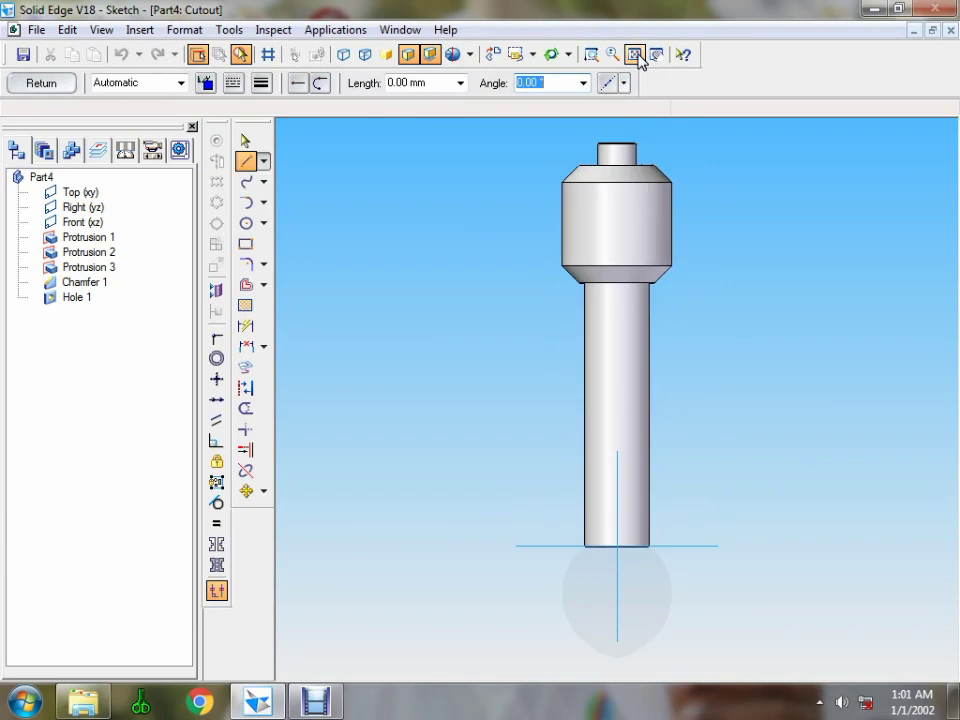
- Sketch a 12 mm diameter circle at the centre of the 65 mm head
click(246, 223)
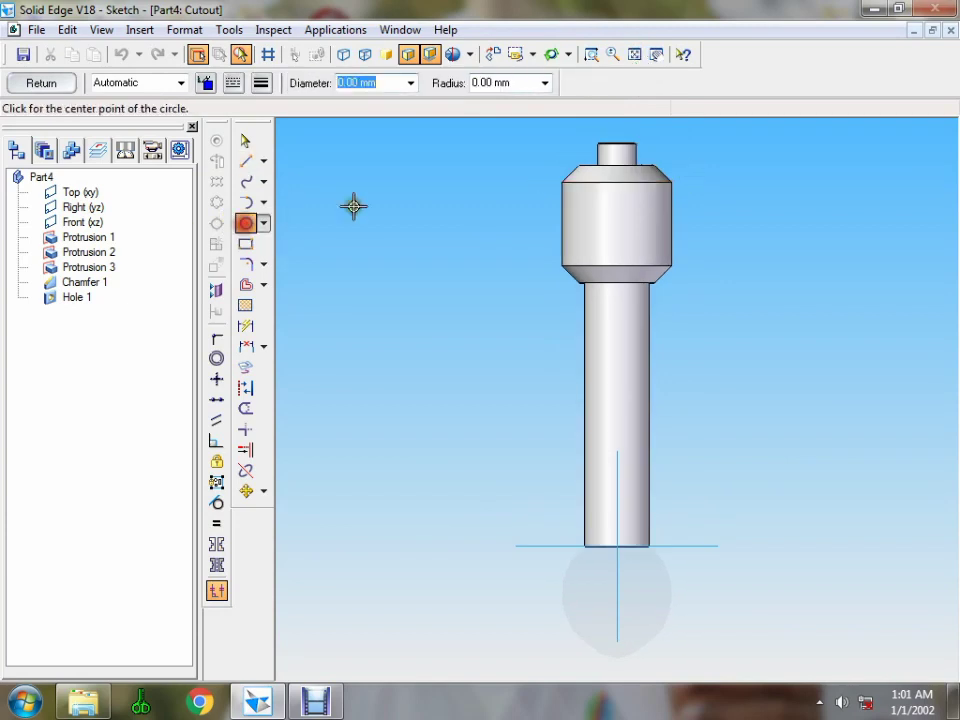
click(618, 221)
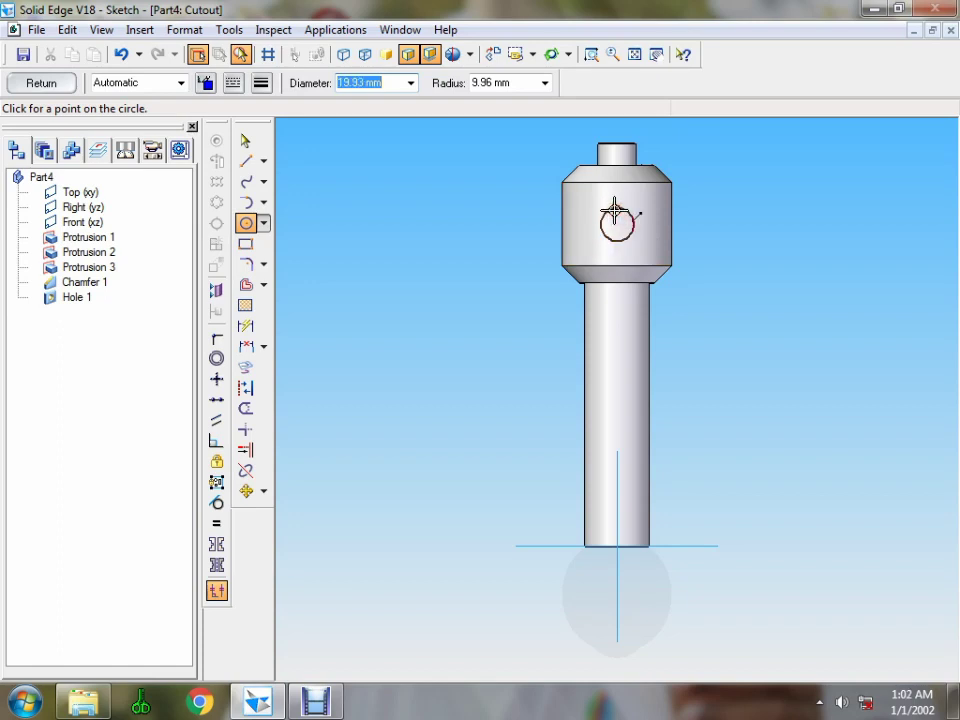
text(12)
key(Return)
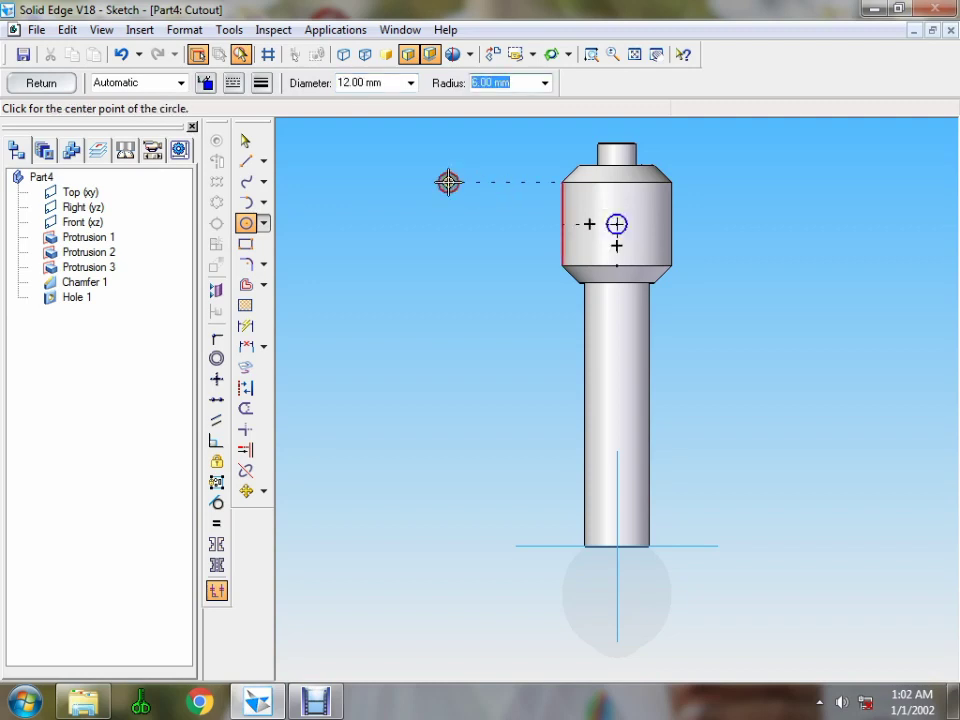
- Complete the circle profile, cut it symmetrically through the head with an extent of about 121 mm, and finish the cutout
click(47, 84)
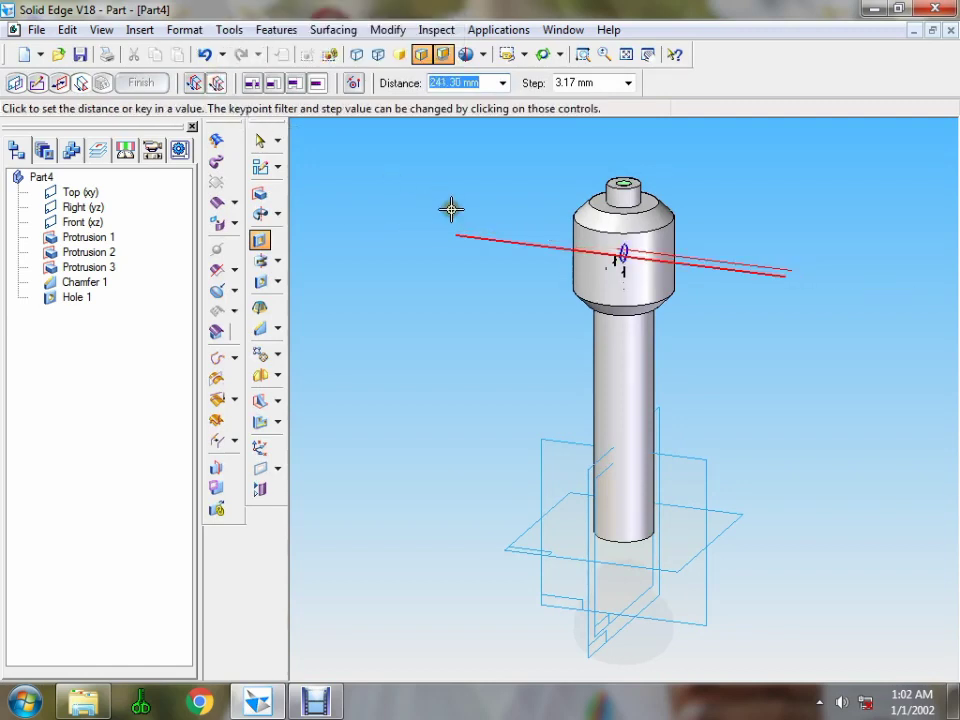
click(535, 234)
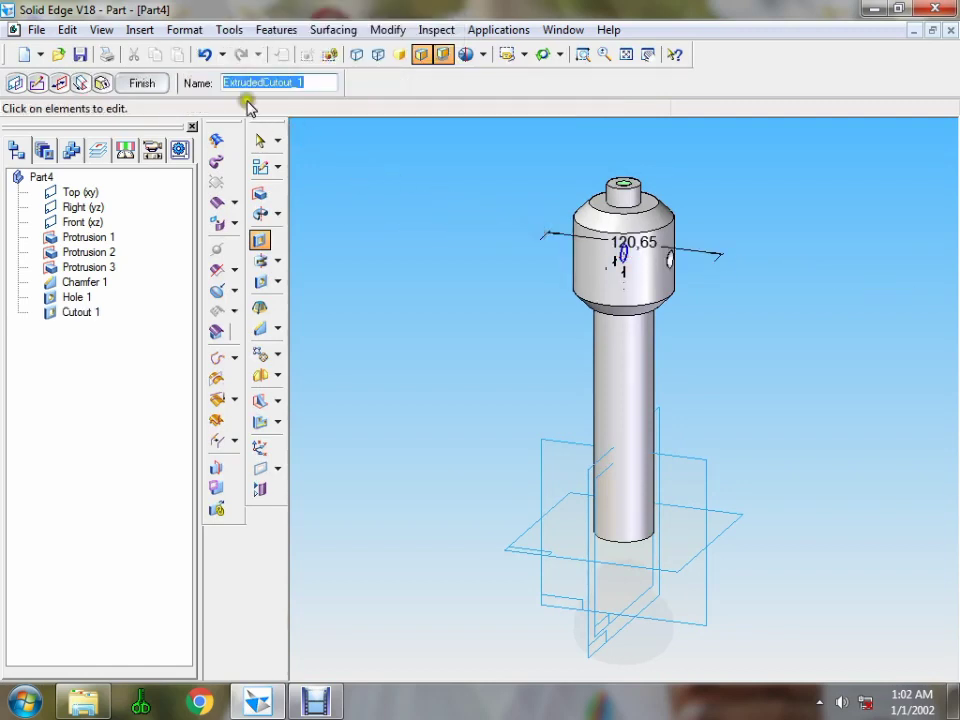
click(146, 84)
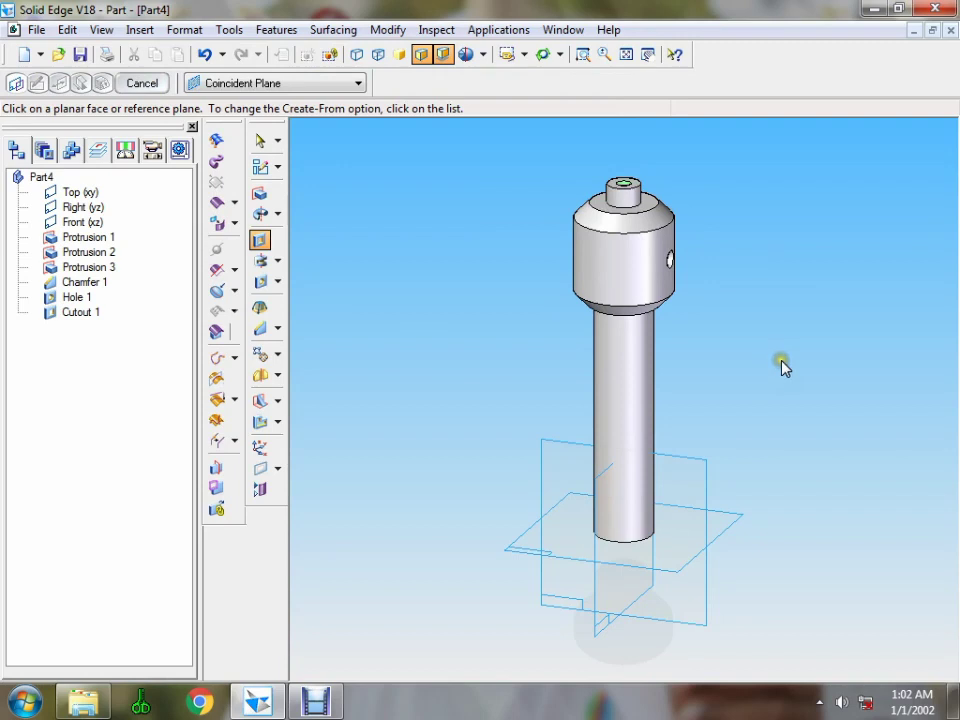
- Start a straight thread on the shaft's cylindrical face, measured from the shaft's free lower end
middle_drag(782, 366, 901, 474)
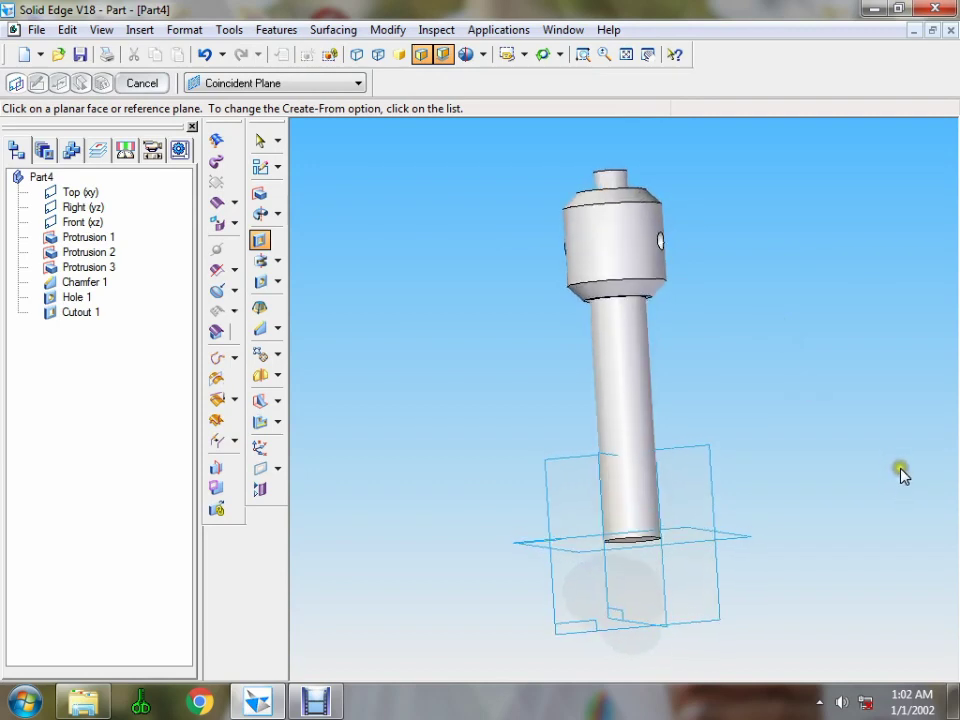
click(276, 282)
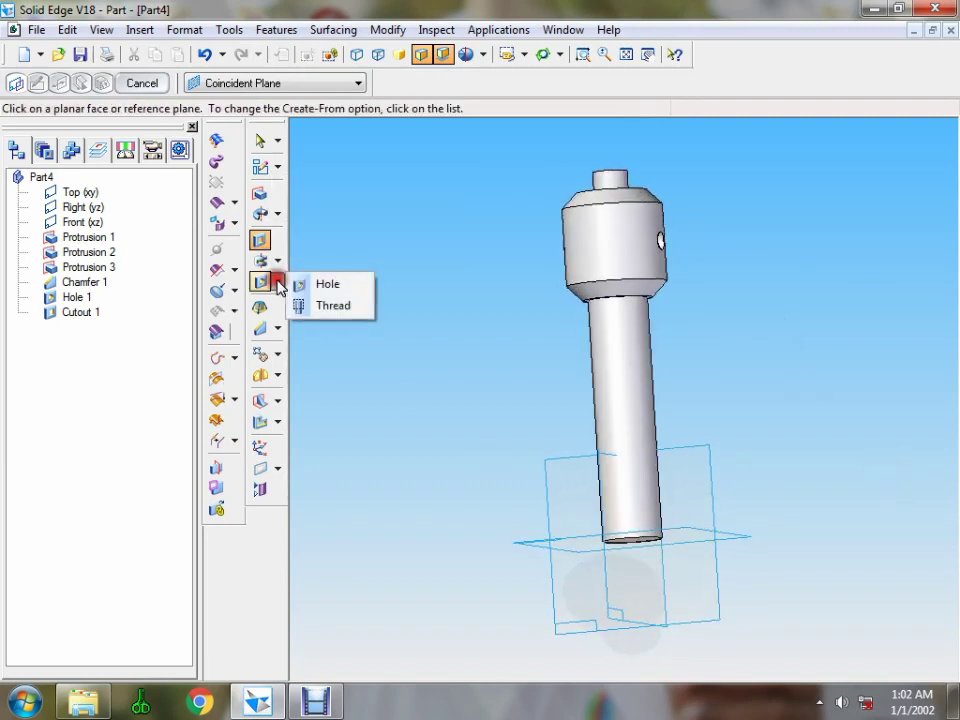
click(356, 305)
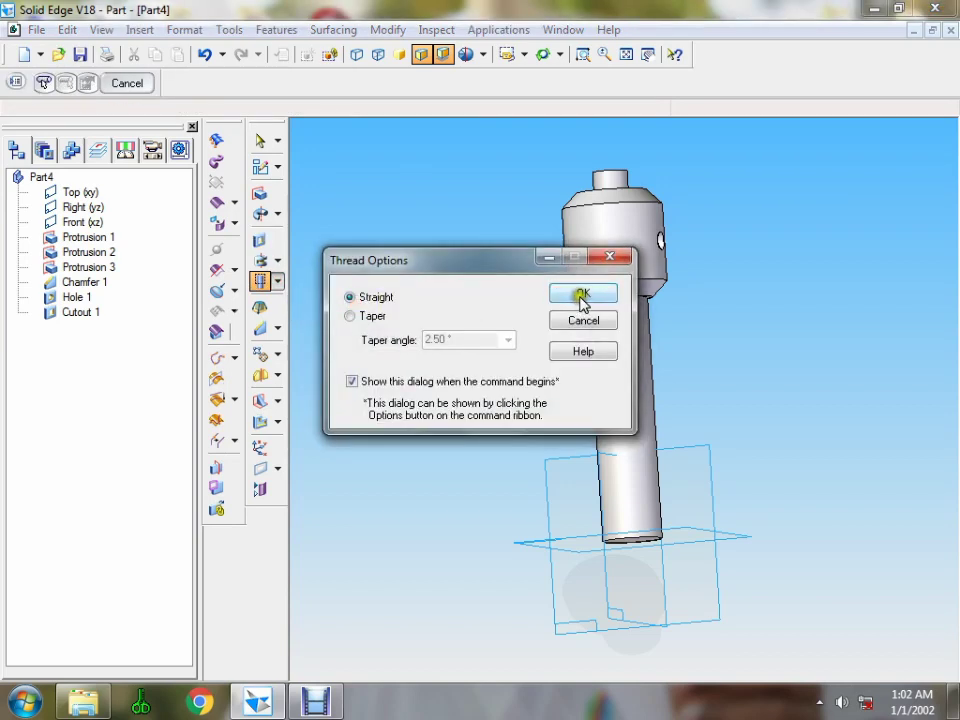
click(583, 296)
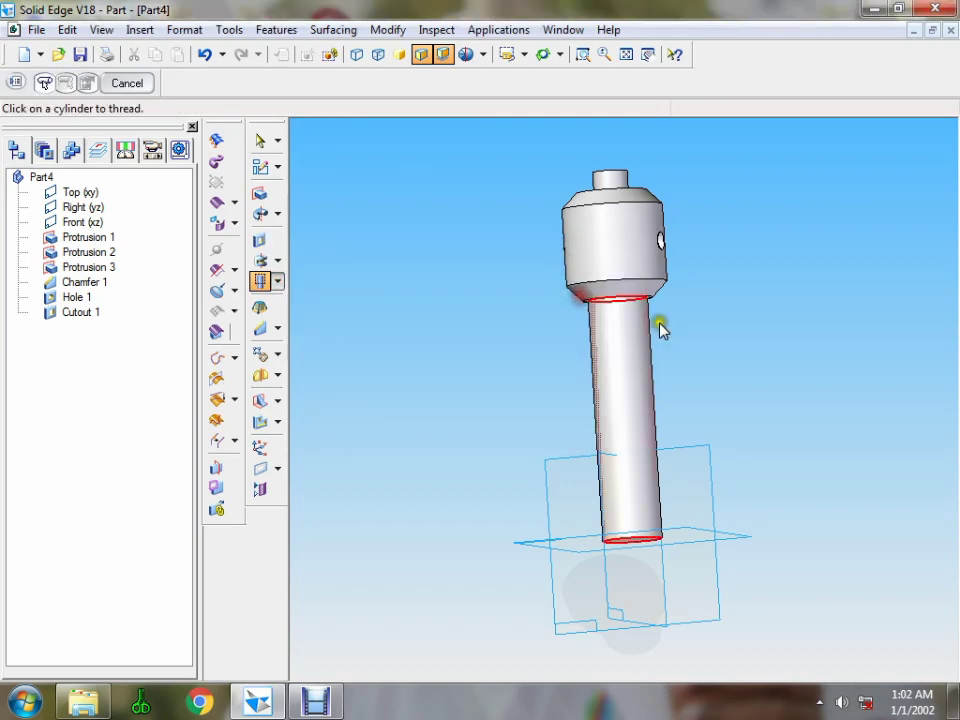
click(647, 509)
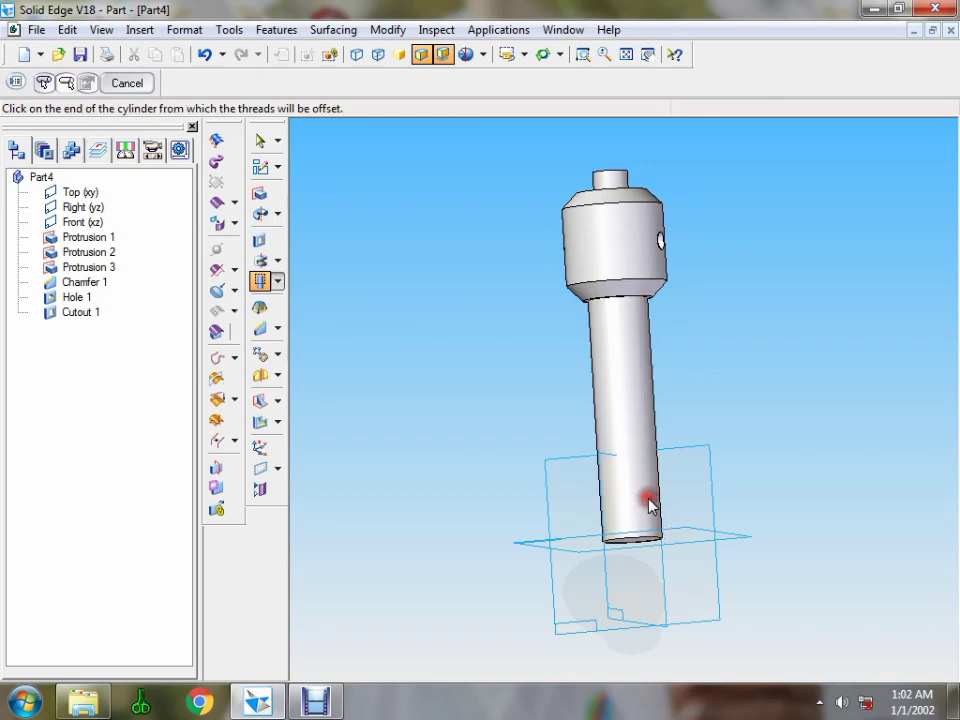
click(642, 540)
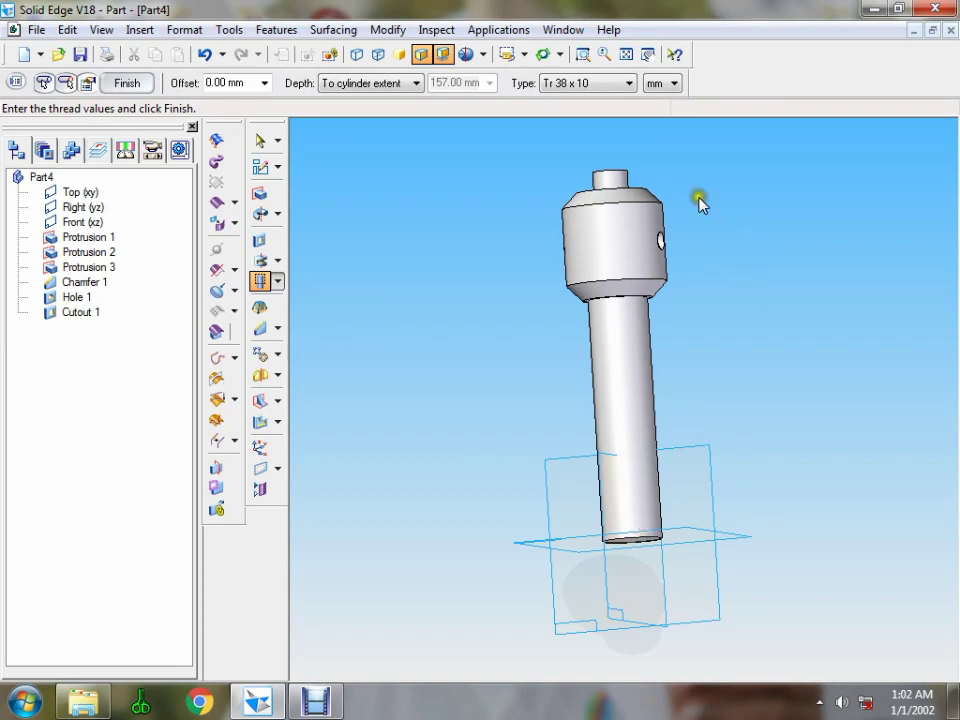
- Set the shaft thread to type Tr 38 x 7 with a 3 mm offset and finish the thread
click(629, 84)
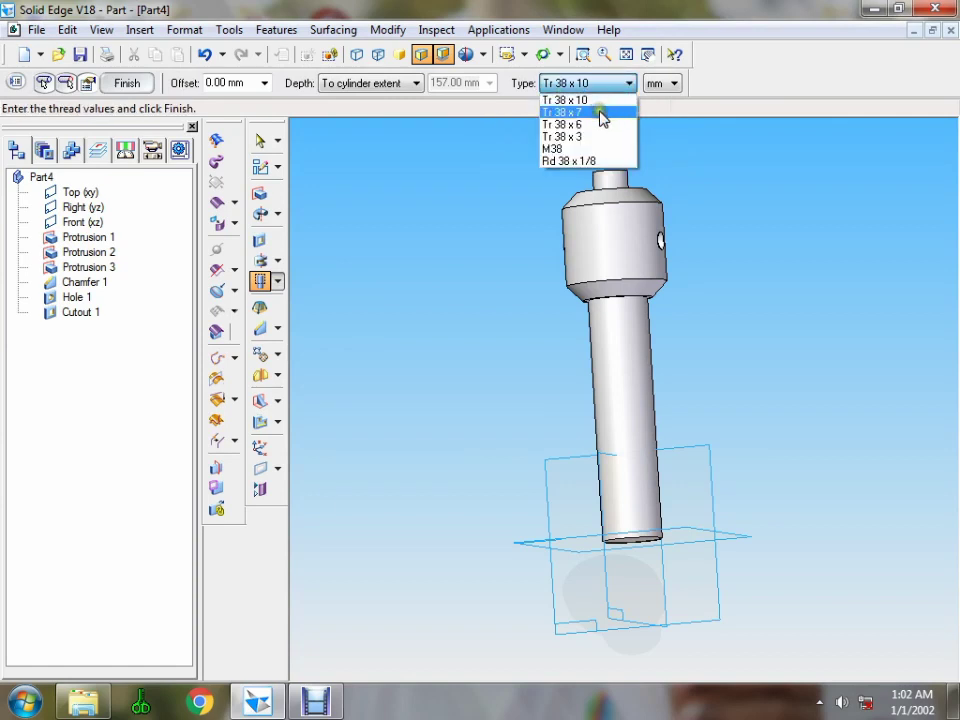
click(600, 112)
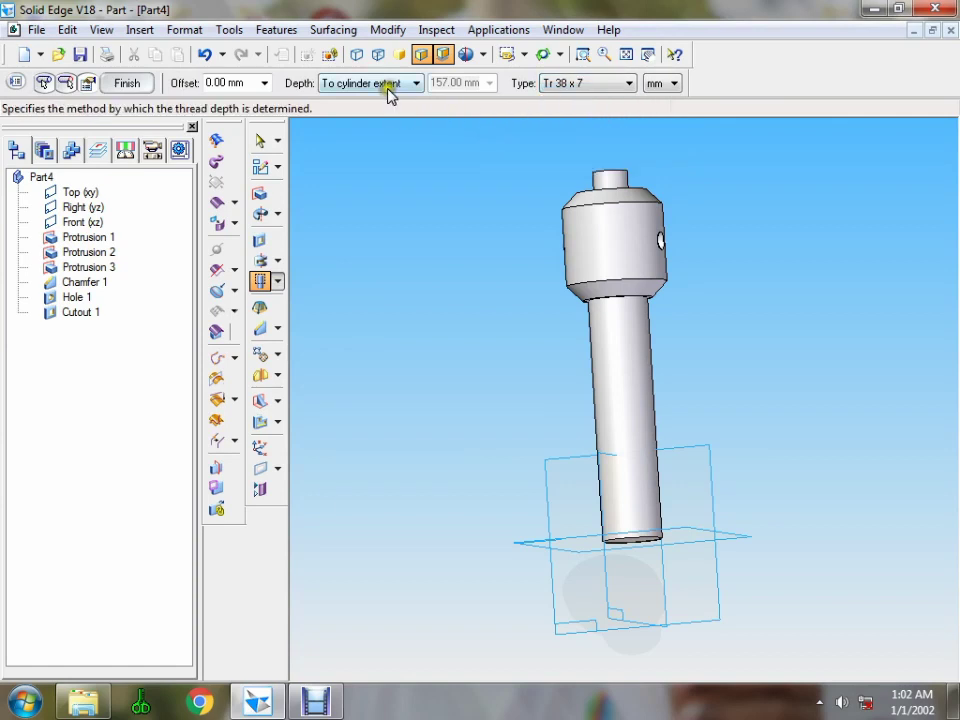
click(224, 83)
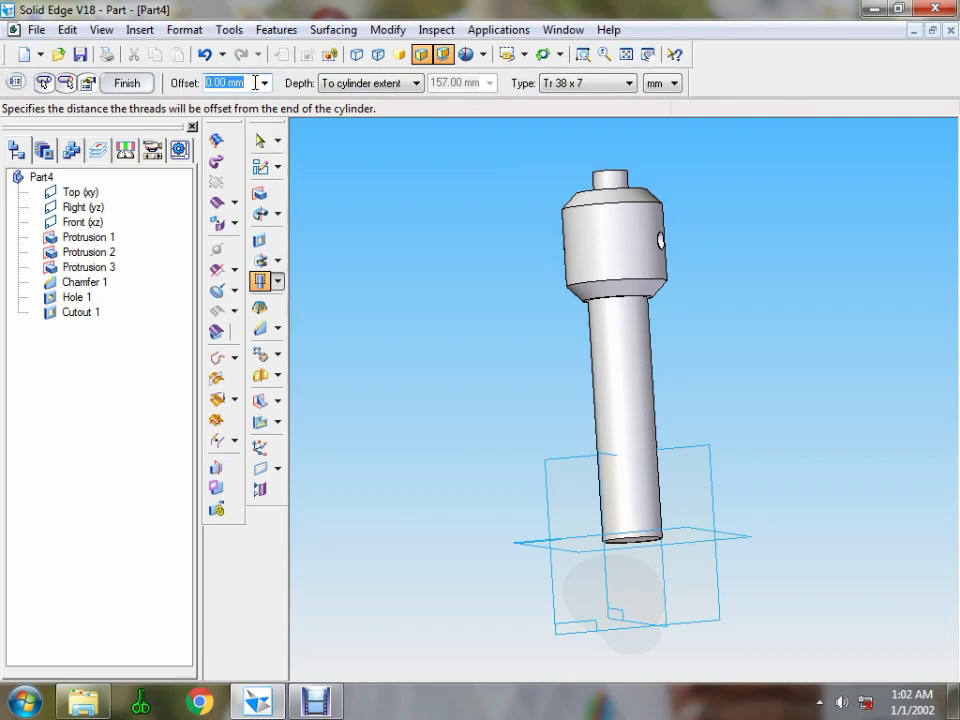
text(3)
click(124, 84)
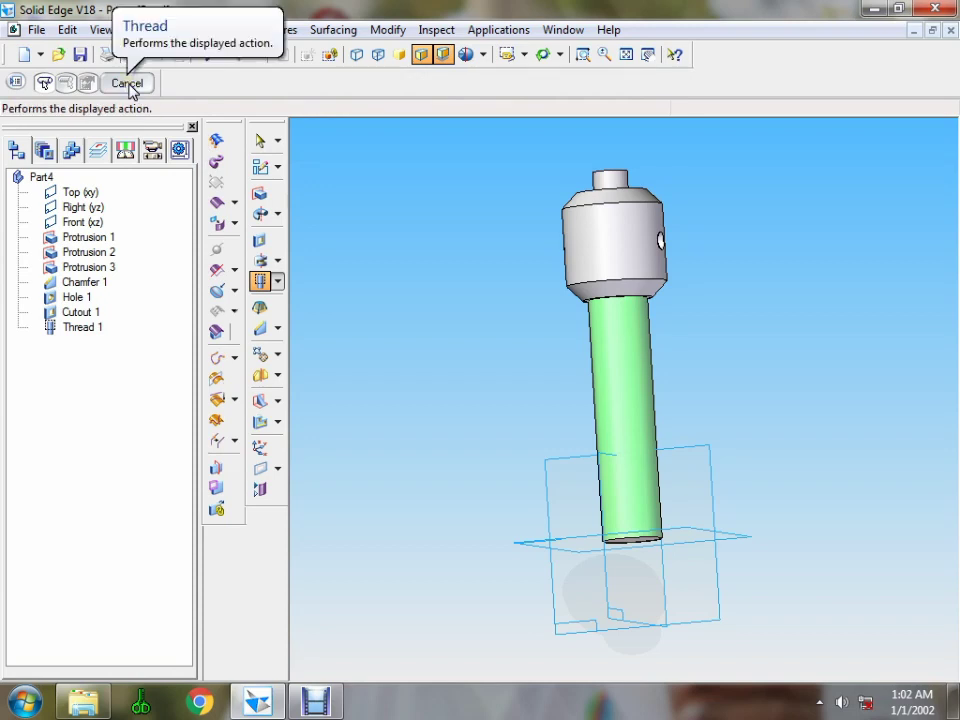
click(128, 84)
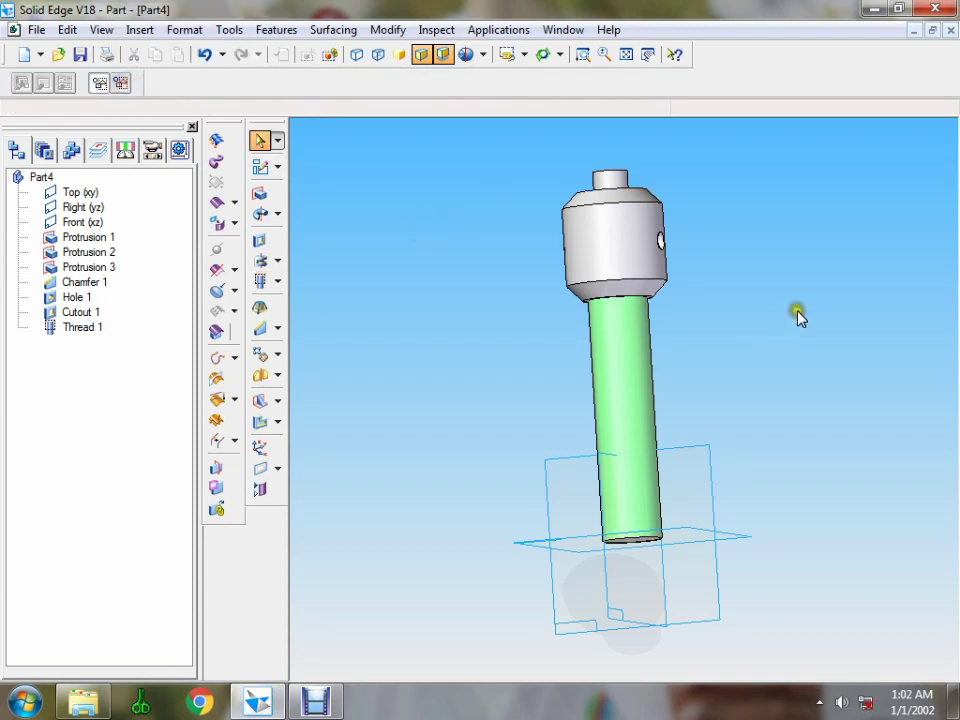
- Save the part in the Screw Jack folder as Screw Spindle.par, accepting its default file properties
middle_drag(797, 315, 716, 355)
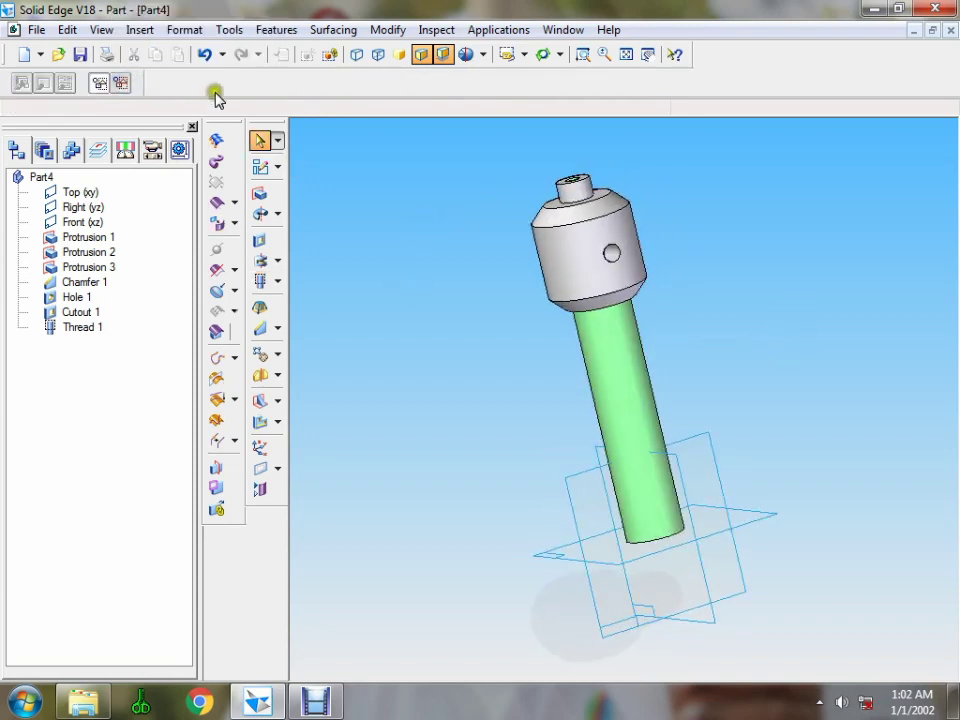
click(81, 55)
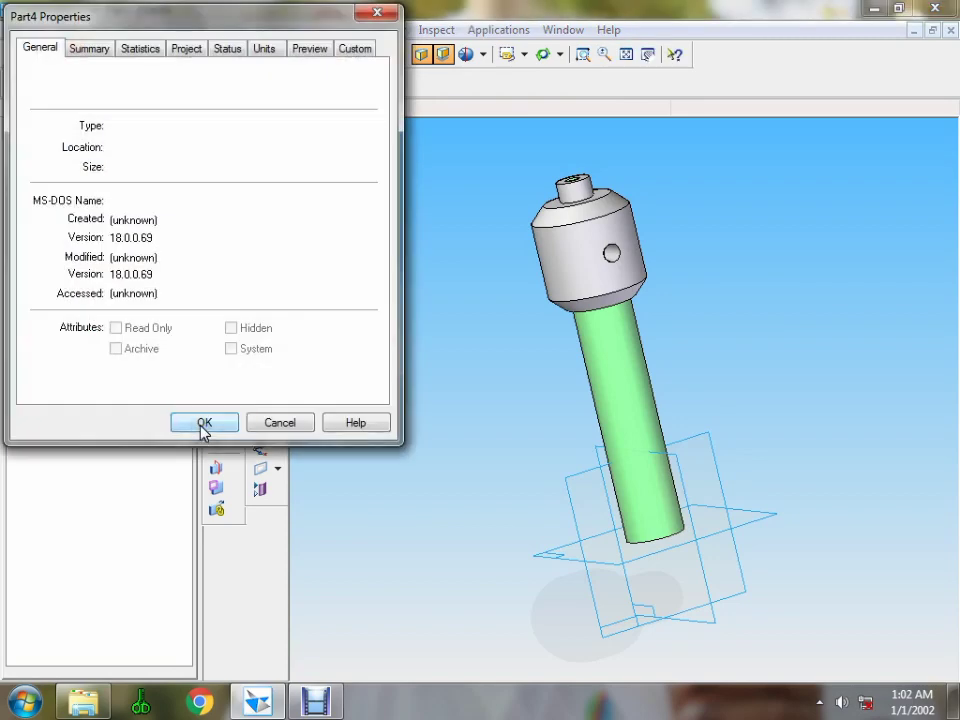
click(204, 423)
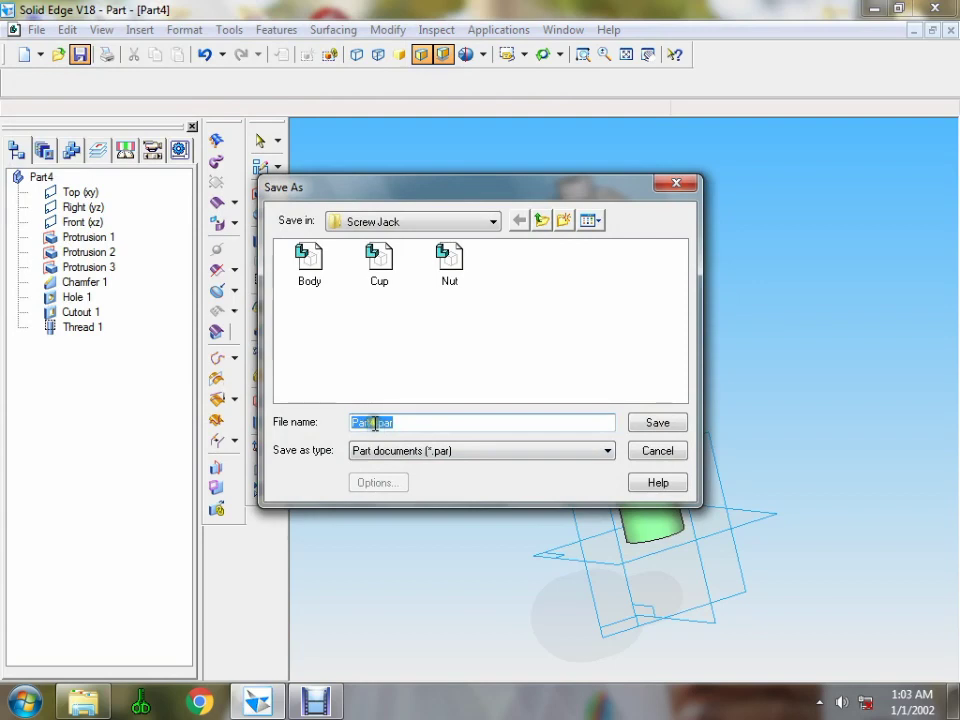
drag(374, 423, 311, 433)
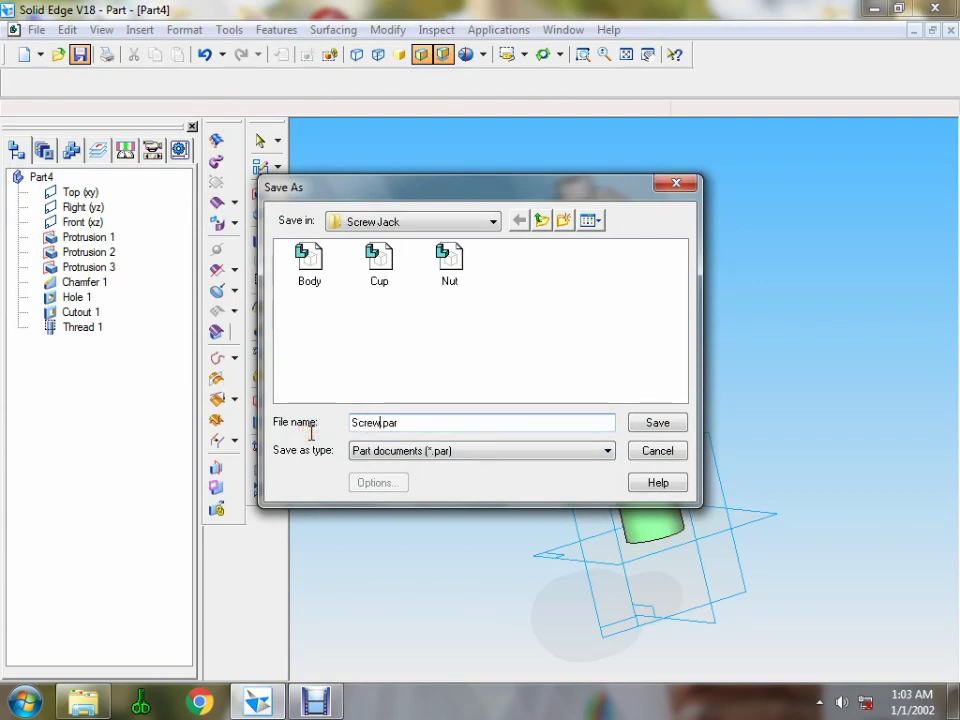
text(Screw Spindle)
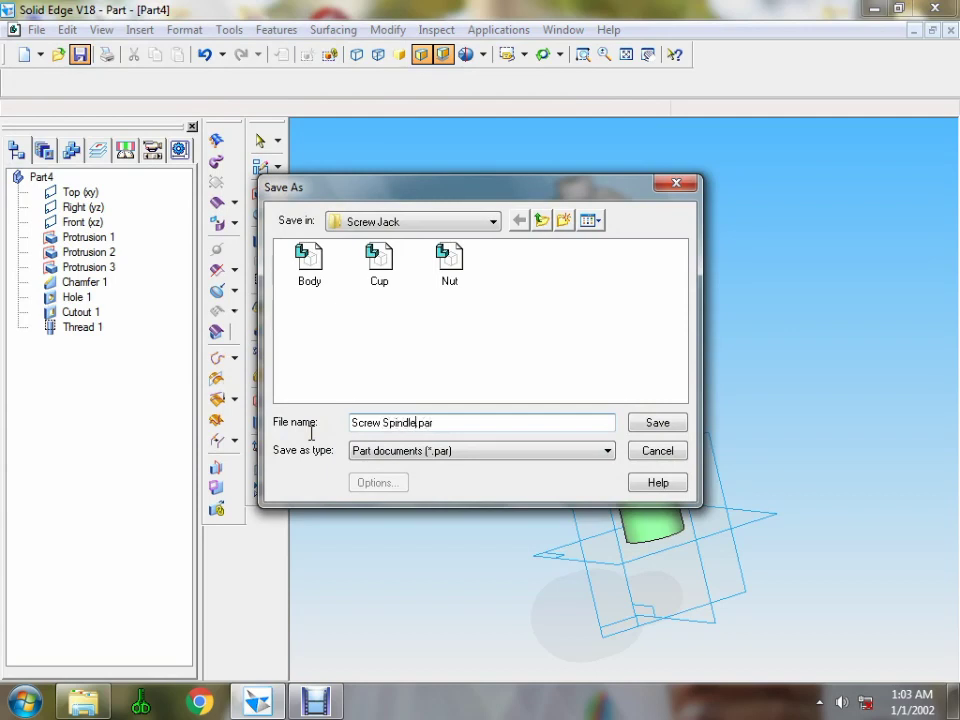
click(659, 424)
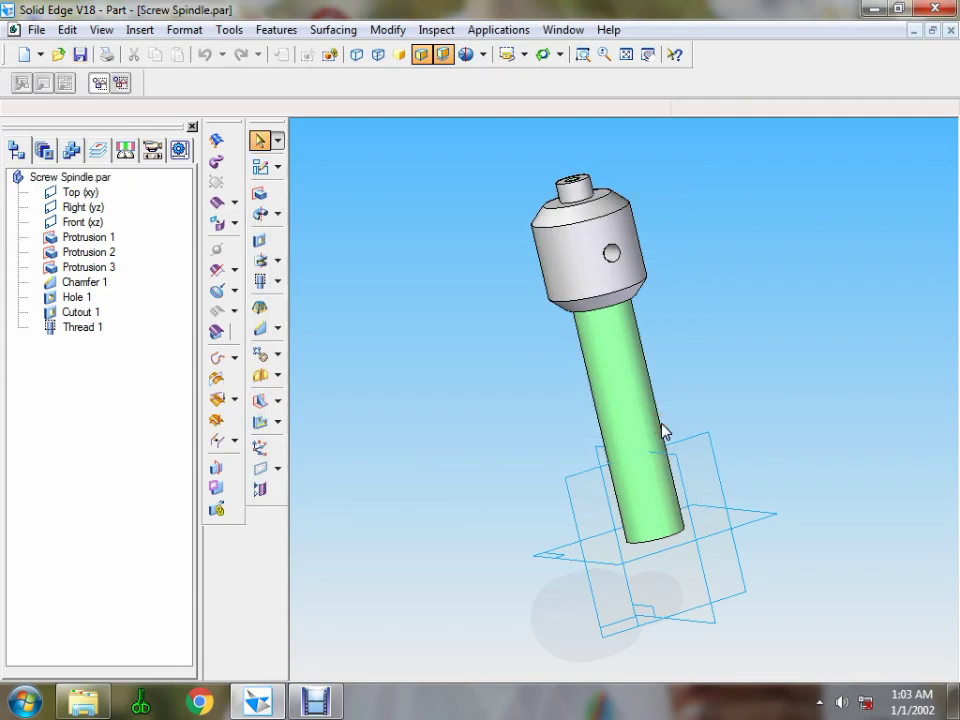
- Create a new solid part and start a protrusion with its profile sketch on the Top (xy) plane
click(40, 54)
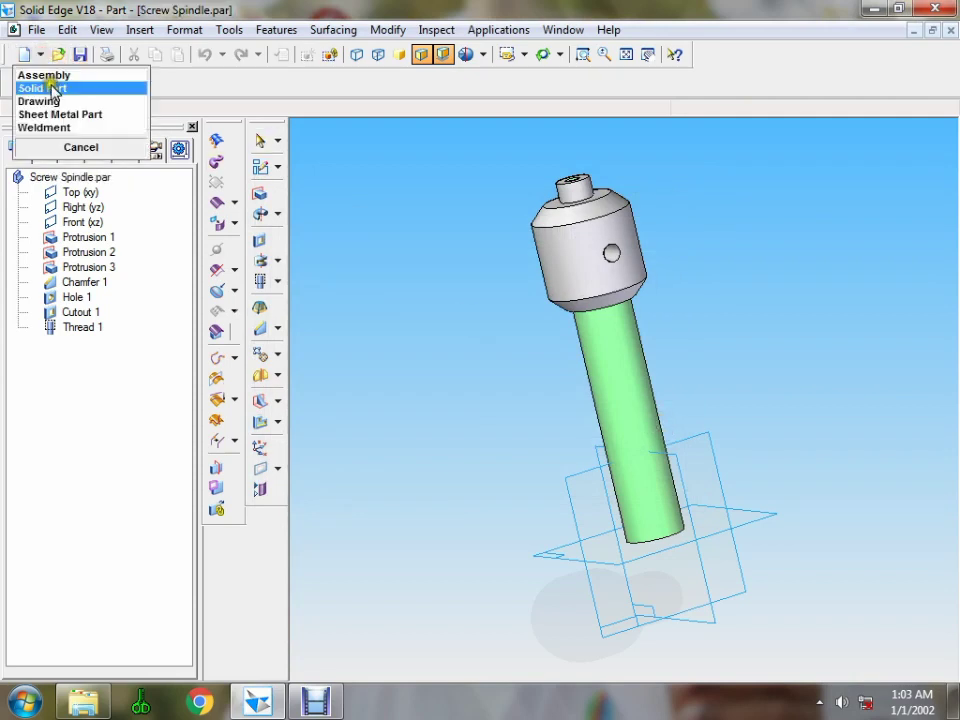
click(50, 87)
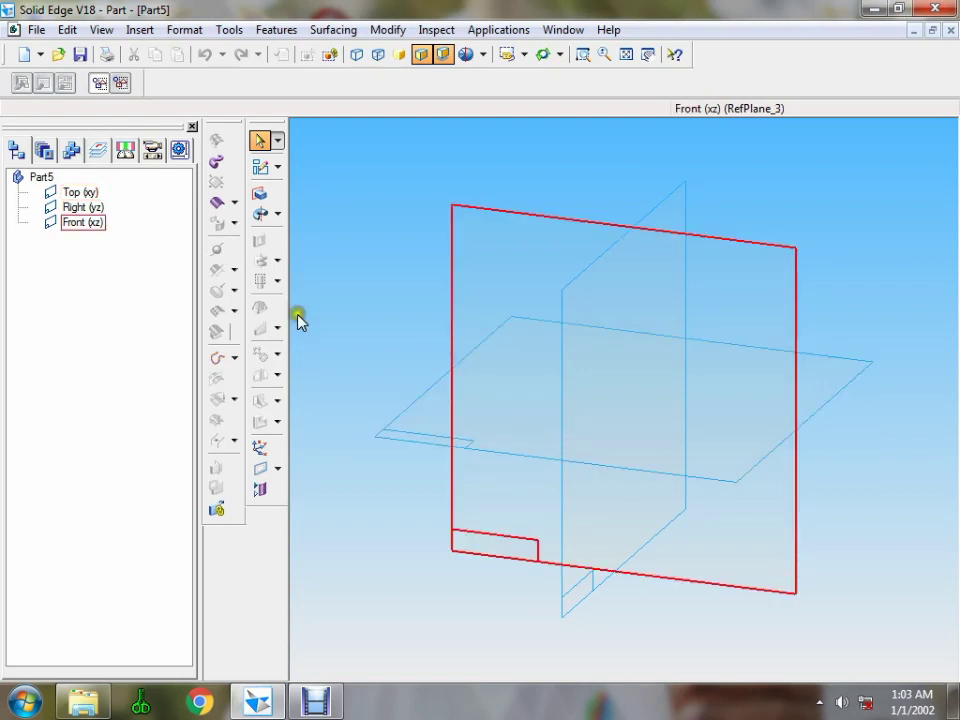
click(259, 195)
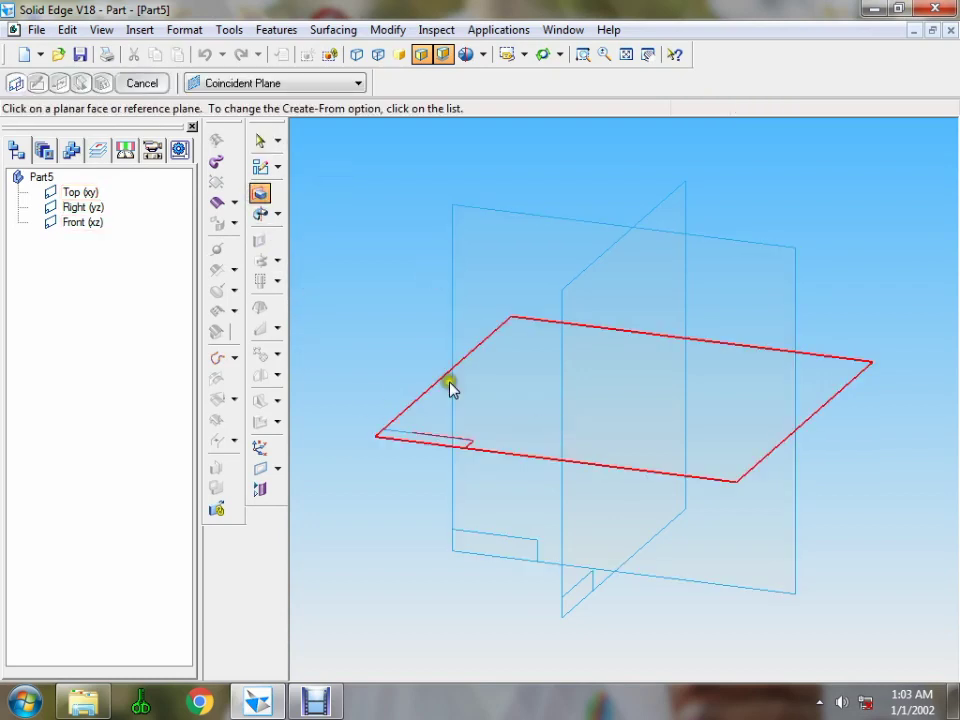
click(417, 438)
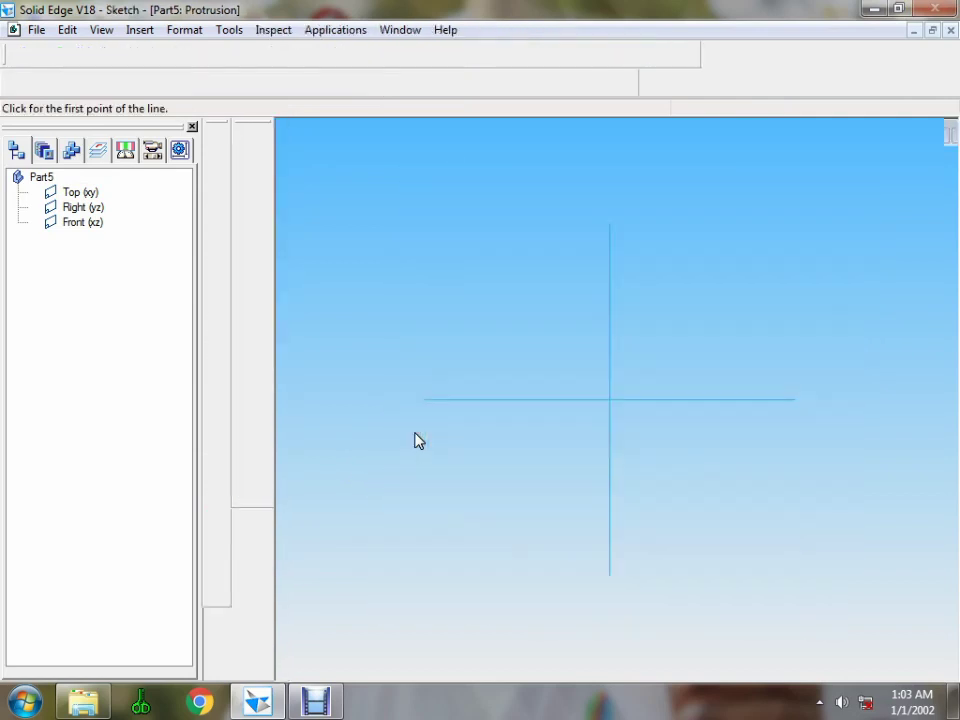
- Sketch a 35 mm diameter circle centred on the intersection of the reference planes
click(246, 222)
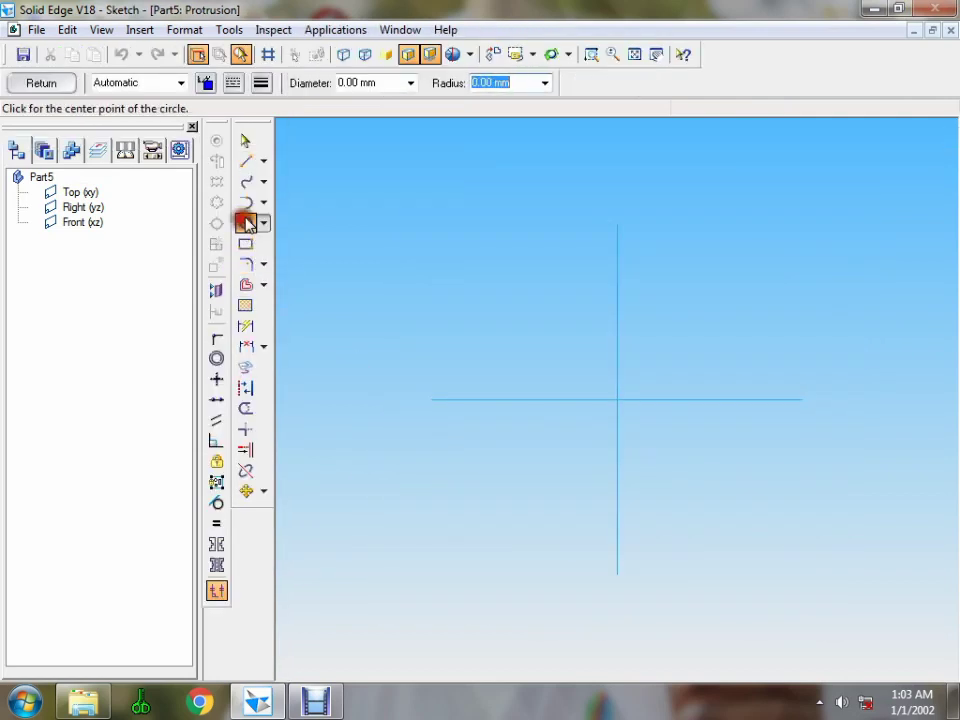
click(618, 399)
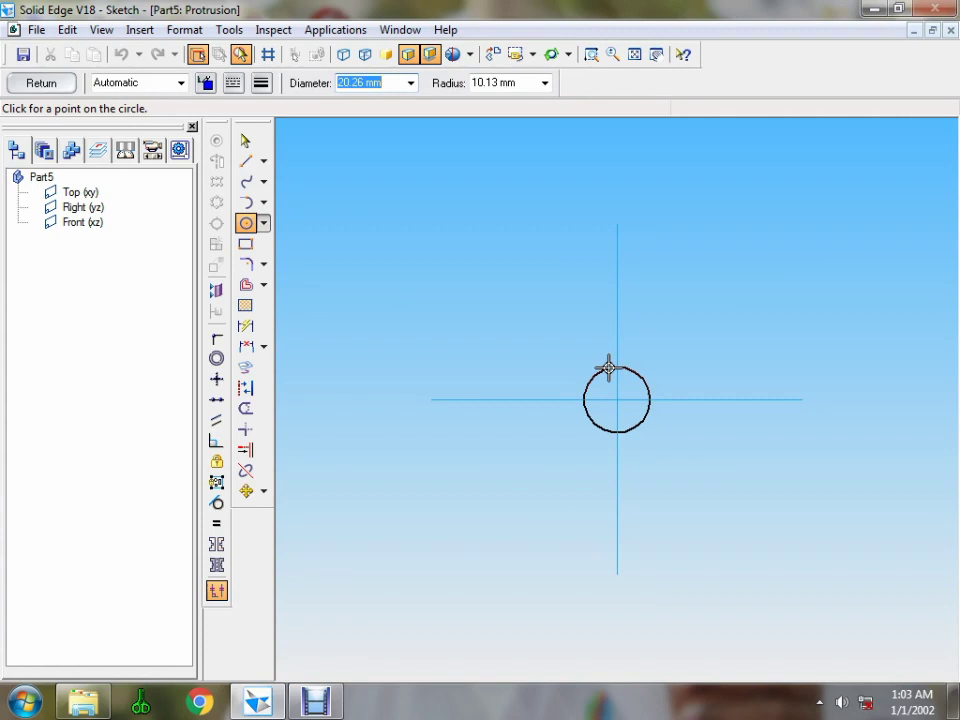
text(35)
key(Return)
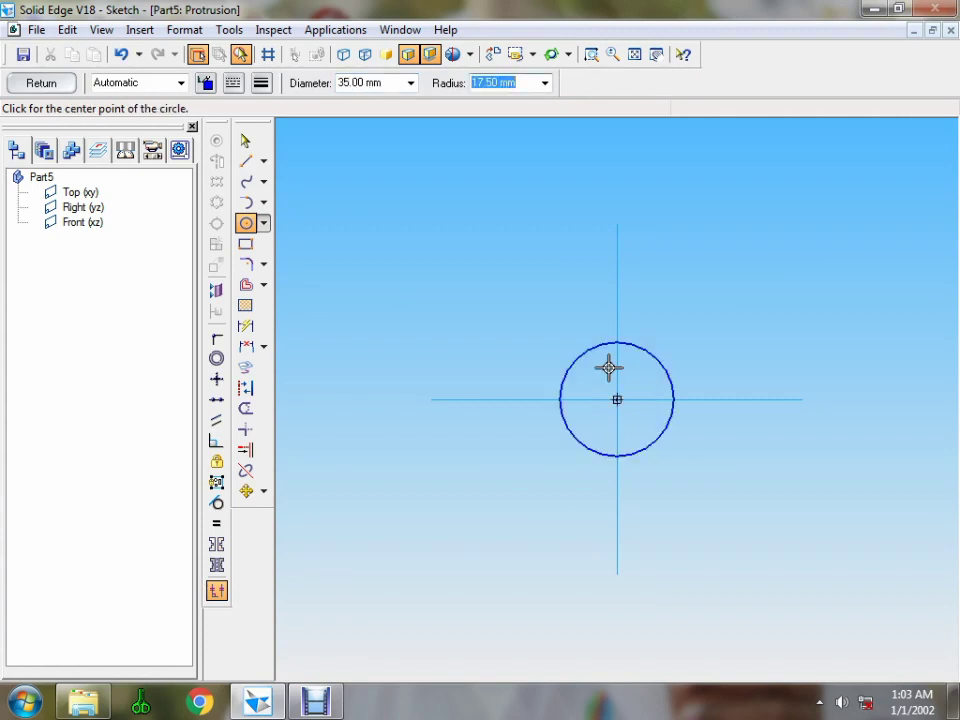
- Complete the circle profile, extrude it 8 mm upward, and finish the protrusion
click(47, 86)
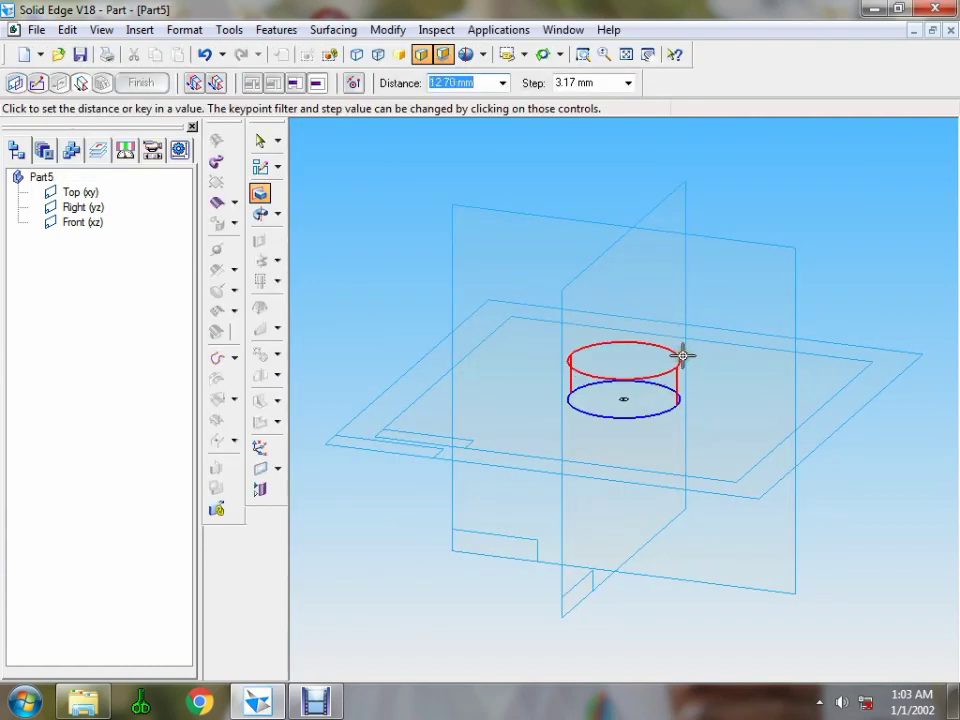
text(3)
key(Return)
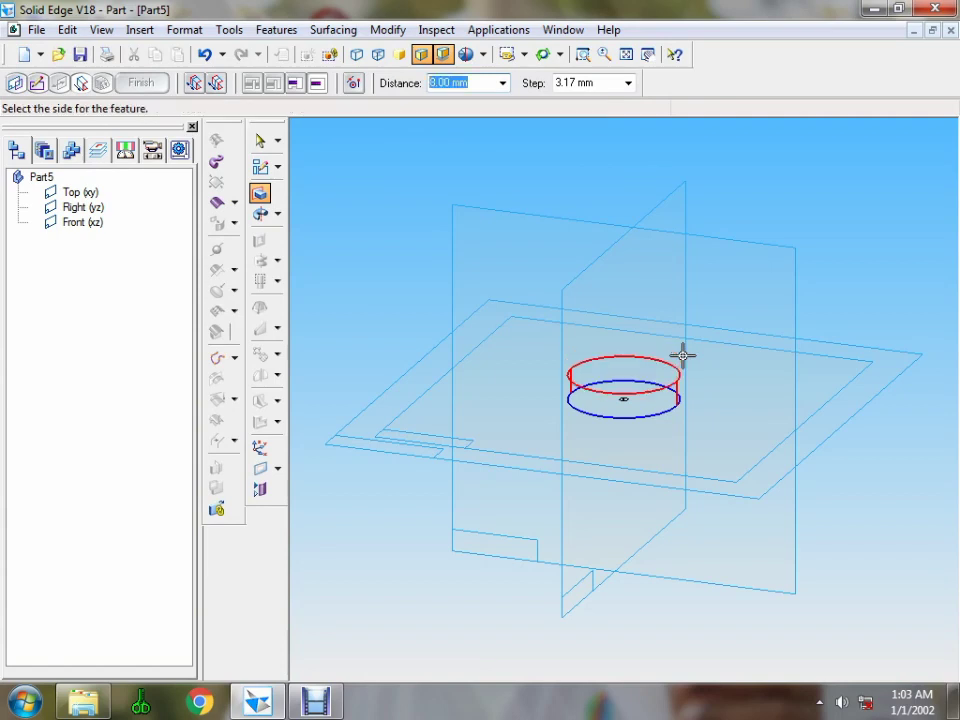
click(553, 249)
click(141, 82)
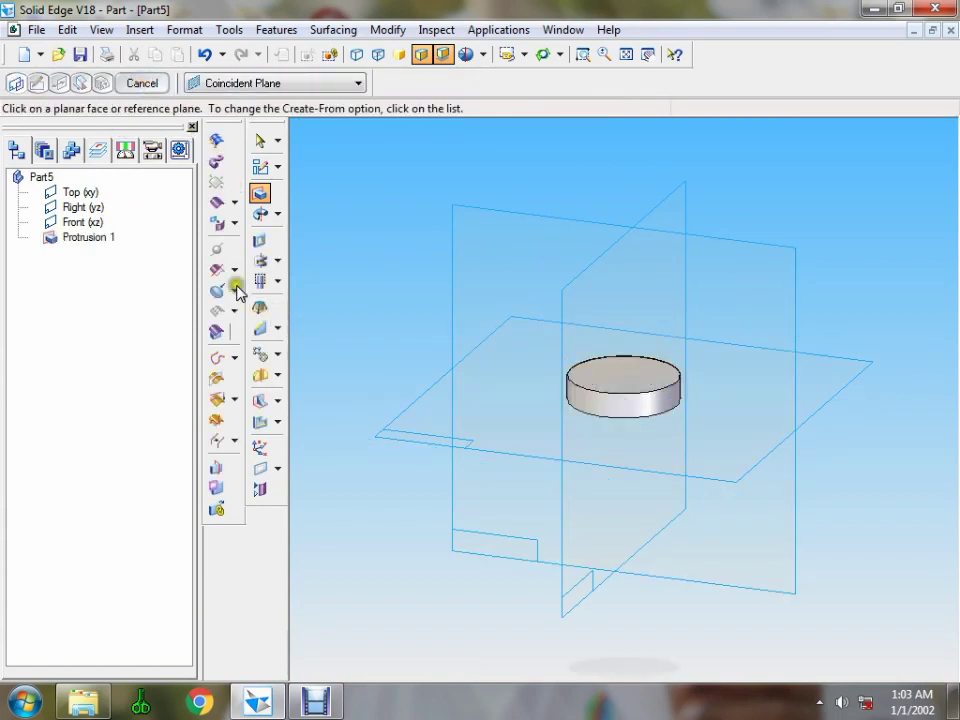
- Start a hole feature with its profile sketch on the disc's top face
click(277, 281)
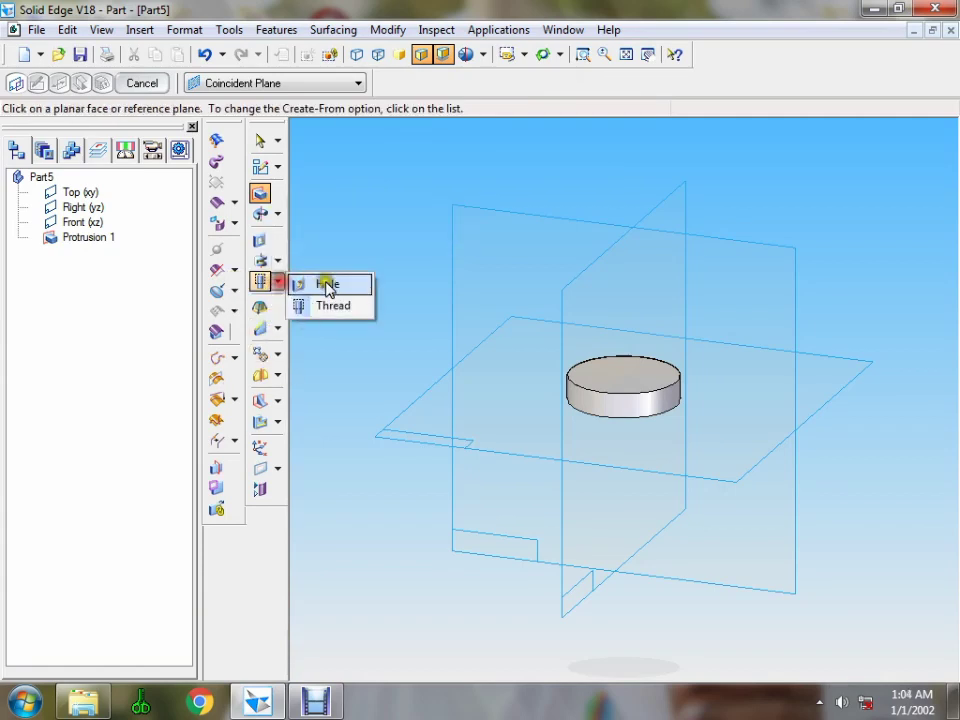
click(326, 285)
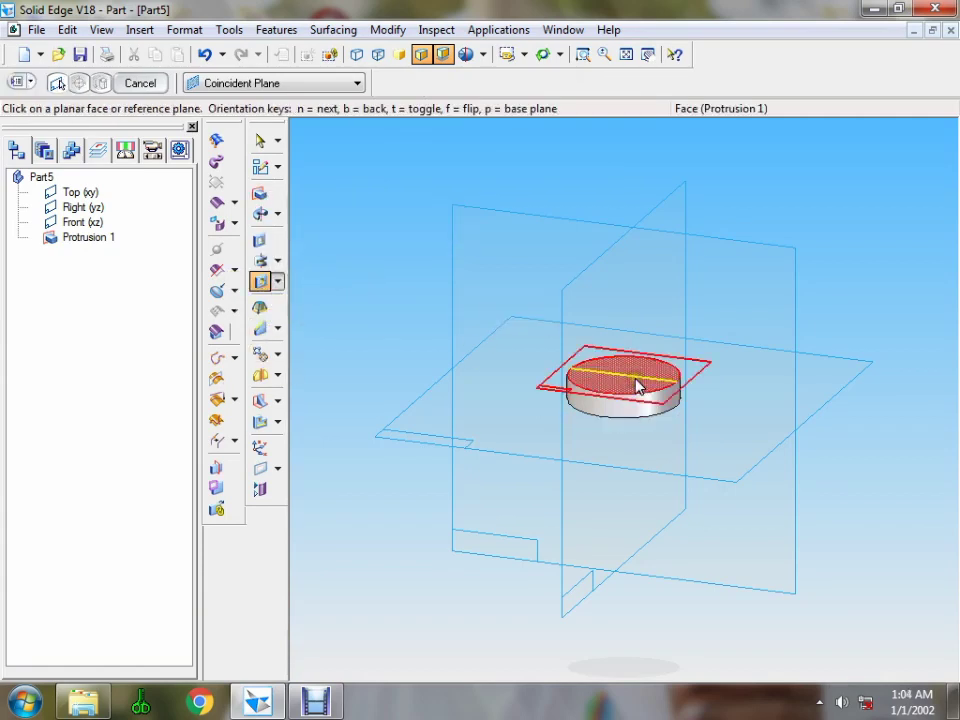
click(638, 385)
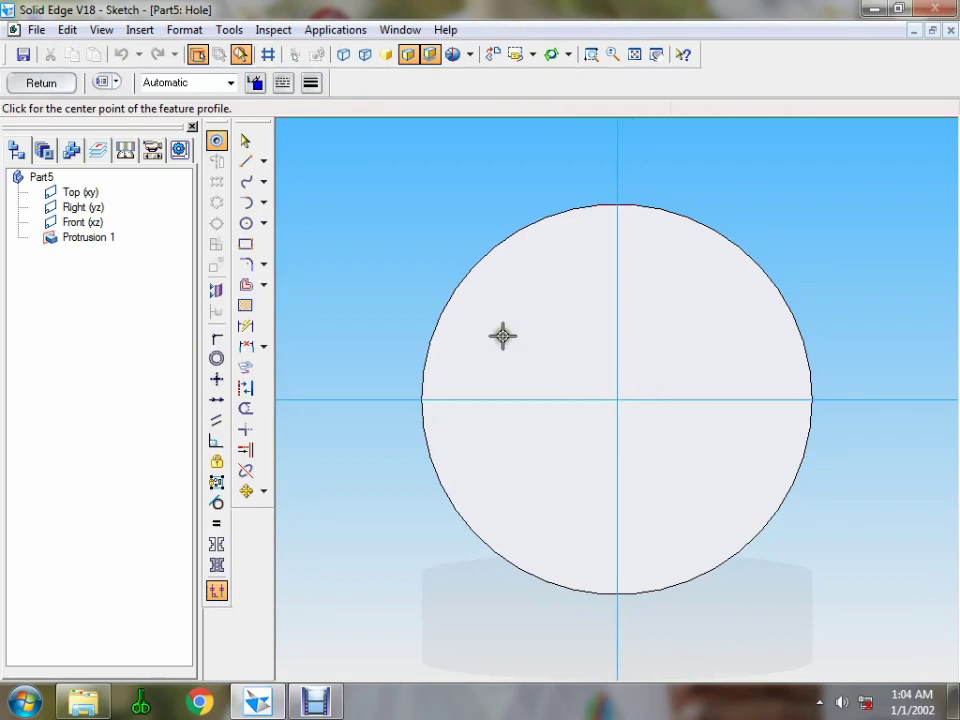
- Configure the hole as a countersink with a 14.5 mm diameter, 25 mm countersink diameter and 90° countersink angle
click(104, 83)
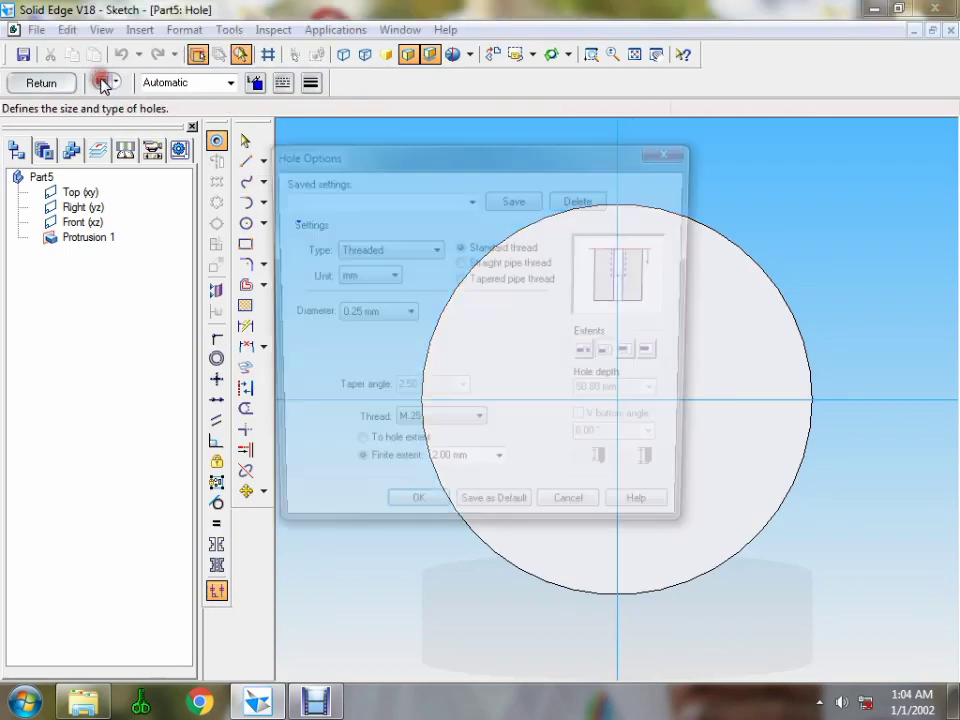
click(430, 250)
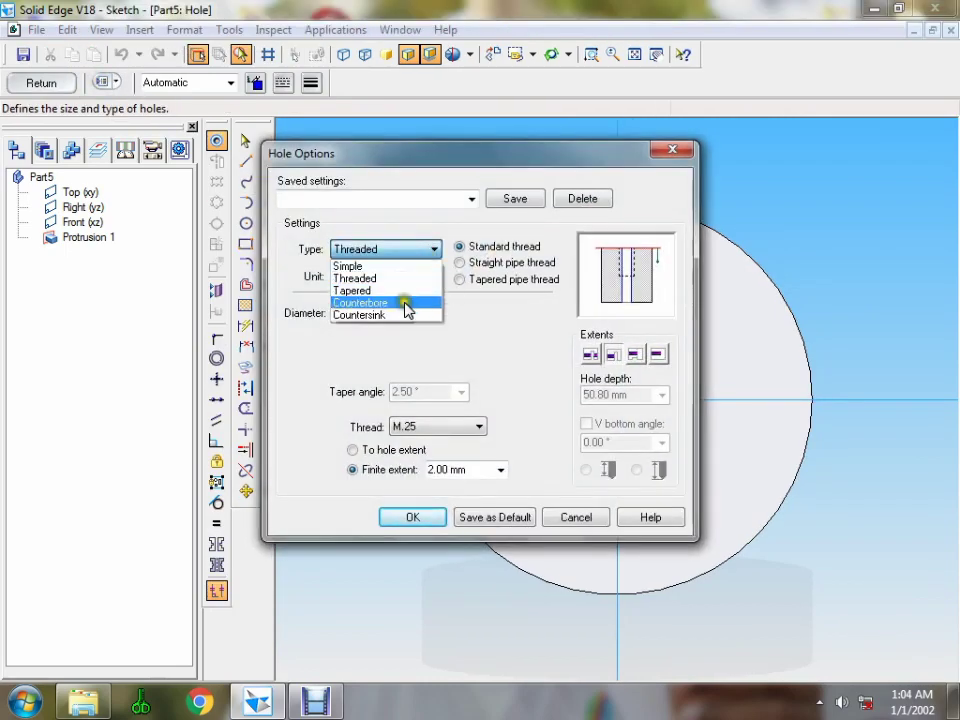
click(407, 315)
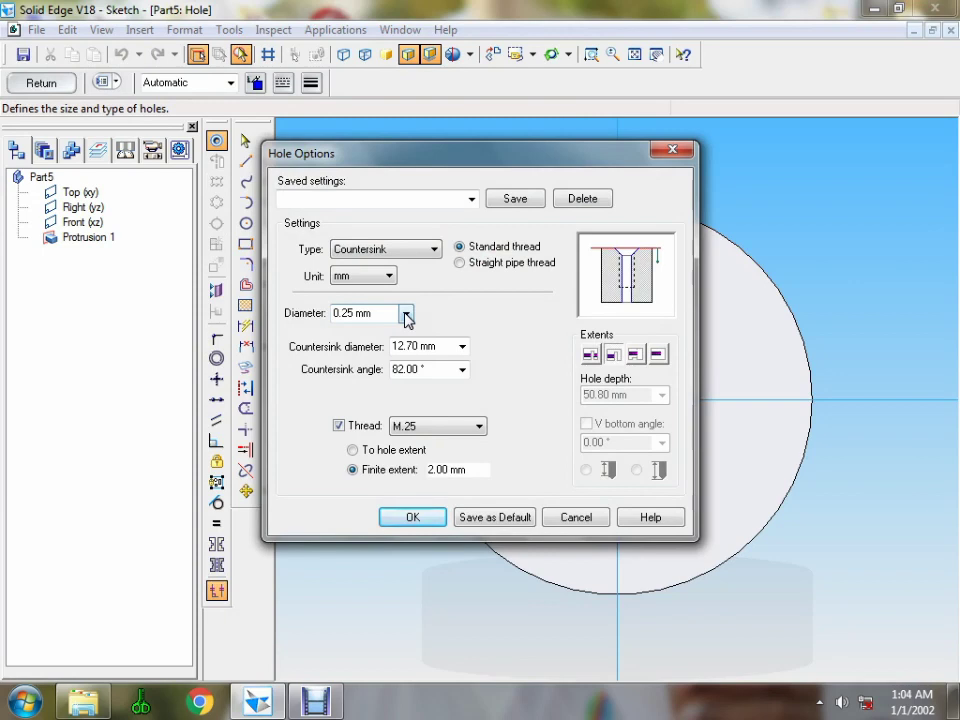
click(370, 311)
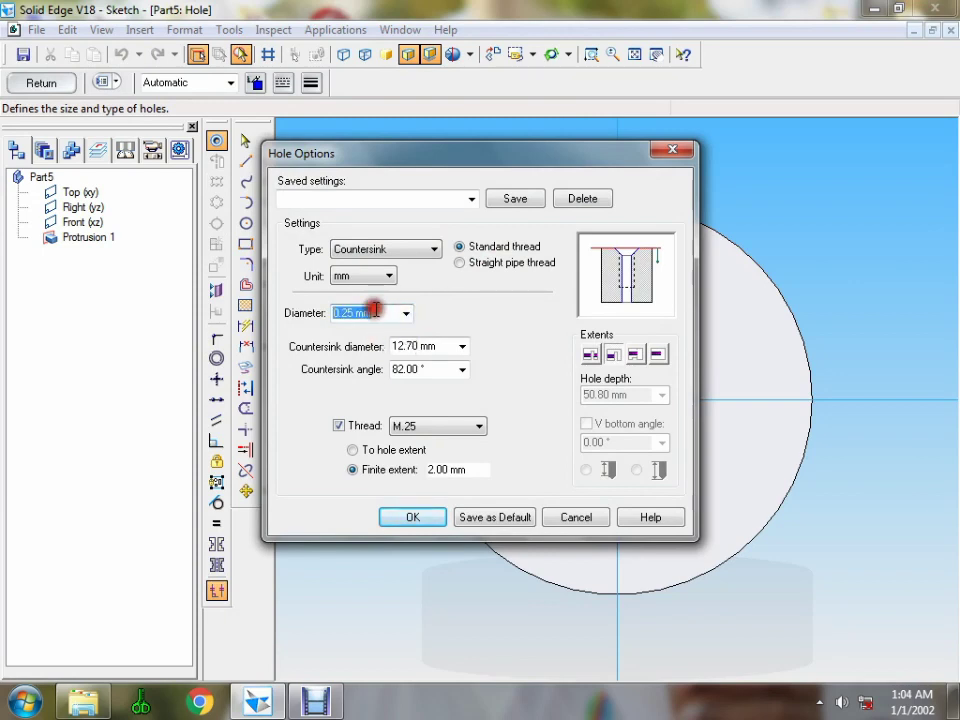
text(14)
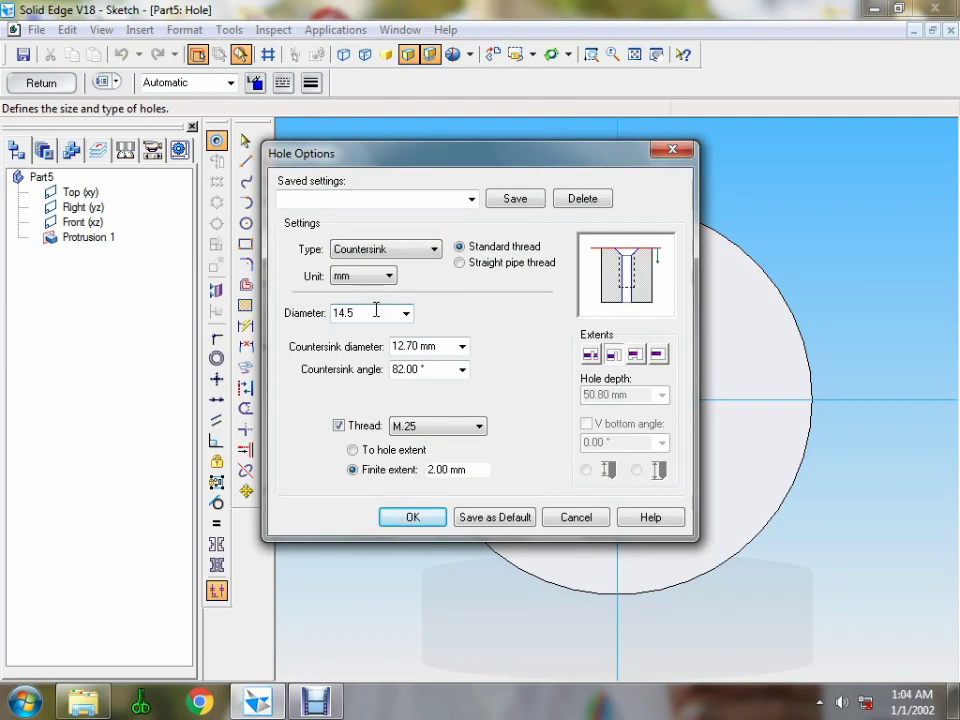
text(.5)
click(438, 346)
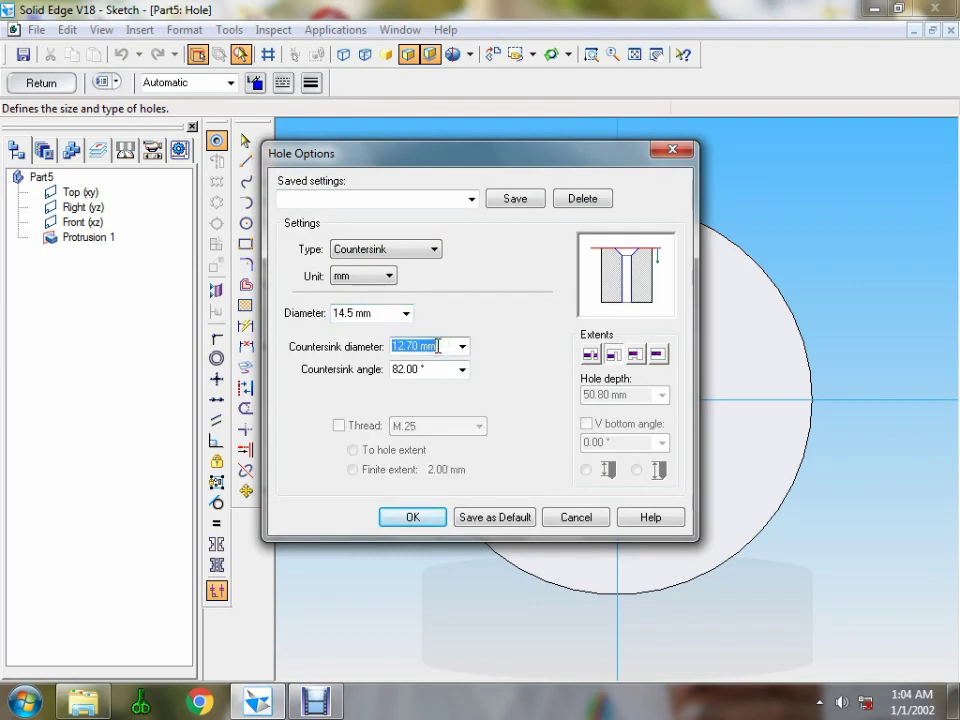
text(2)
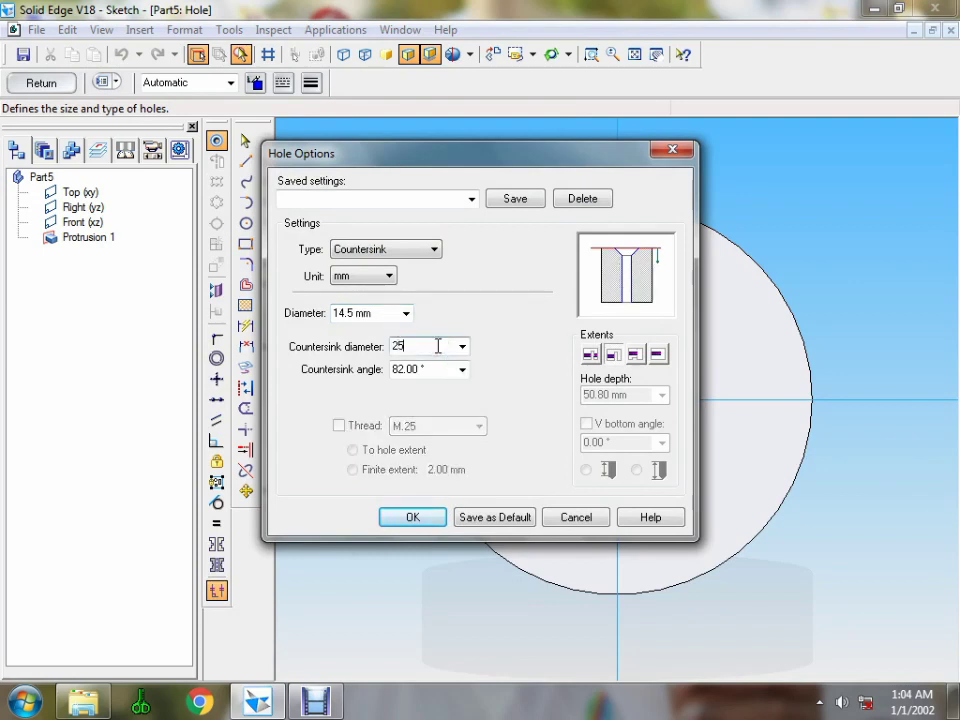
text(5)
click(437, 367)
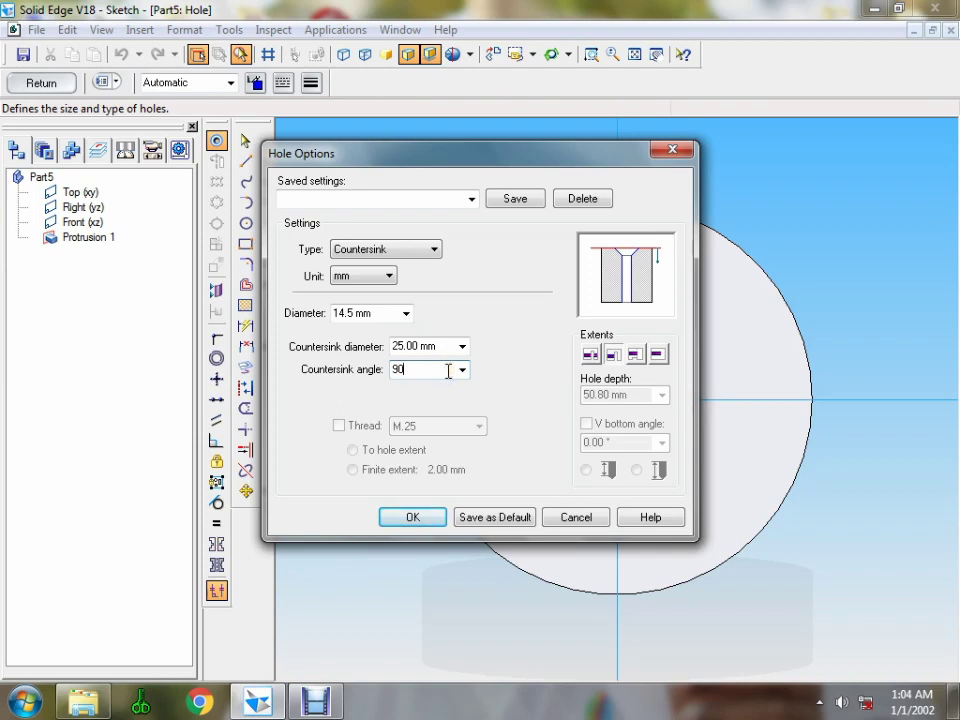
click(413, 517)
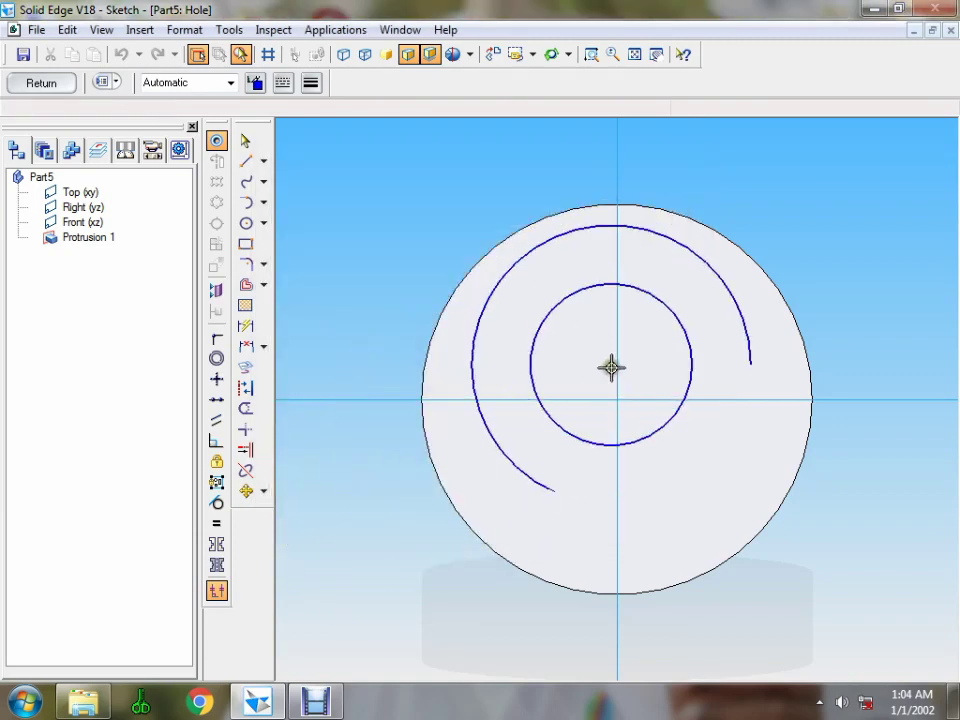
- Place the countersunk hole at the disc's centre, cut it down through the disc, and finish the feature
click(616, 400)
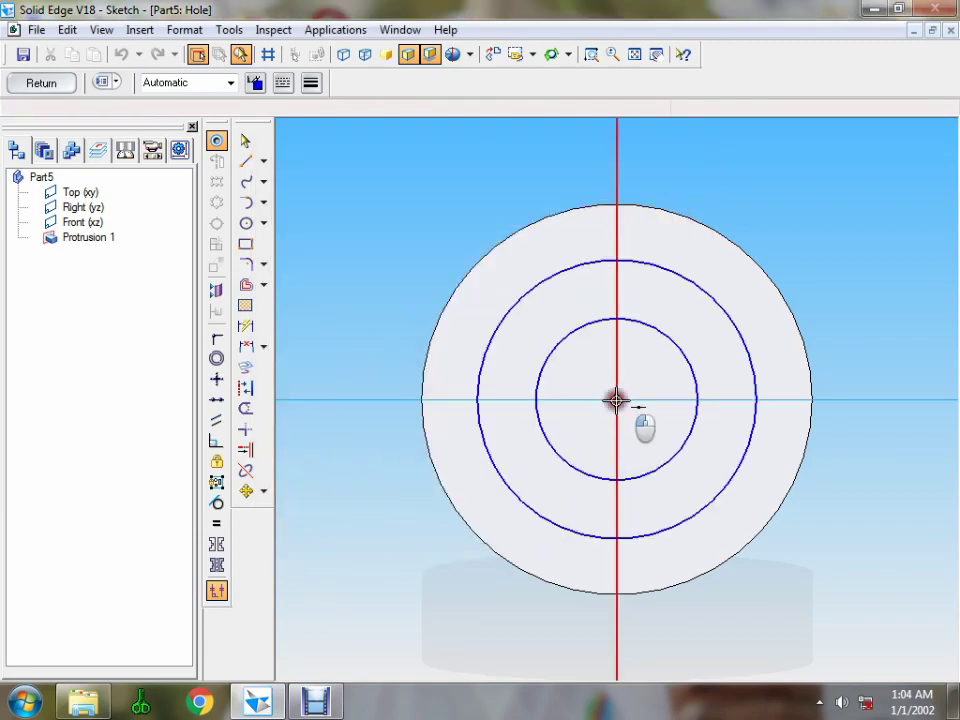
click(47, 85)
click(762, 442)
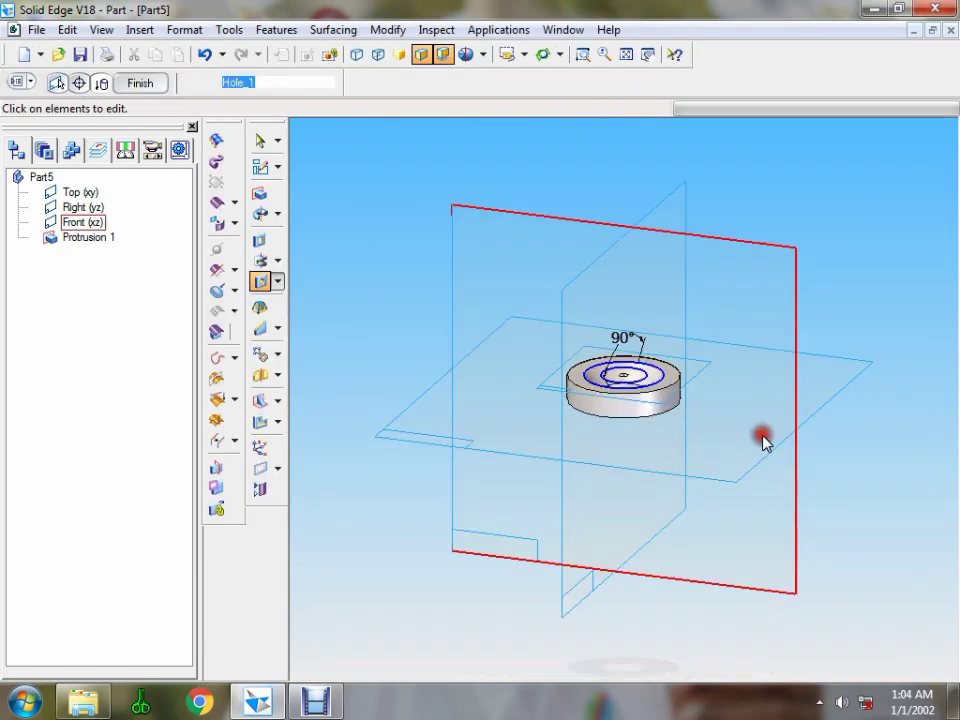
click(139, 83)
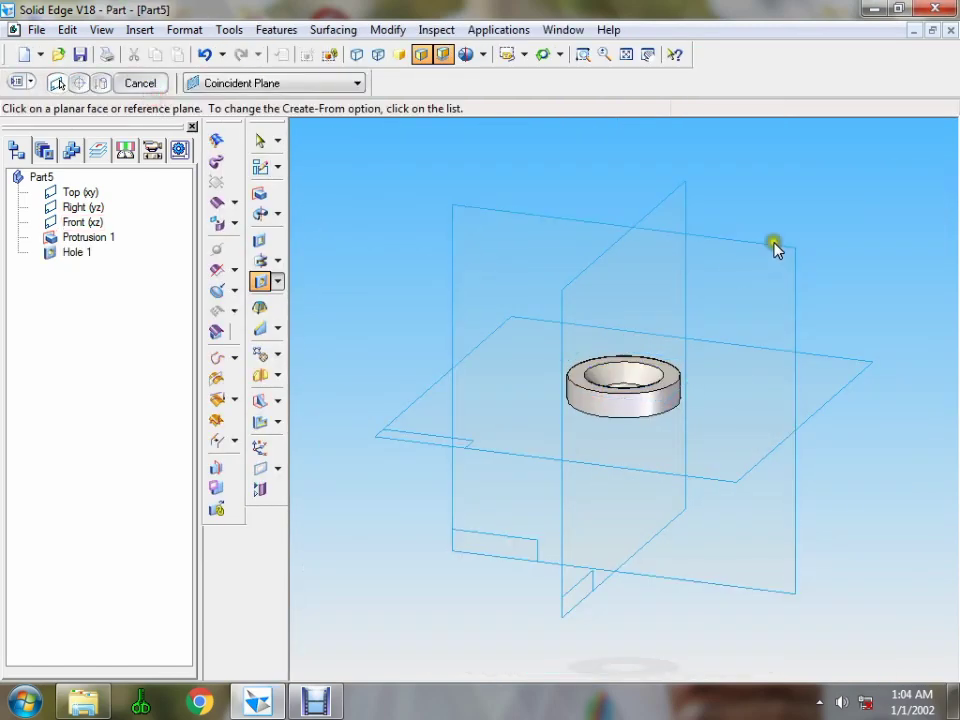
- Save the part as Washer.par in the Screw Jack folder, accepting the default file properties
middle_drag(776, 246, 812, 246)
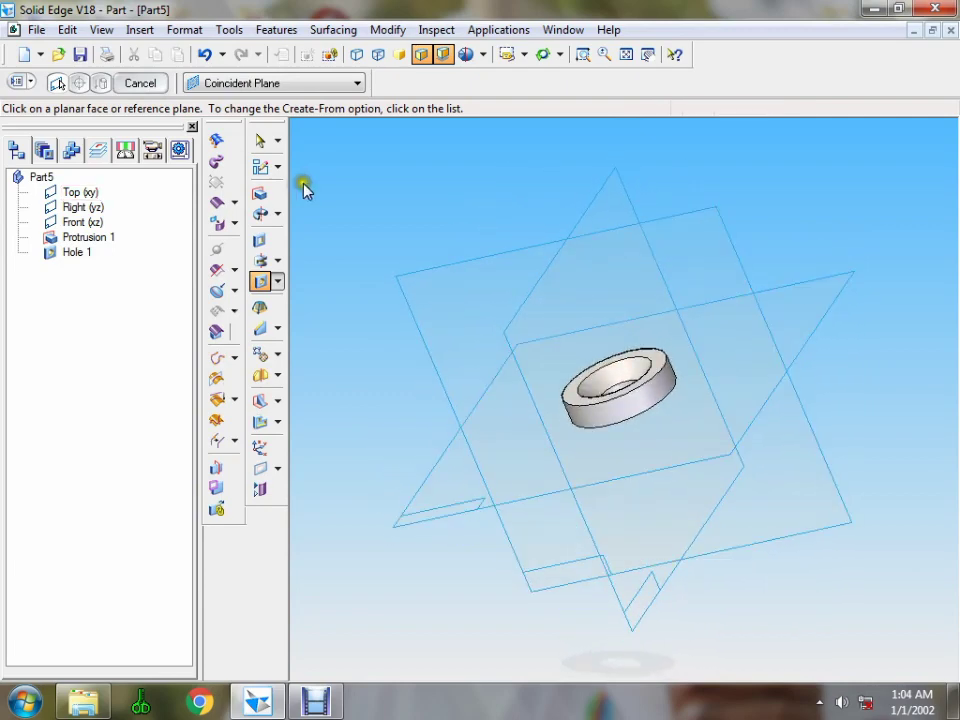
click(79, 55)
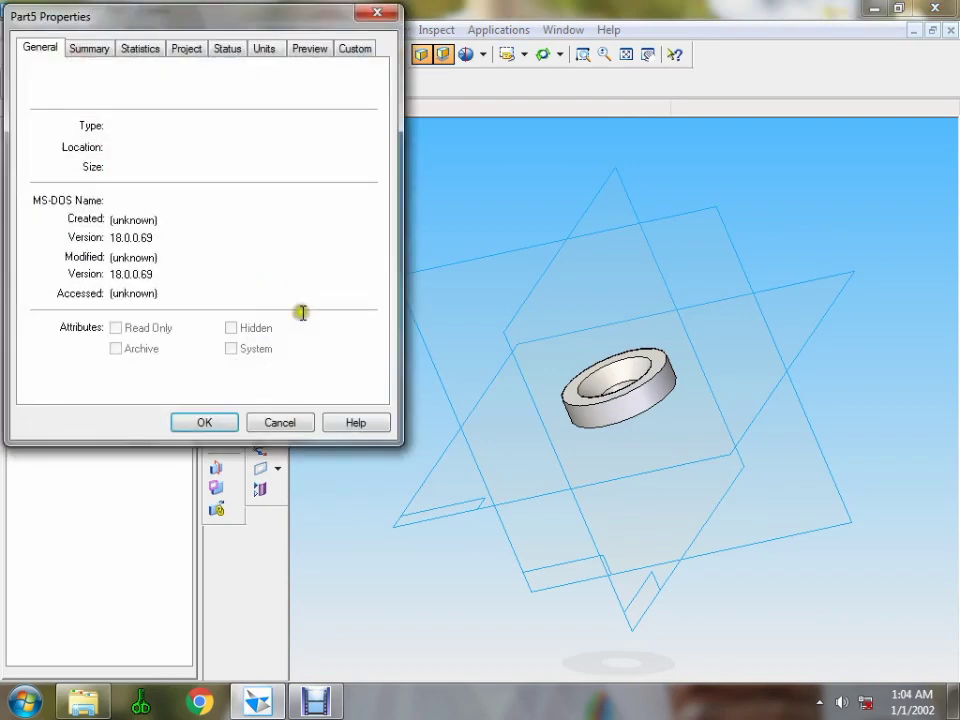
click(204, 421)
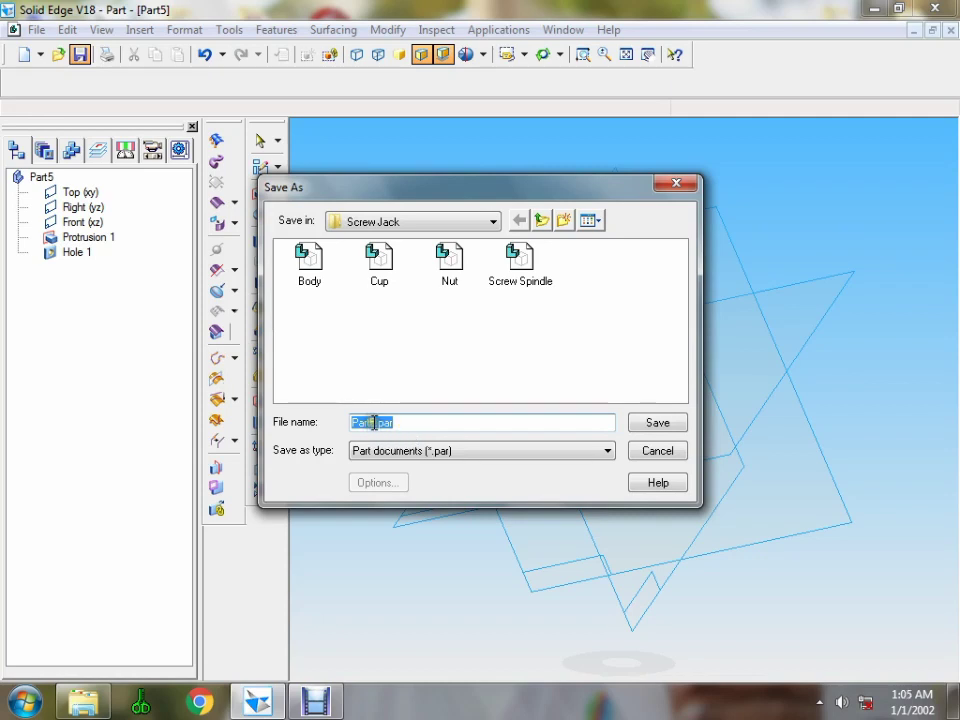
drag(377, 423, 340, 425)
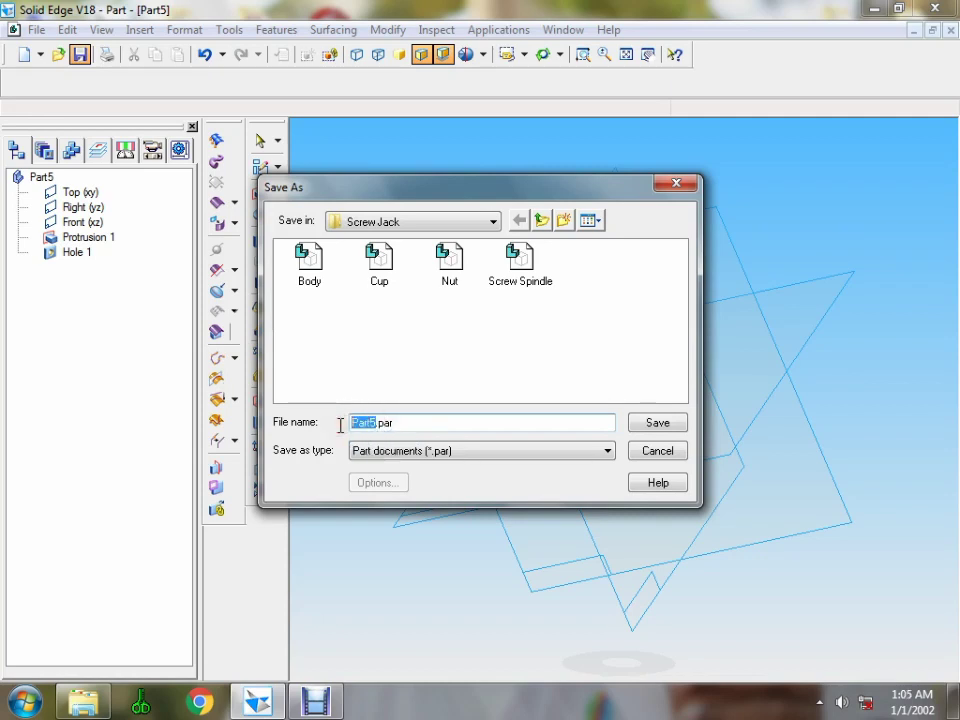
text(Washe)
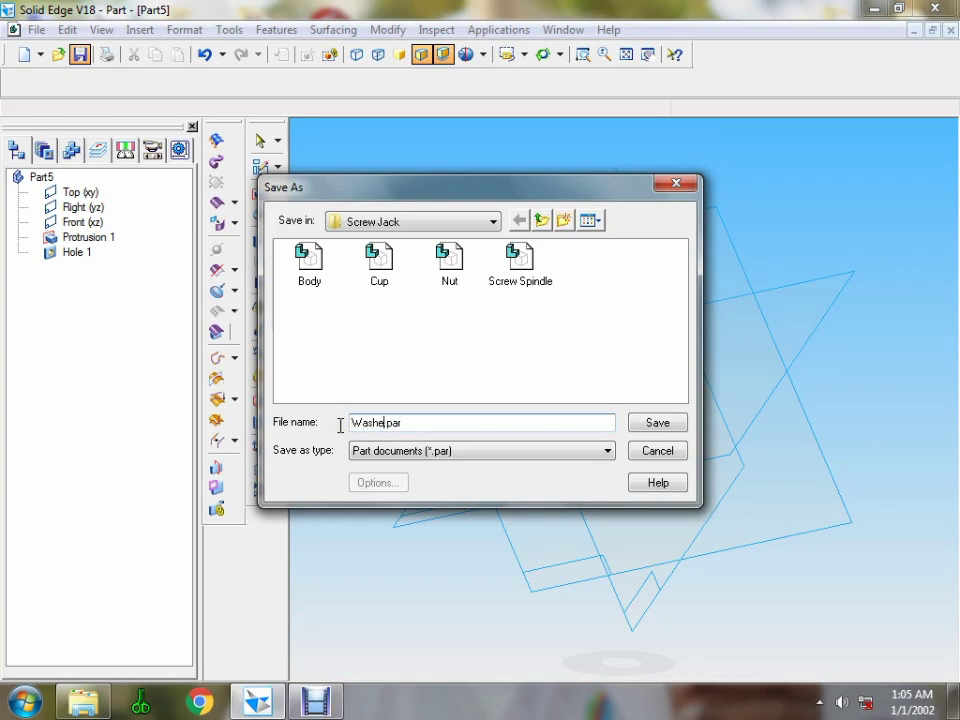
click(656, 424)
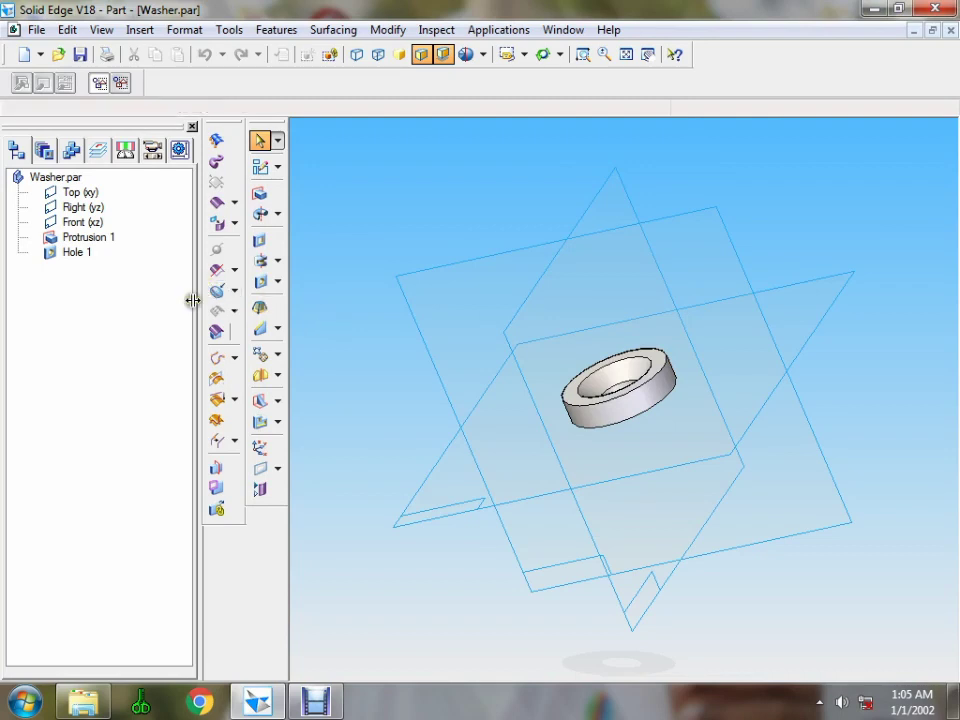
- Create a new solid part and start a revolved protrusion with its profile sketch on the Front (xz) plane
click(40, 55)
click(70, 86)
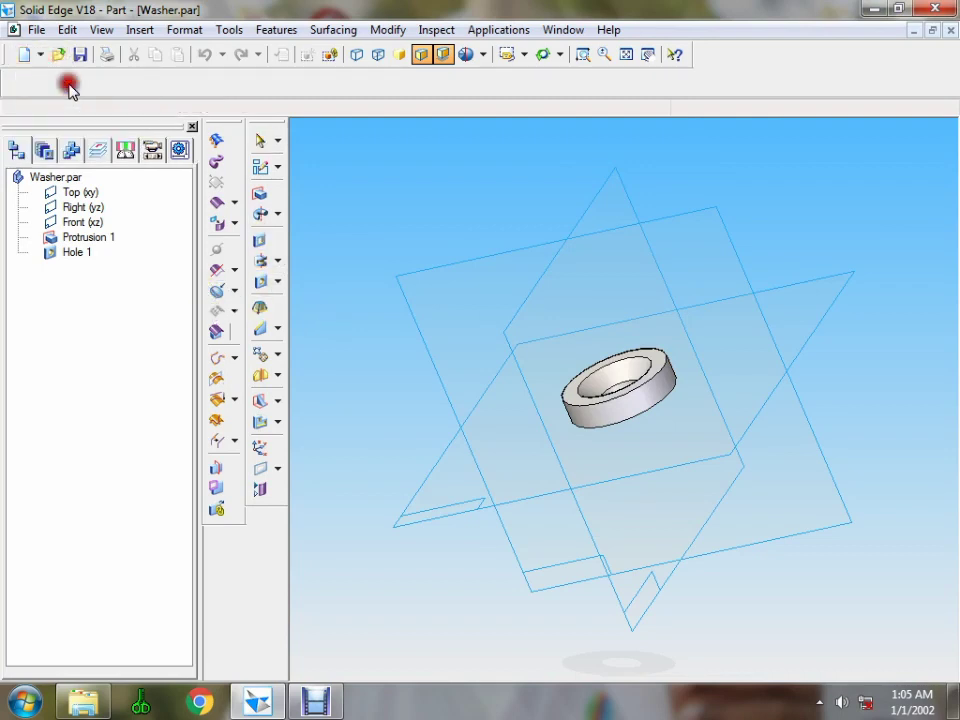
click(259, 214)
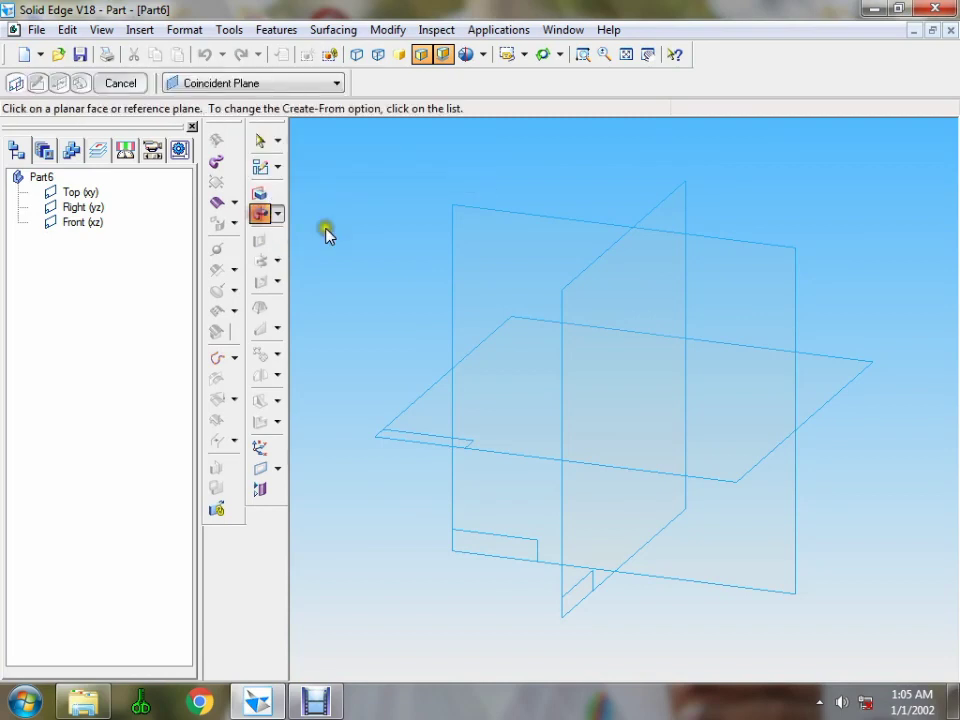
click(459, 281)
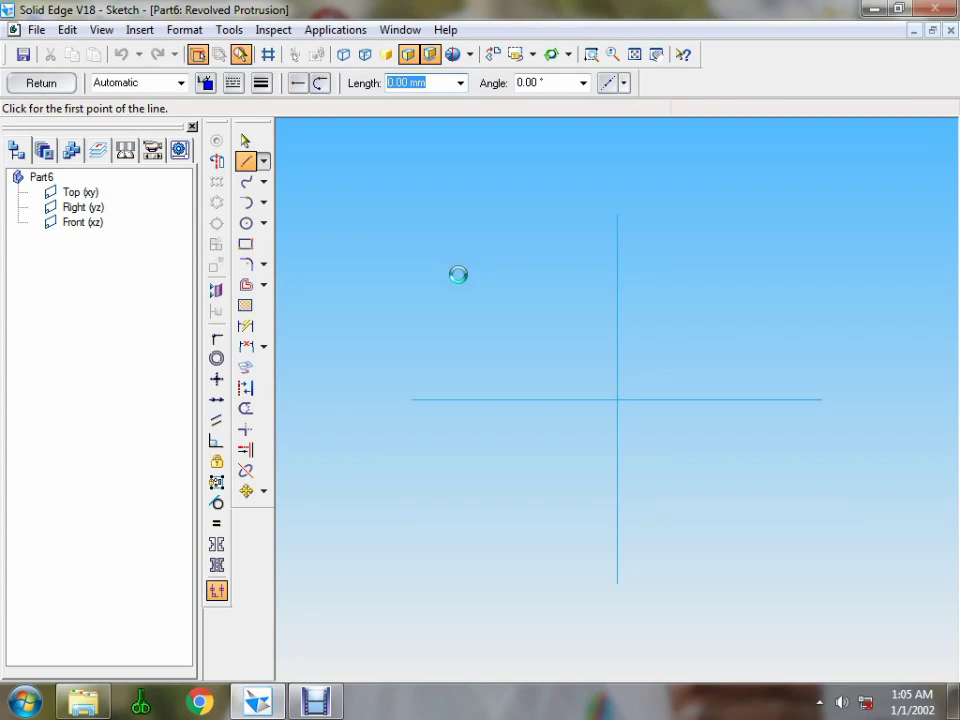
- Sketch a 30 mm vertical line up from the reference plane intersection and a 12 mm horizontal line outward from its upper end
click(246, 161)
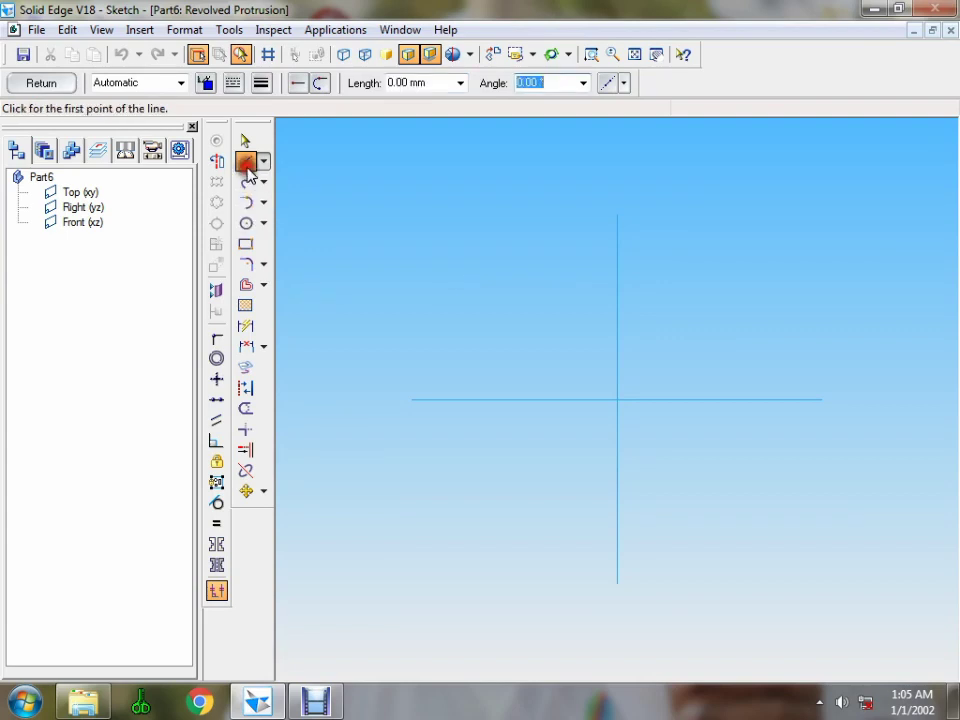
click(617, 399)
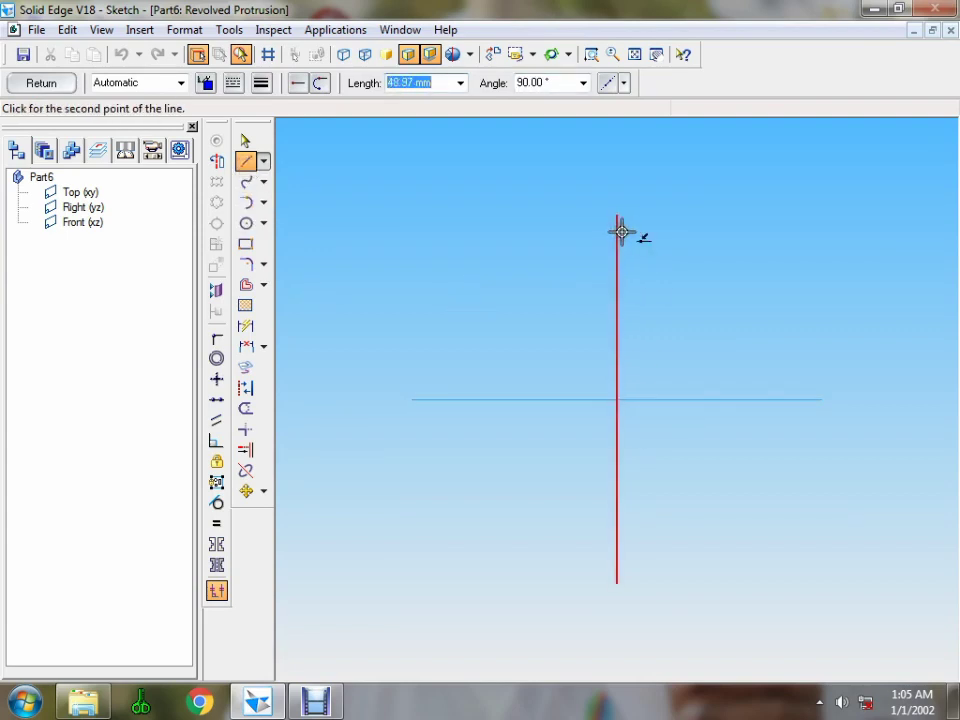
text(30)
key(Tab)
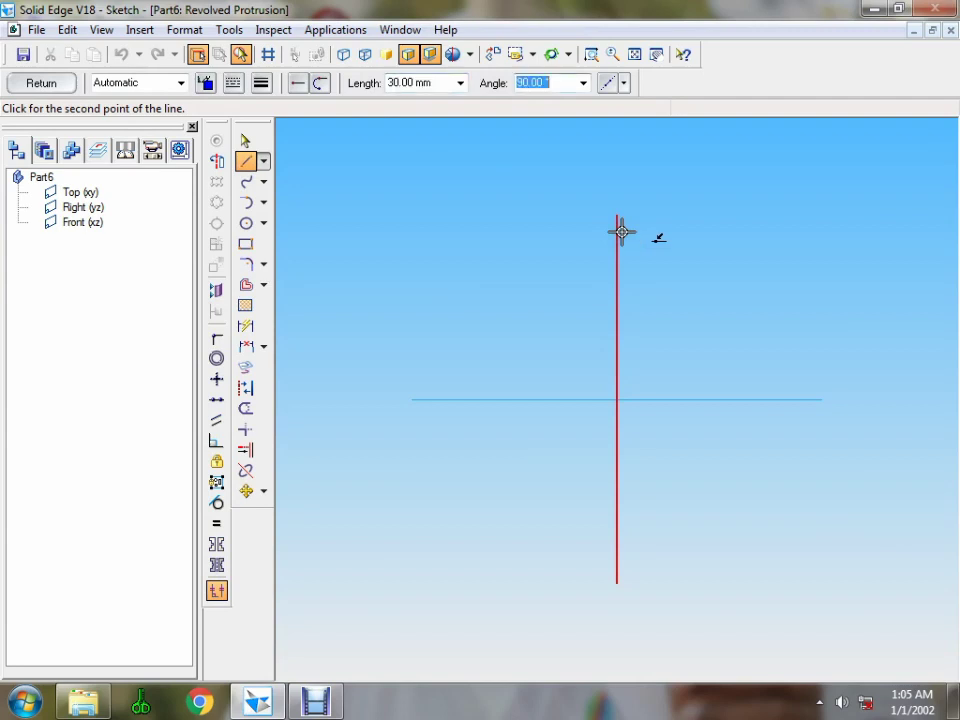
click(621, 232)
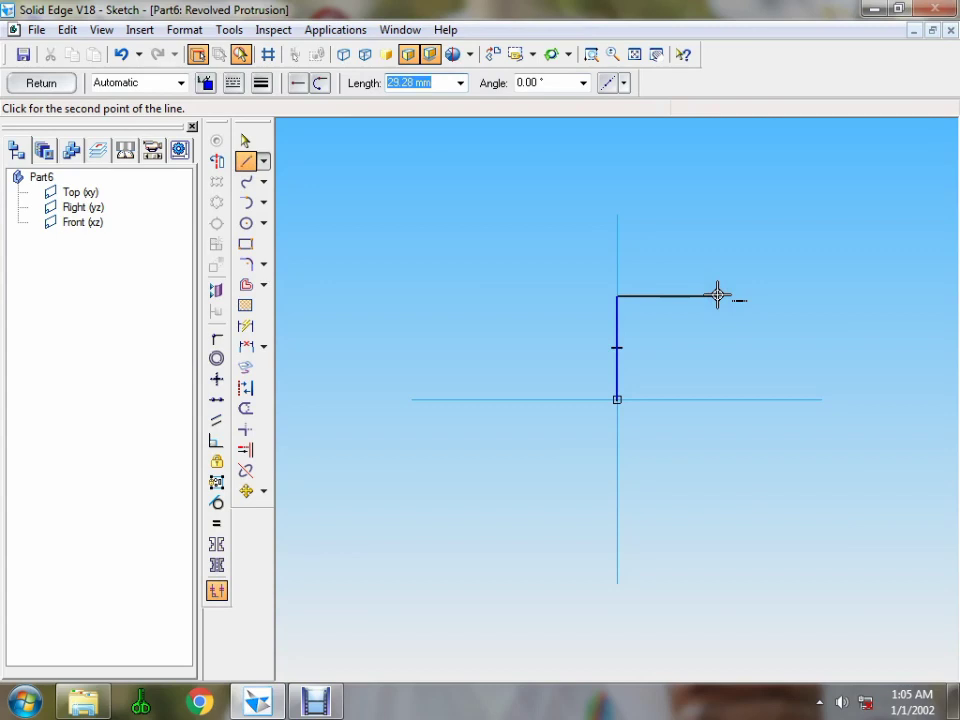
text(12)
key(Tab)
click(717, 294)
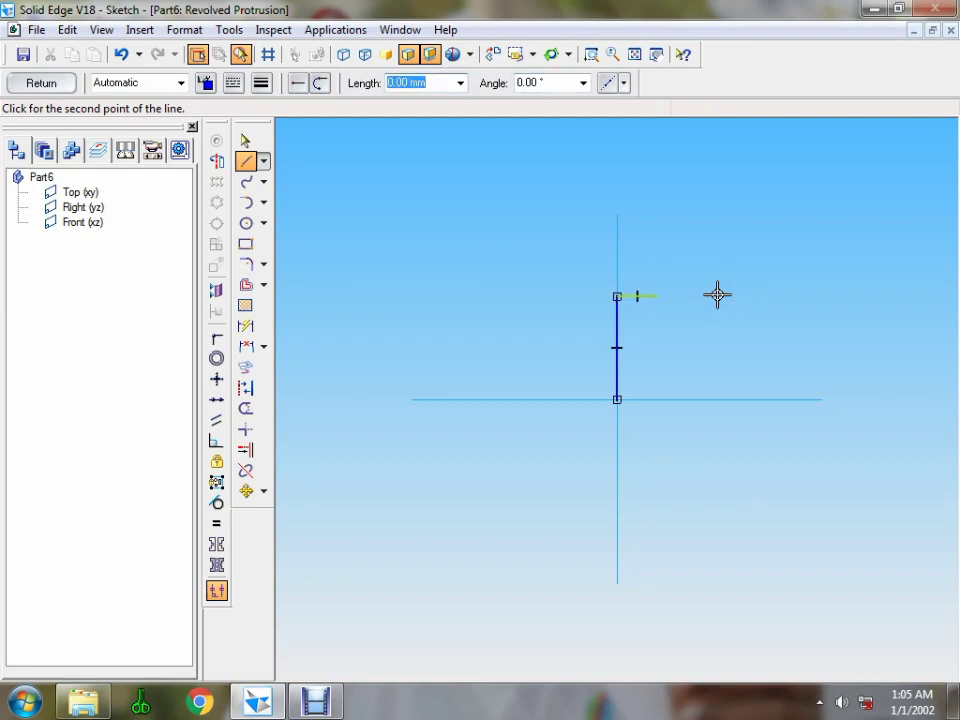
right_click(716, 313)
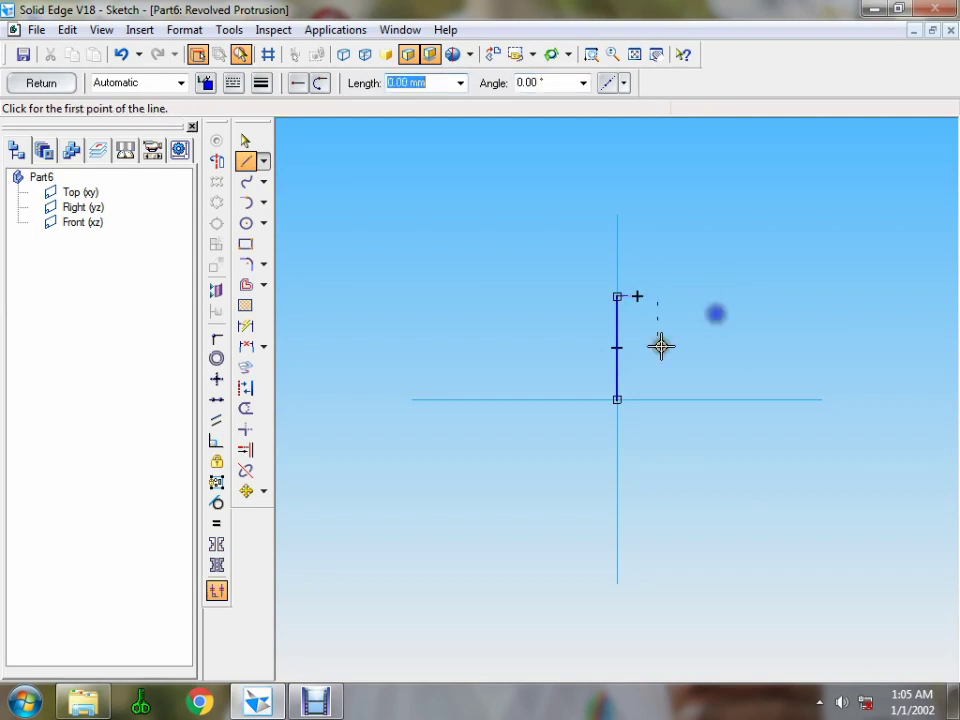
- Sketch a 6 mm horizontal base line from the reference plane intersection and a 24 mm vertical line up from its outer end
click(617, 400)
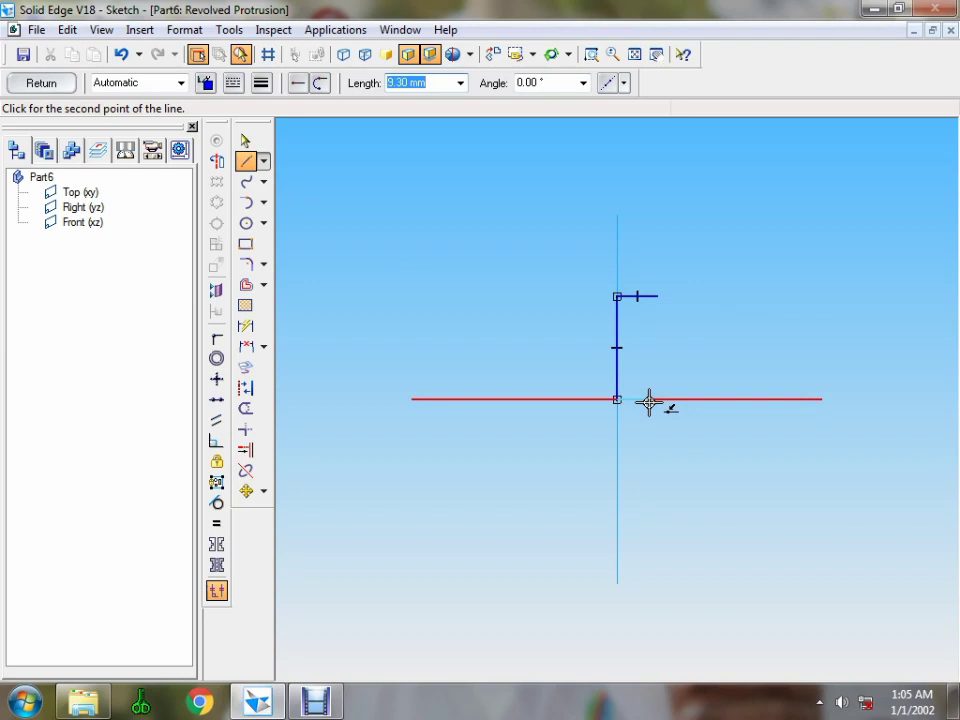
text(6)
key(Tab)
key(Return)
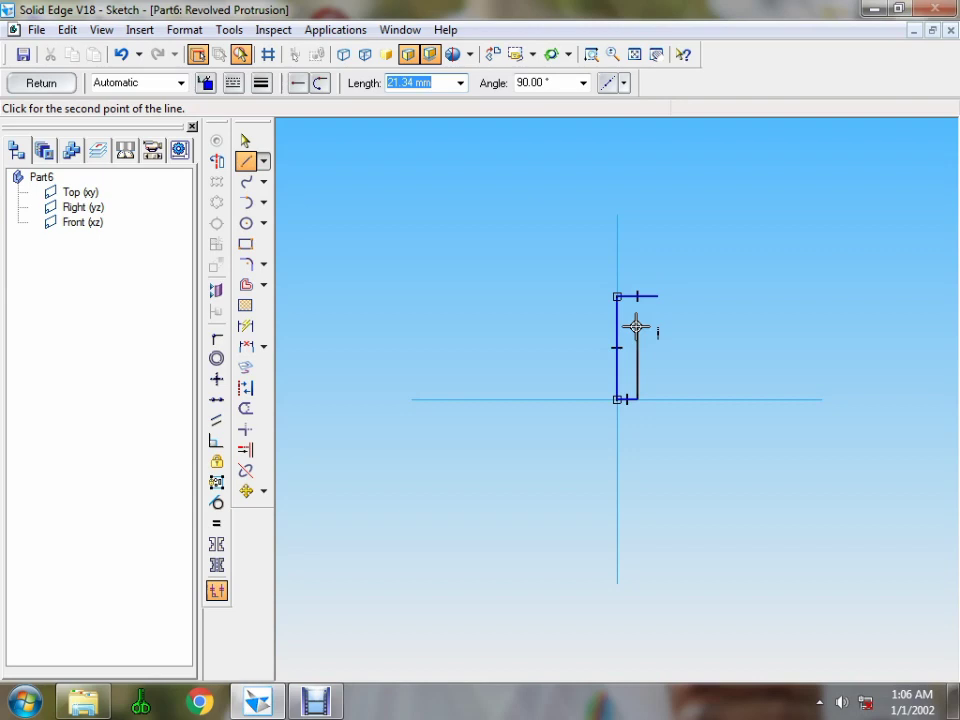
text(24)
key(Tab)
key(Return)
- Close the profile with a slanted line from the top of the 24 mm line to the outer end of the 12 mm line
click(637, 317)
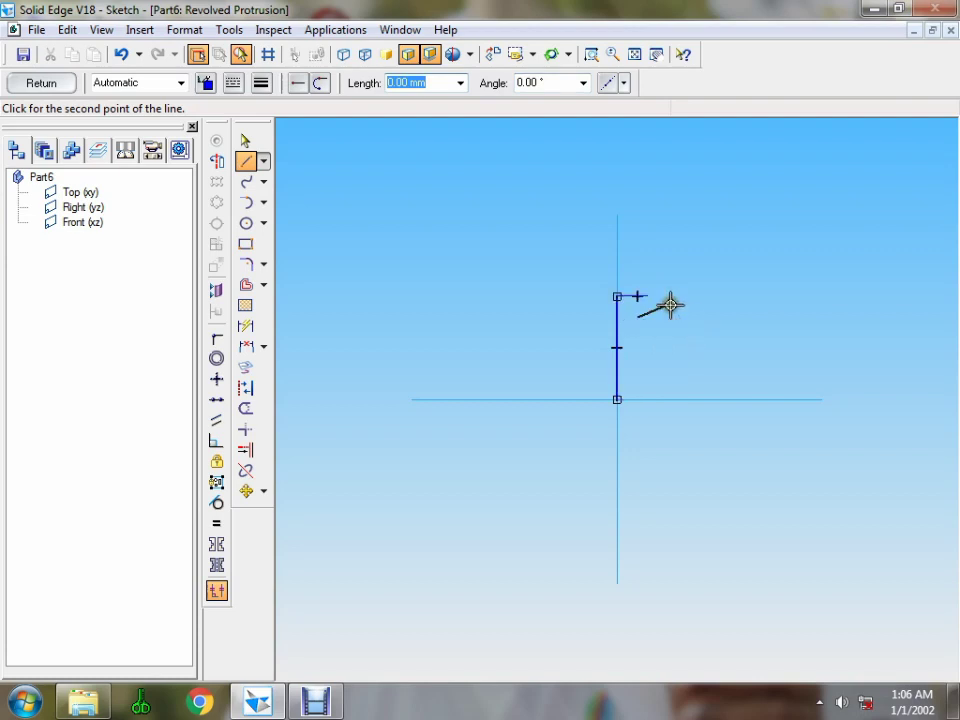
click(655, 297)
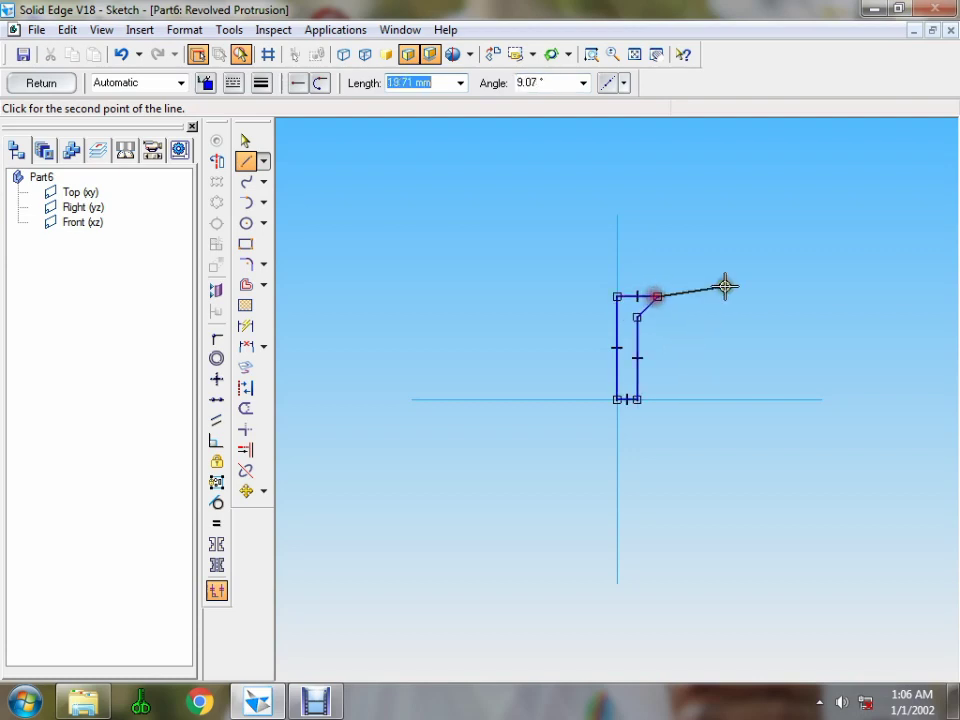
right_click(724, 285)
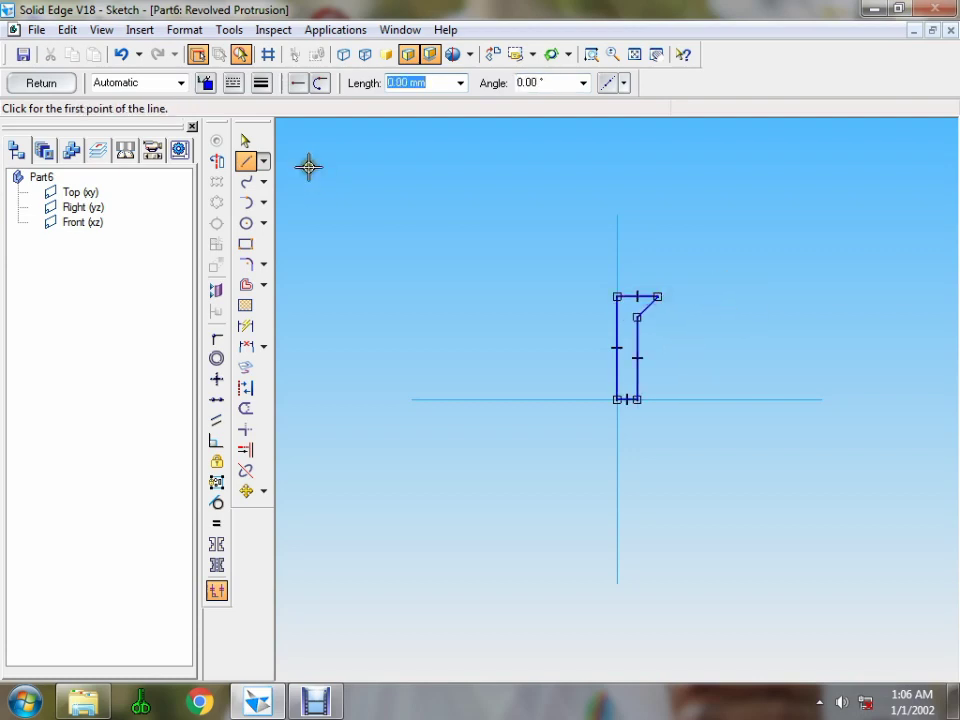
- Set the vertical reference line as the axis of revolution and revolve the closed profile a full 360°
click(216, 160)
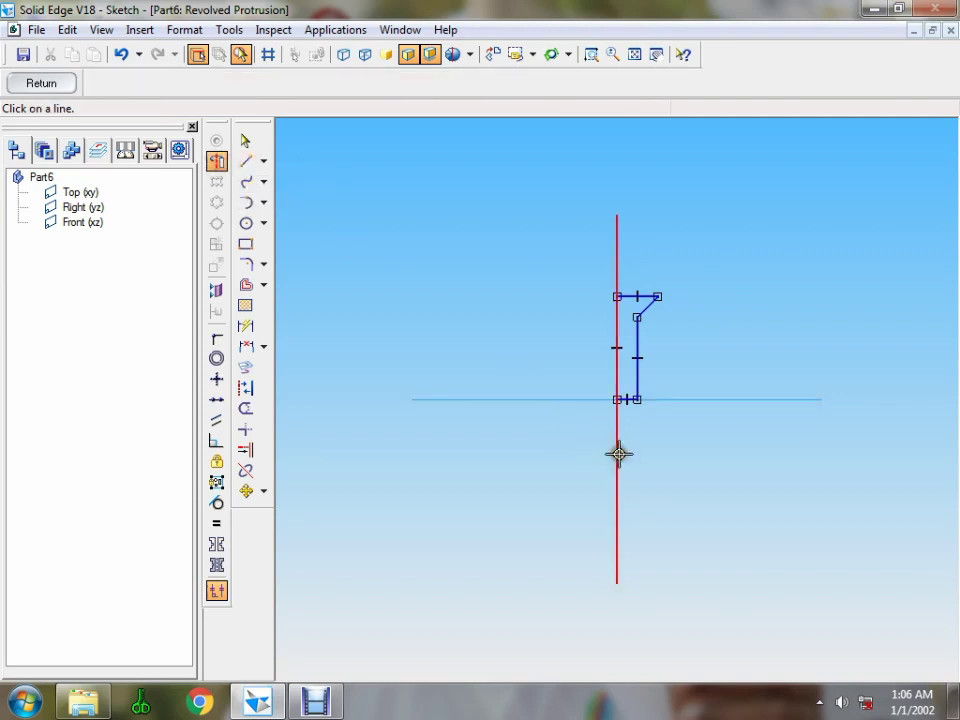
click(617, 452)
click(55, 86)
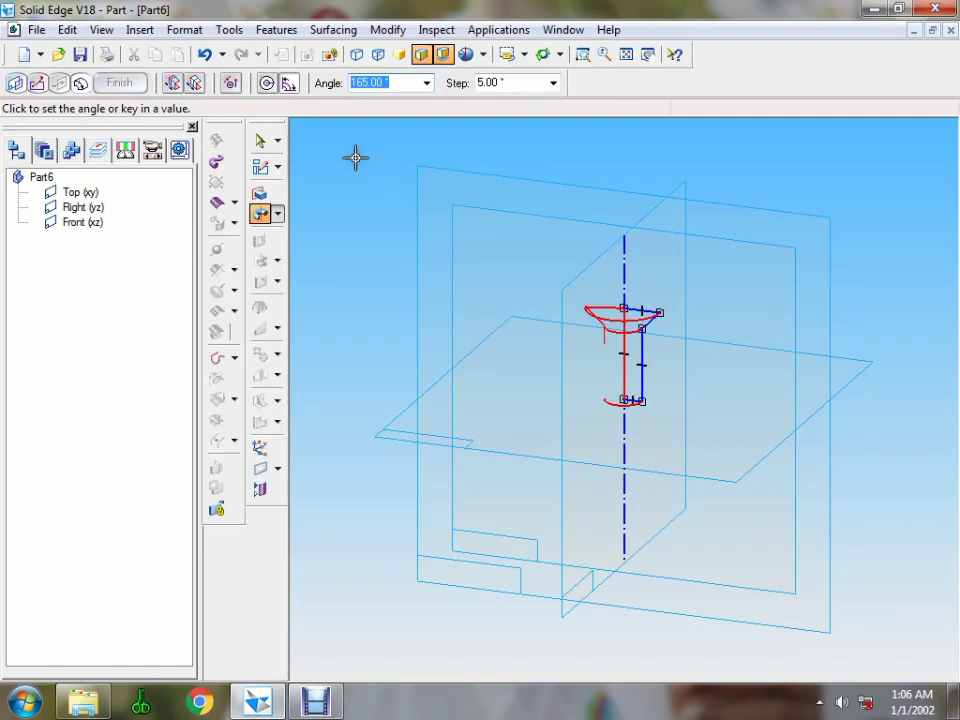
click(266, 84)
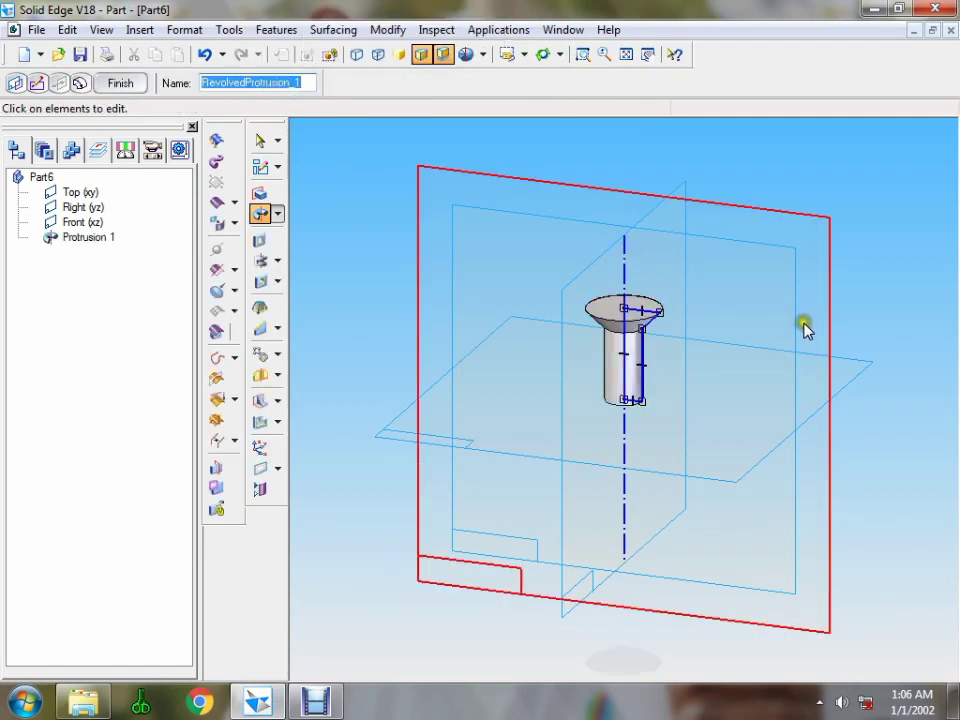
- Finish the revolved protrusion and start a cutout sketch on the Right (yz) plane at the screw head
click(130, 88)
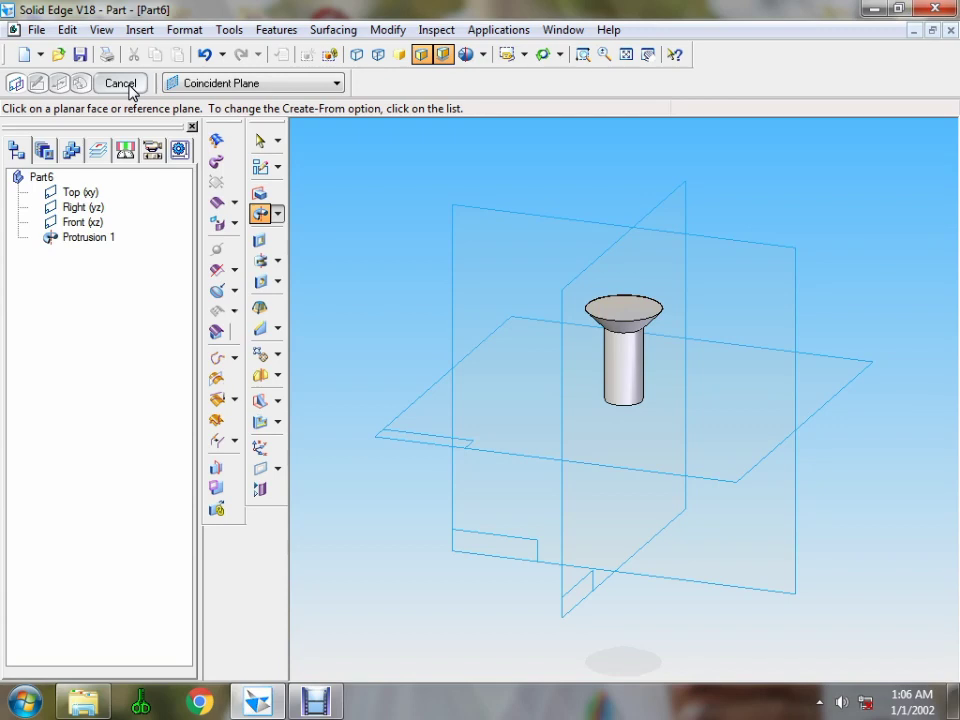
click(261, 241)
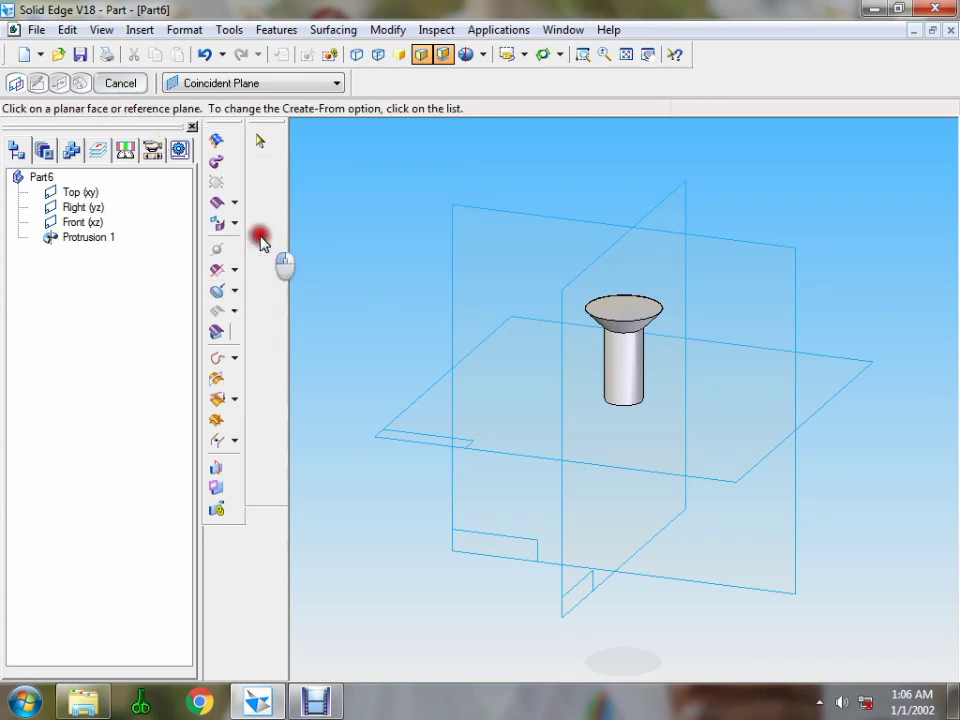
click(558, 396)
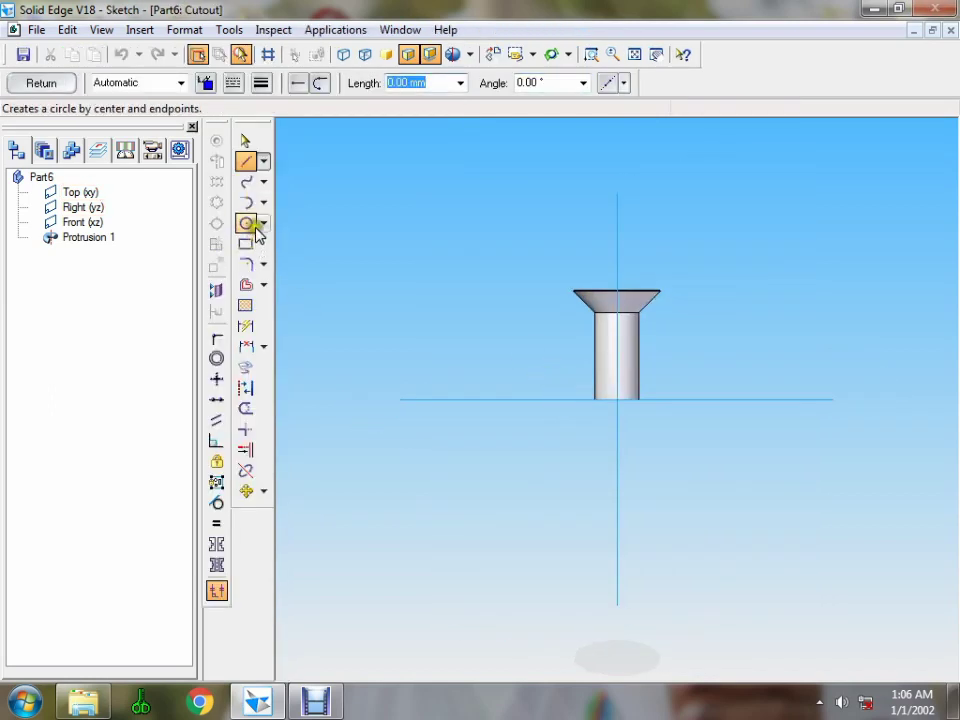
click(591, 54)
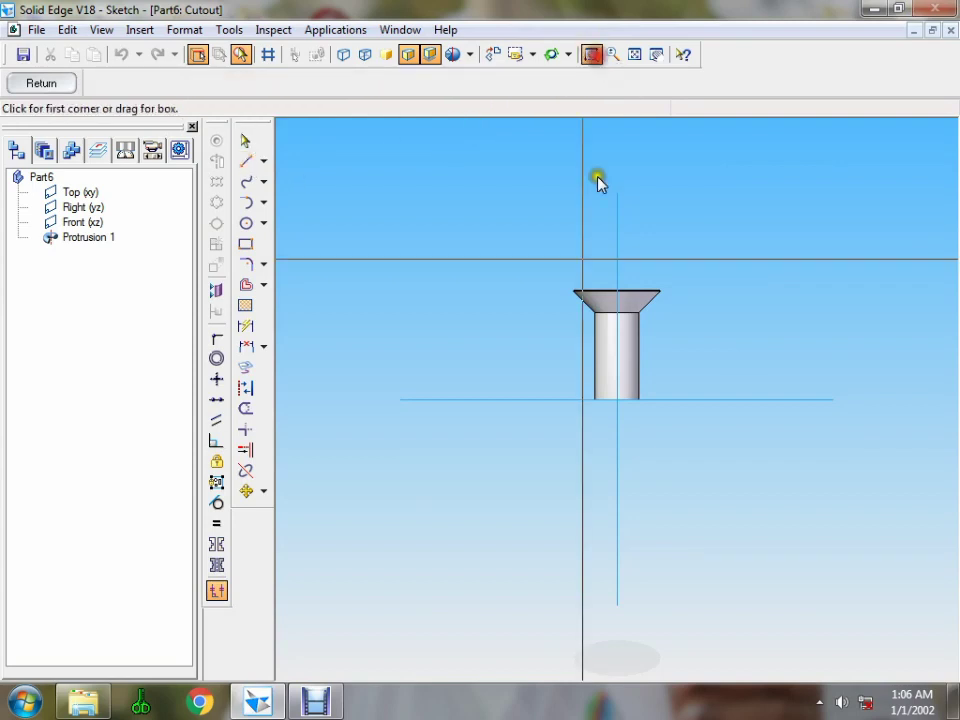
drag(553, 268, 681, 320)
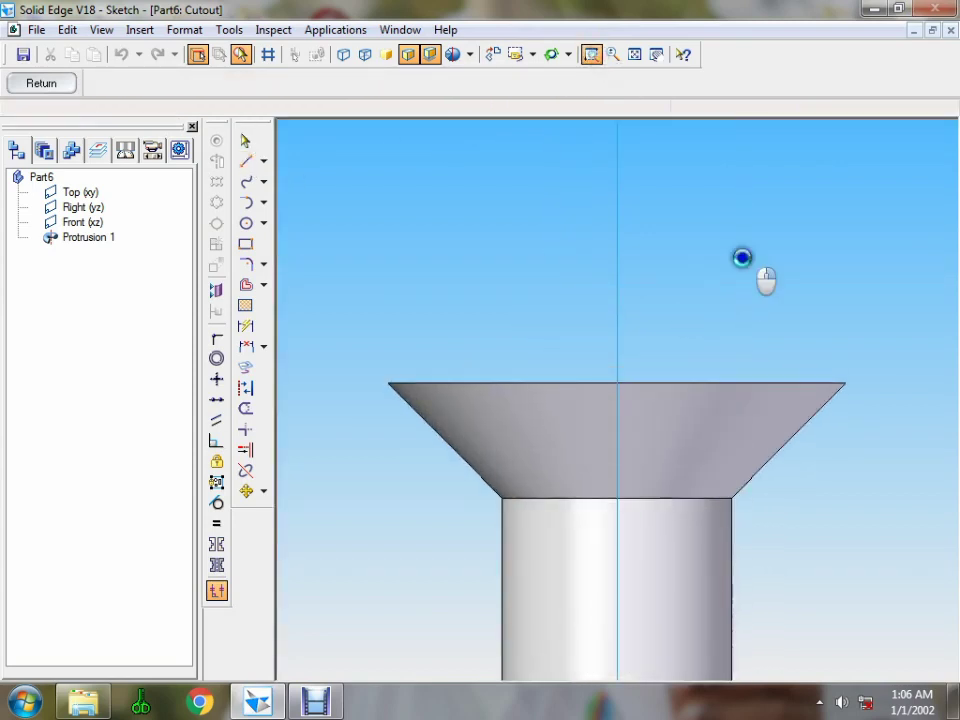
- Sketch a 1 mm horizontal line from the midpoint of the head's top edge and a 3 mm vertical line down from its outer end
click(246, 161)
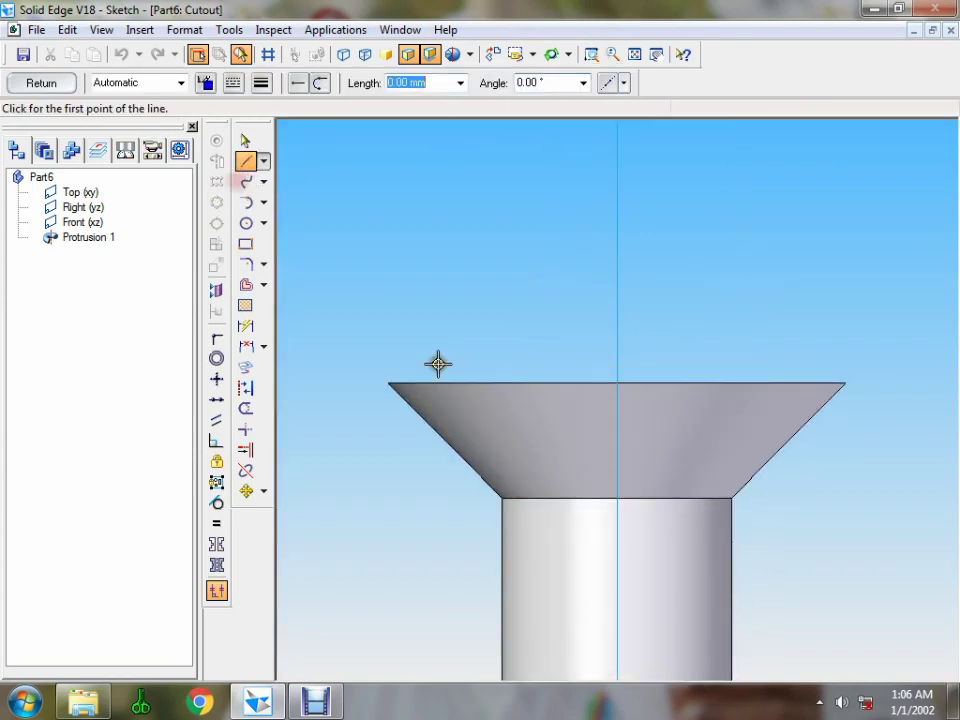
click(615, 383)
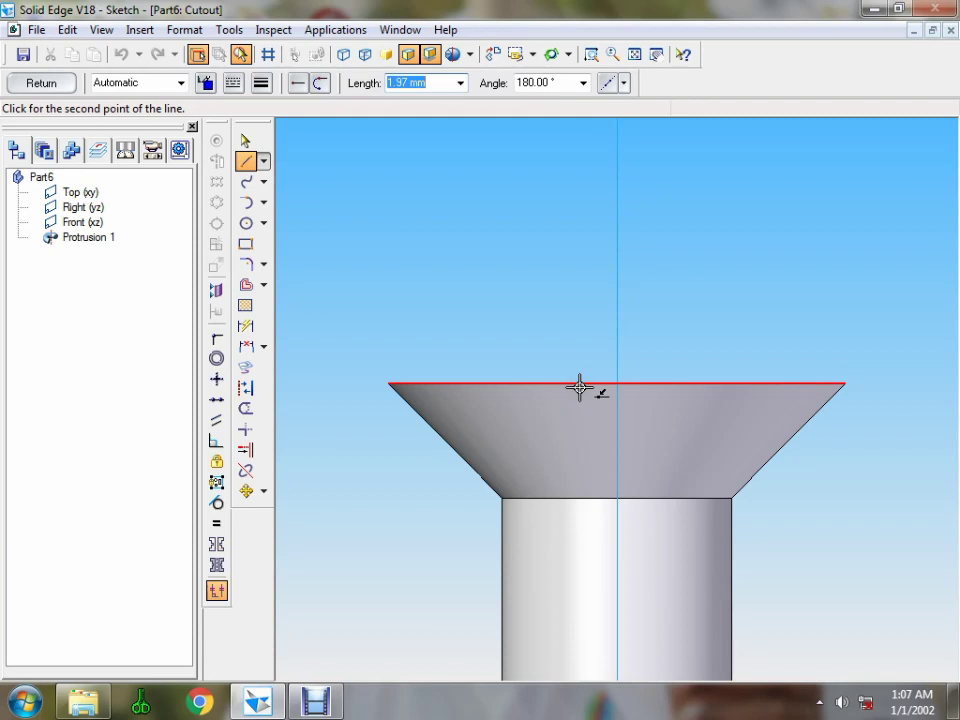
text(1)
key(Return)
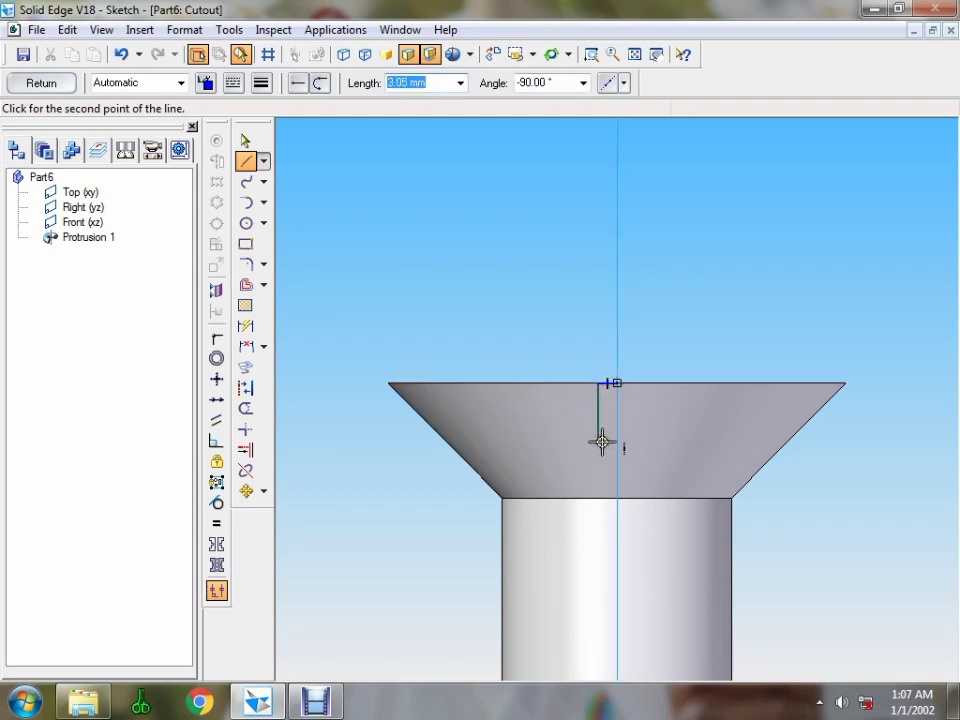
text(1)
key(Return)
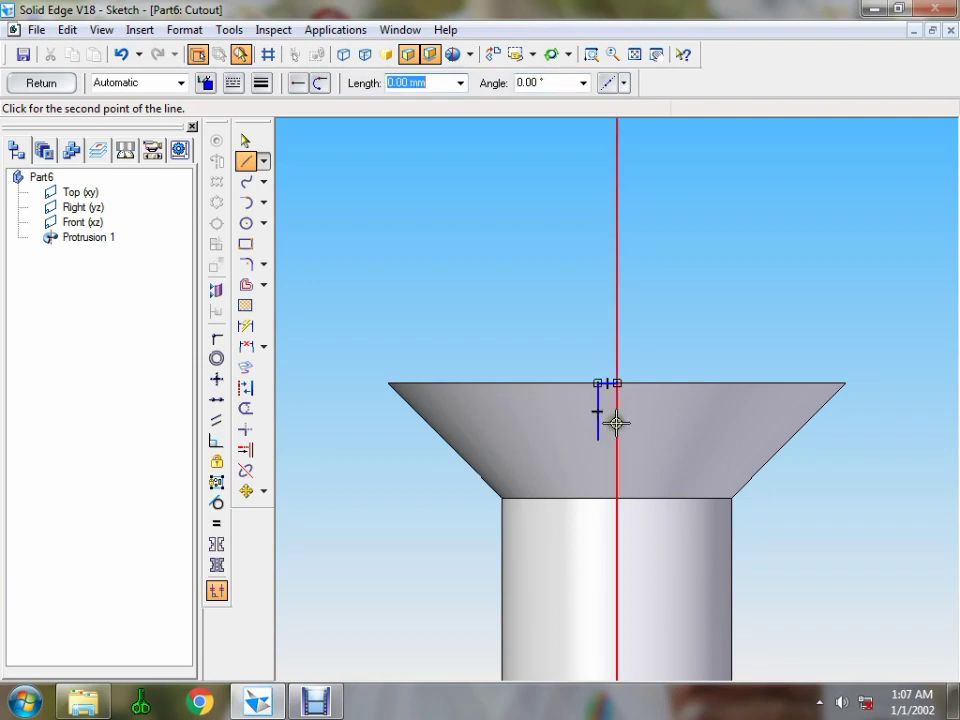
- Add a 2 mm horizontal base line and a vertical line up to the head's top edge, and extend the top line to close the slot profile
text(2)
key(Tab)
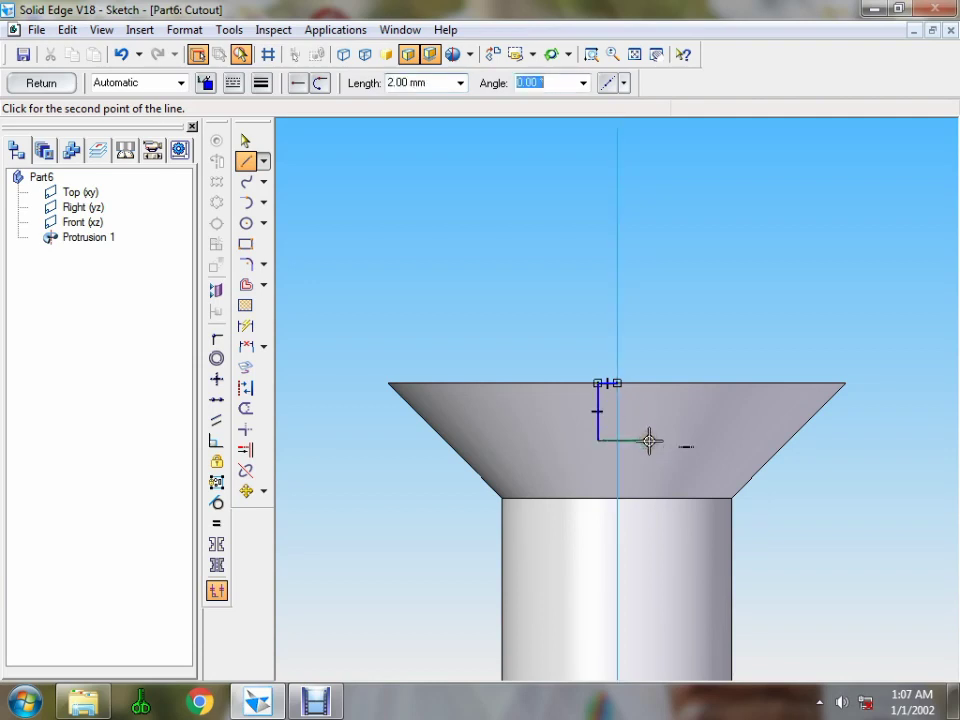
key(Return)
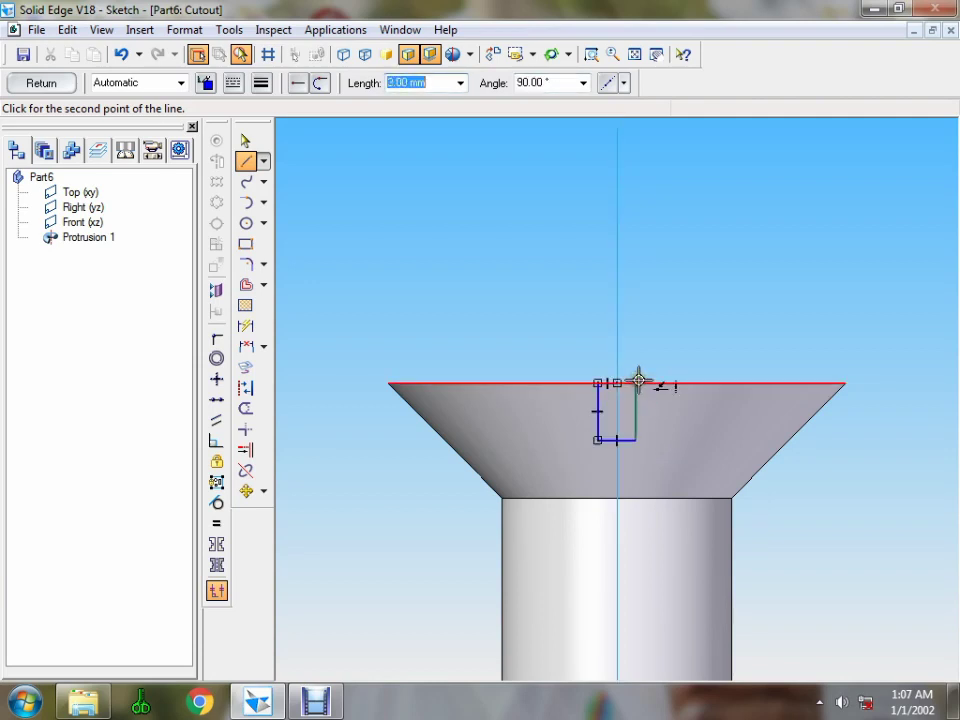
click(637, 381)
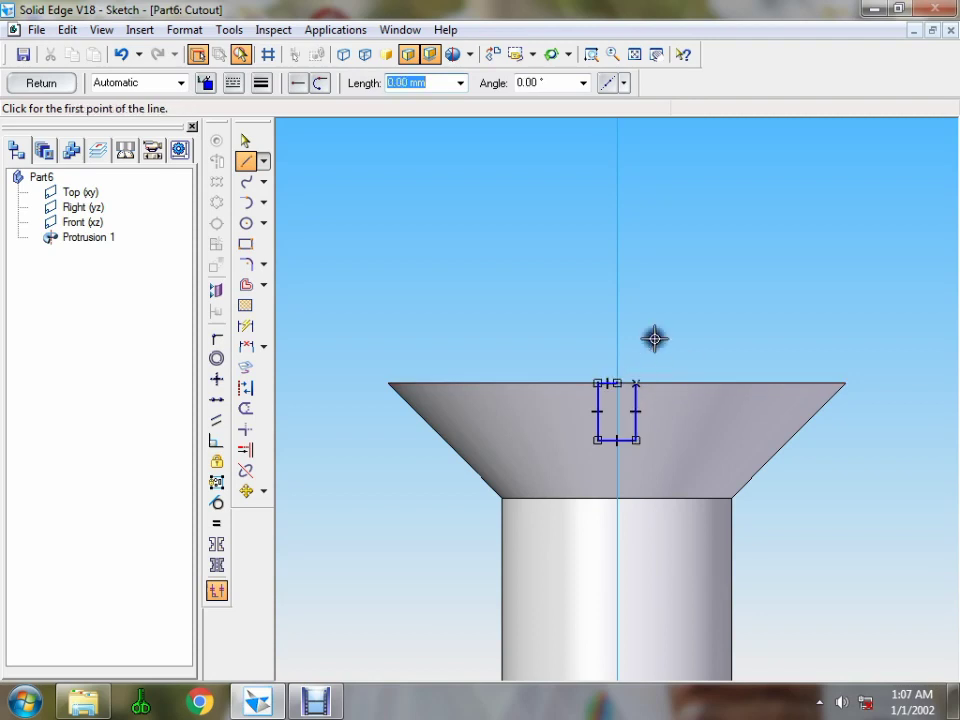
click(247, 451)
click(611, 382)
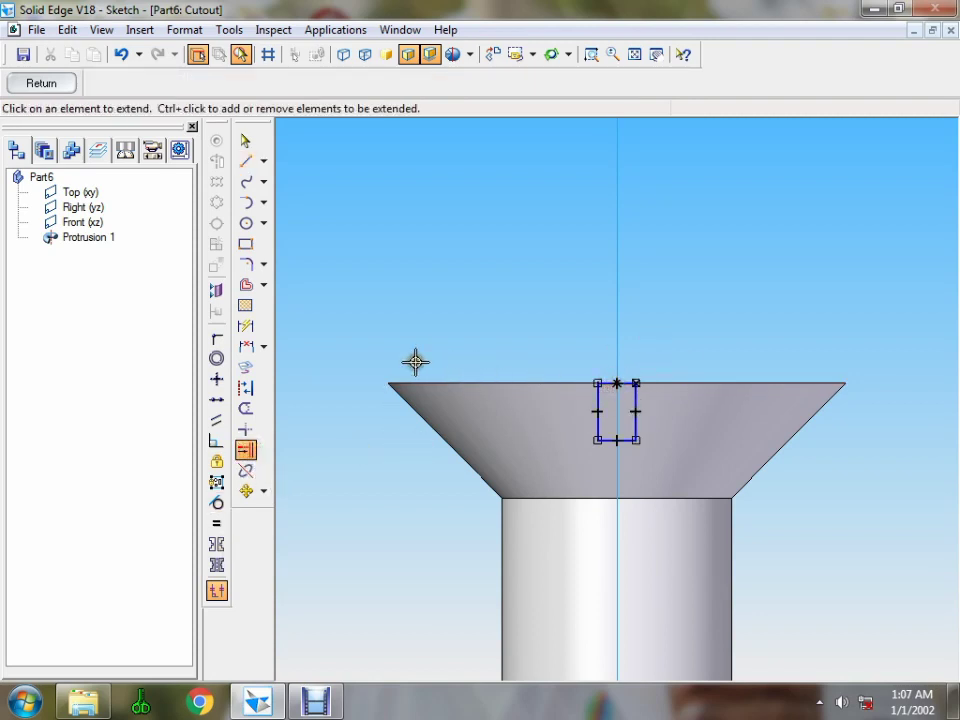
- Cut the slot profile with a symmetric extent across the full width of the screw head
click(44, 84)
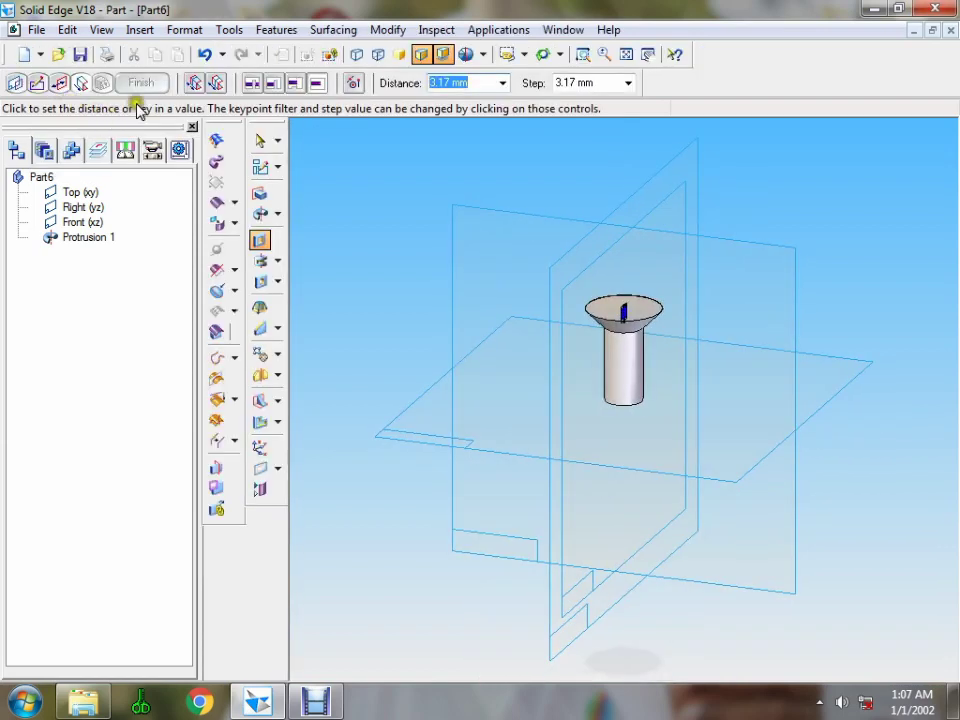
click(214, 82)
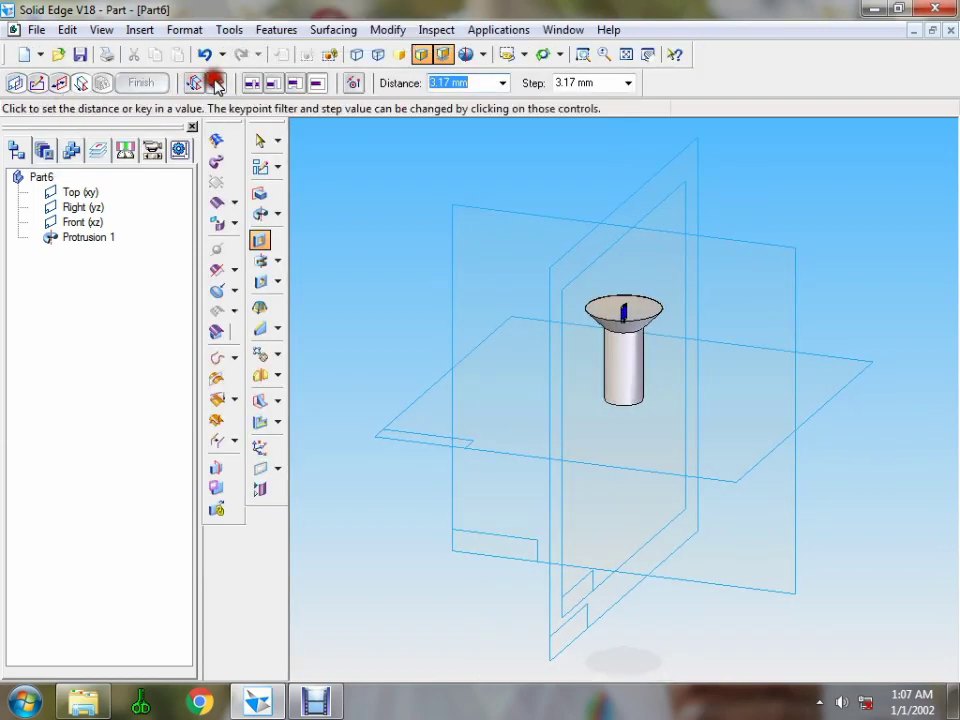
click(552, 279)
click(139, 81)
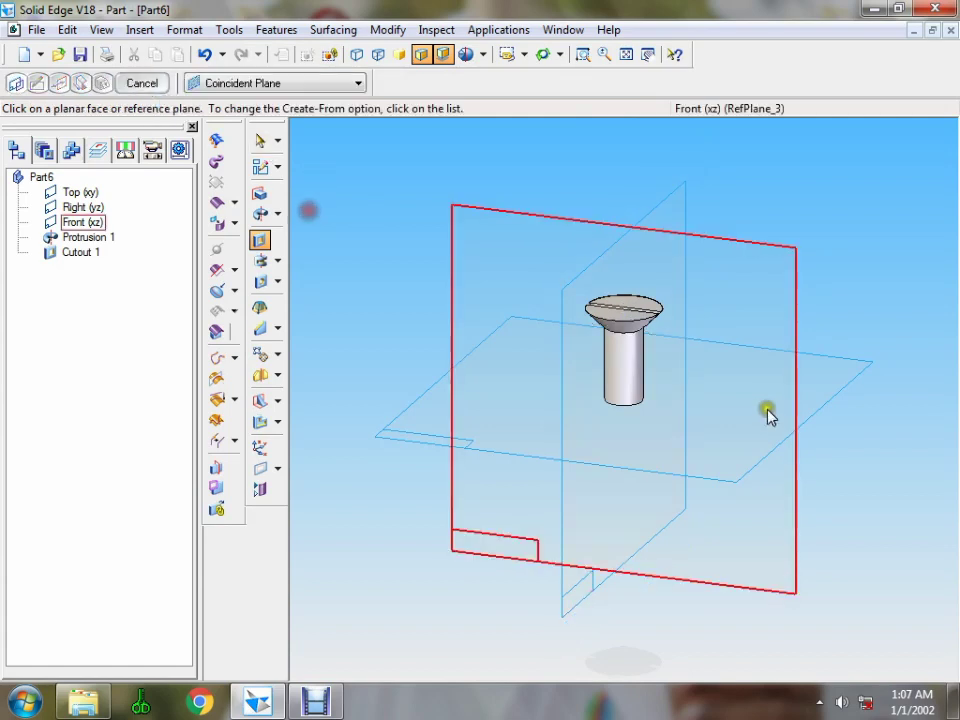
- Add a straight M12 thread to the screw's cylindrical shank, offset from its bottom edge and running to the cylinder extent
middle_drag(866, 497, 857, 464)
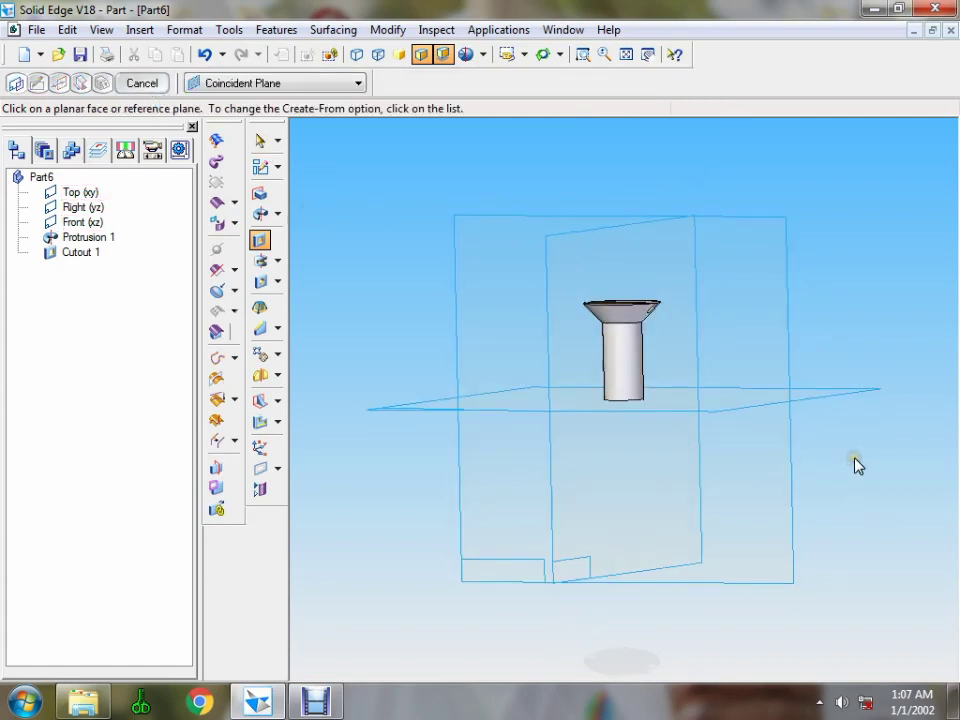
click(280, 283)
click(333, 305)
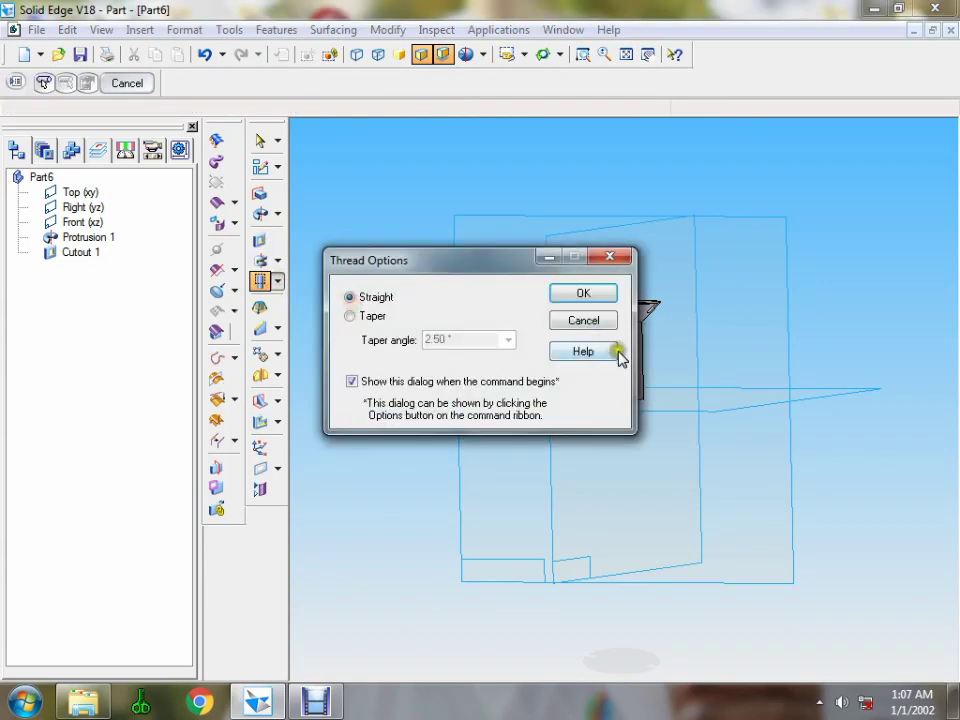
click(590, 293)
click(641, 365)
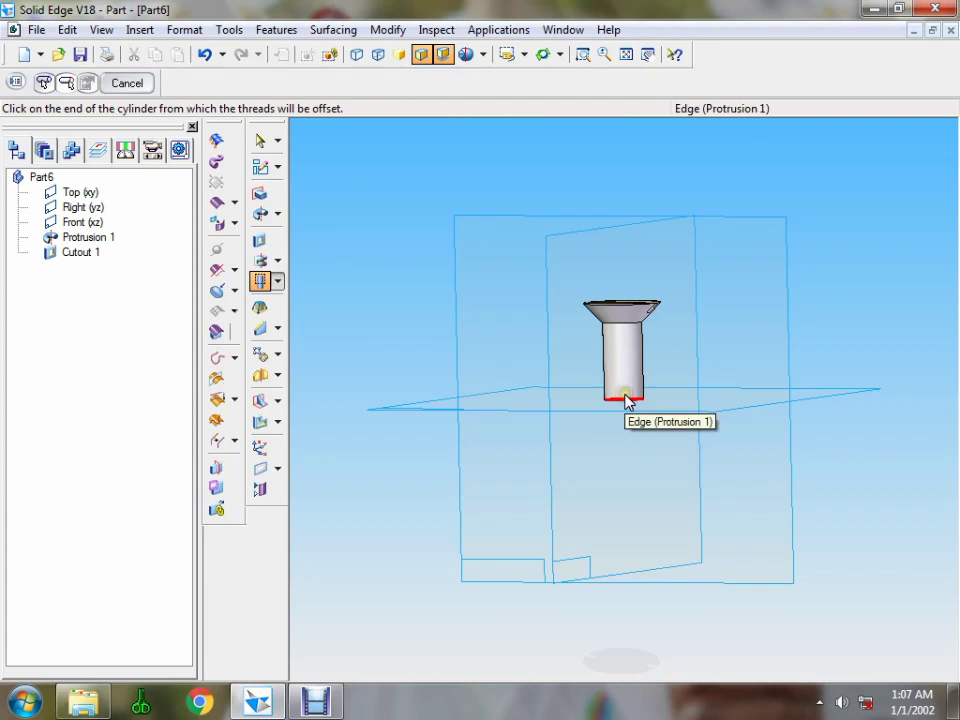
click(626, 401)
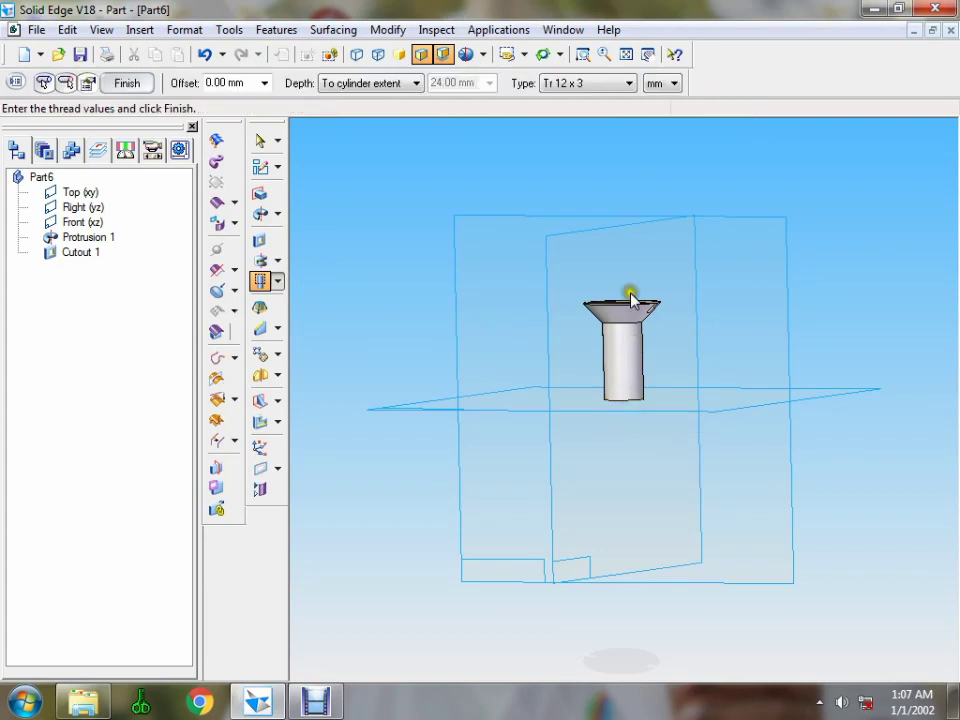
click(628, 83)
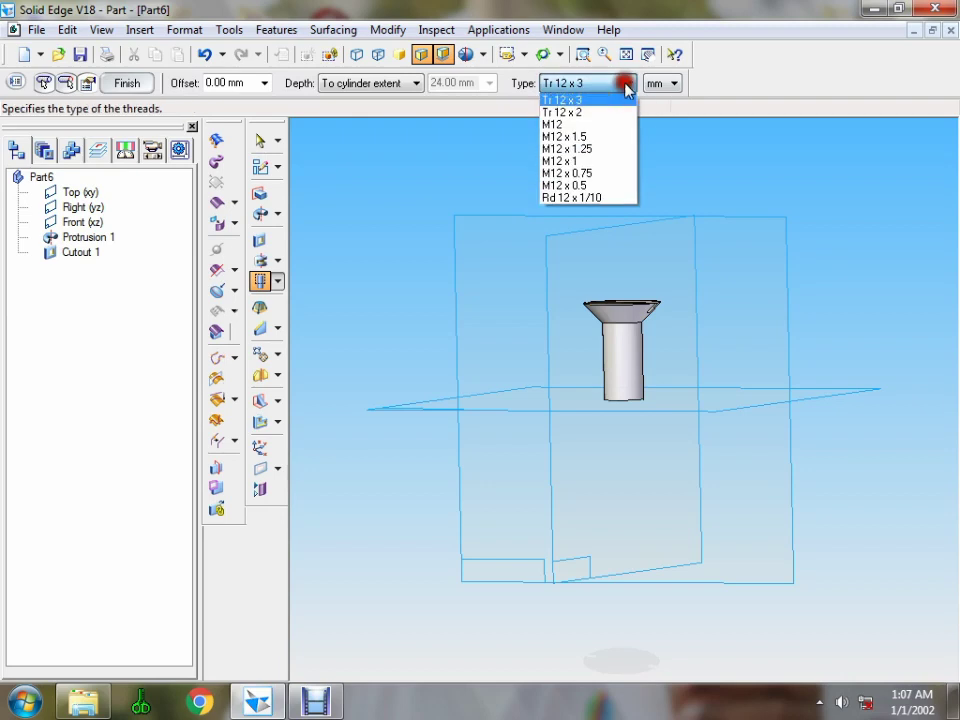
click(578, 124)
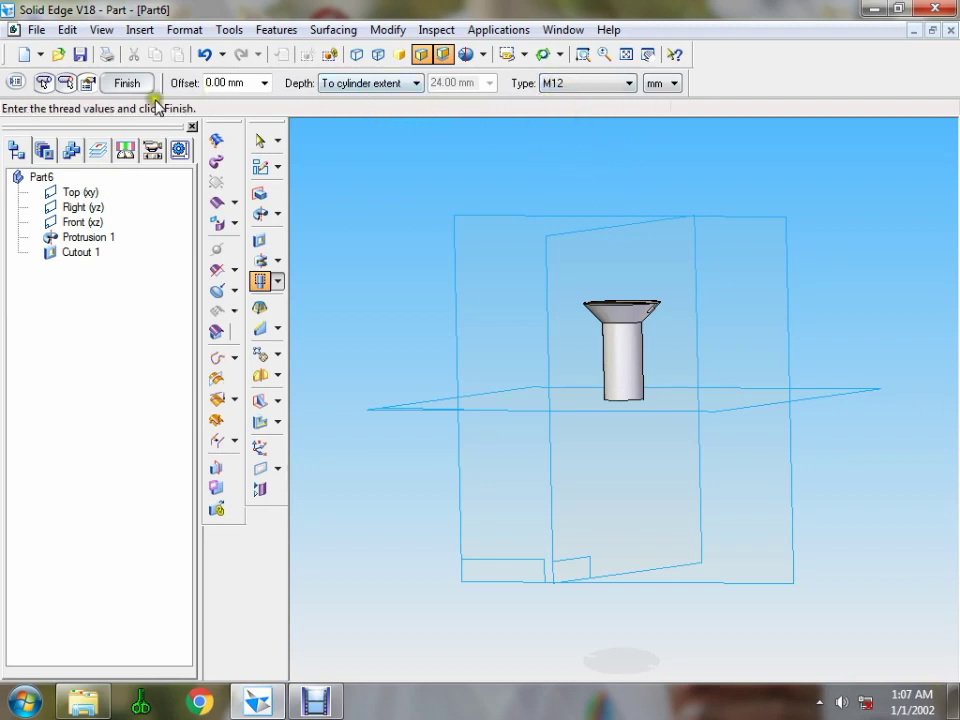
click(127, 84)
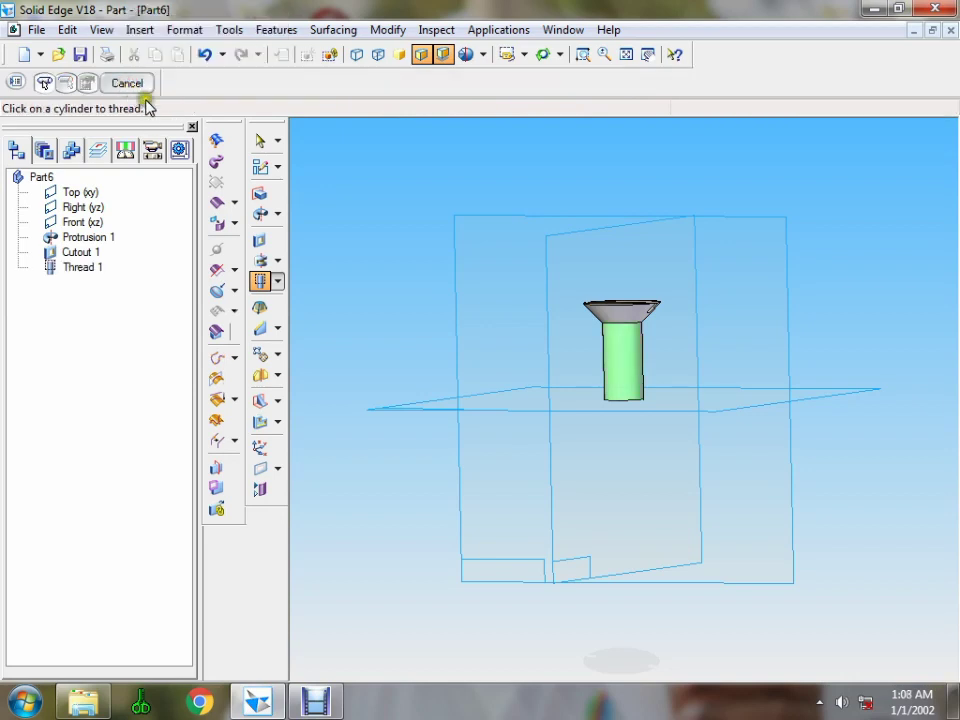
click(128, 84)
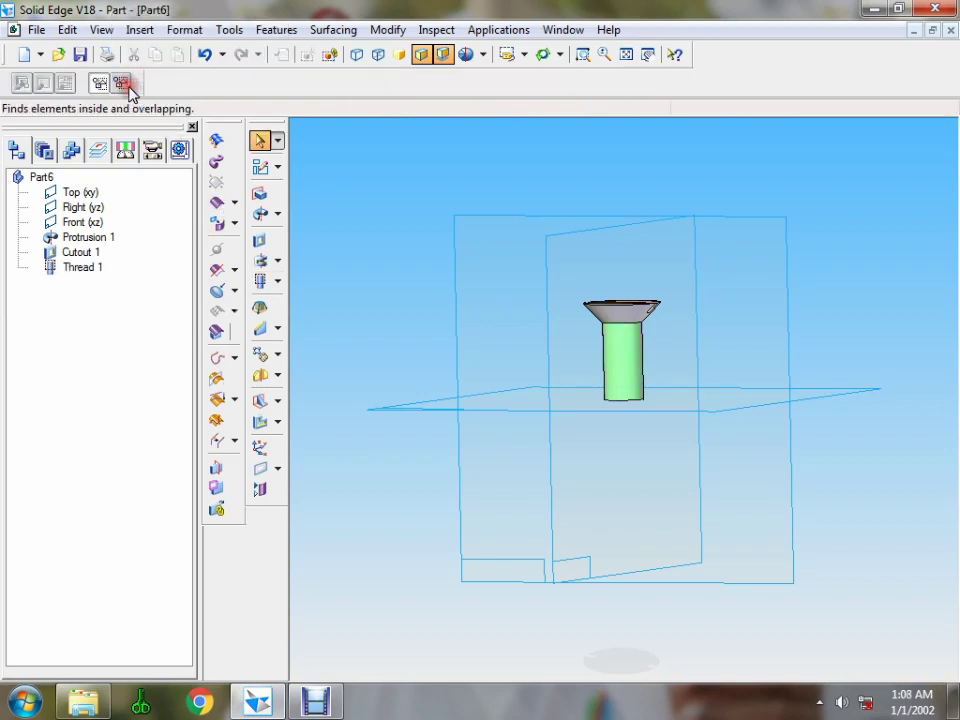
- Save the part as CSK Screw in the Screw Jack folder, accepting the default file properties
click(80, 55)
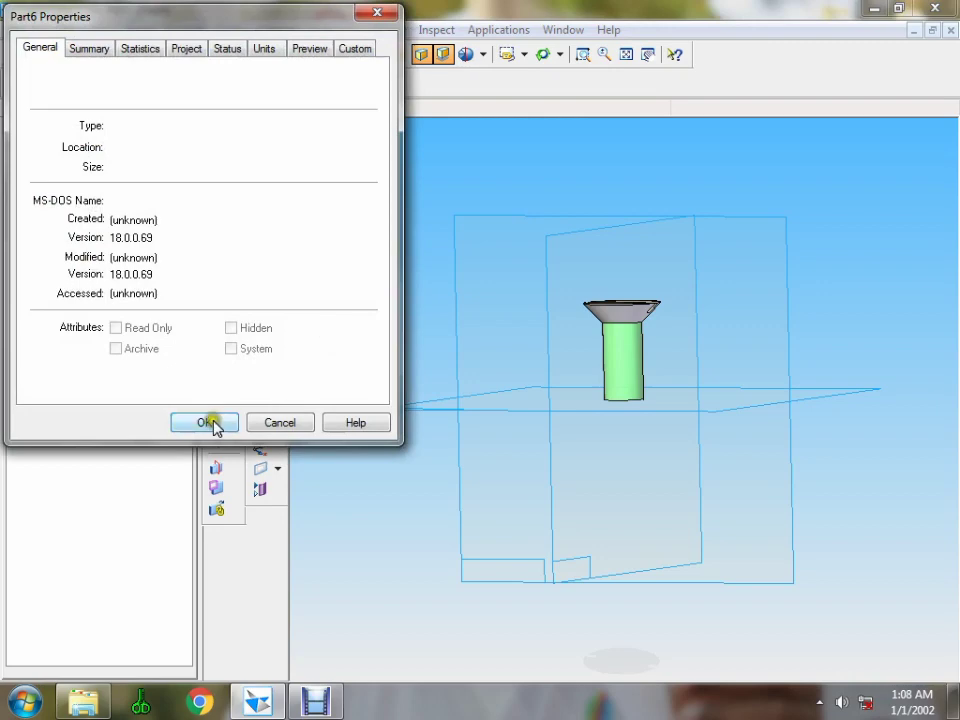
click(204, 423)
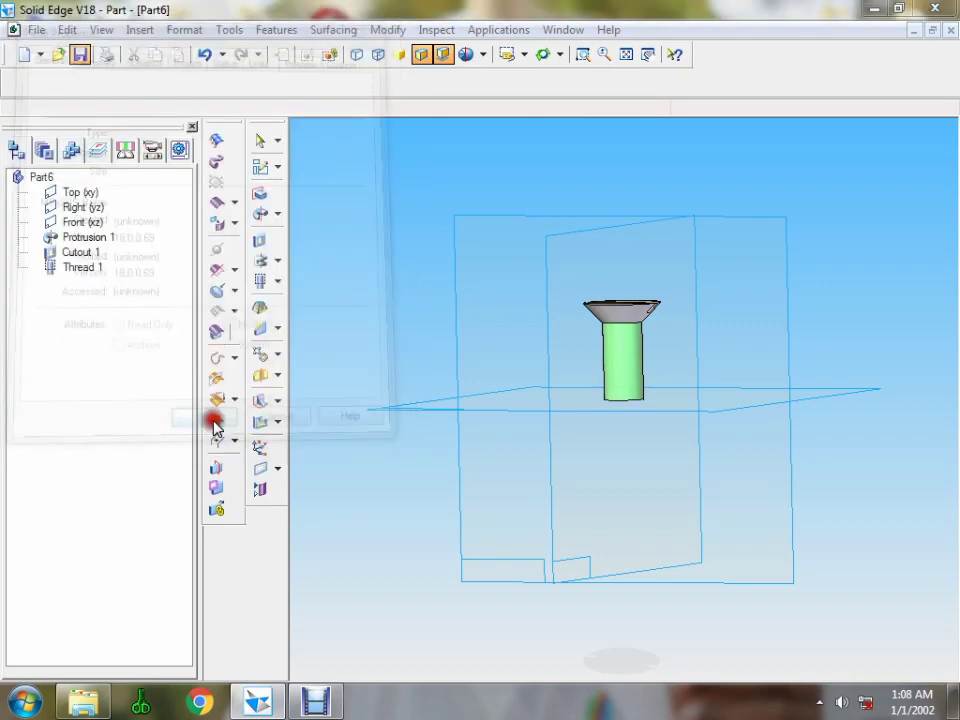
click(326, 422)
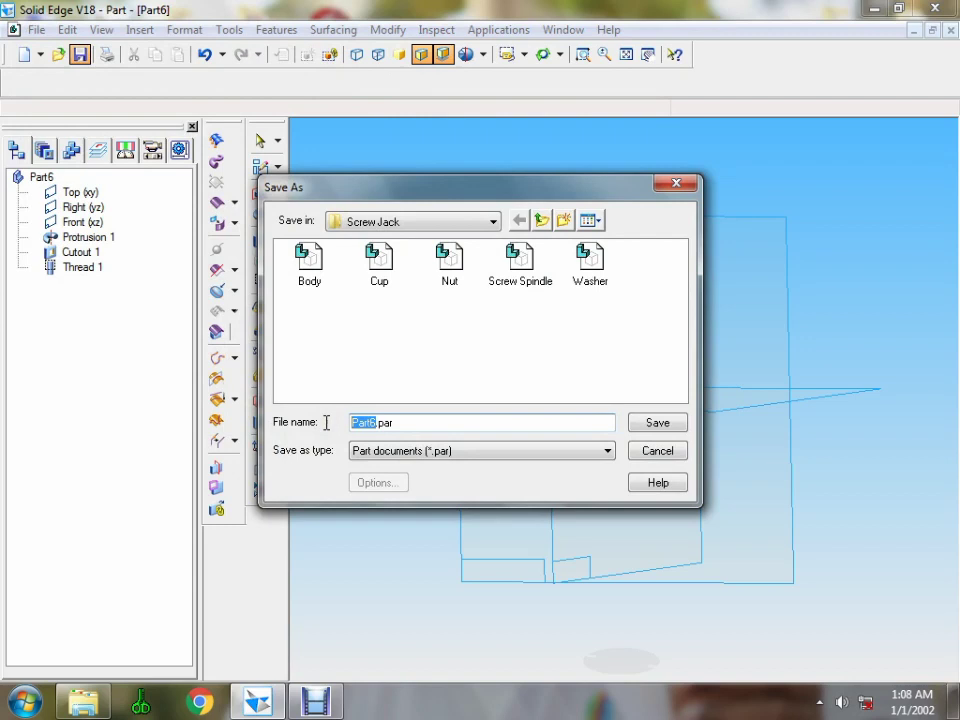
text(CSK Screw)
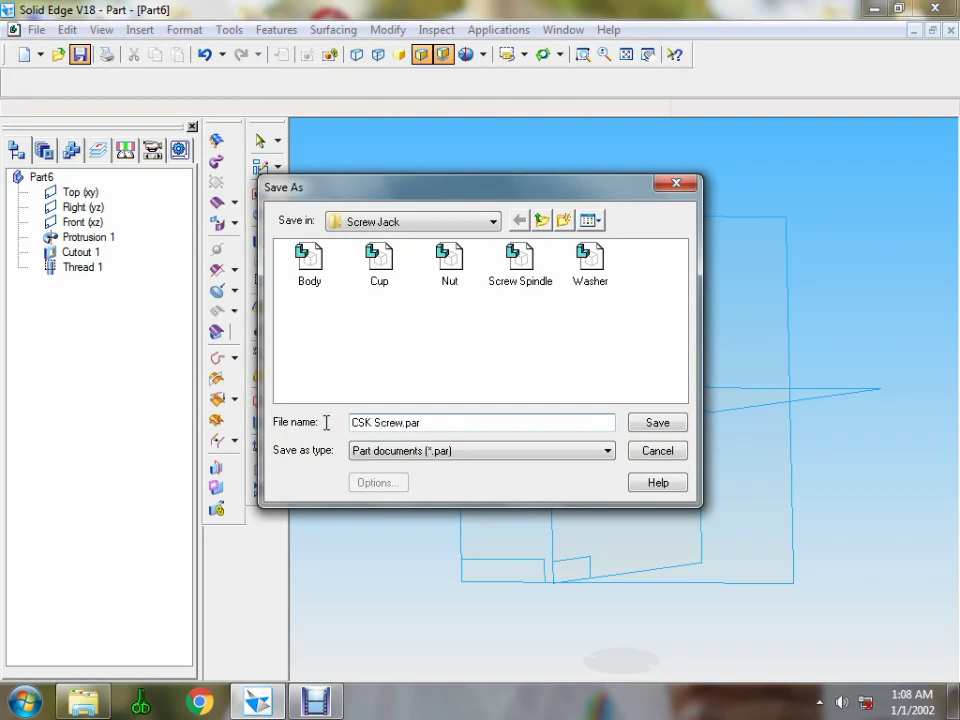
click(664, 424)
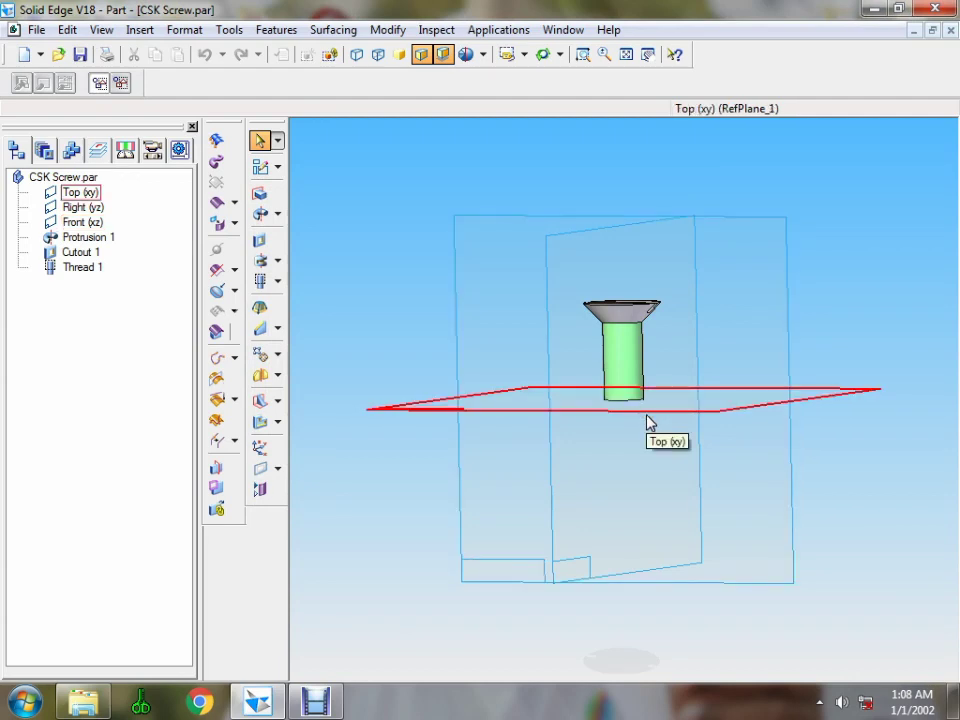
- Create a new part and start a protrusion sketch on the Top (xy) plane
click(41, 56)
click(79, 88)
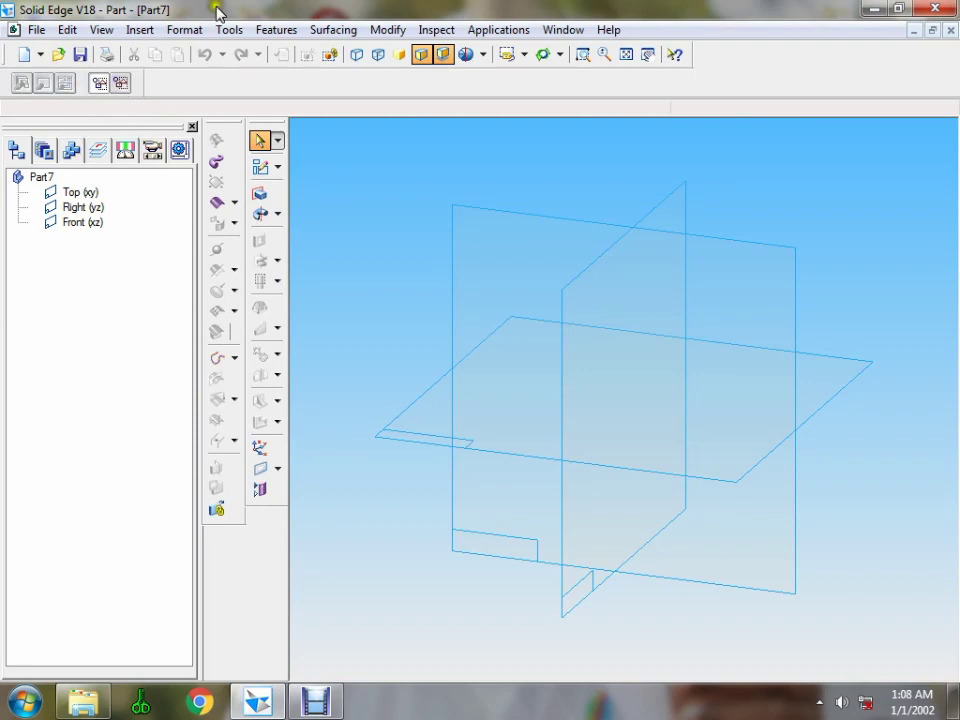
click(260, 193)
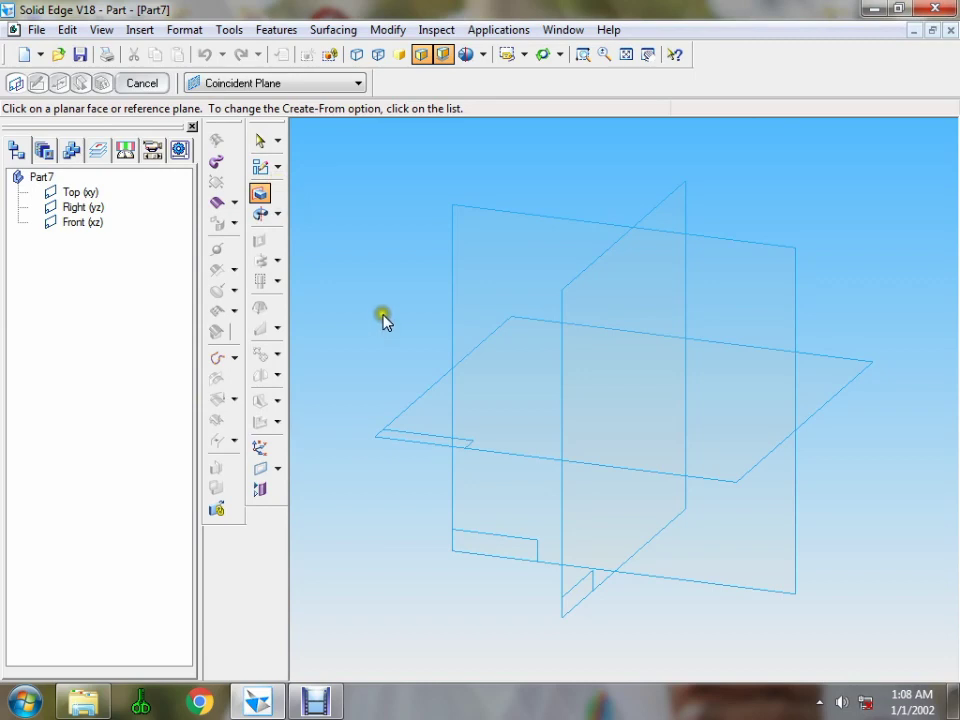
click(390, 430)
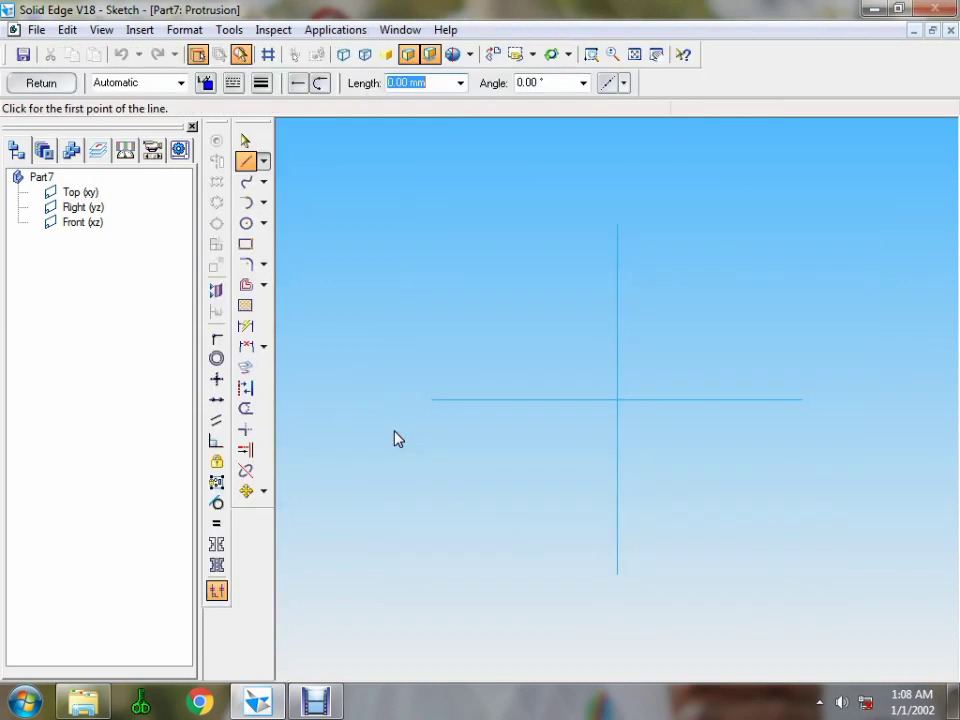
- Sketch a 20 mm diameter circle centred on the reference plane intersection
click(246, 223)
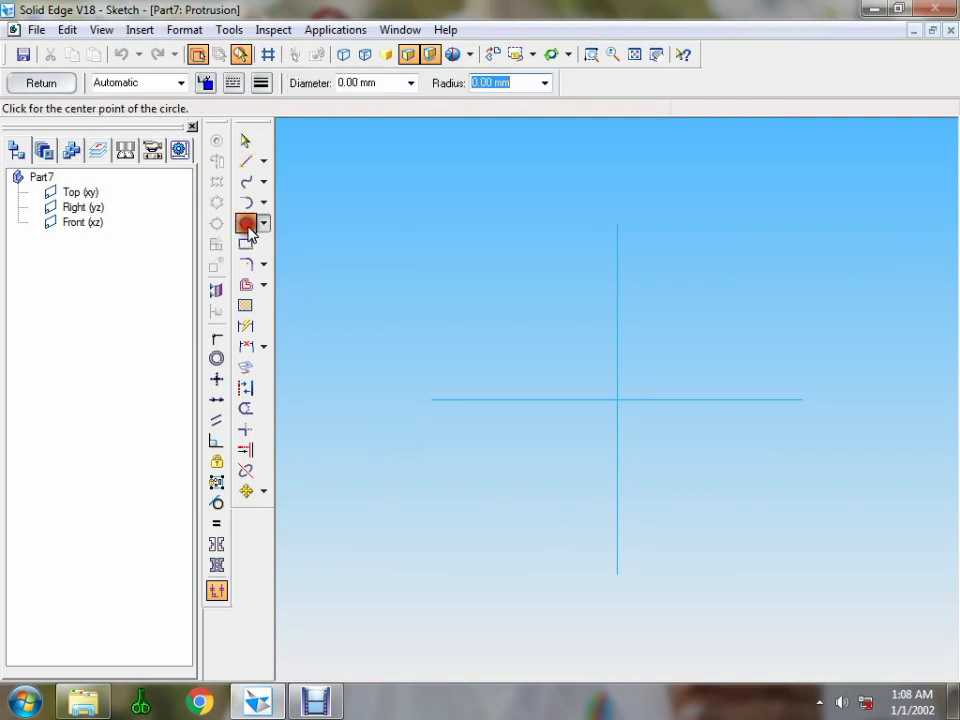
click(617, 400)
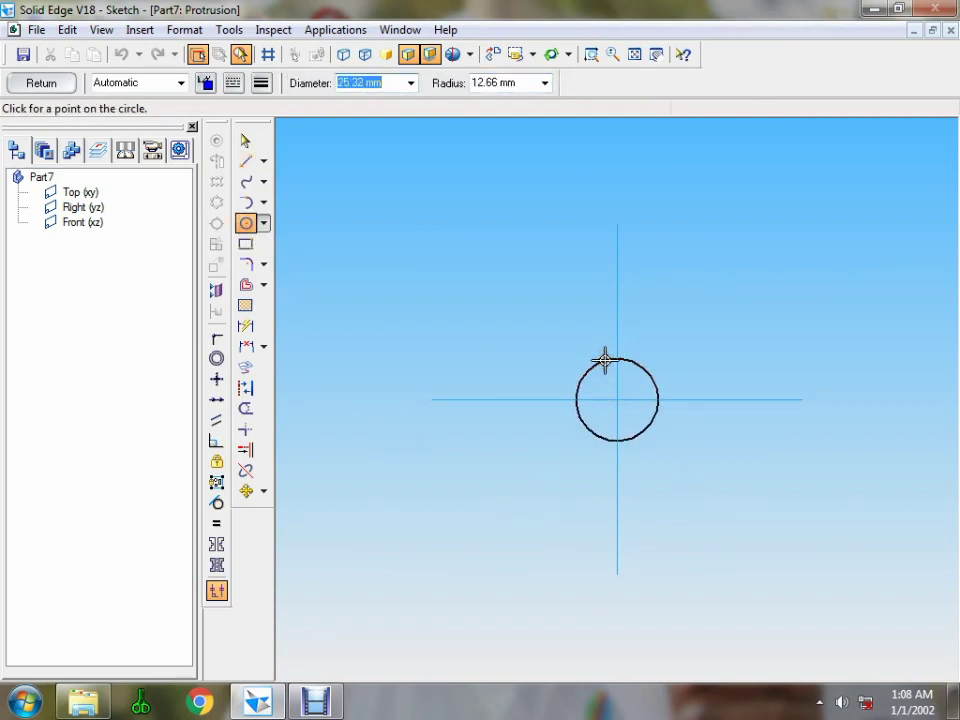
text(20)
key(Return)
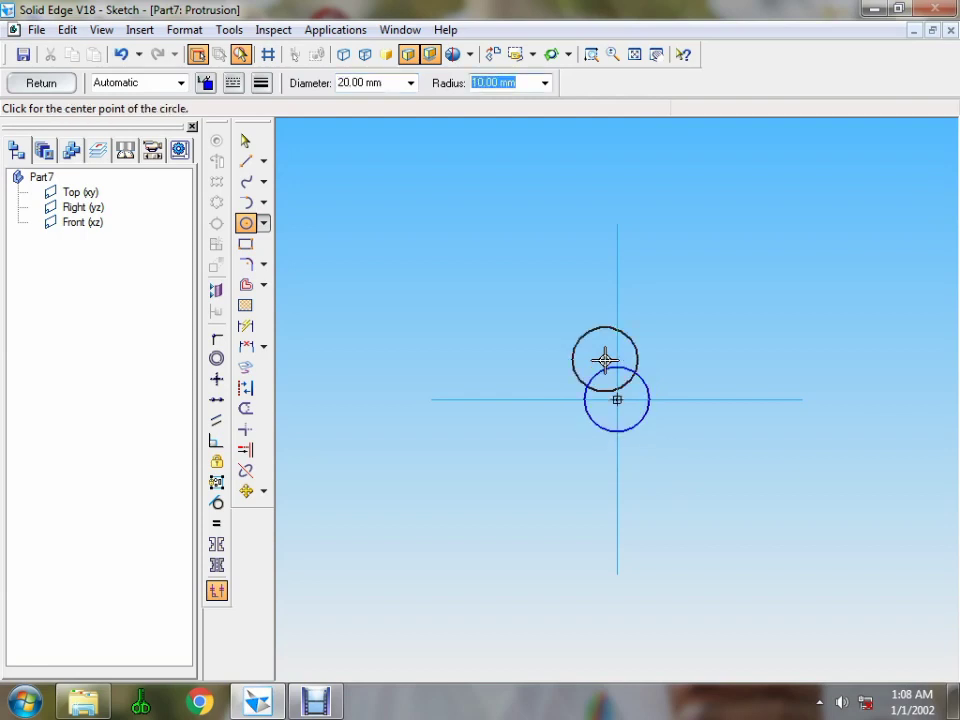
- Extrude the 20 mm circle 213 mm upward from the Top (xy) plane
click(50, 86)
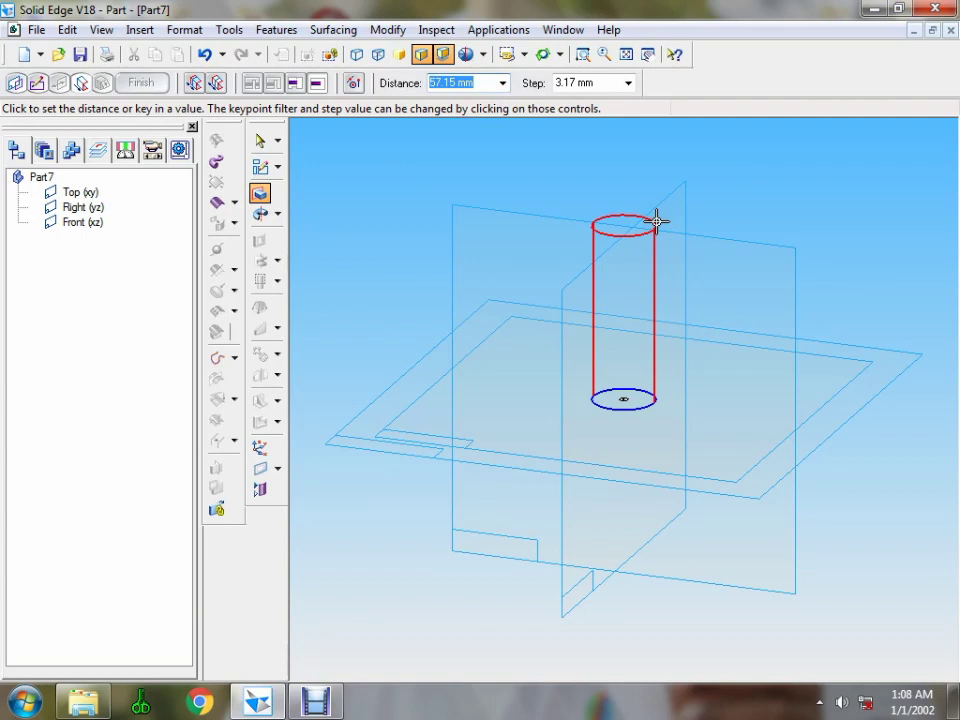
text(213)
key(Return)
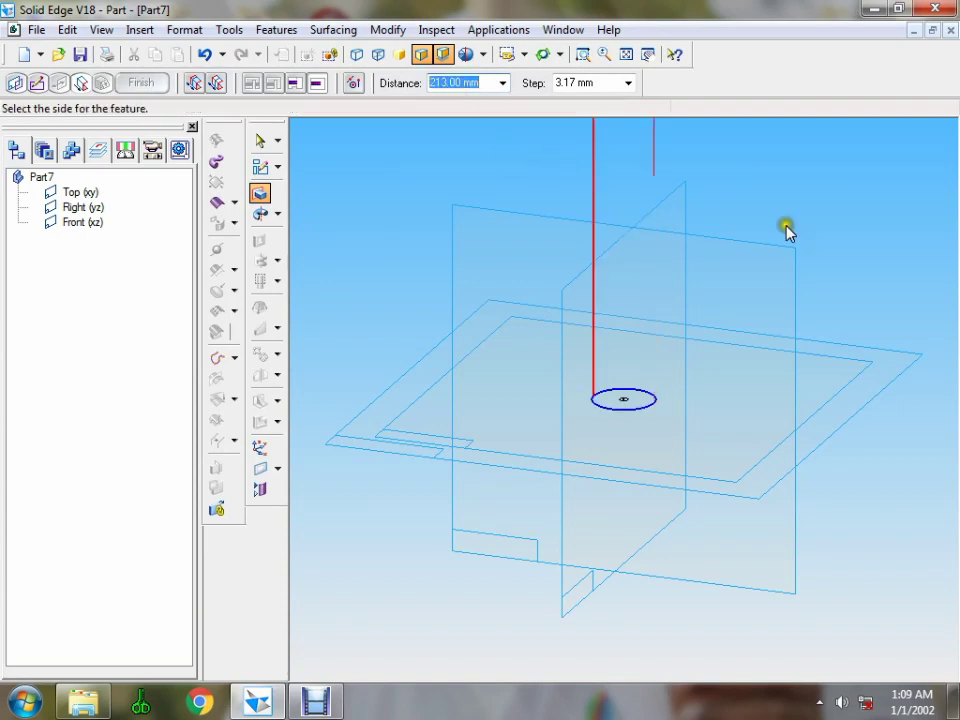
click(800, 188)
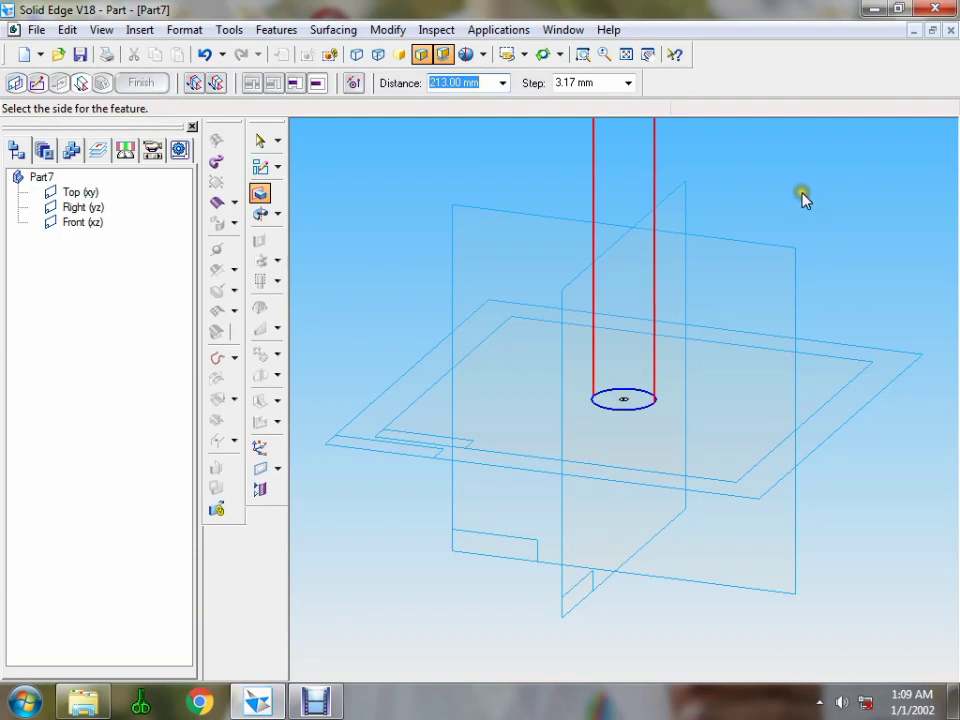
click(626, 54)
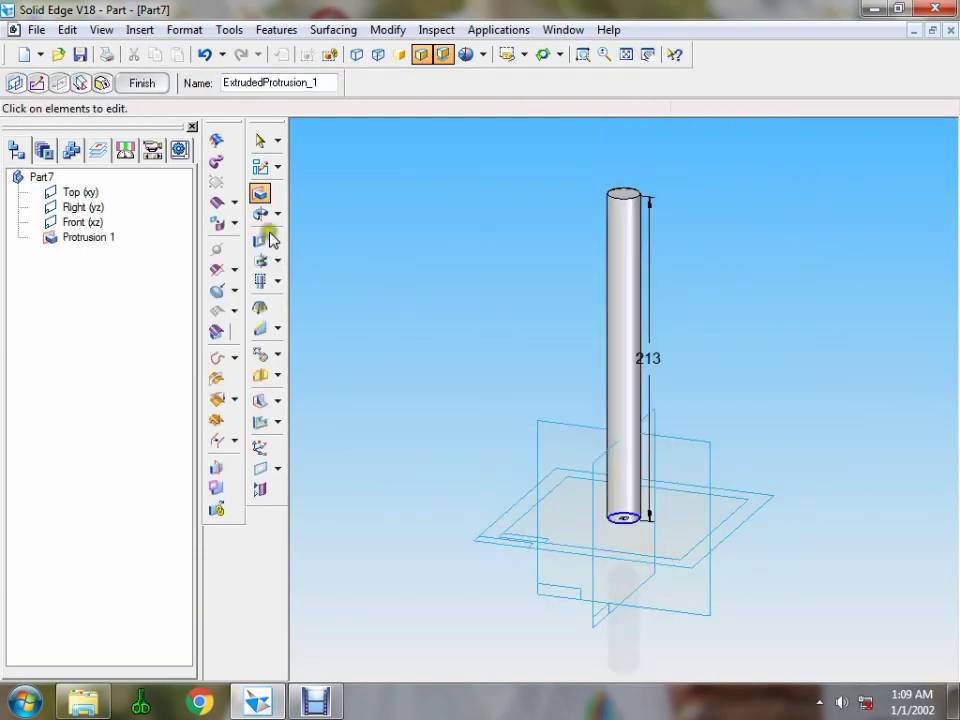
- Sketch a 12 mm diameter circle for a new protrusion, centred on the top face of the cylinder
click(260, 193)
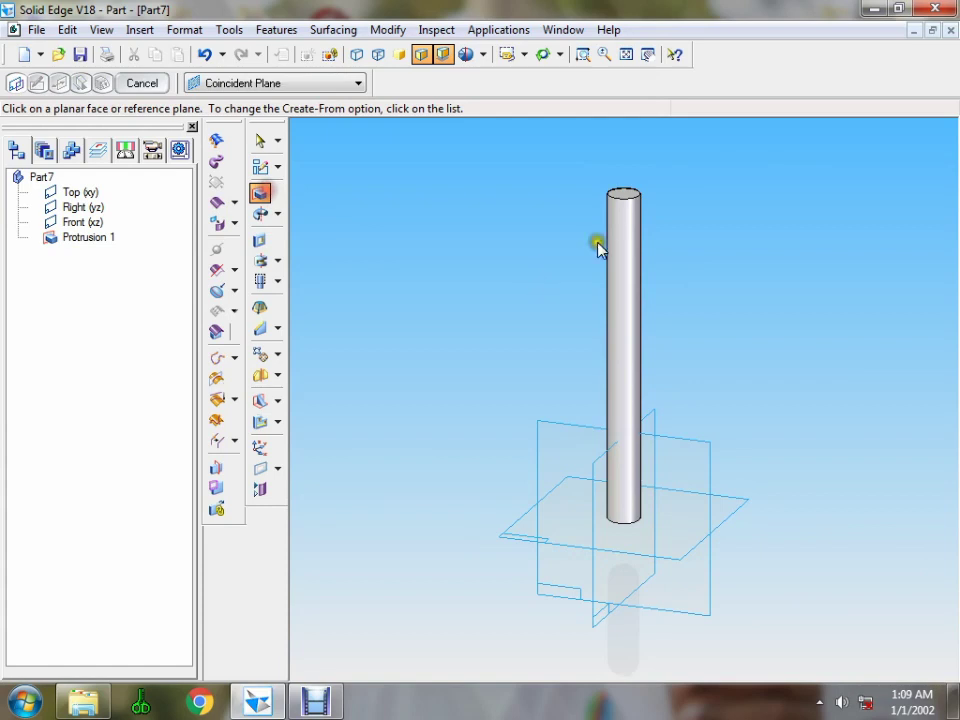
click(623, 191)
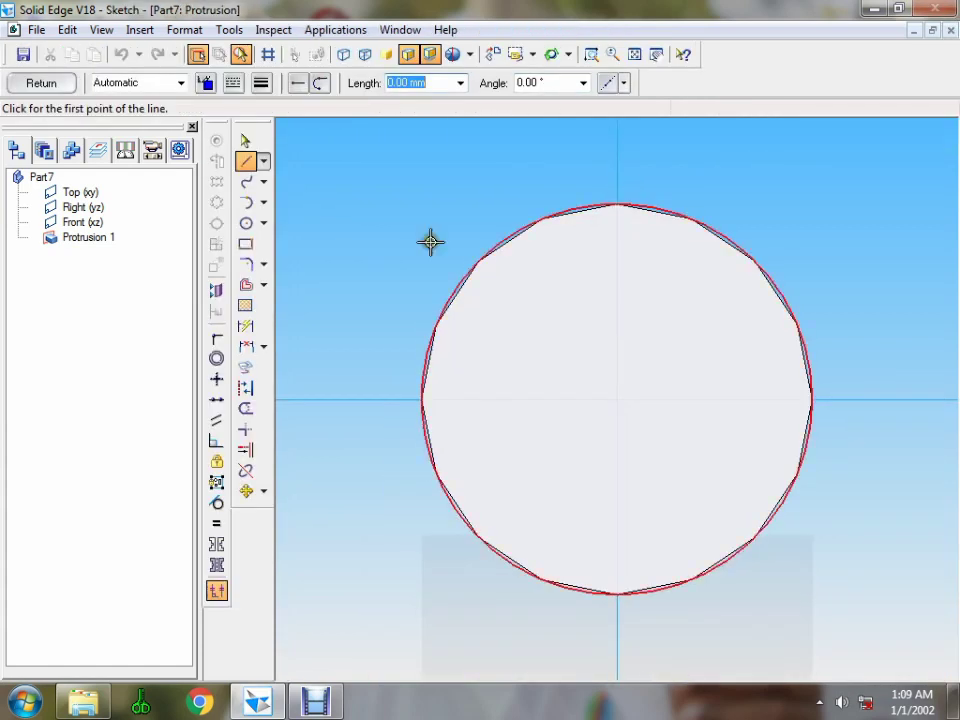
click(250, 223)
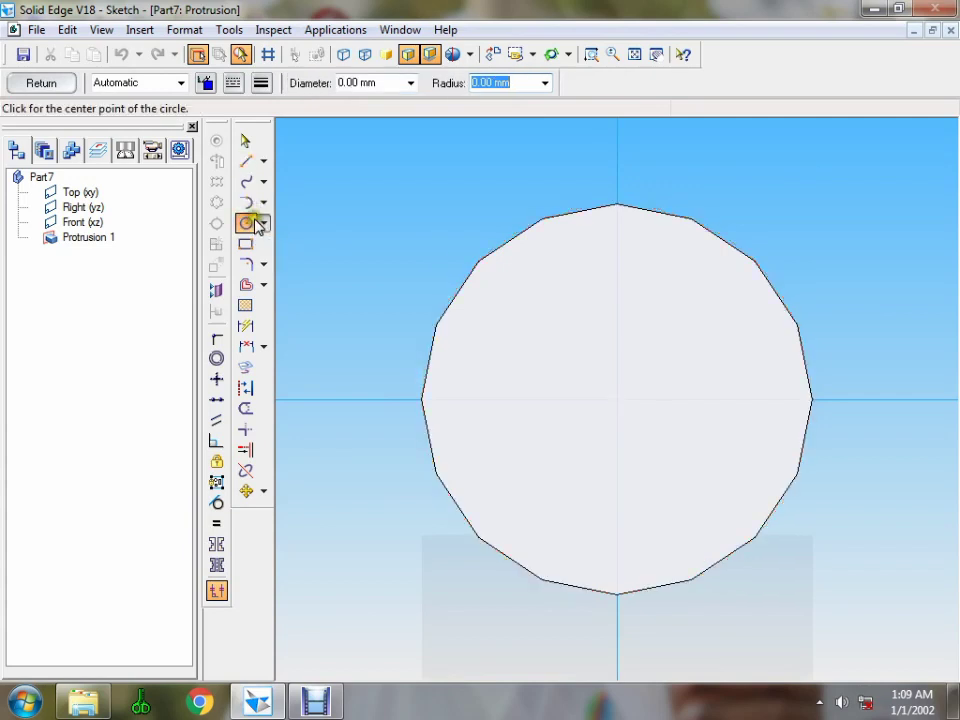
click(388, 85)
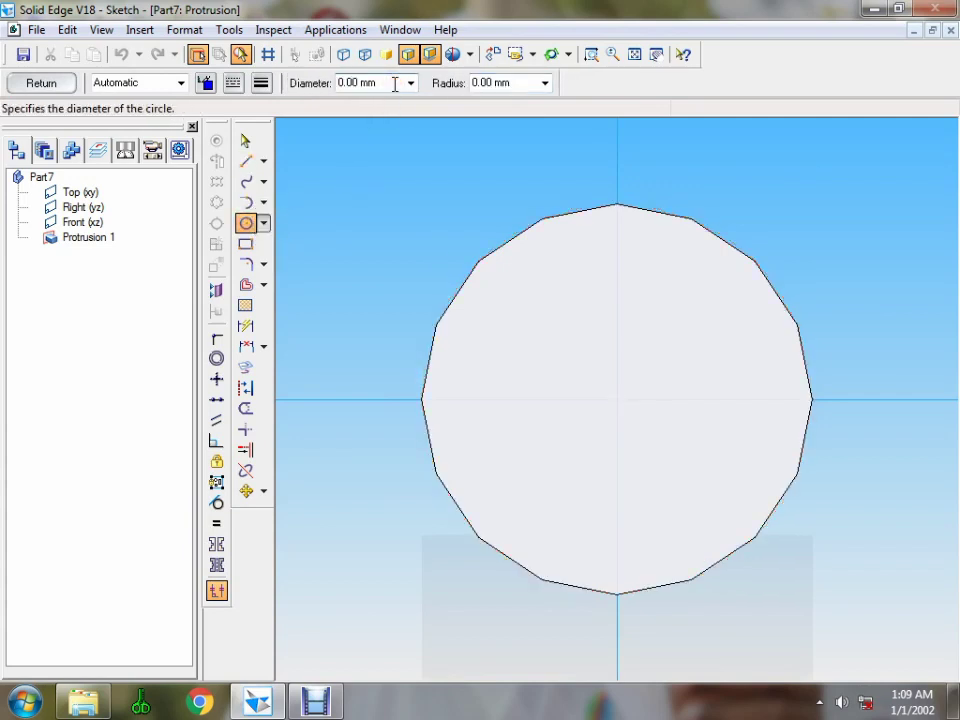
drag(395, 84, 321, 91)
text(1)
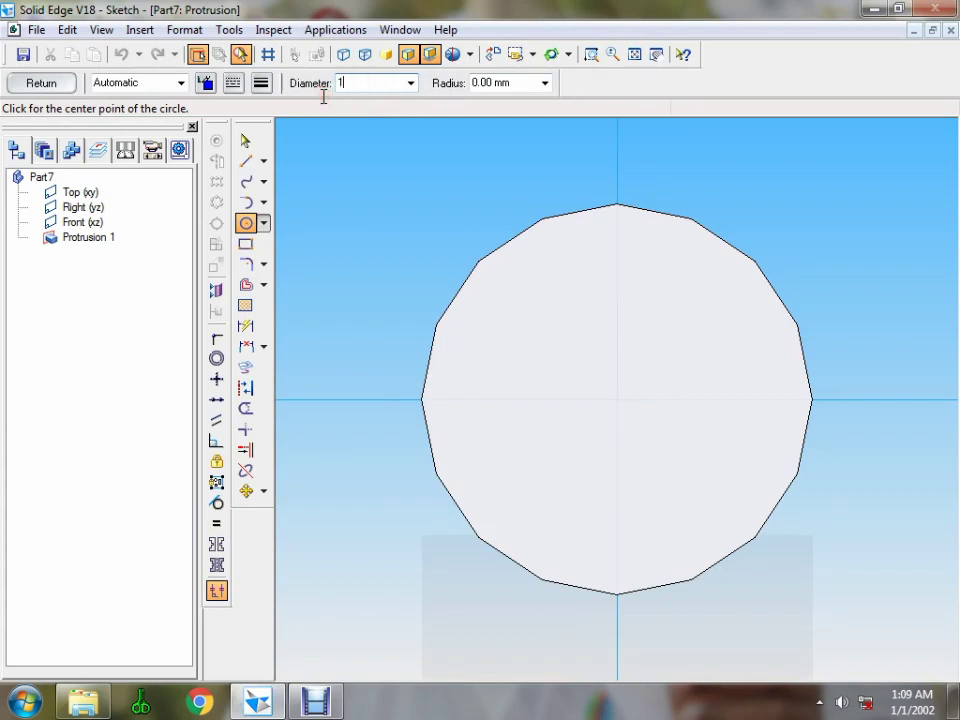
text(2)
key(Tab)
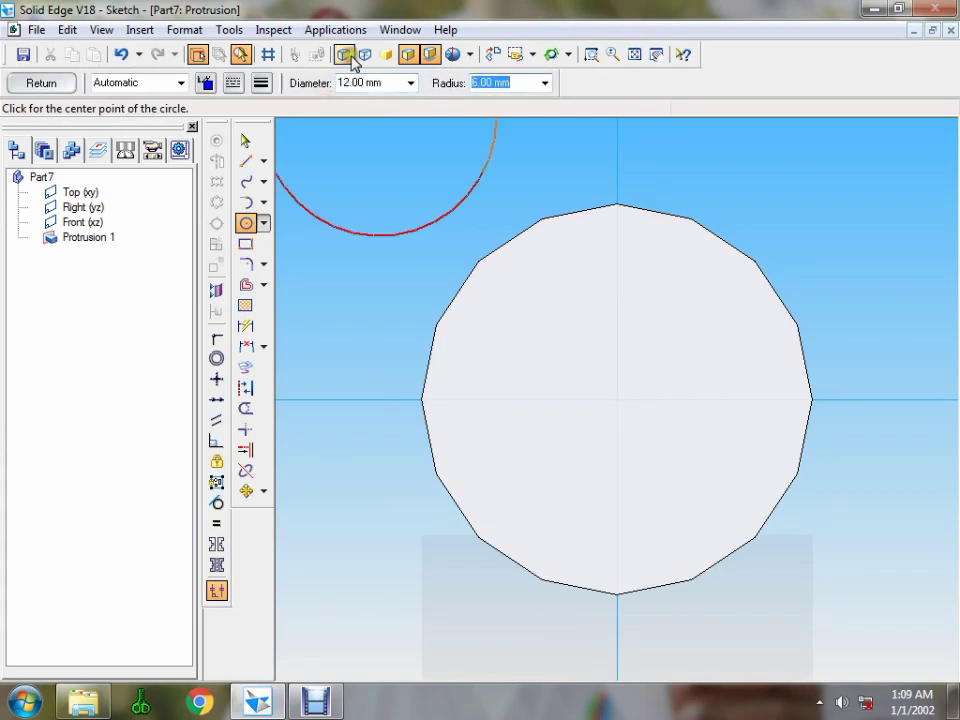
click(617, 399)
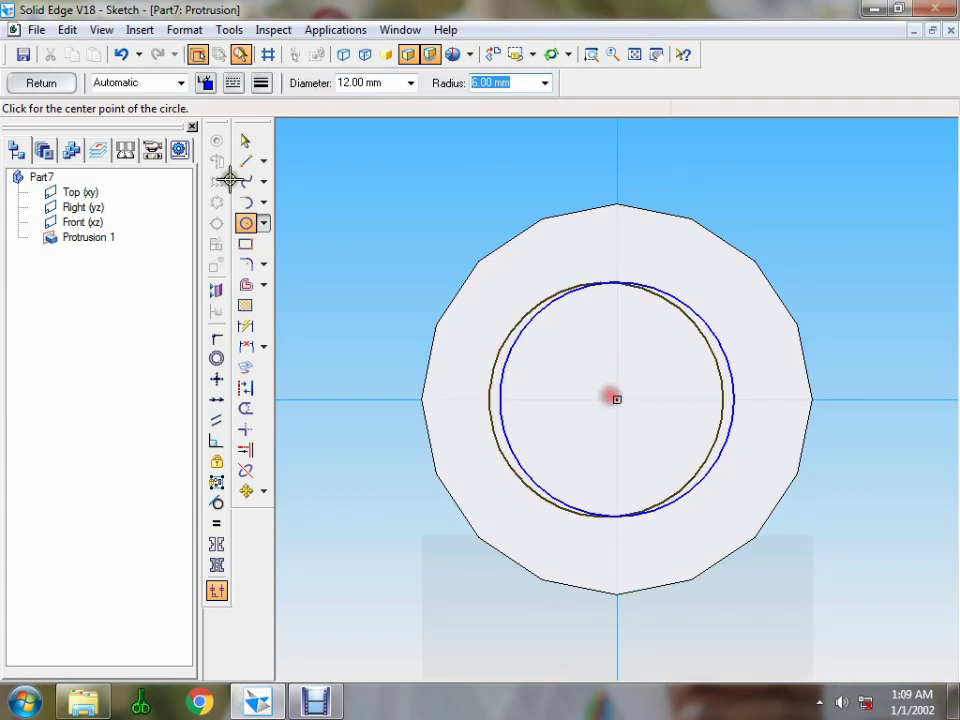
- Extrude the 12 mm circle 62 mm upward from the cylinder's top face and finish the protrusion
click(59, 88)
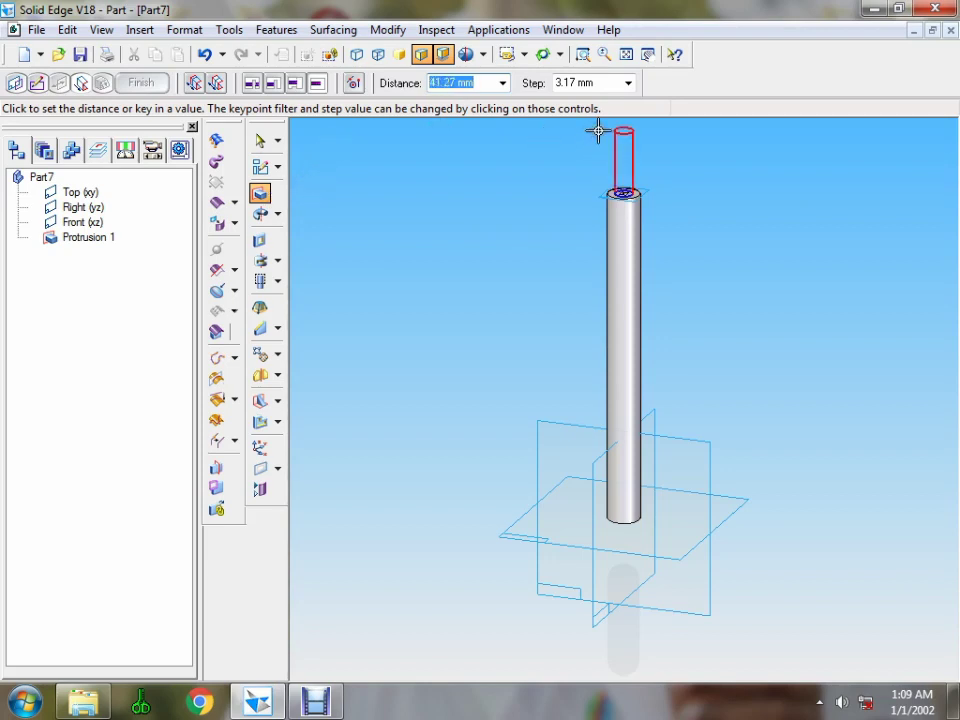
text(62)
key(Return)
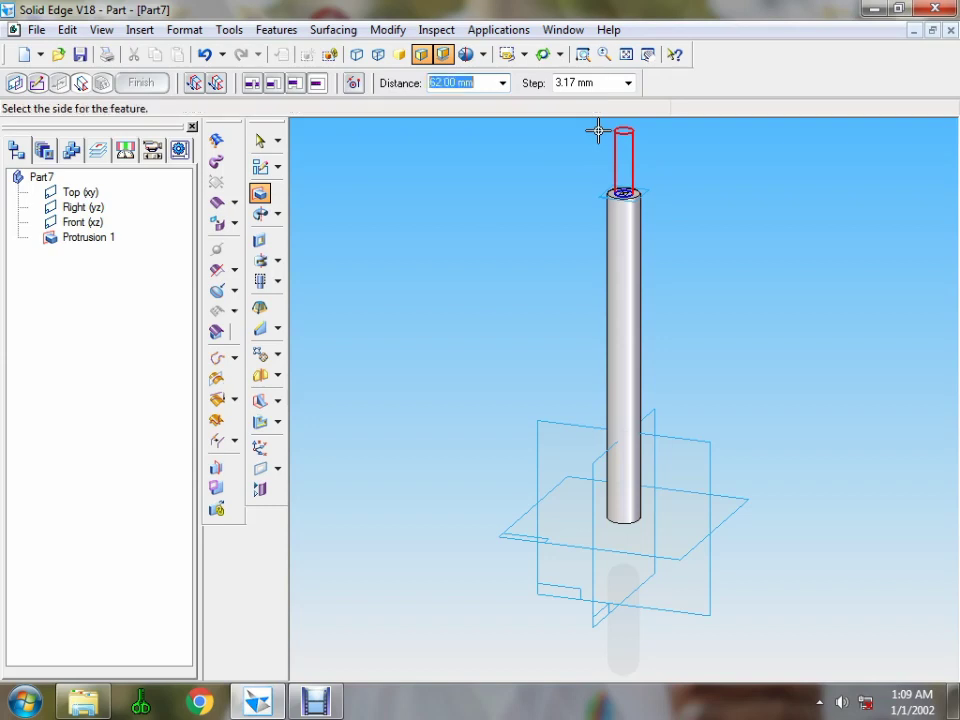
click(585, 128)
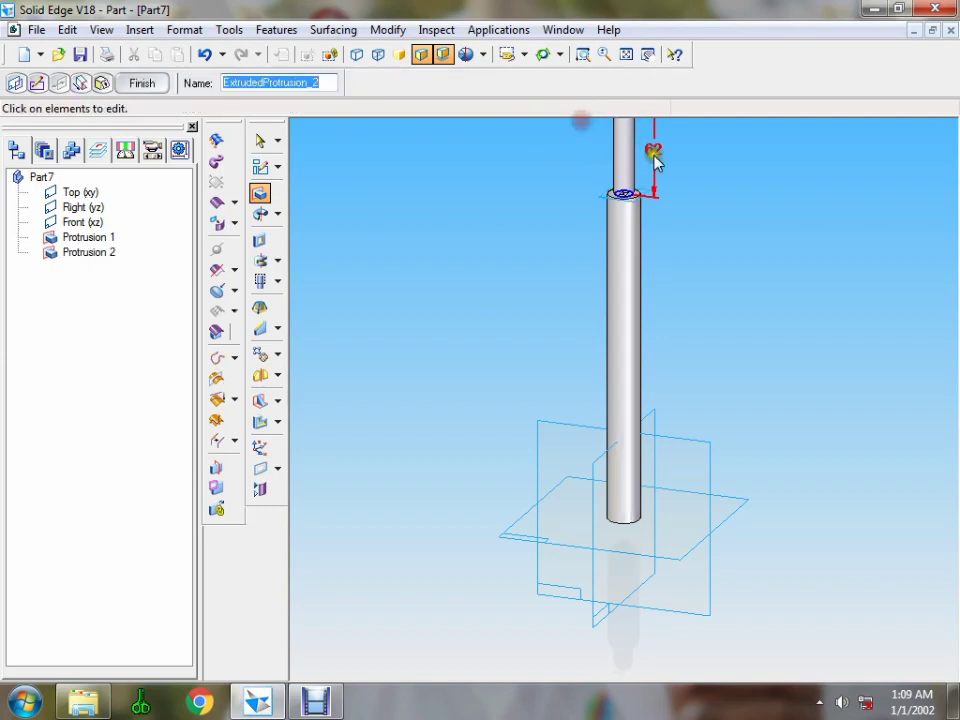
click(626, 54)
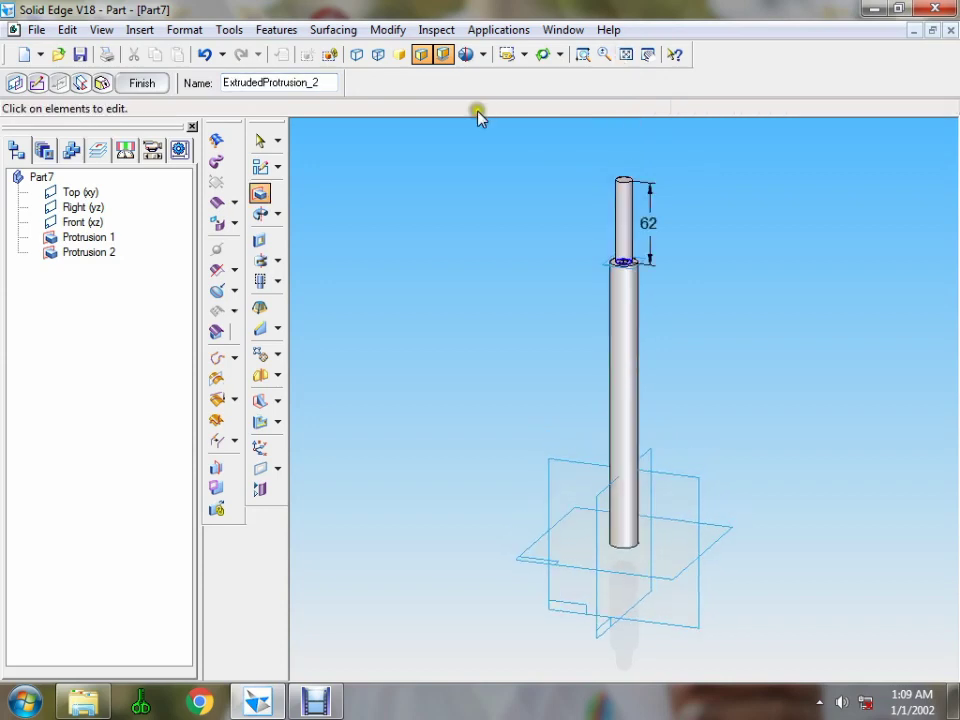
click(147, 84)
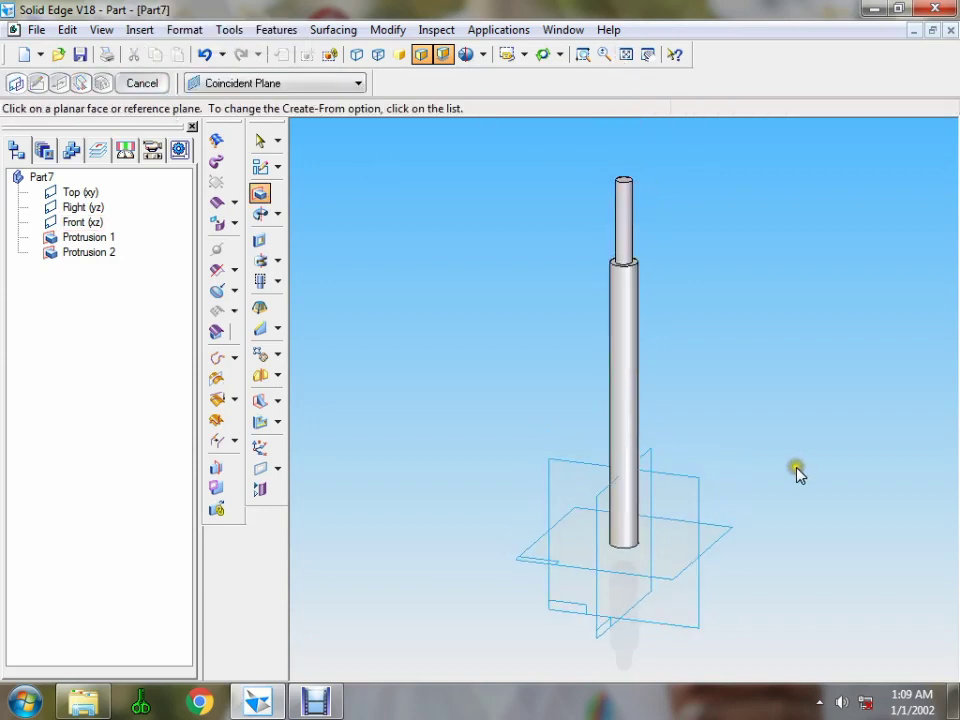
- Round the bottom edge of the 20 mm cylinder with a 10 mm radius
mouse_move(839, 482)
middle_down()
mouse_move(827, 446)
mouse_move(829, 465)
middle_up()
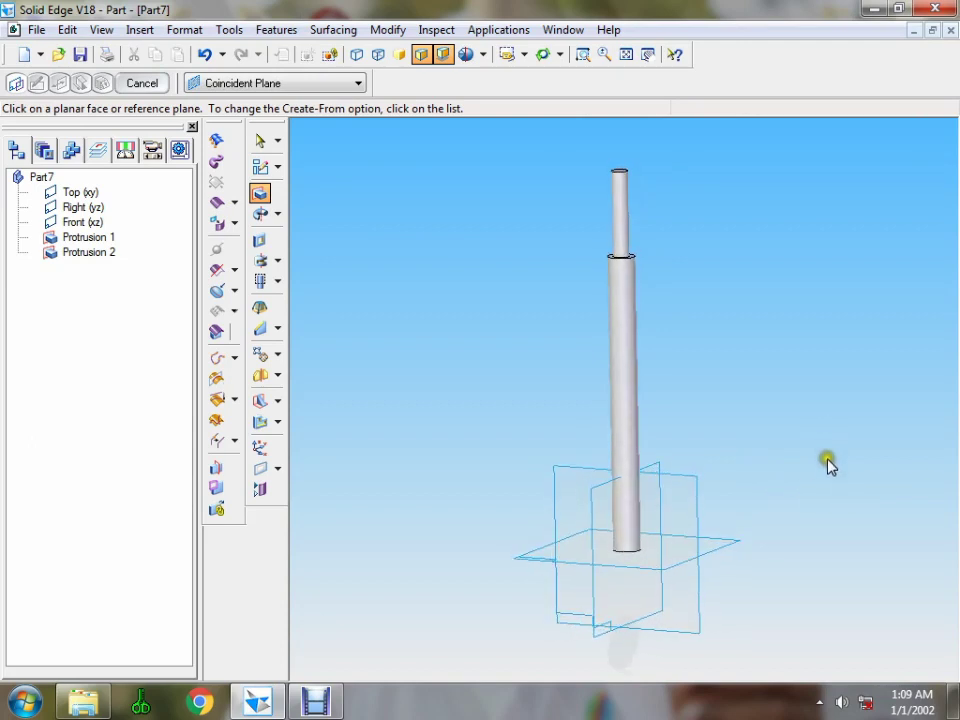
click(279, 329)
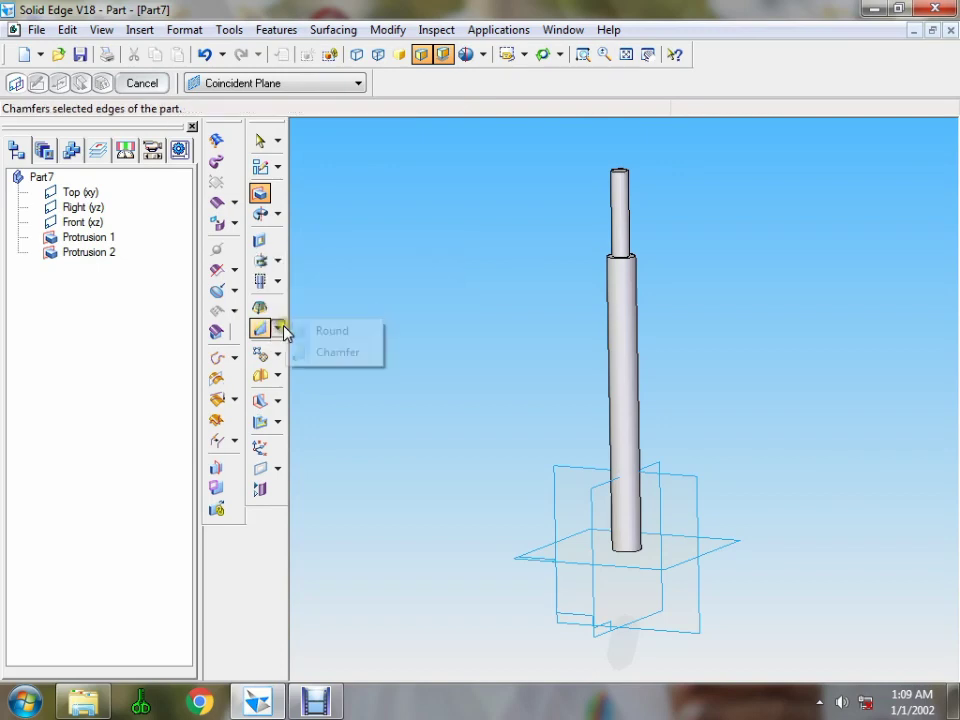
click(320, 330)
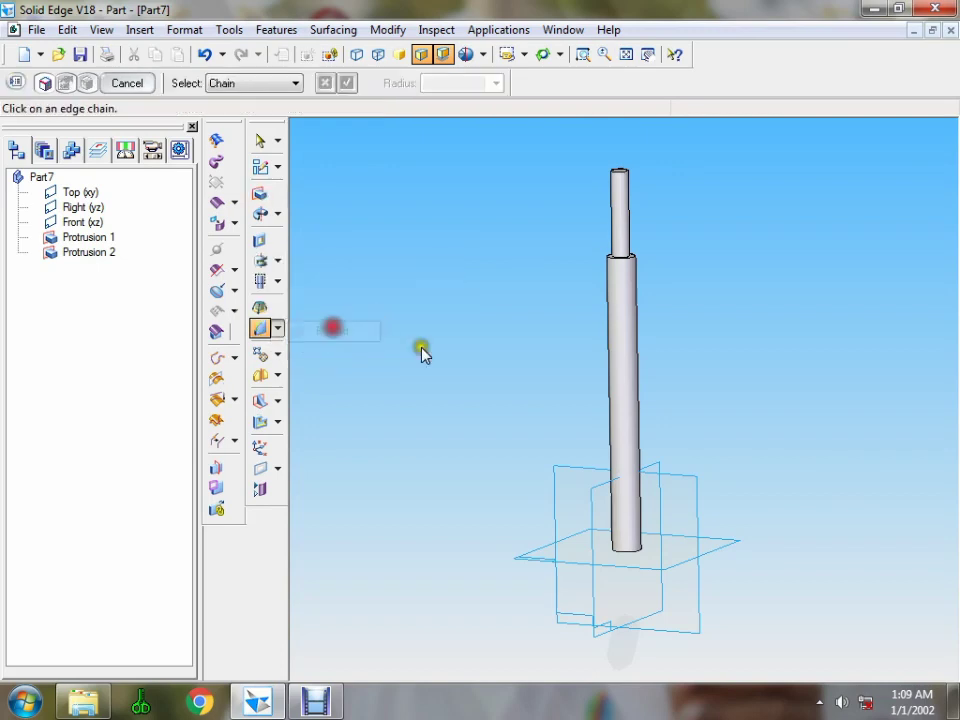
click(632, 550)
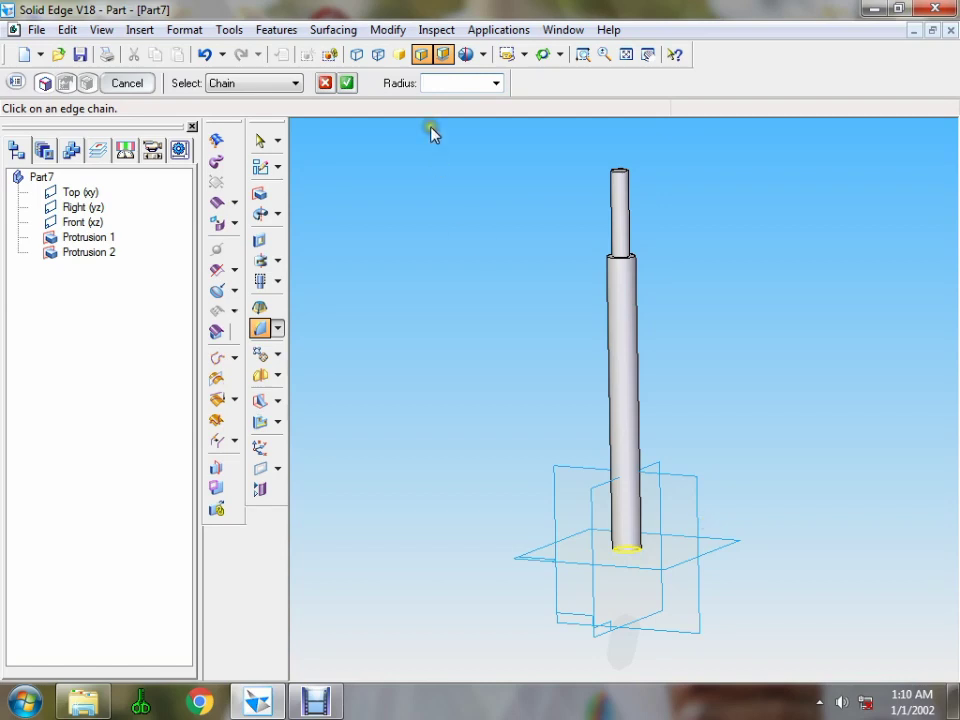
text(10)
click(348, 83)
click(139, 87)
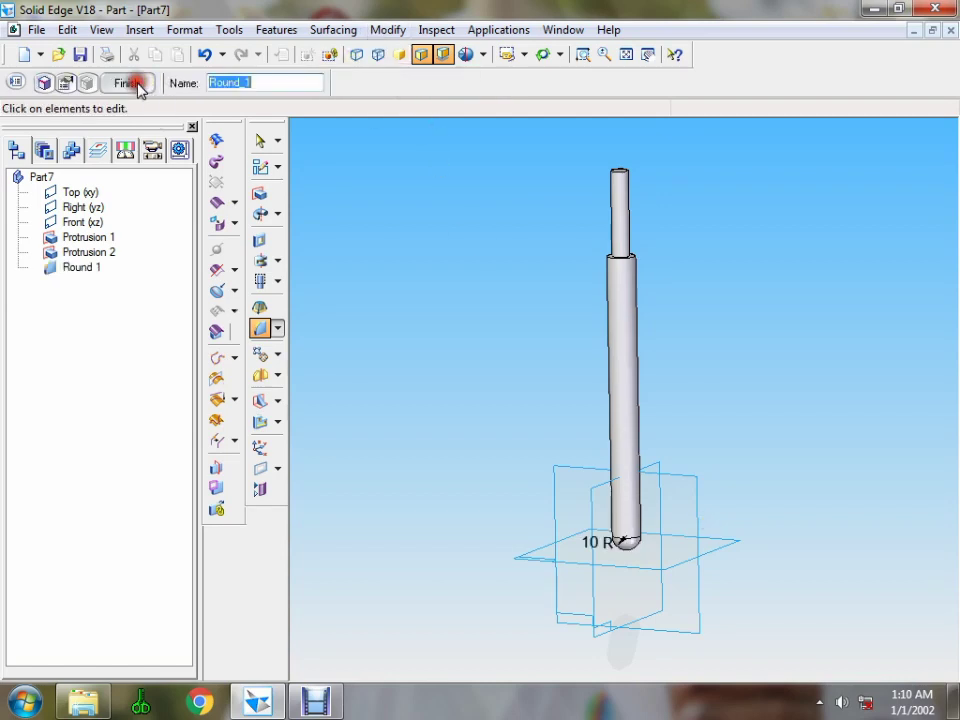
click(128, 85)
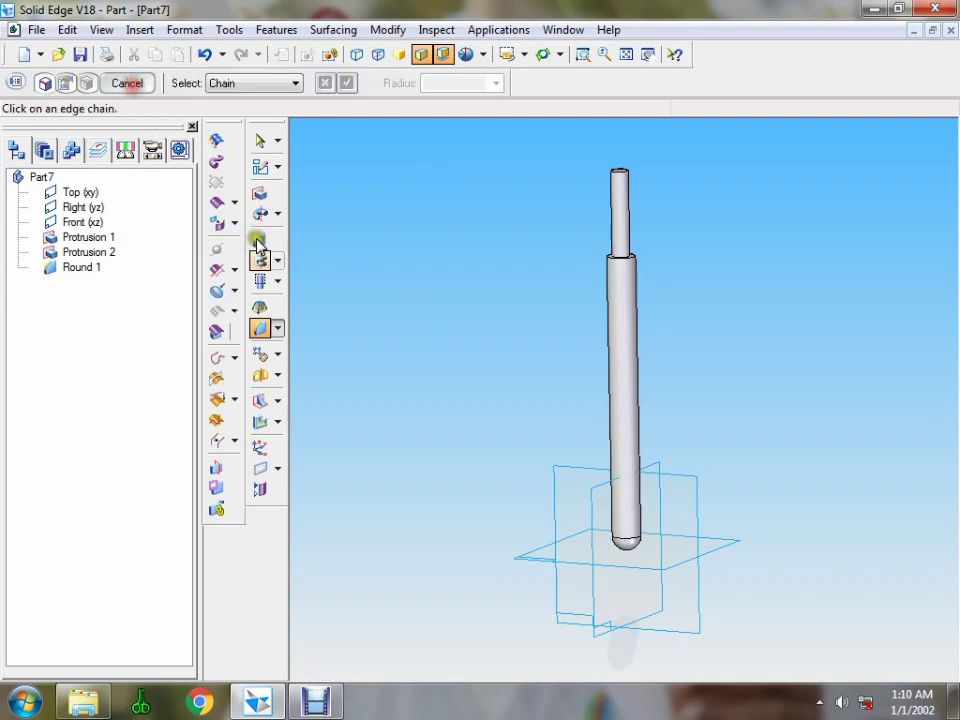
- Chamfer the upper edge of the 20 mm cylinder at the shoulder with a 4 mm setback
click(278, 328)
click(344, 350)
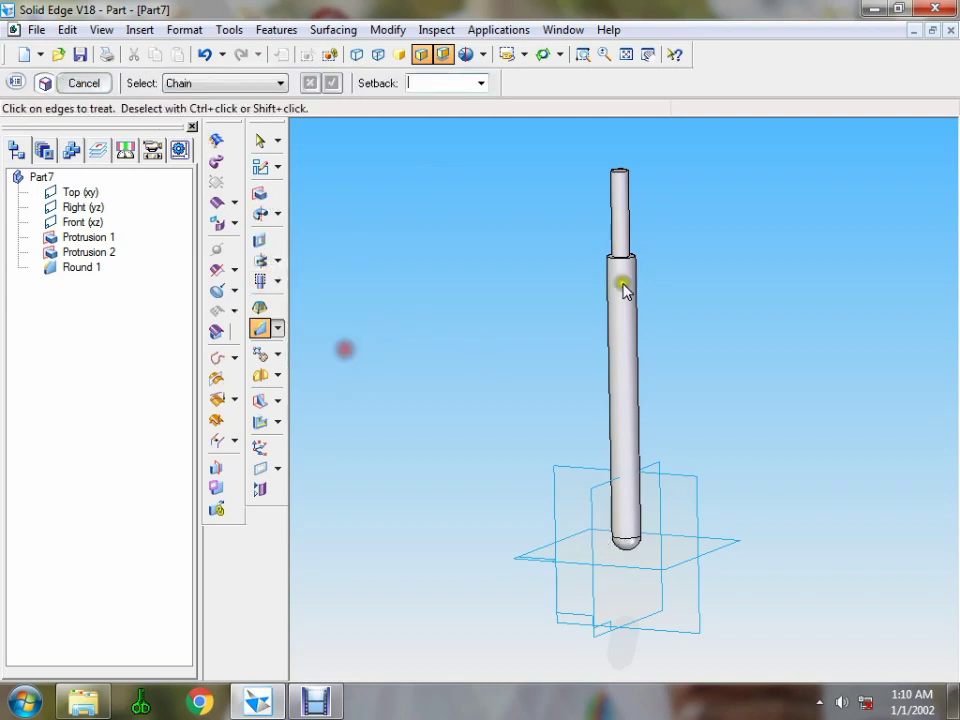
click(634, 259)
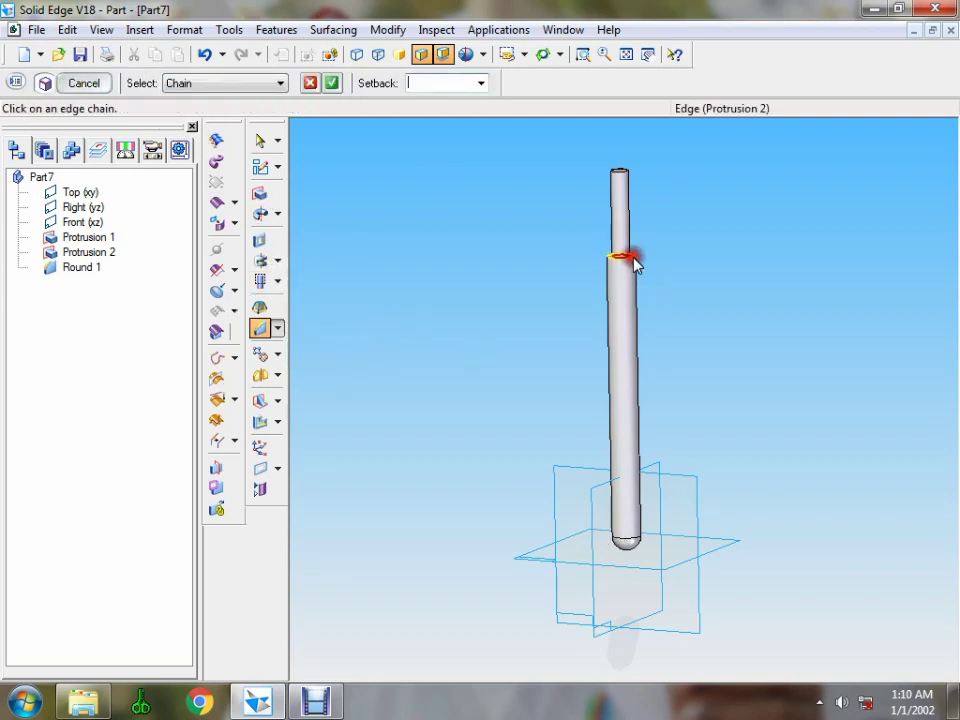
click(433, 83)
text(4)
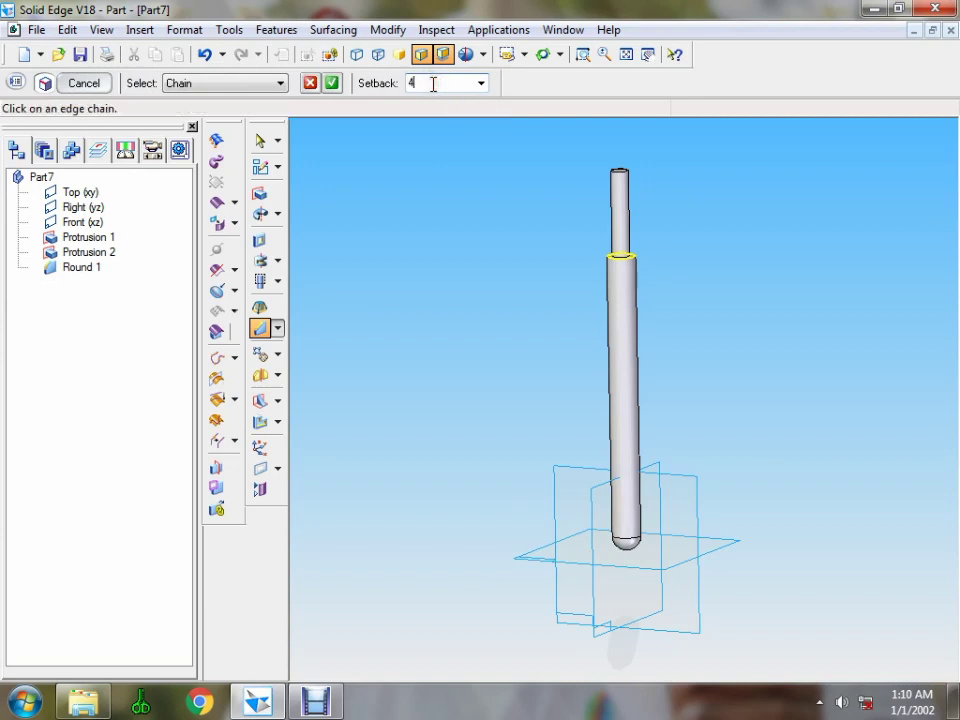
click(328, 83)
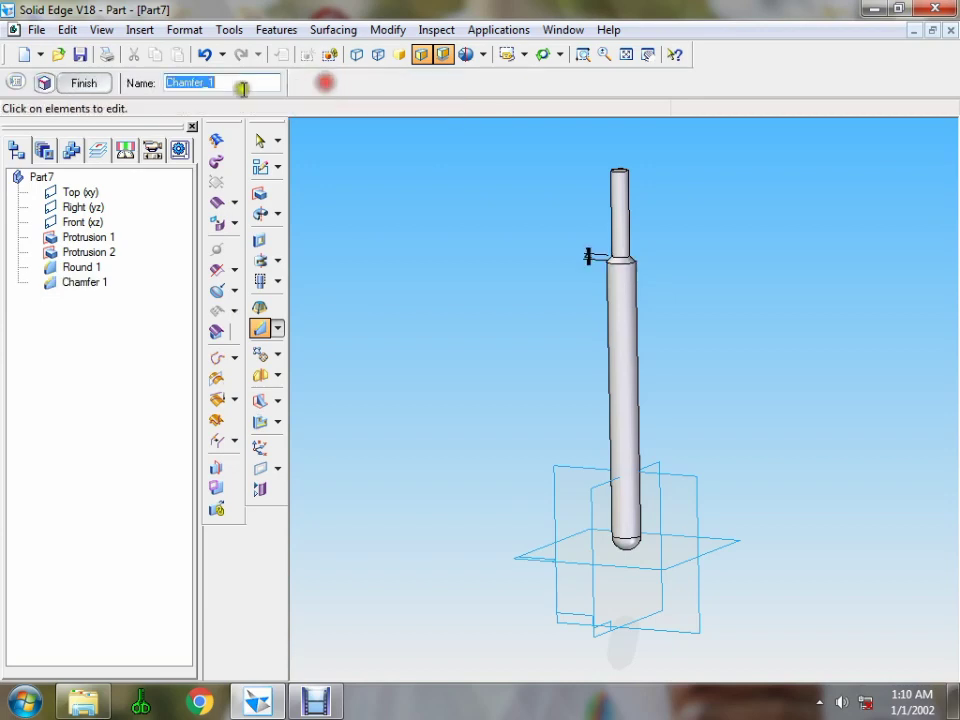
click(83, 84)
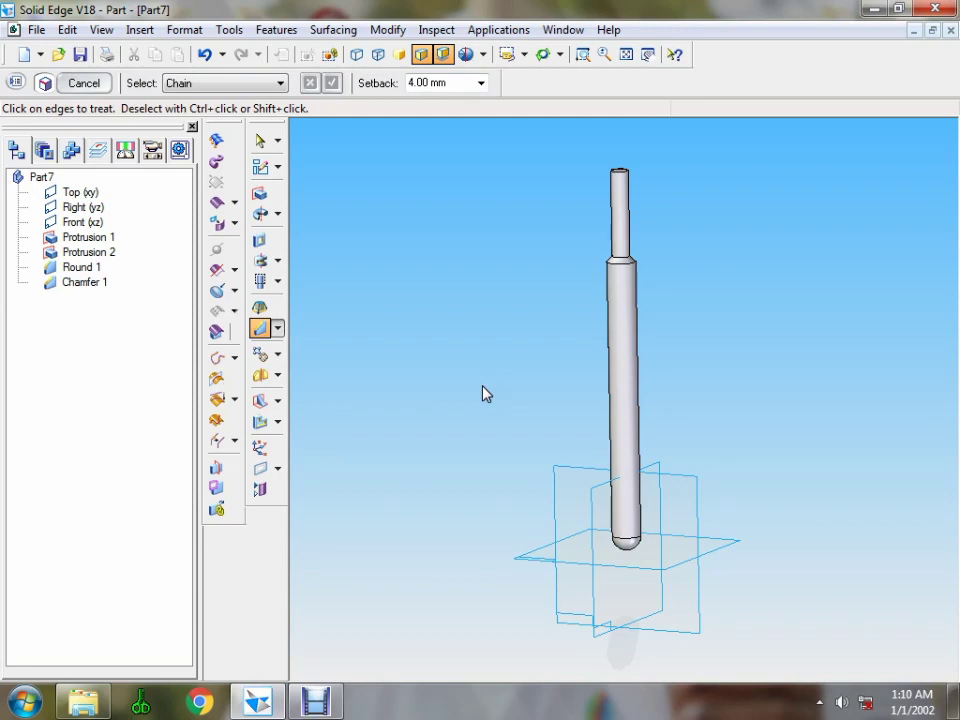
- Save the part as Tommy Bar in the Screw Jack folder, accepting the default file properties
click(80, 54)
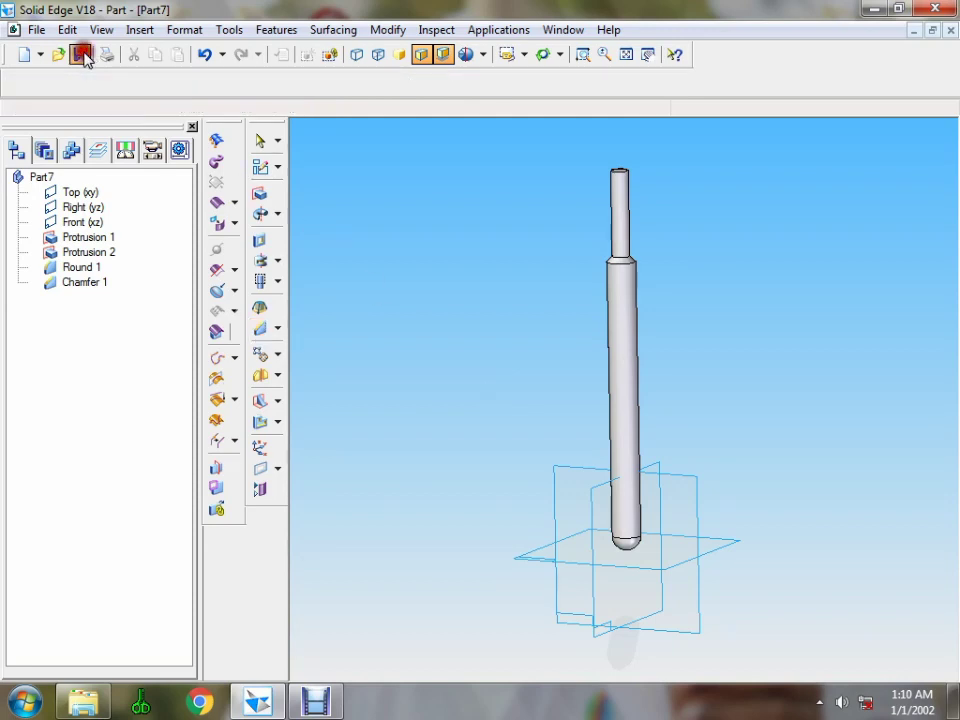
click(226, 427)
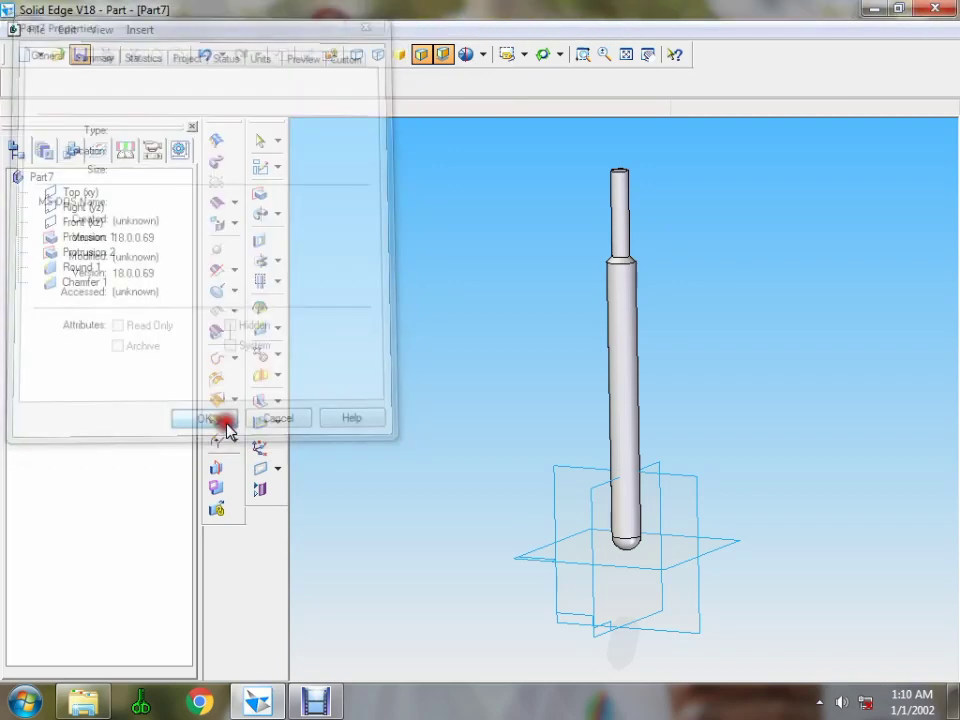
double_click(372, 425)
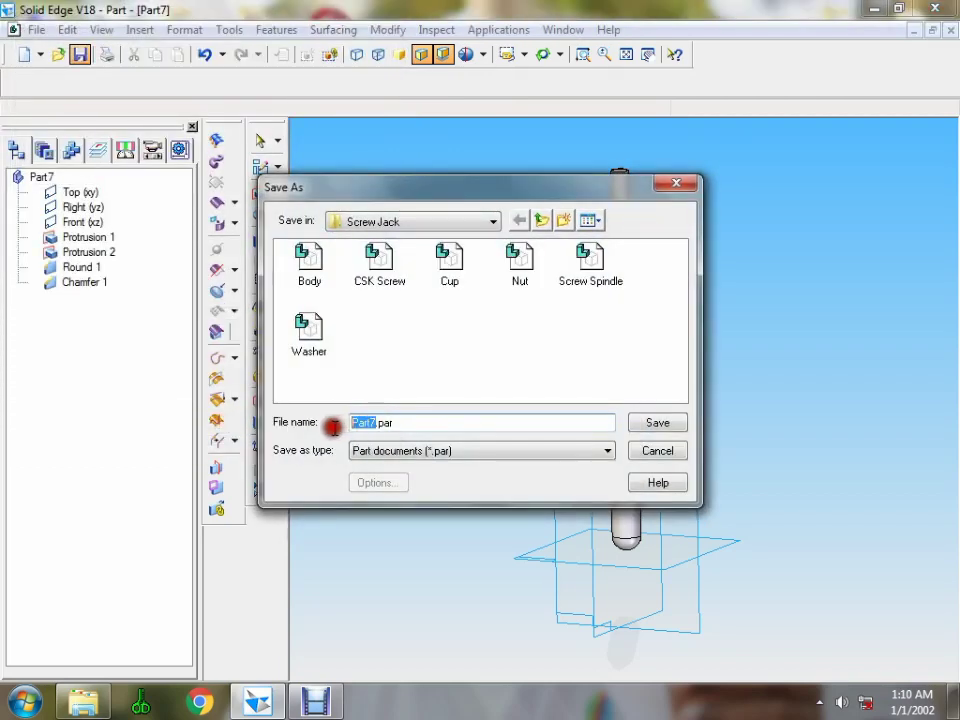
text(T)
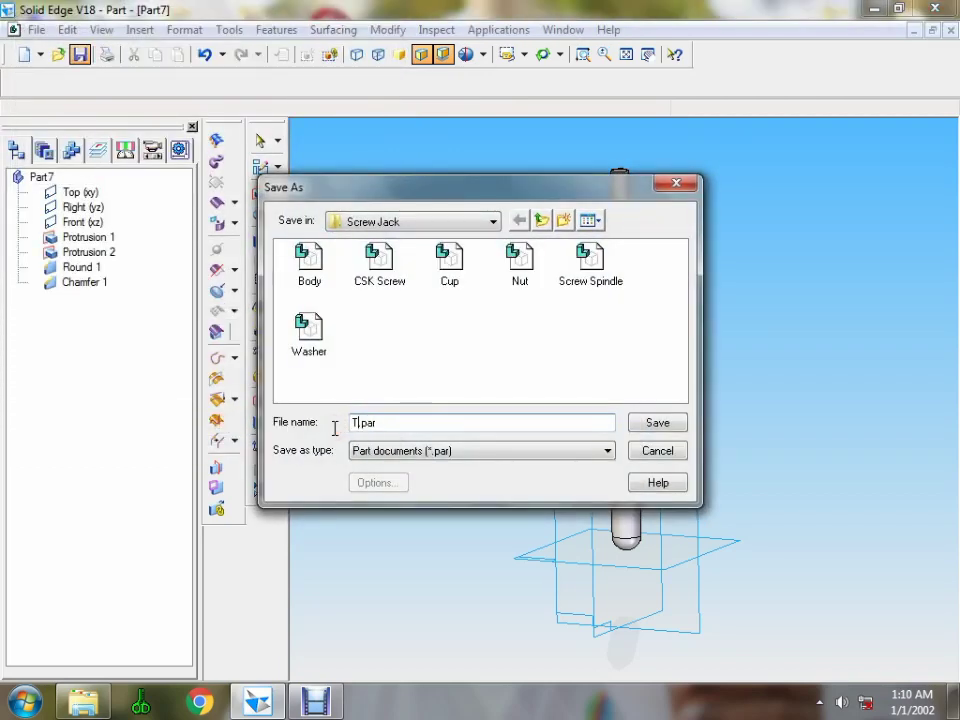
text(ommy Bar)
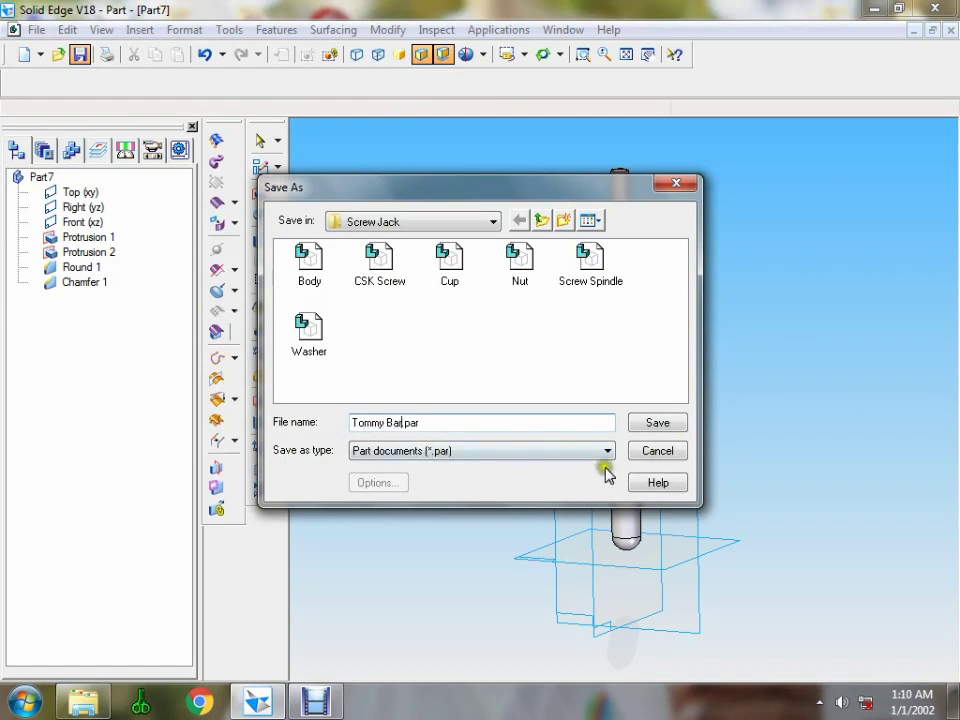
click(650, 423)
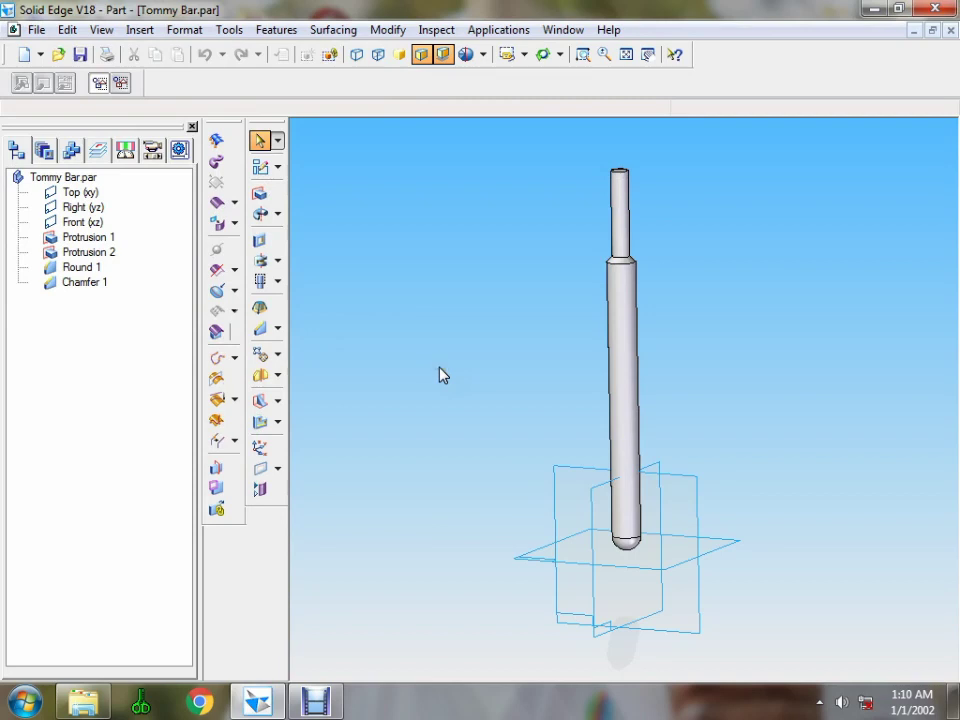
- Create a new assembly document for the screw jack
click(40, 55)
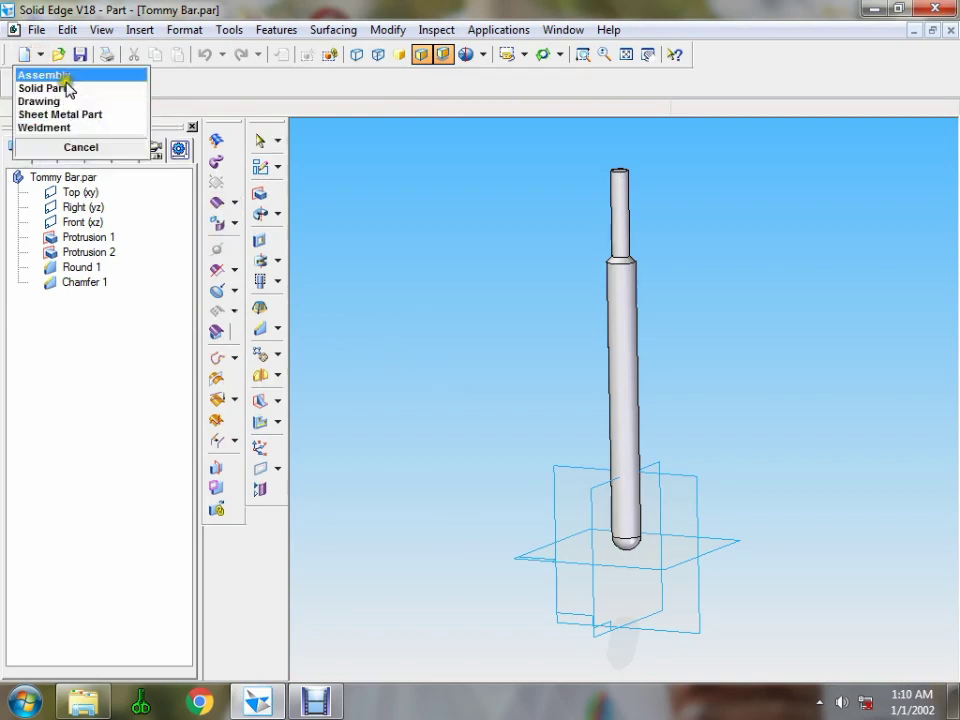
click(66, 78)
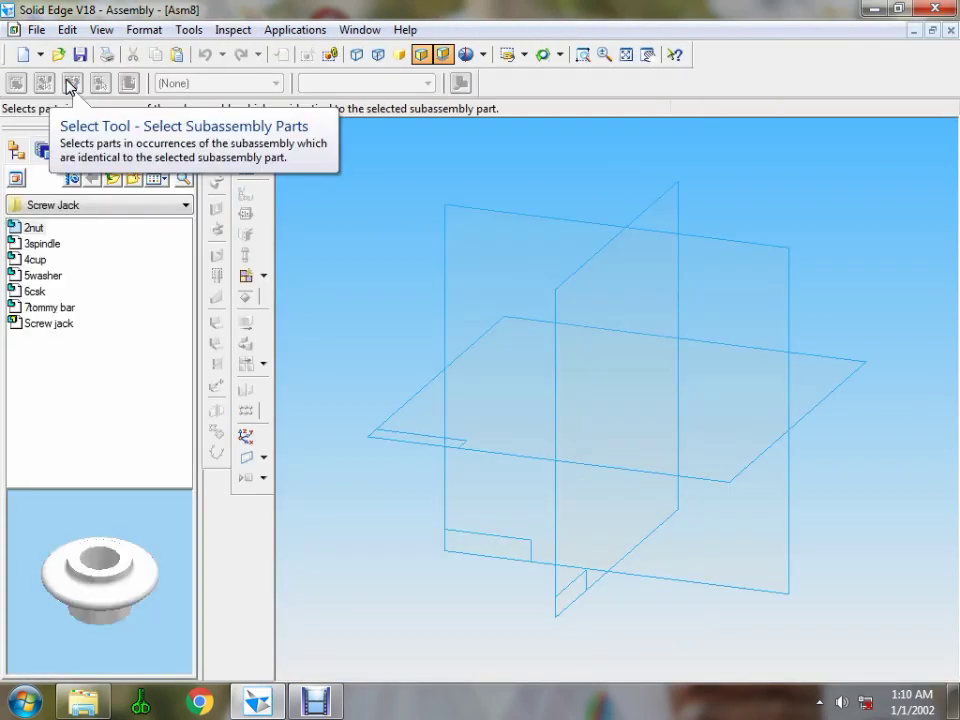
- Browse the parts library to the Screw Jack folder on the Desktop
click(178, 206)
click(96, 224)
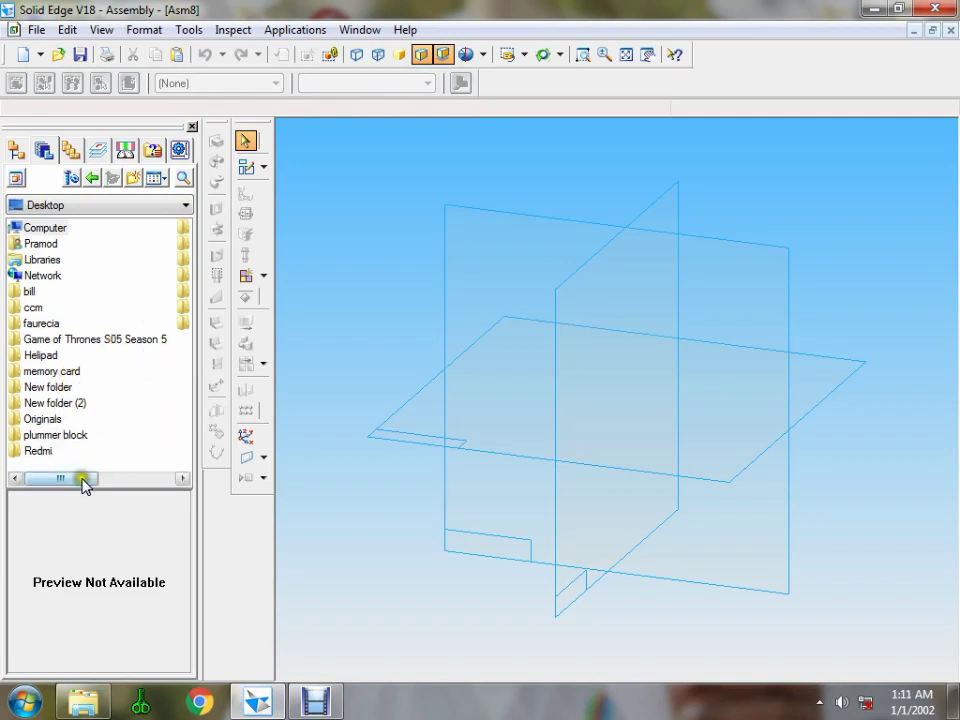
drag(71, 477, 115, 478)
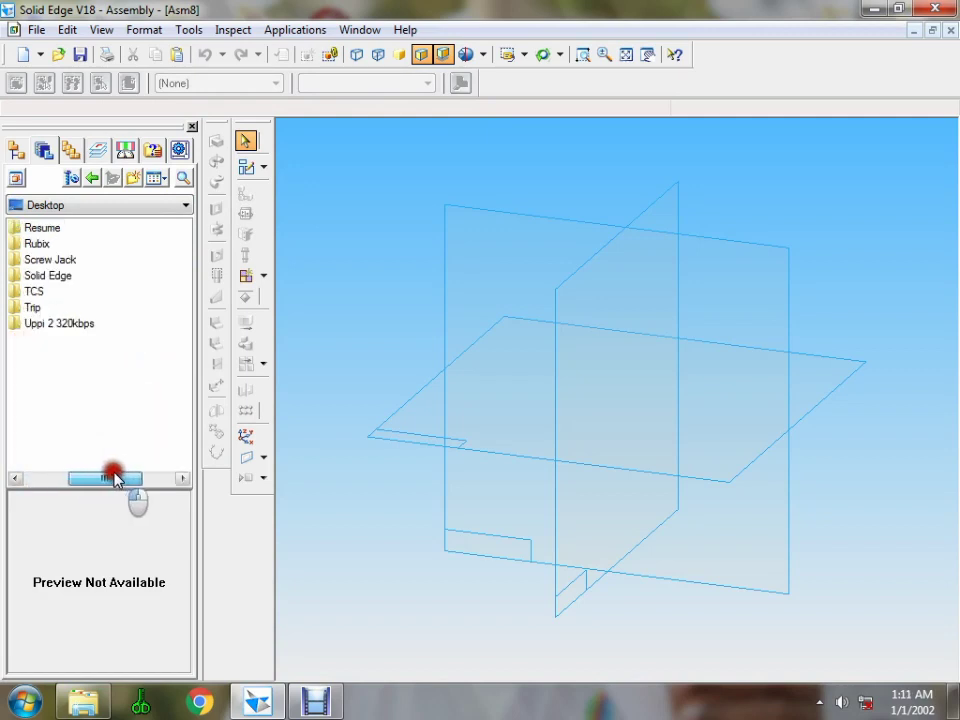
click(50, 259)
double_click(50, 259)
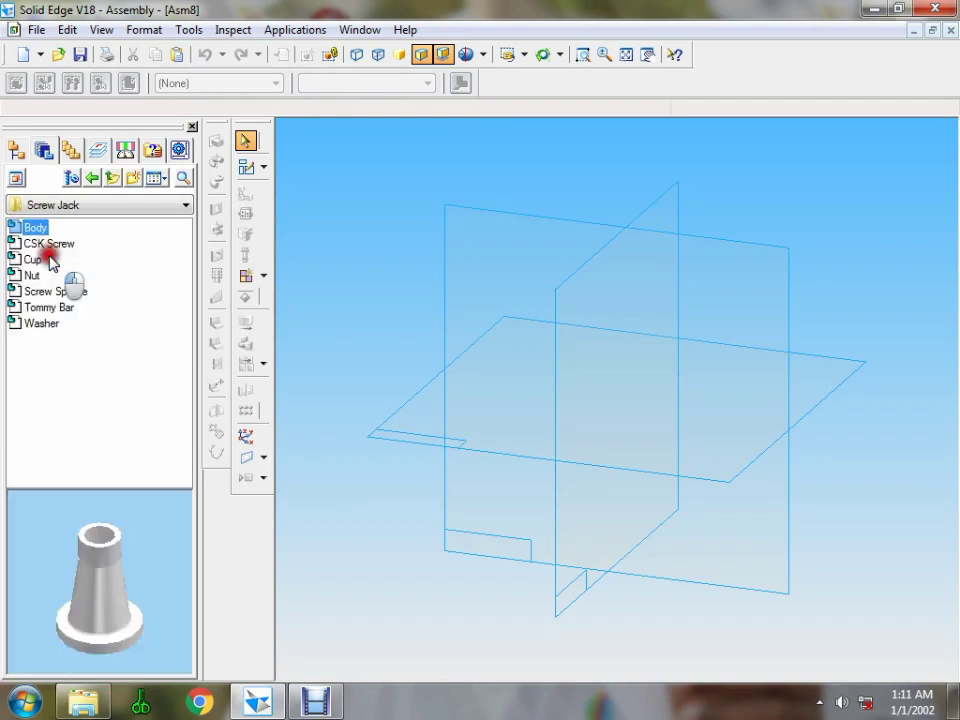
- Place the Body part from the library as the first component of the assembly
click(34, 228)
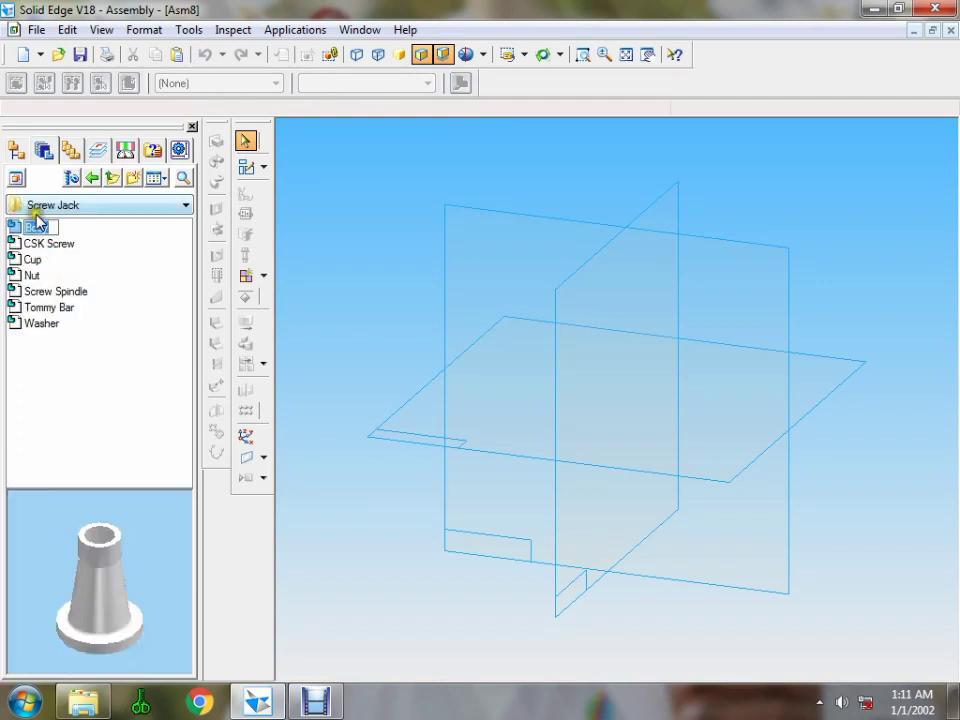
click(146, 326)
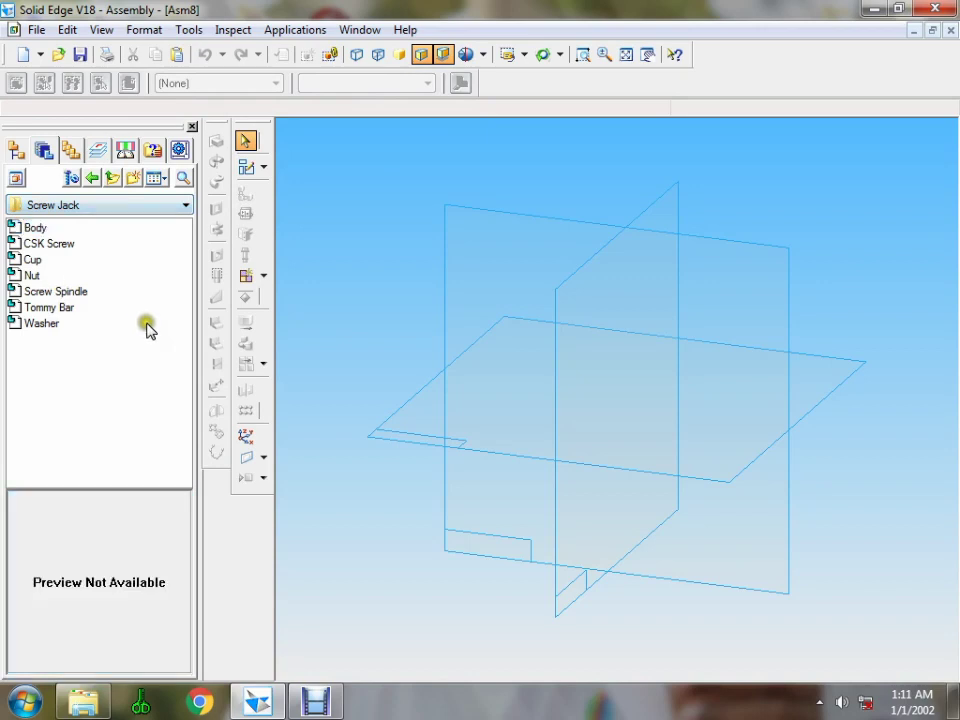
click(28, 226)
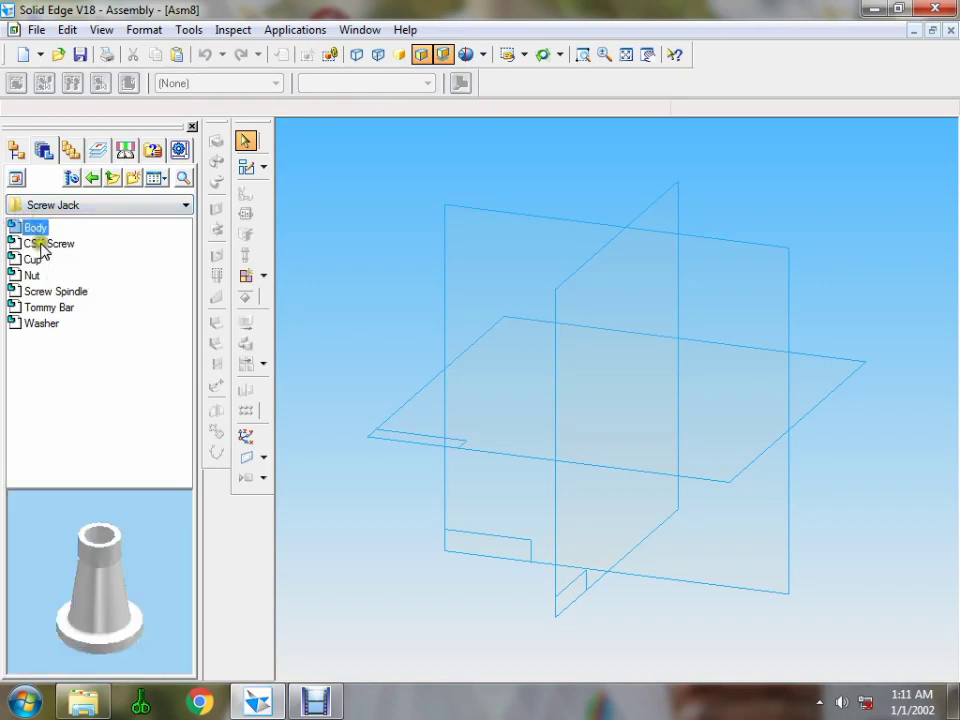
mouse_move(35, 228)
mouse_down()
mouse_move(212, 258)
mouse_move(627, 389)
mouse_up()
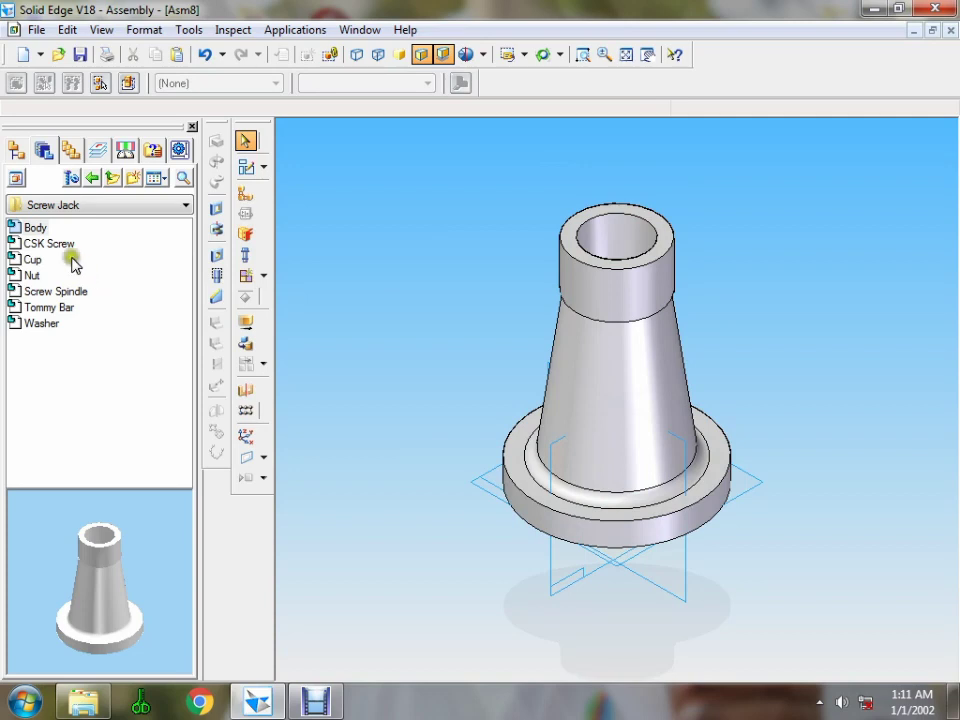
- Add the Nut part from the library to the assembly, beside the upper end of the body
click(32, 261)
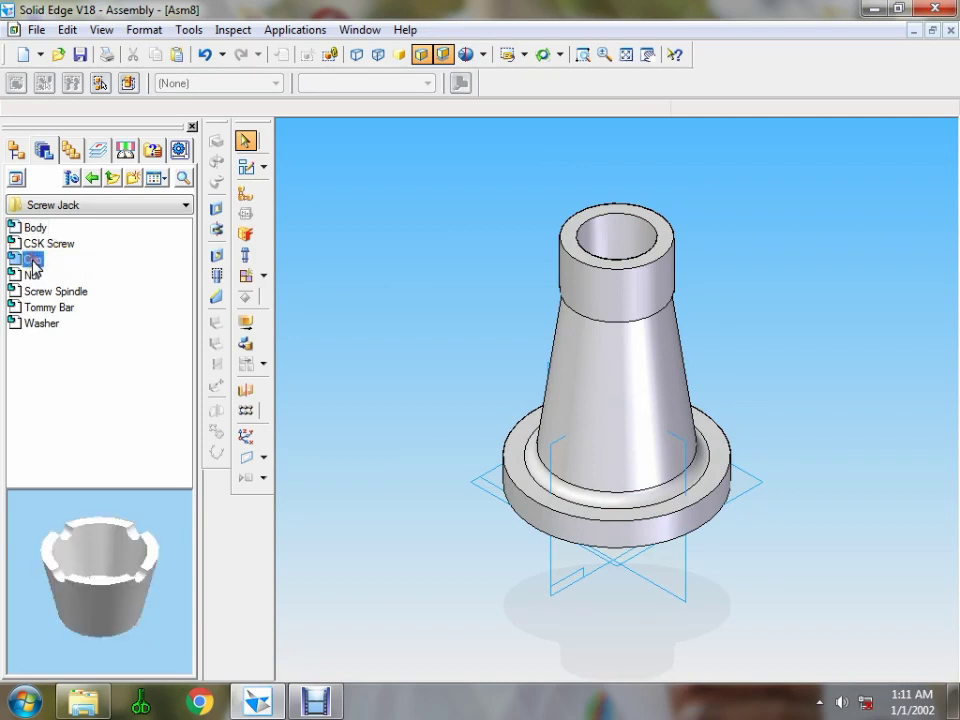
click(50, 243)
drag(32, 275, 418, 262)
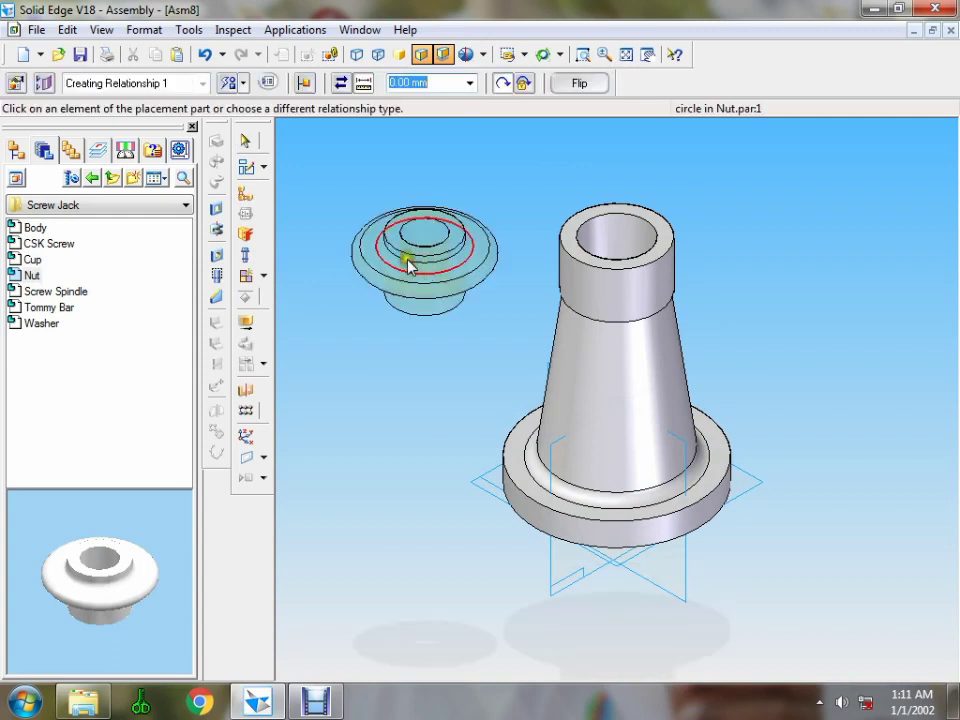
- Apply an Axial Align relationship between the nut and the body's tapered outer face
click(241, 83)
click(296, 167)
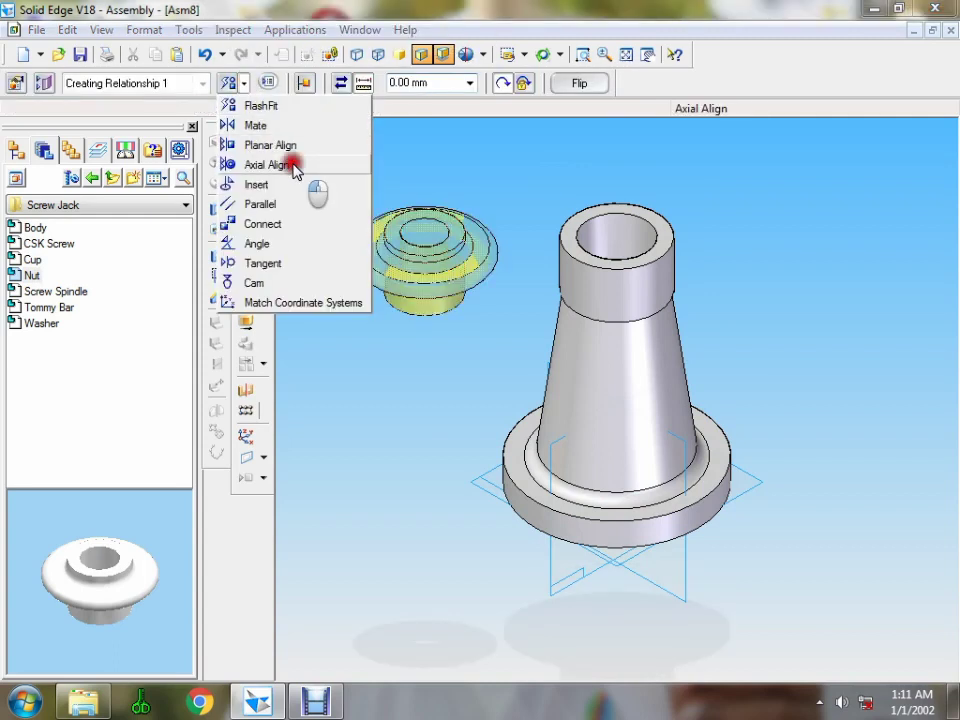
click(466, 278)
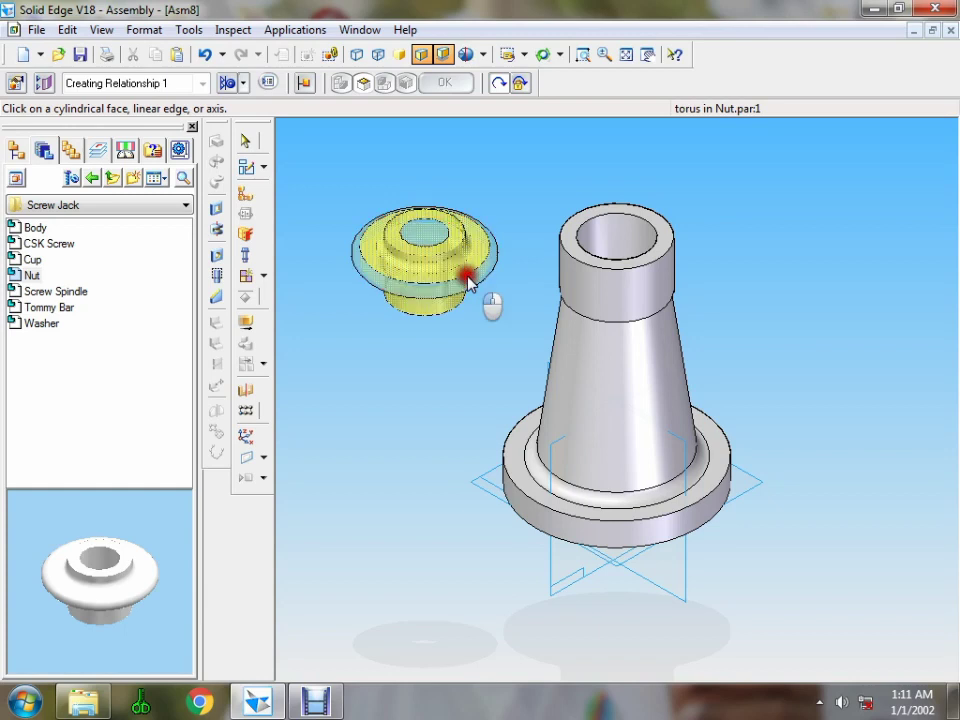
click(635, 373)
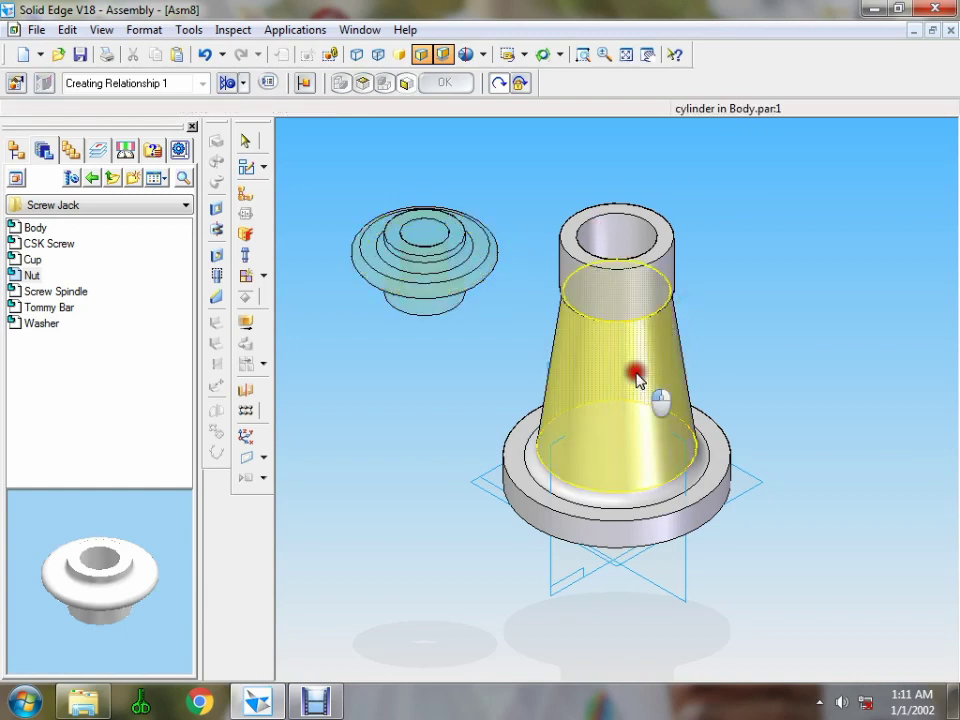
click(298, 218)
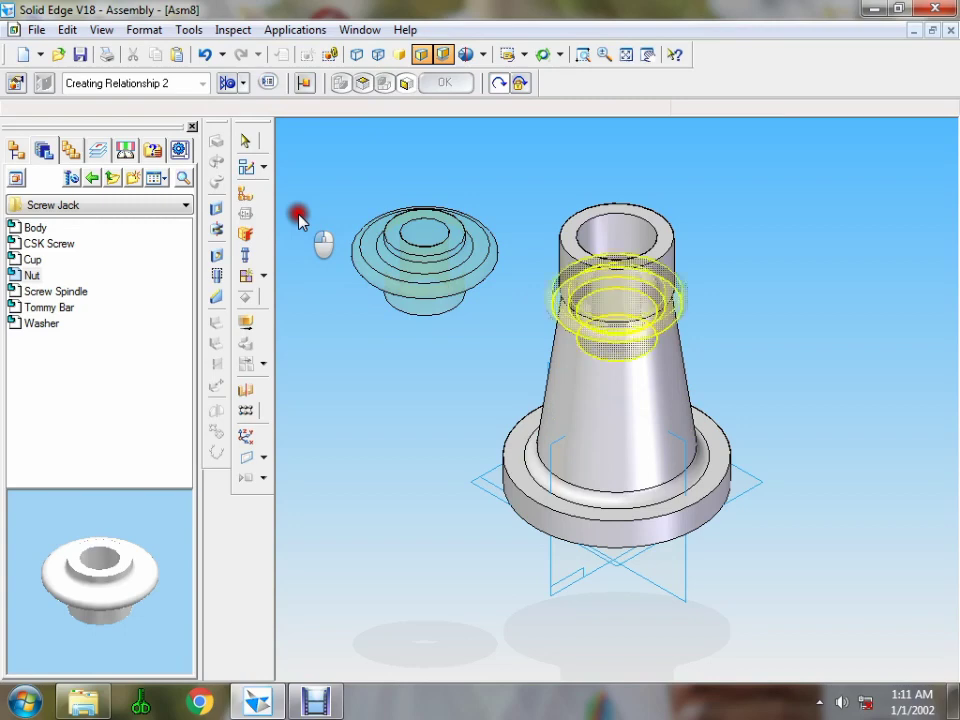
- Start a Mate relationship for seating the underside of the nut's flange on the body
click(245, 85)
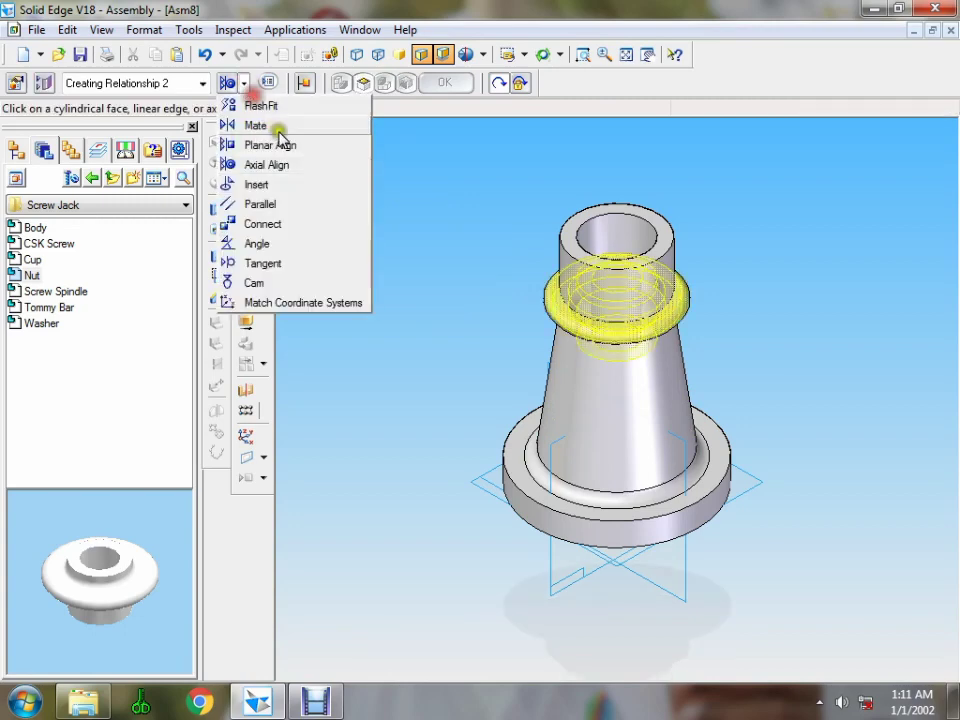
middle_drag(812, 370, 801, 302)
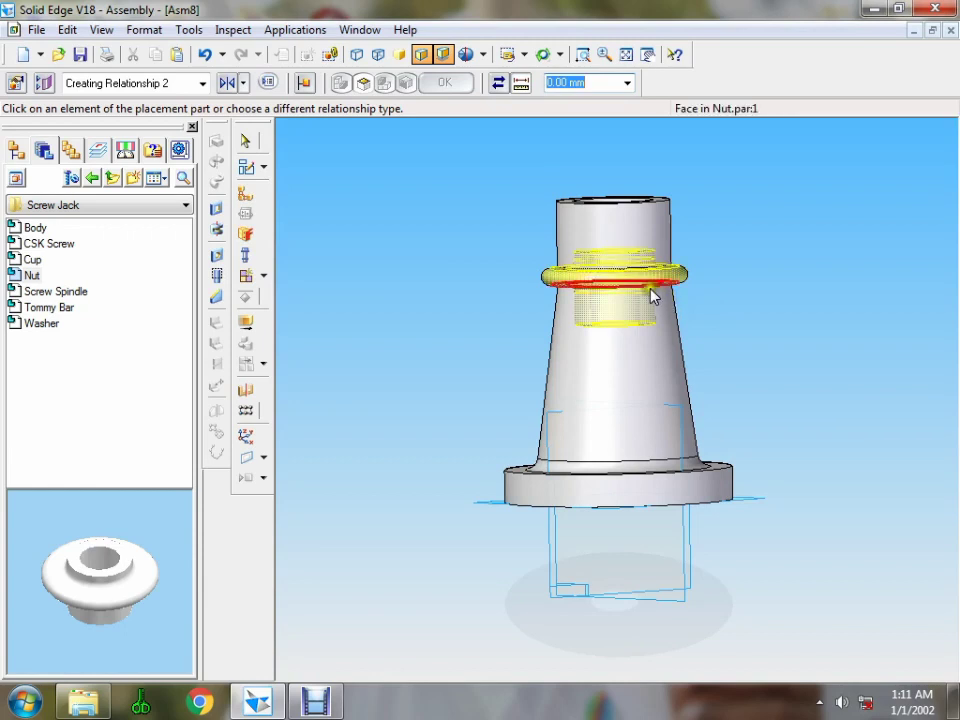